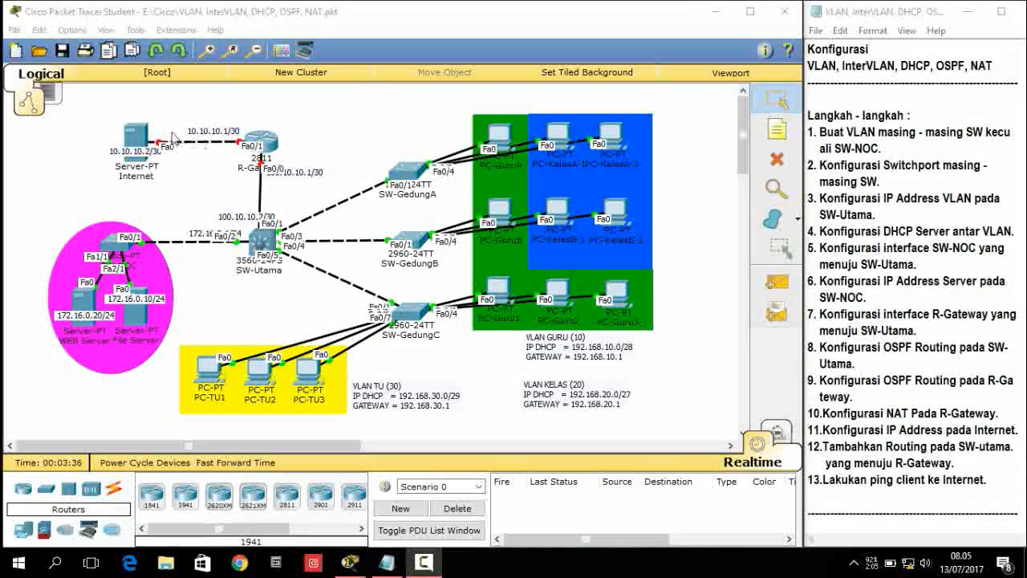
drag(42, 125, 697, 435)
click(699, 424)
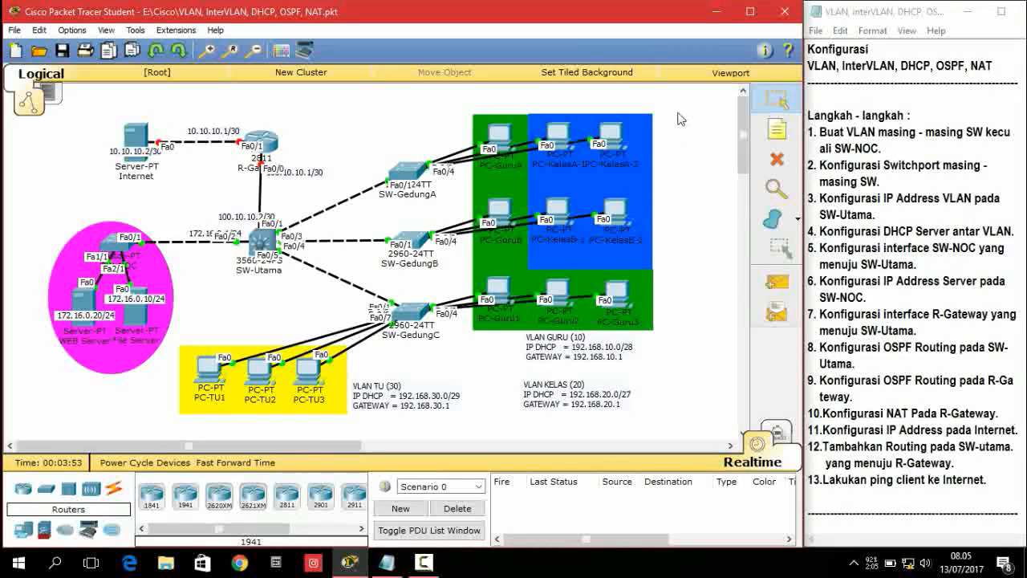
drag(679, 113, 55, 432)
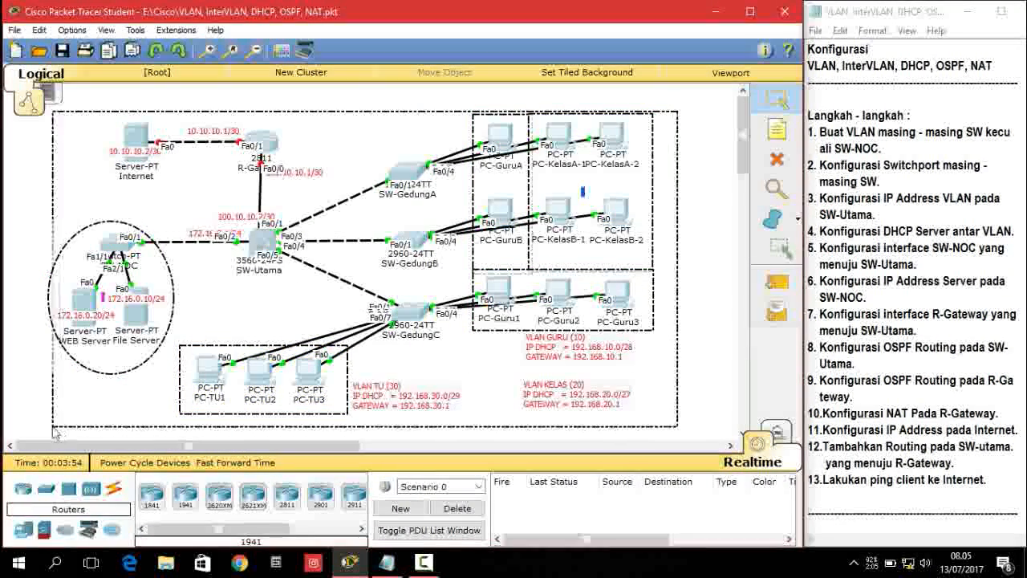
click(670, 329)
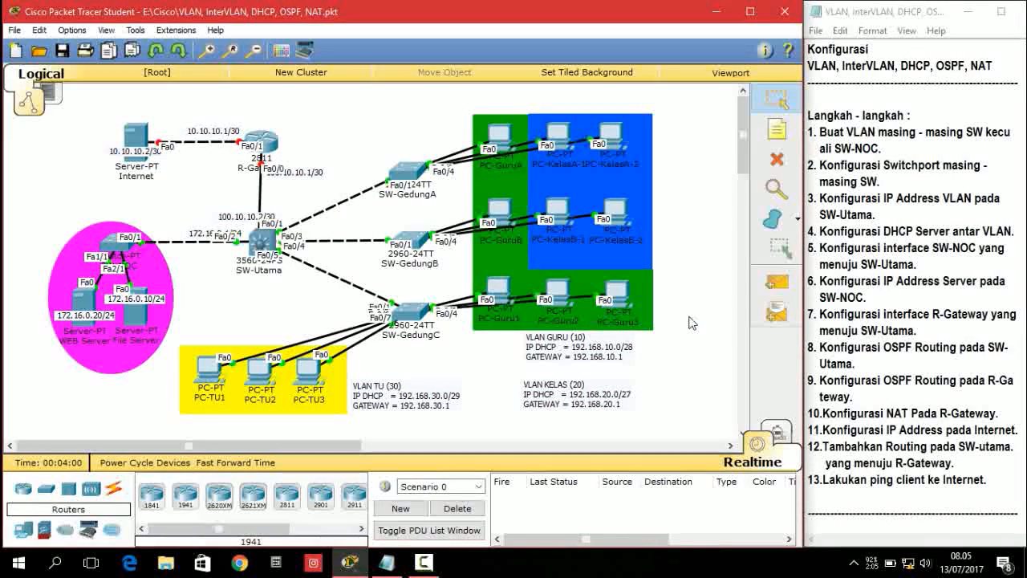
drag(820, 133, 936, 134)
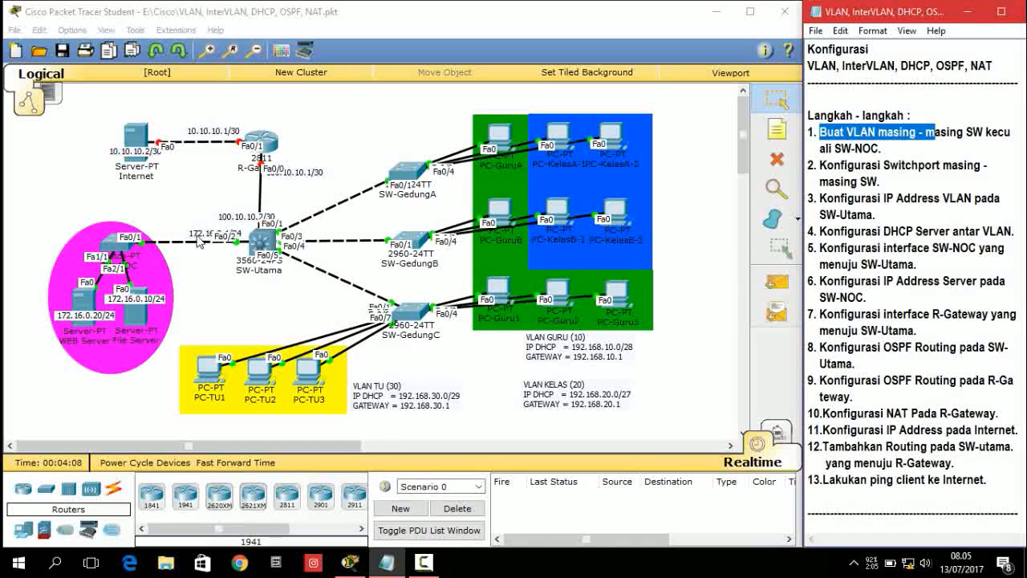
click(671, 225)
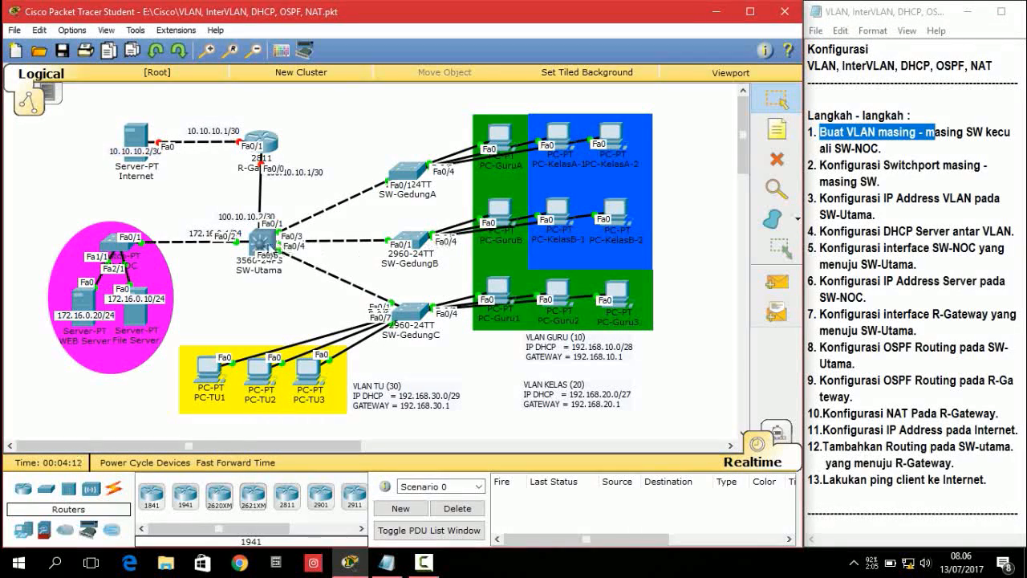
Step: Open SW-Utama's command line, enter privileged mode and start VLAN database configuration
click(269, 245)
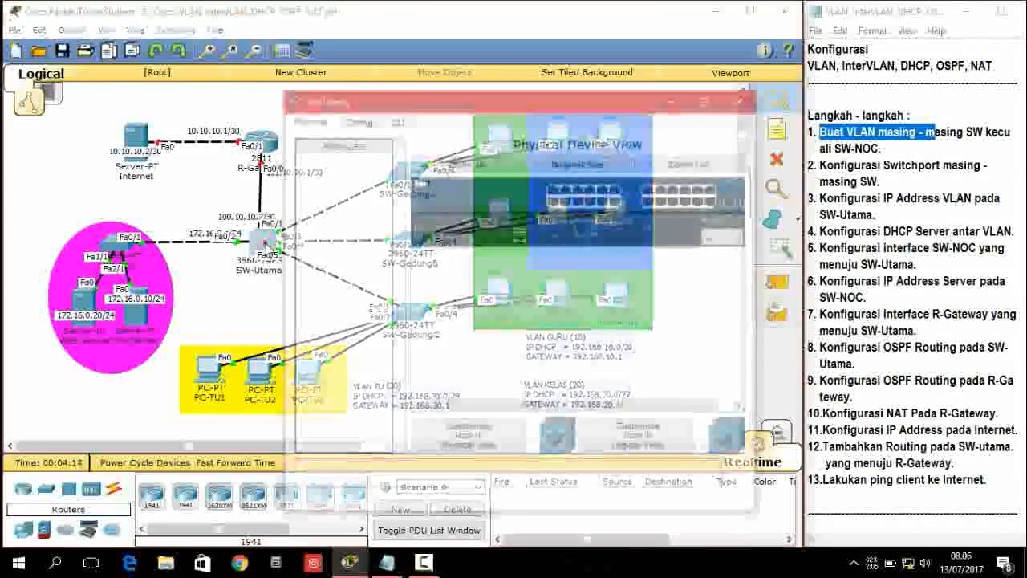
click(396, 119)
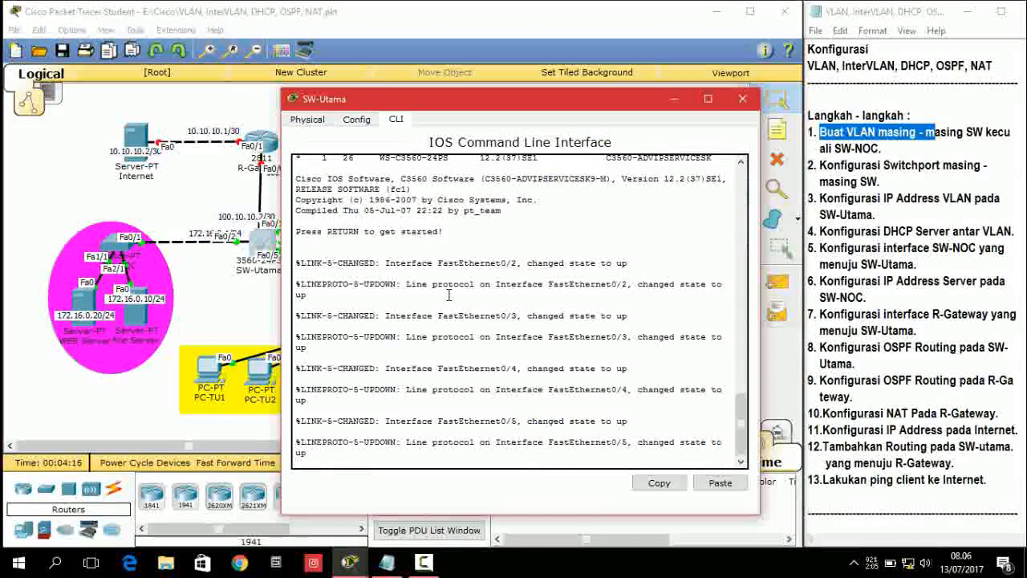
key(Return)
text(en)
key(Return)
text(vlan d)
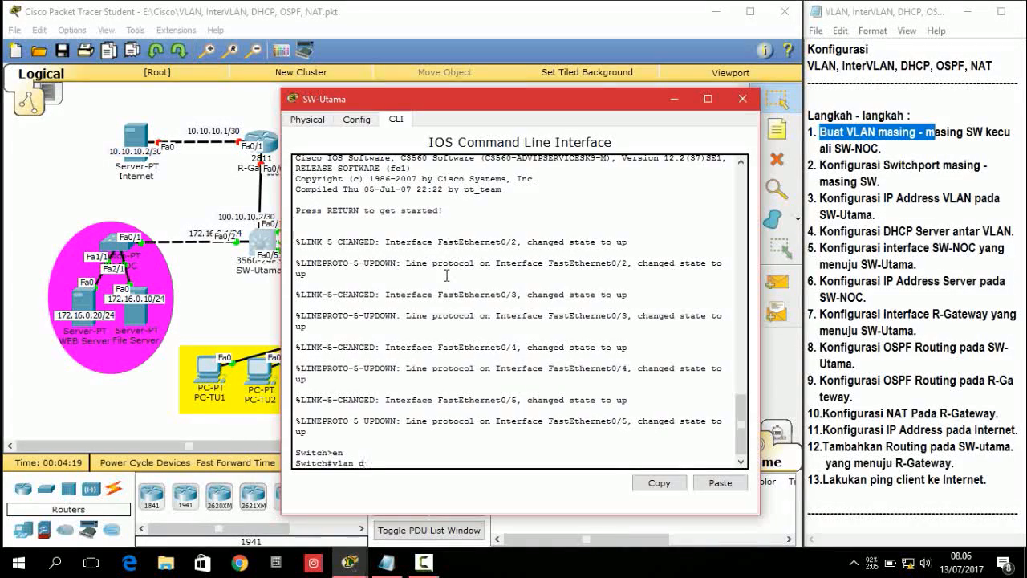
text(atabase)
key(Return)
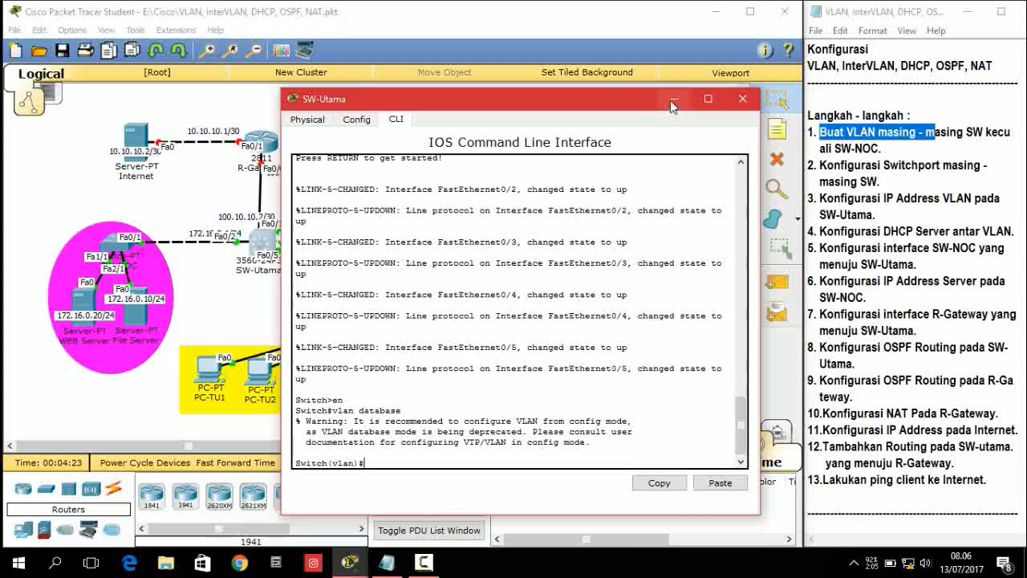
Step: Create VLAN 10 with the name GURU in SW-Utama's VLAN database
click(742, 98)
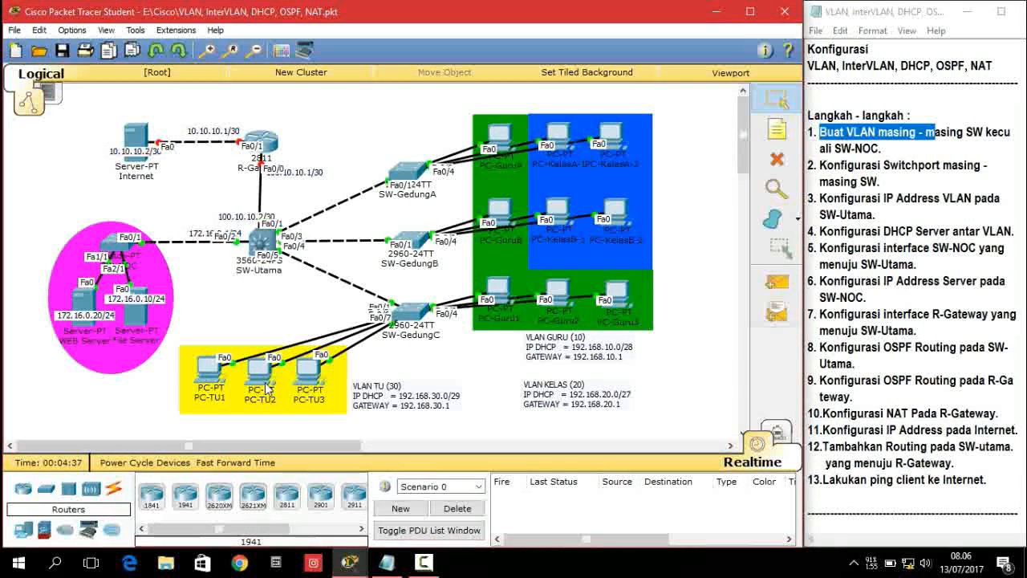
mouse_move(271, 387)
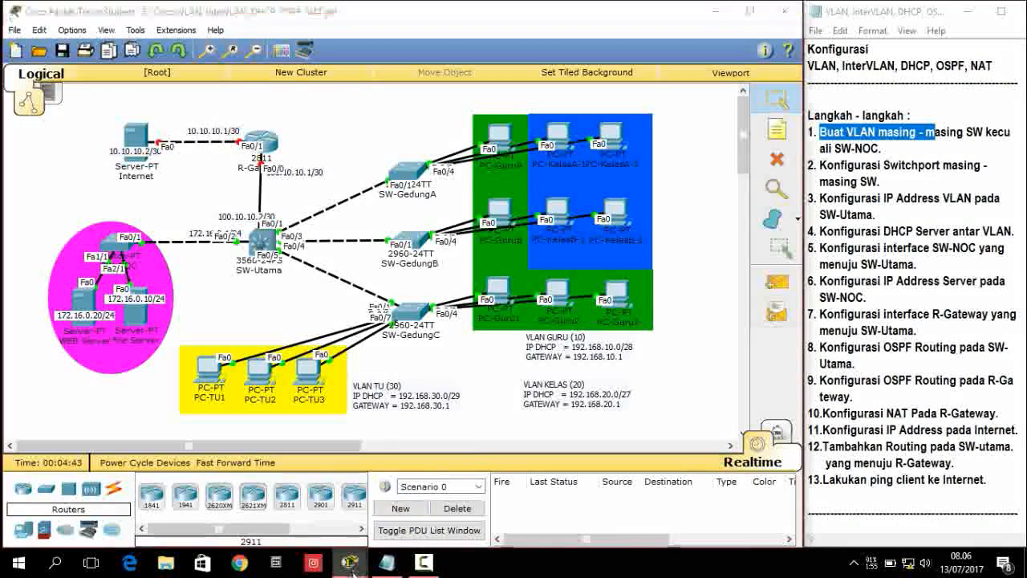
mouse_move(349, 562)
click(419, 491)
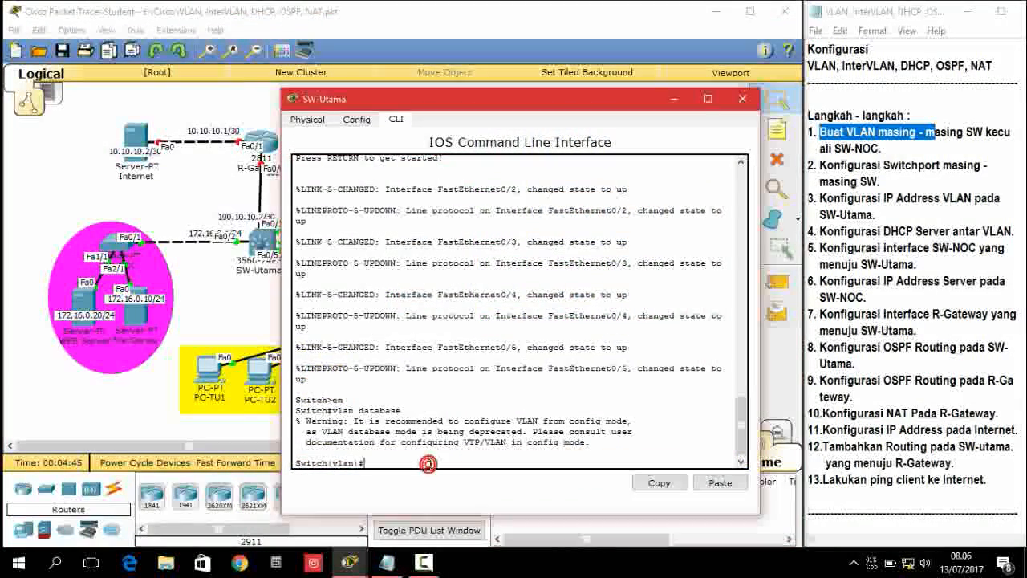
text(vlan 10 n)
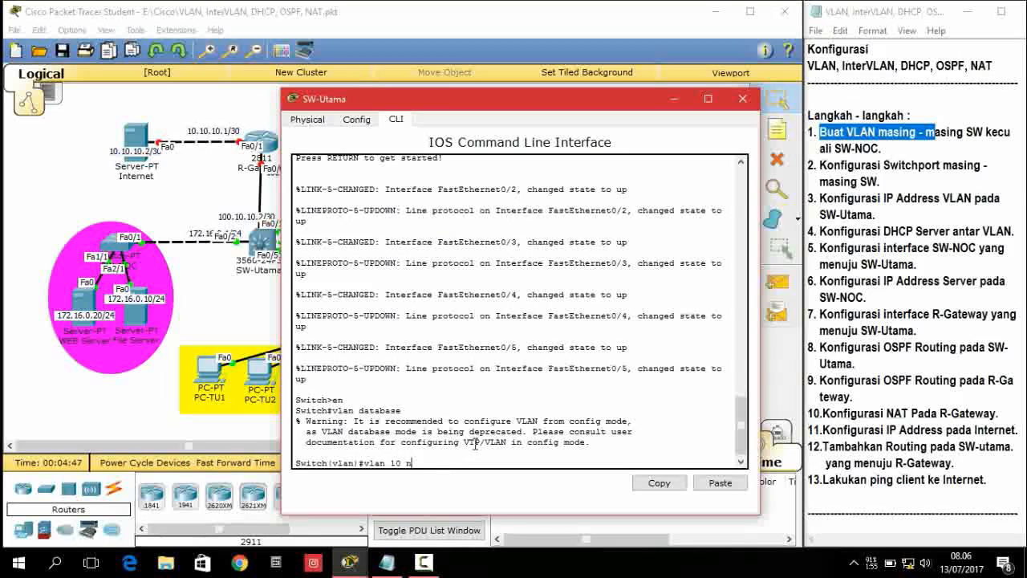
text(ame)
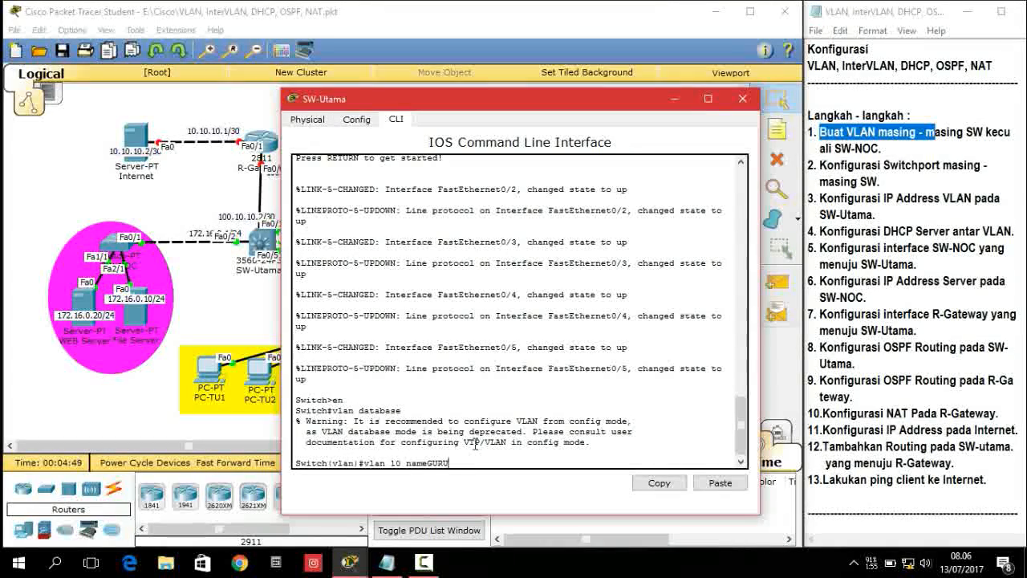
text( GURU)
key(Return)
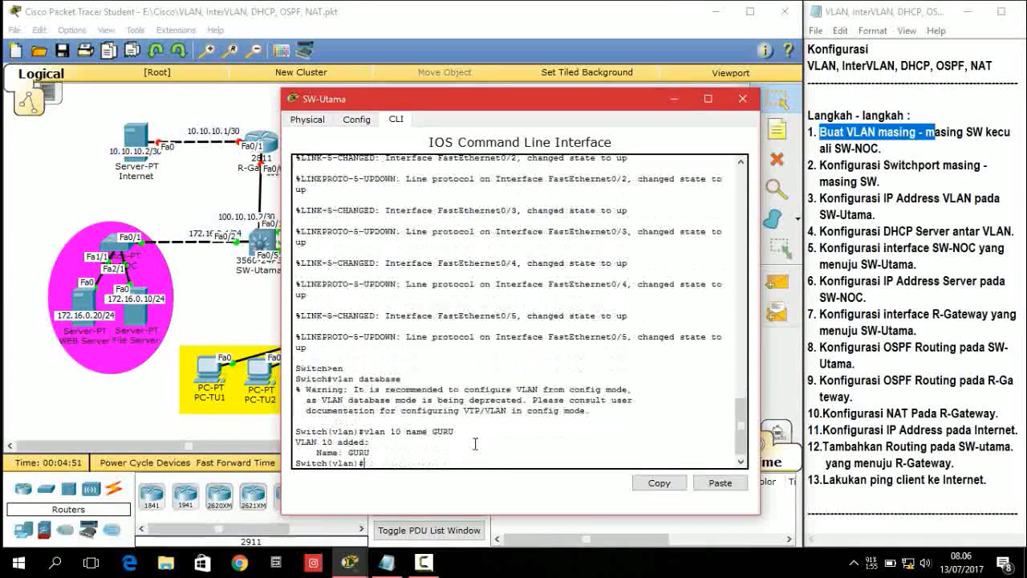
Step: Add VLAN 20 named KELAS and VLAN 30 named TU on SW-Utama, and exit the VLAN database
text(vlan 20)
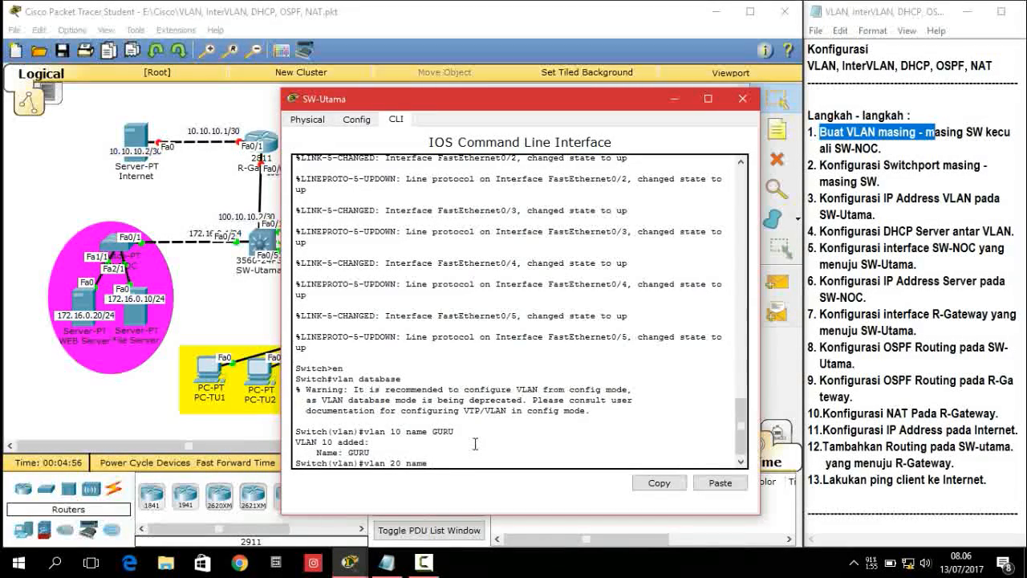
text( name KELAS)
key(Return)
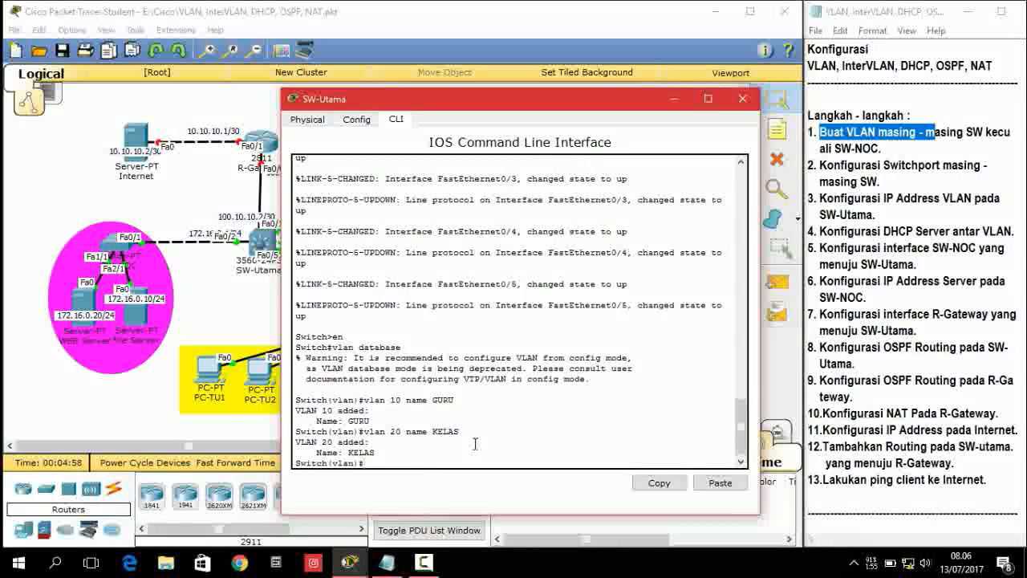
text(vlan 30 na)
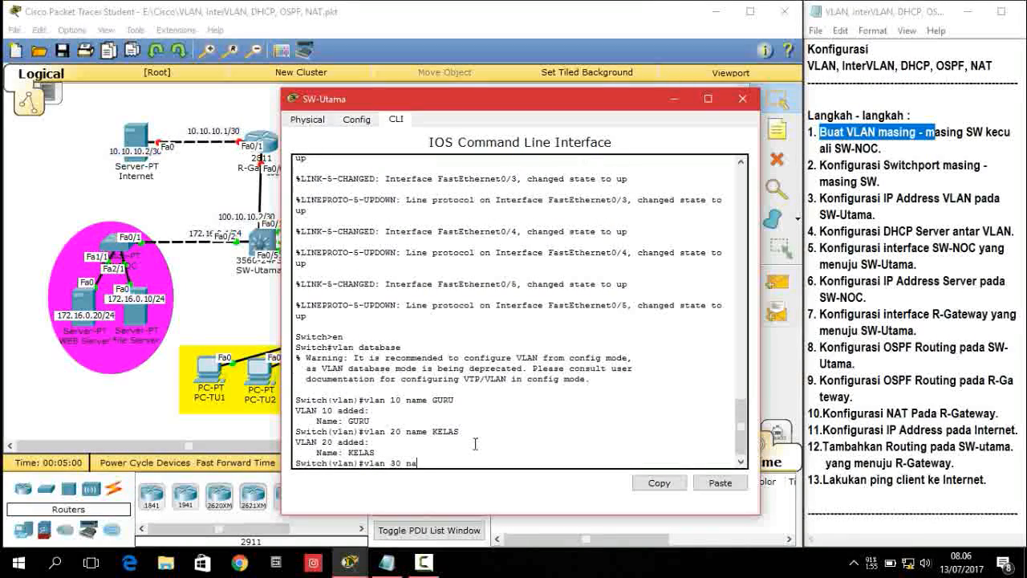
text(me TU)
key(Return)
text(s)
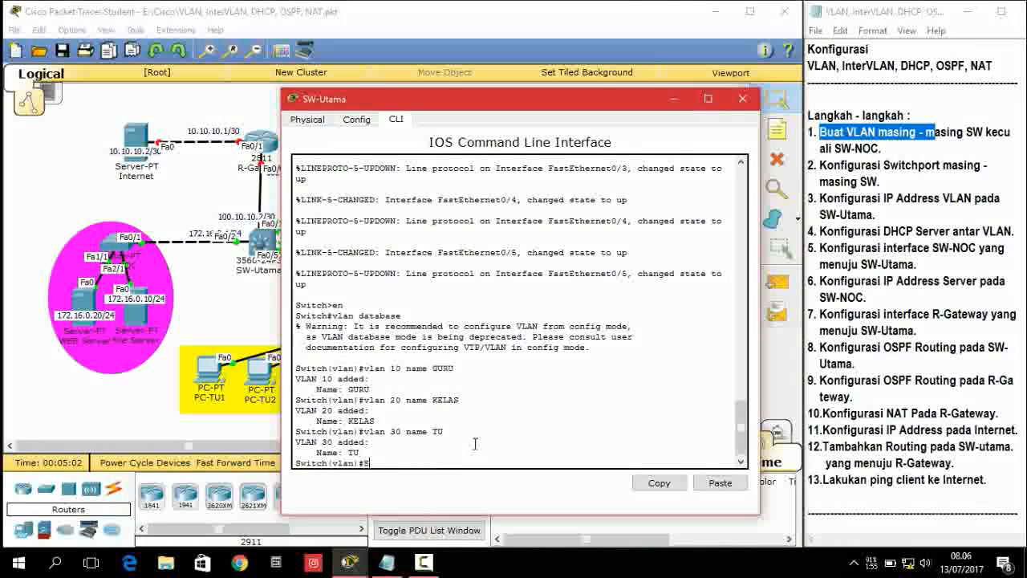
text(X)
key(Return)
Step: Show the VLAN table on SW-Utama to check its VLANs, and put its window away
text(s)
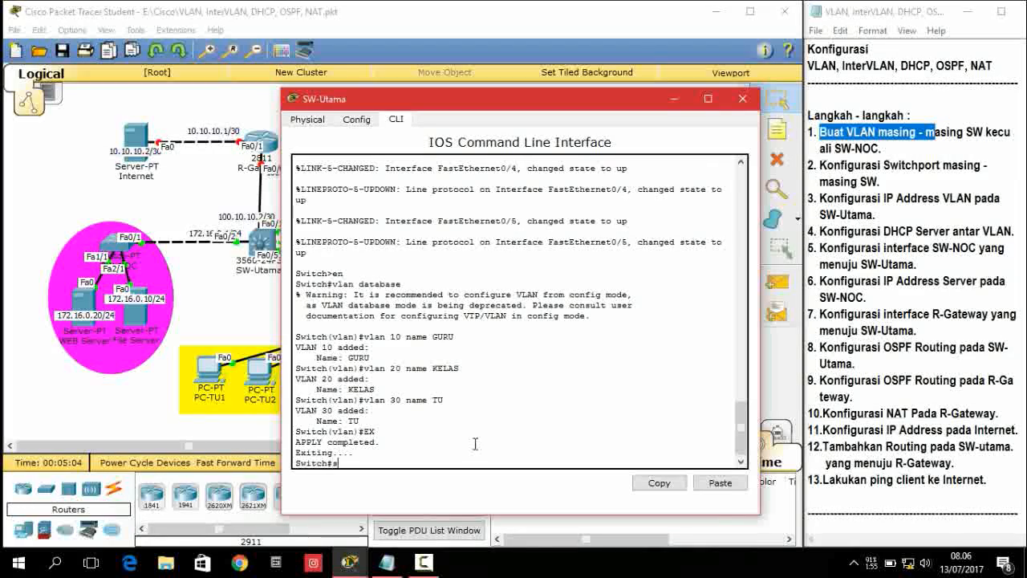
text(h vlan)
key(Return)
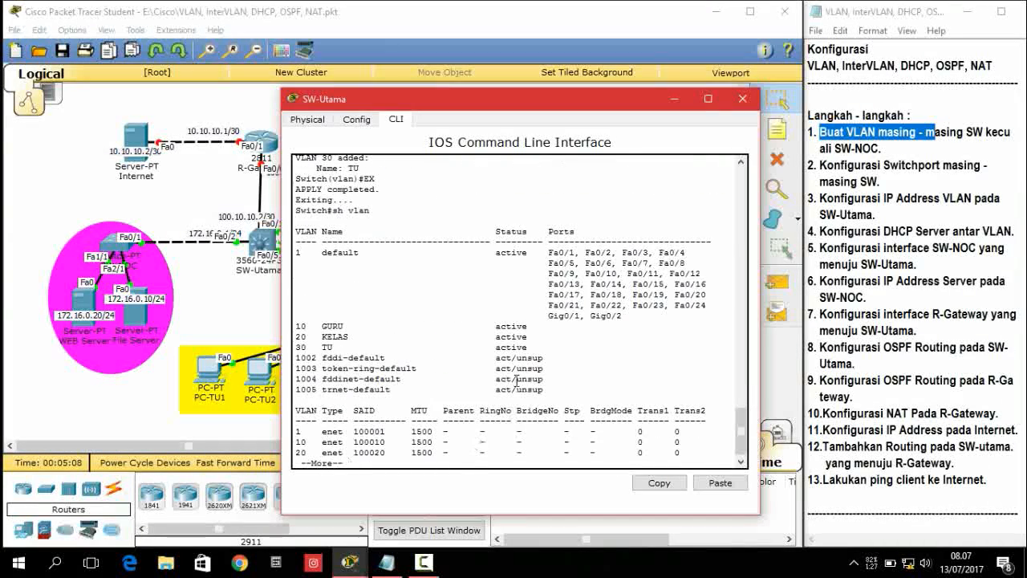
click(743, 99)
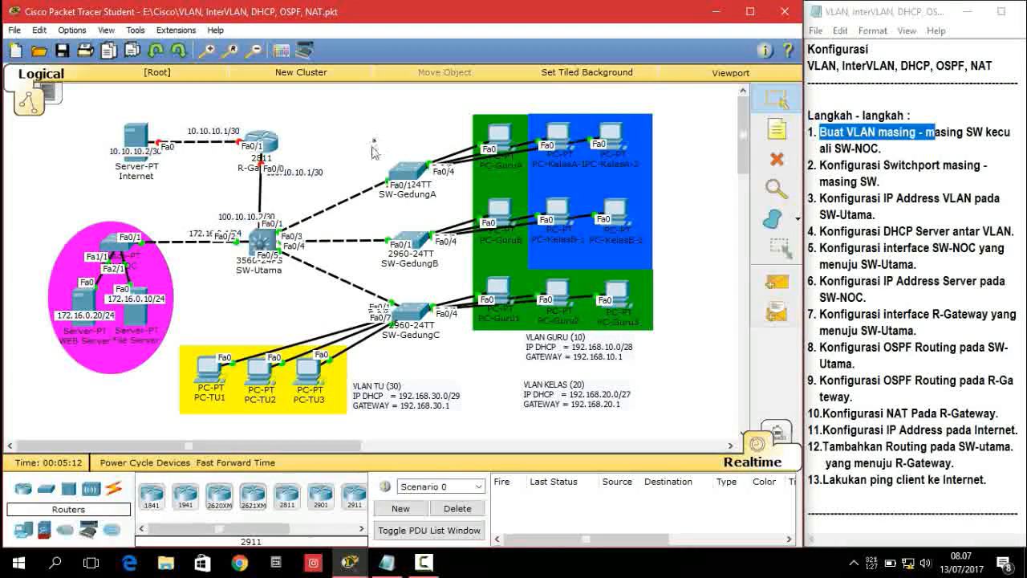
Step: Open SW-GedungA's command line, enter privileged mode and start VLAN database configuration
drag(374, 151, 472, 376)
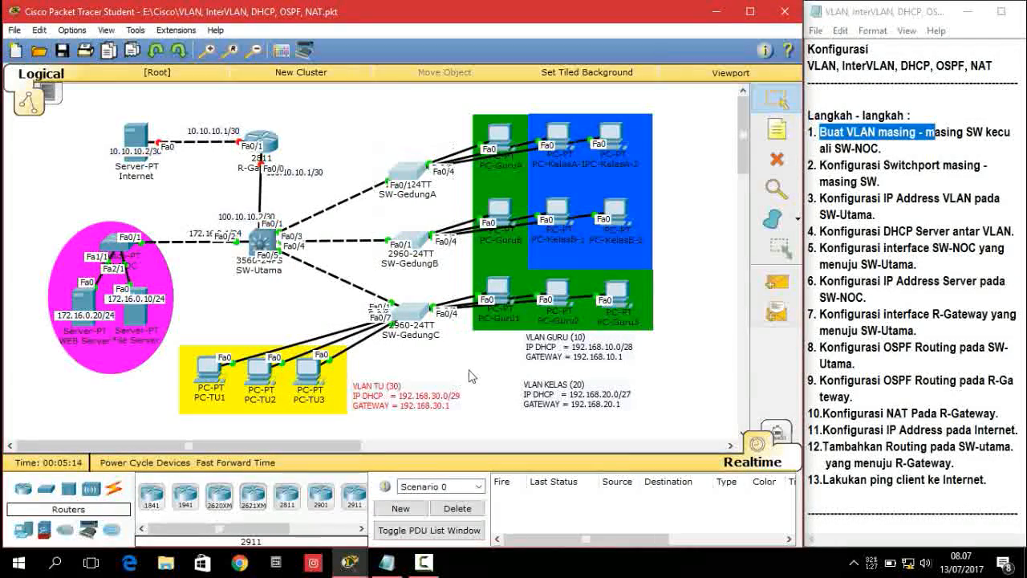
click(414, 176)
click(402, 122)
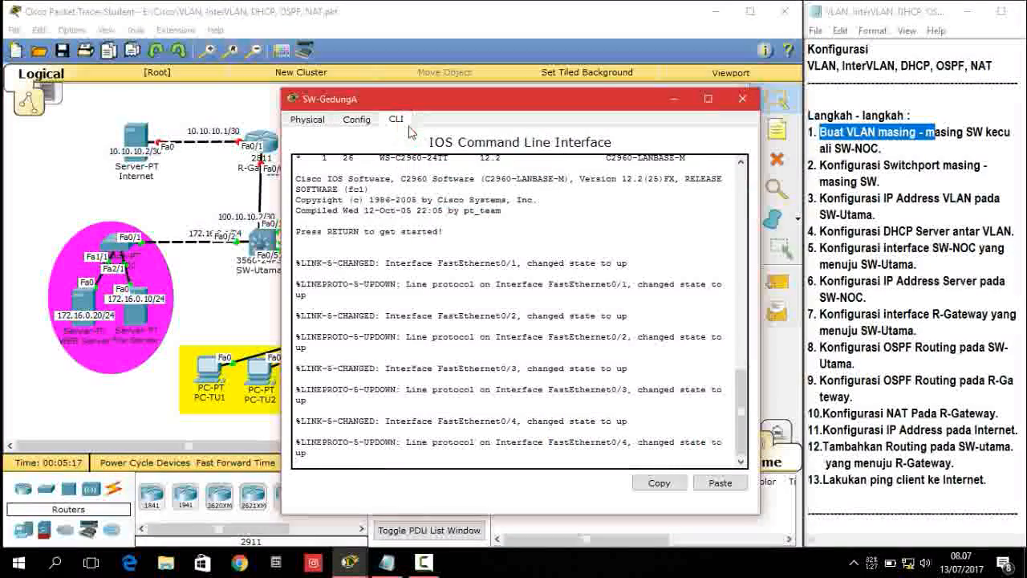
drag(482, 104, 156, 80)
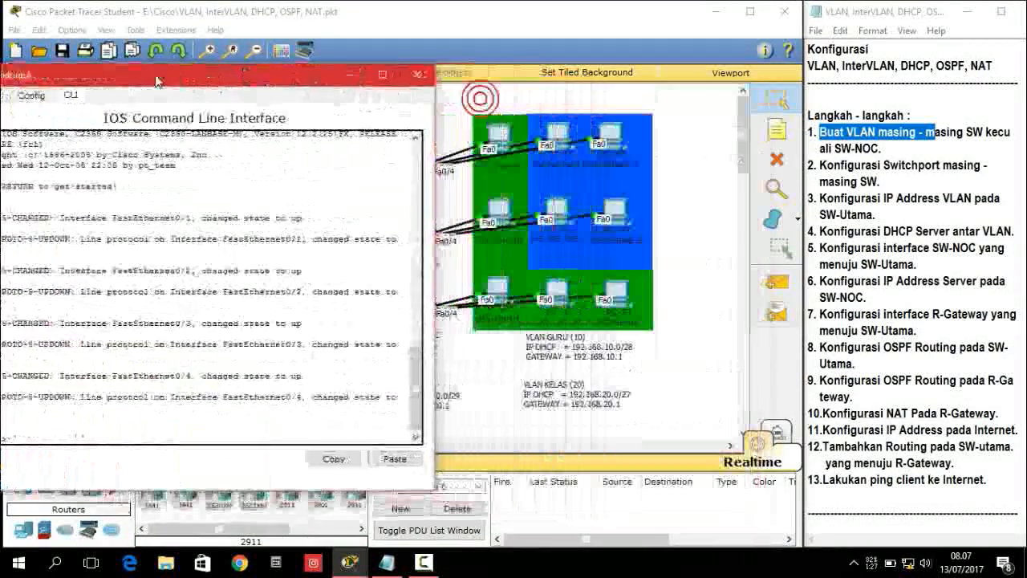
click(417, 74)
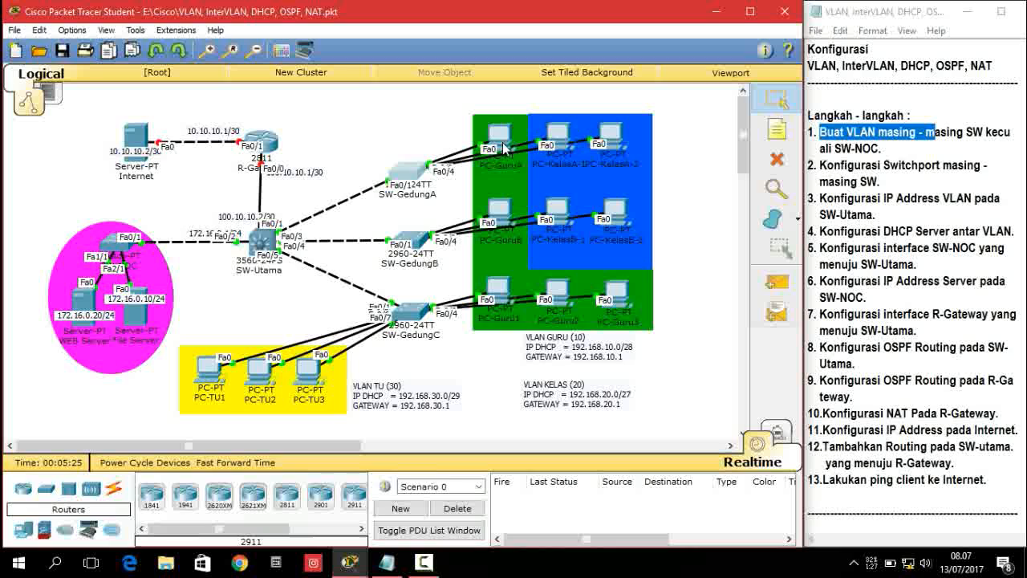
drag(504, 144, 505, 140)
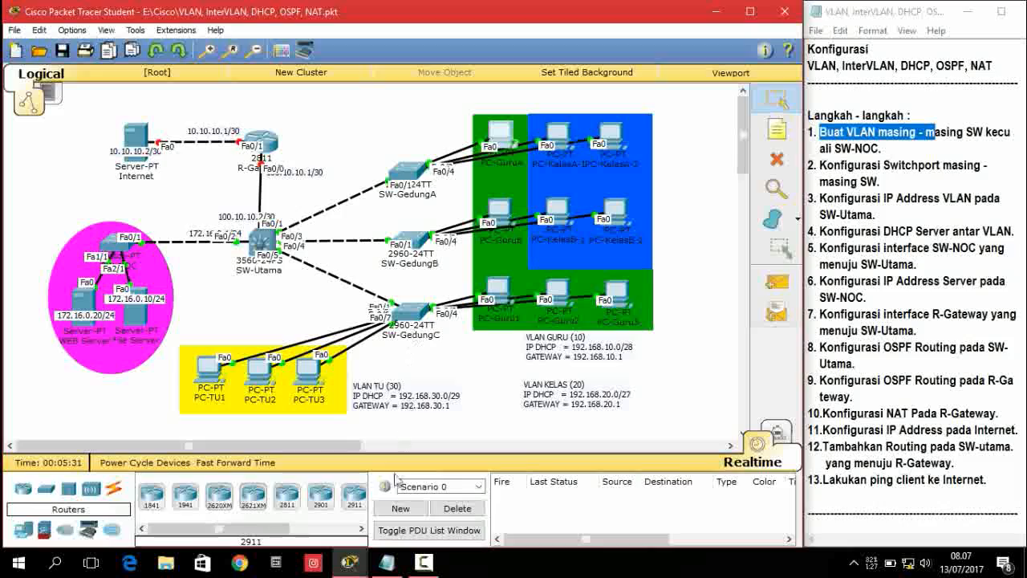
mouse_move(349, 562)
click(618, 497)
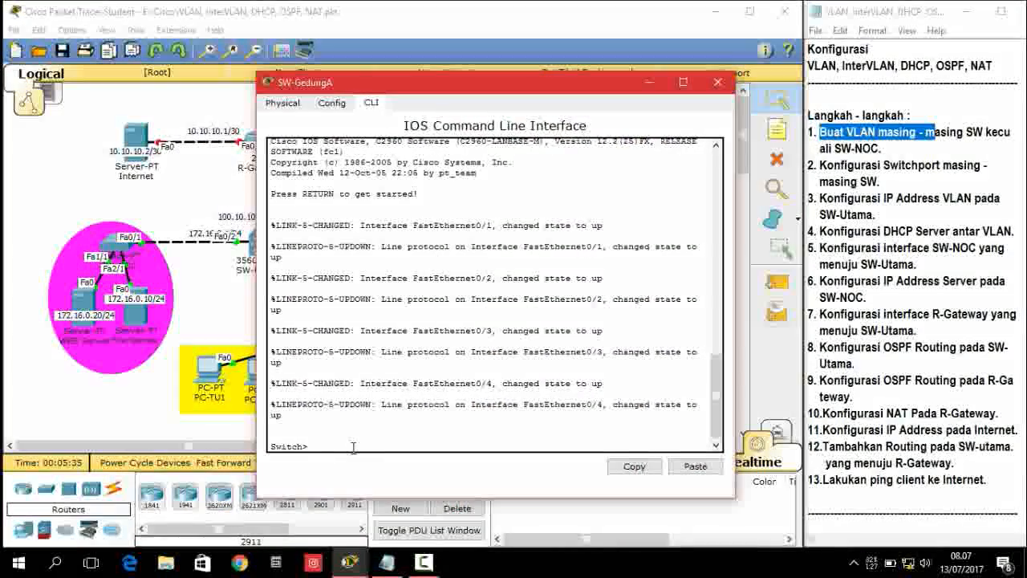
text(en)
key(Return)
text(vl)
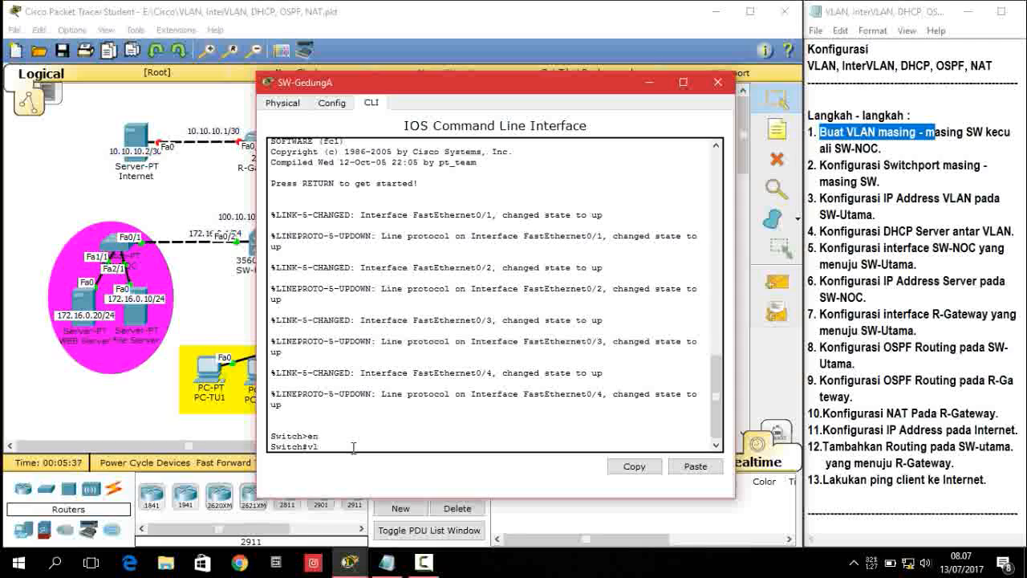
text(an database)
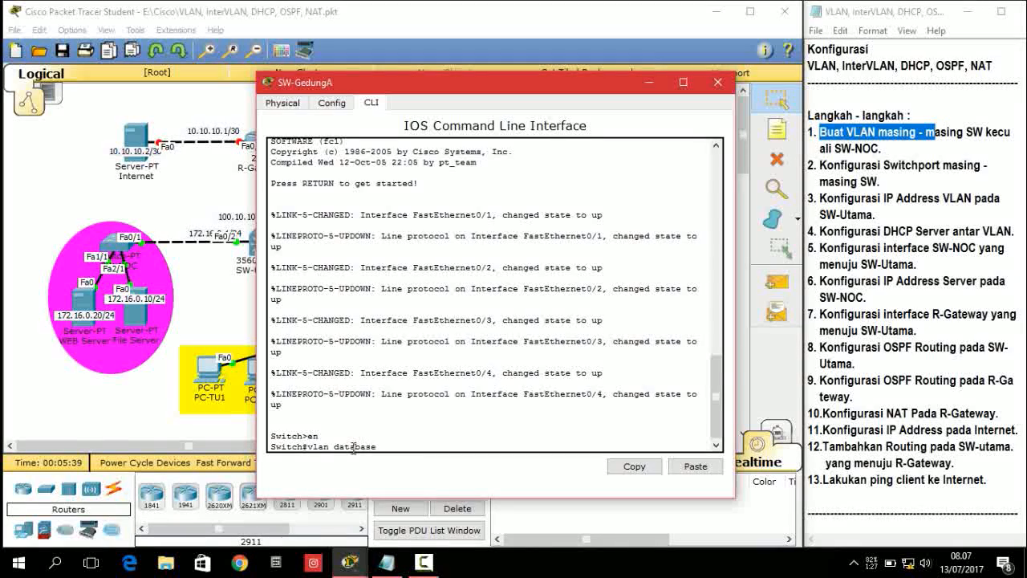
key(Return)
Step: Create VLAN 10 named GURU and VLAN 20 named KELAS in SW-GedungA's VLAN database
text(vlan 10)
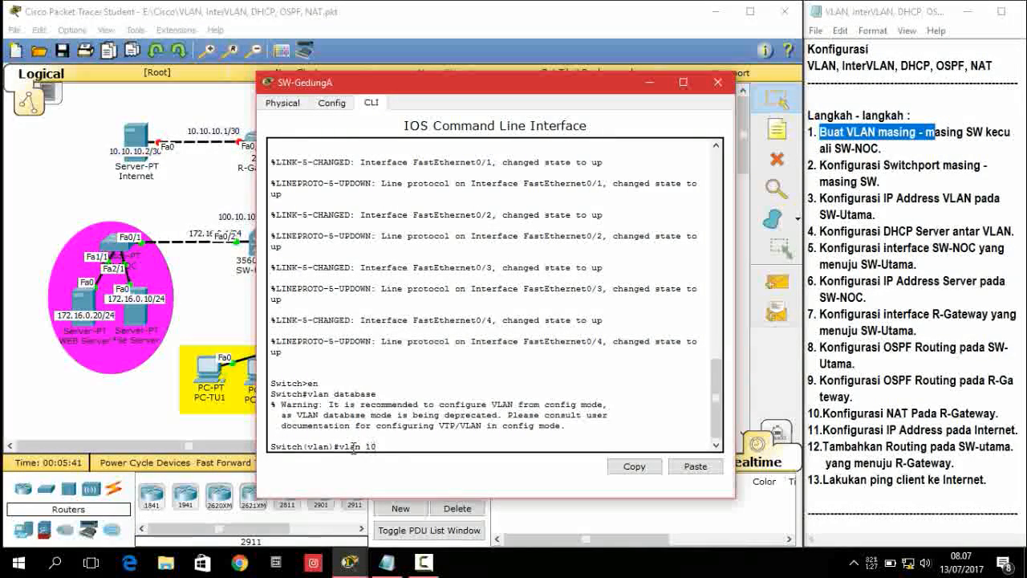
text( name GURU)
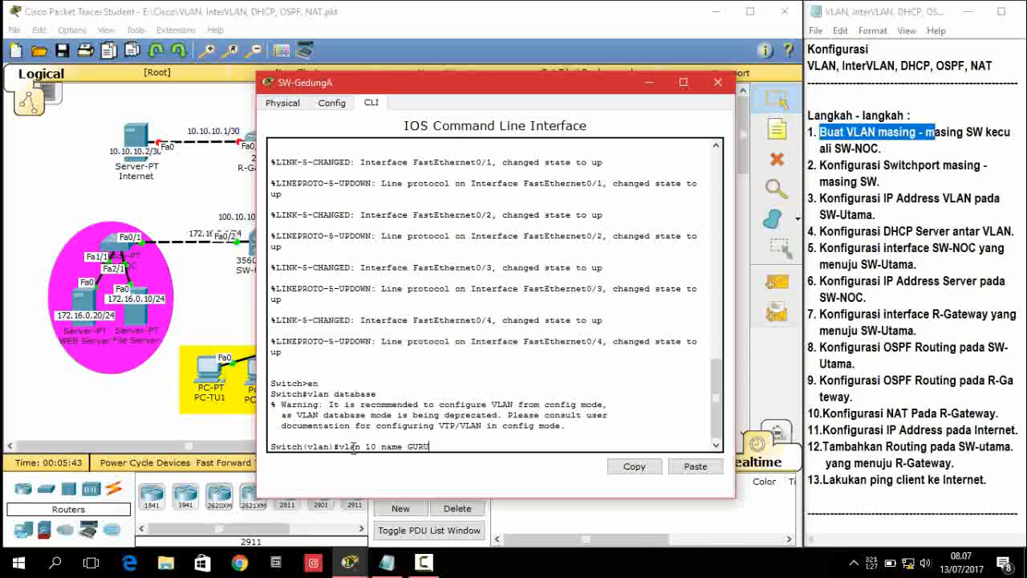
key(Return)
text(vlan)#vlan 20)
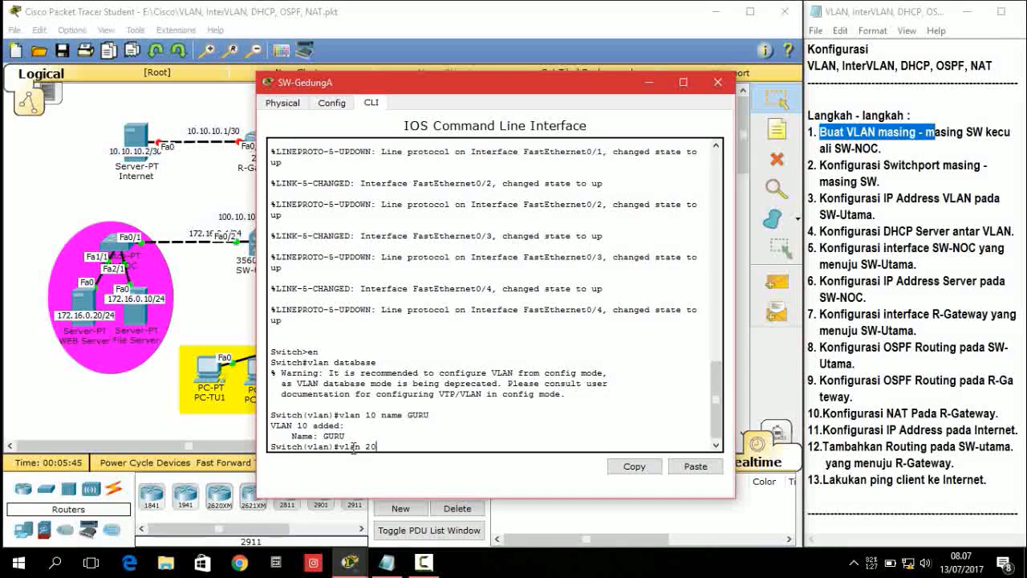
text( name )
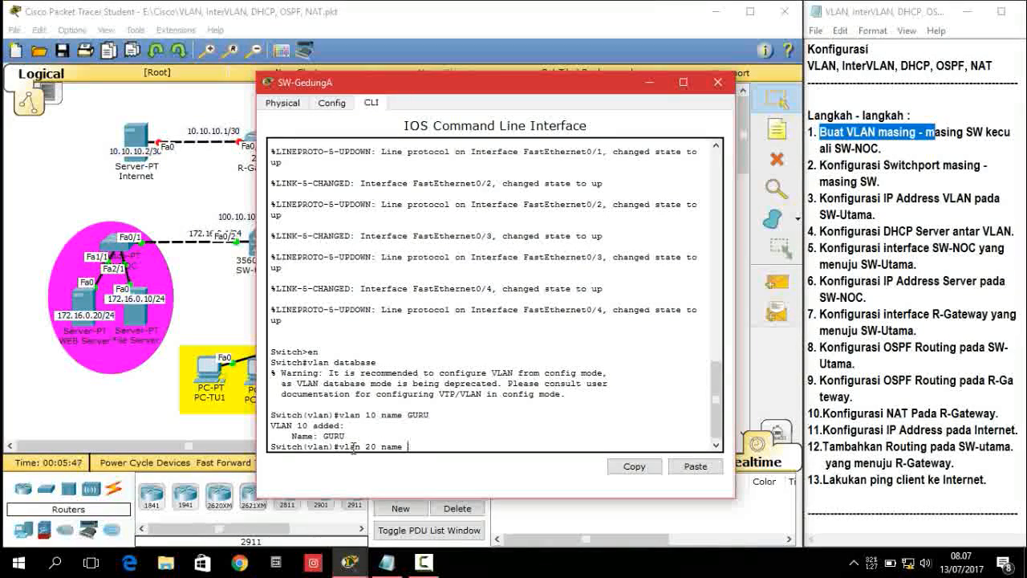
text(KELAS)
key(Return)
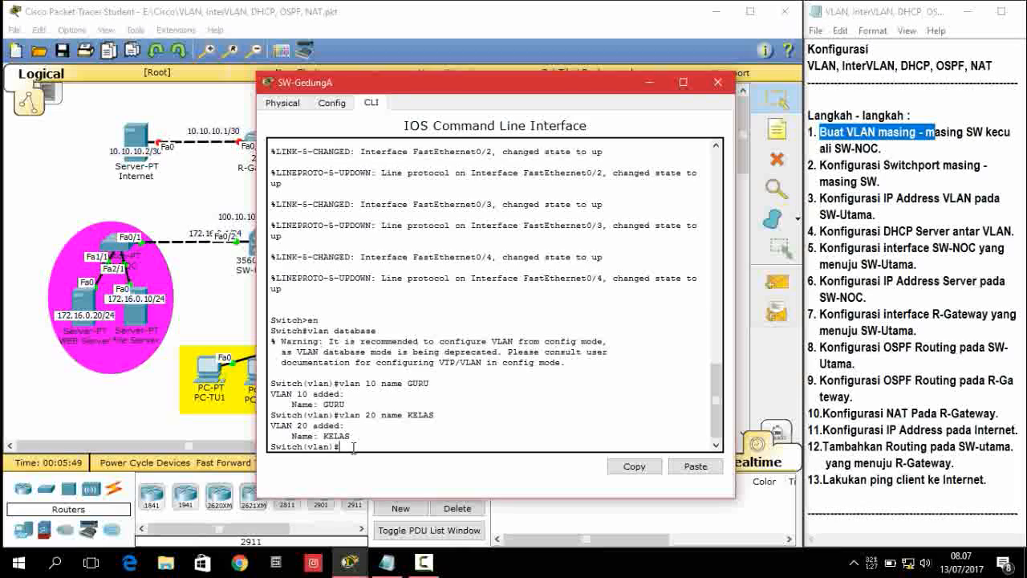
Step: Exit SW-GedungA's VLAN database and show its VLAN table to check the VLANs, putting the window away
key(Return)
text(sh v)
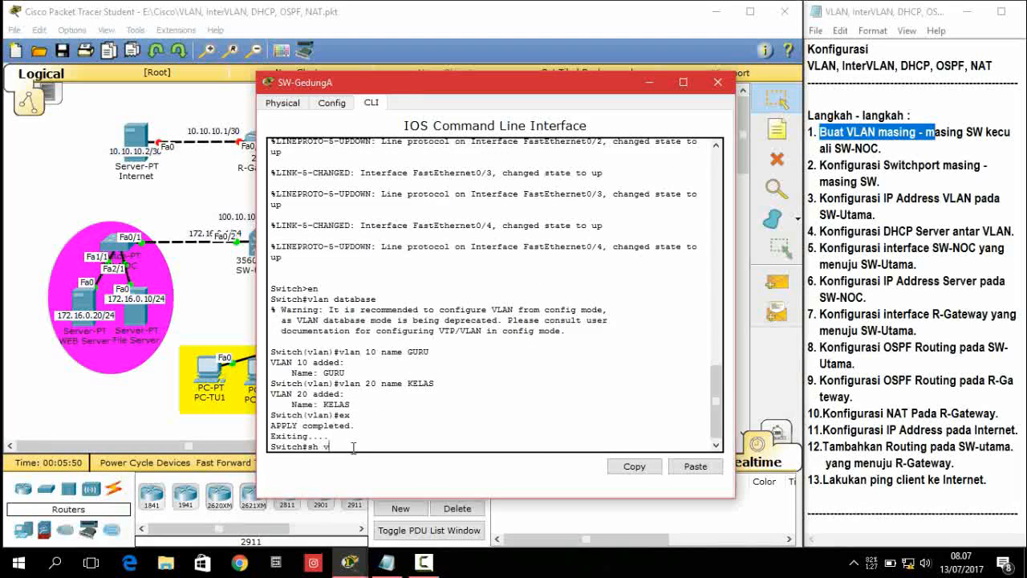
text(lan)
key(Return)
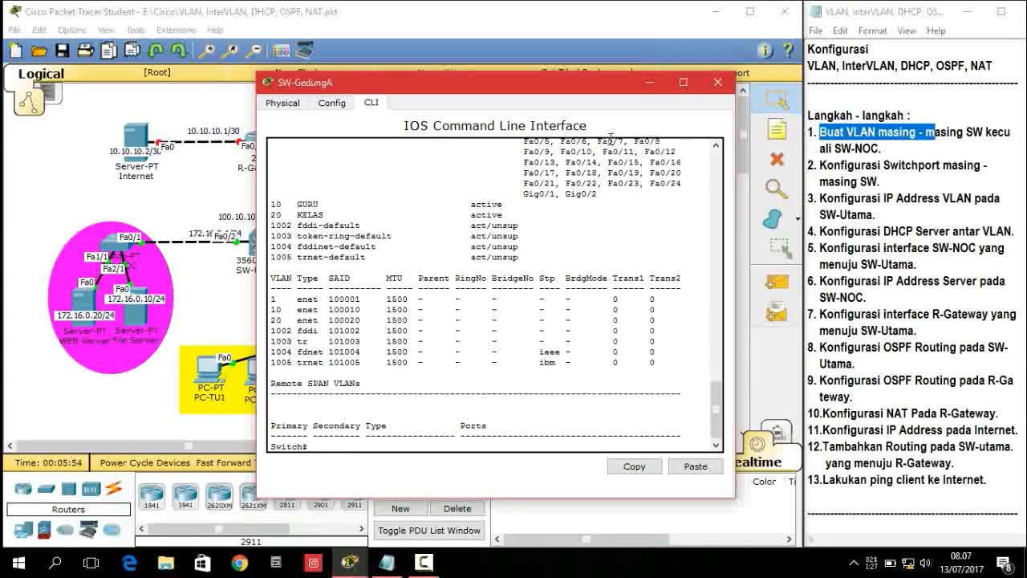
click(649, 83)
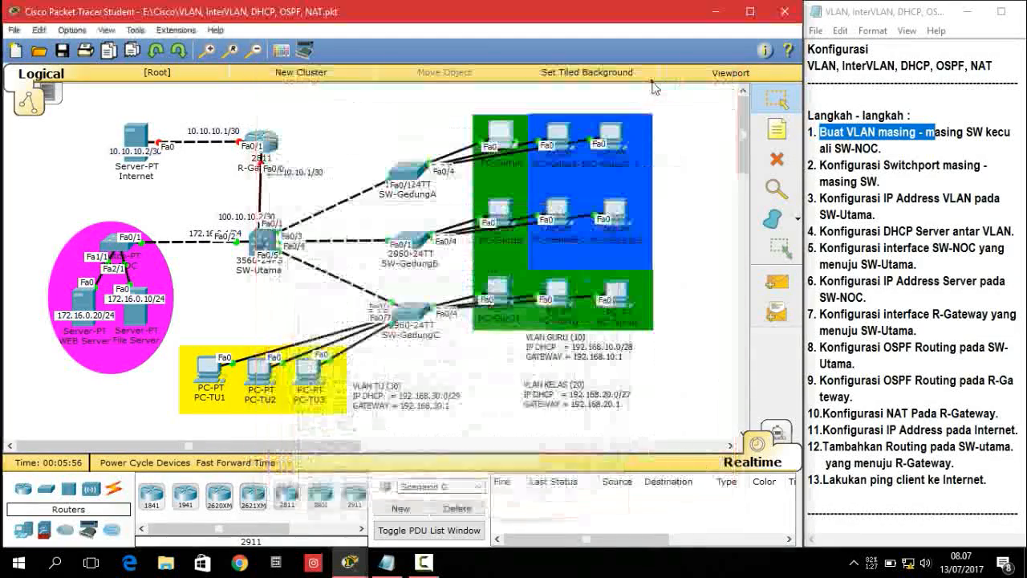
Step: Open SW-GedungB's command line, enter privileged mode and start VLAN database configuration
mouse_move(425, 242)
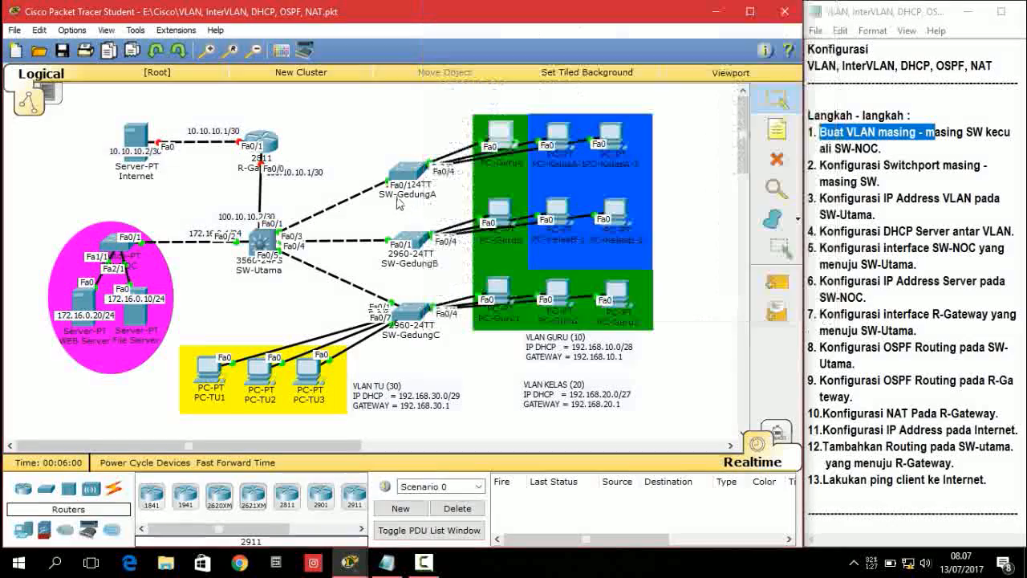
mouse_move(404, 183)
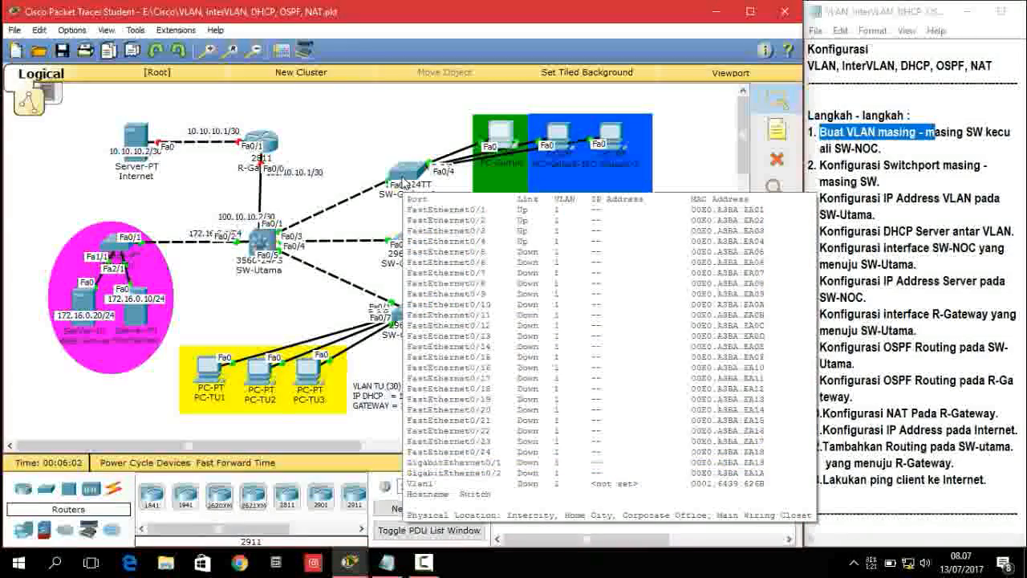
click(408, 242)
click(396, 119)
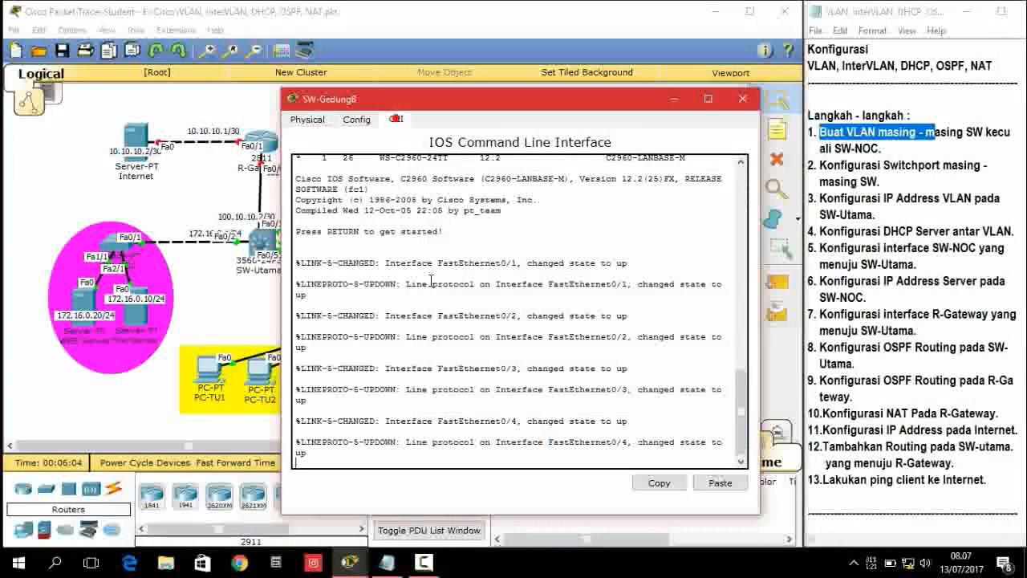
text(en)
key(Return)
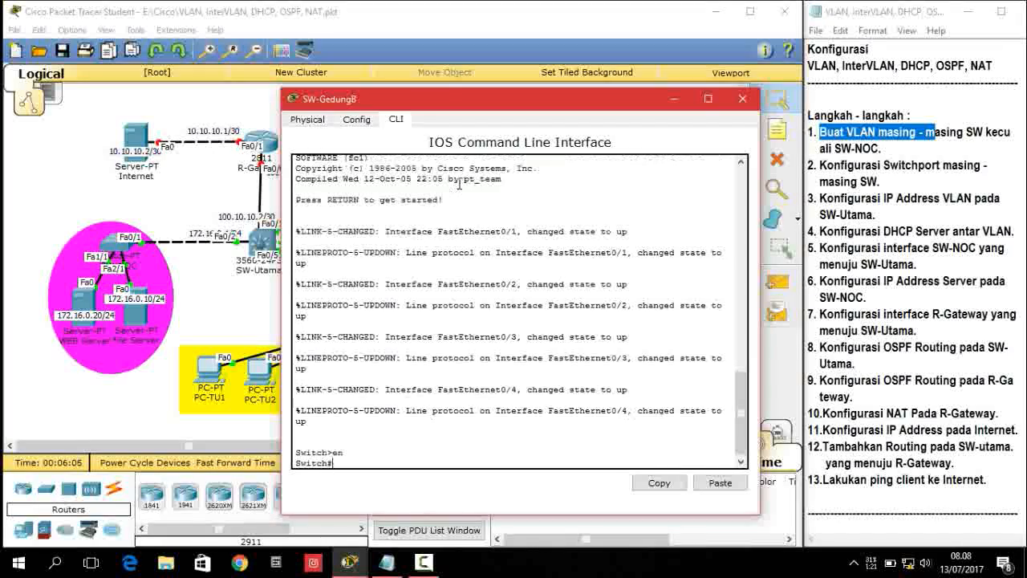
text(vlan database)
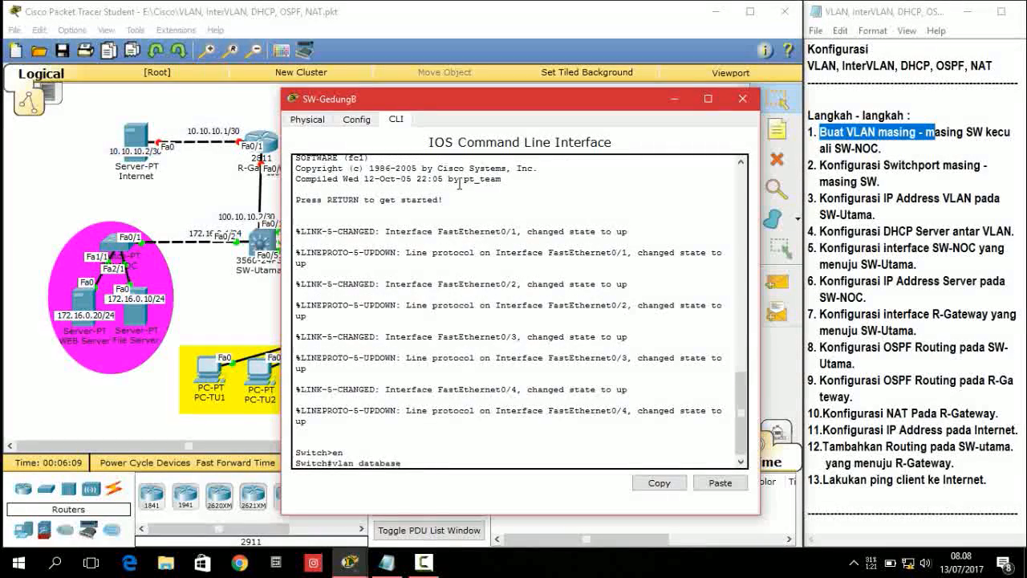
key(Return)
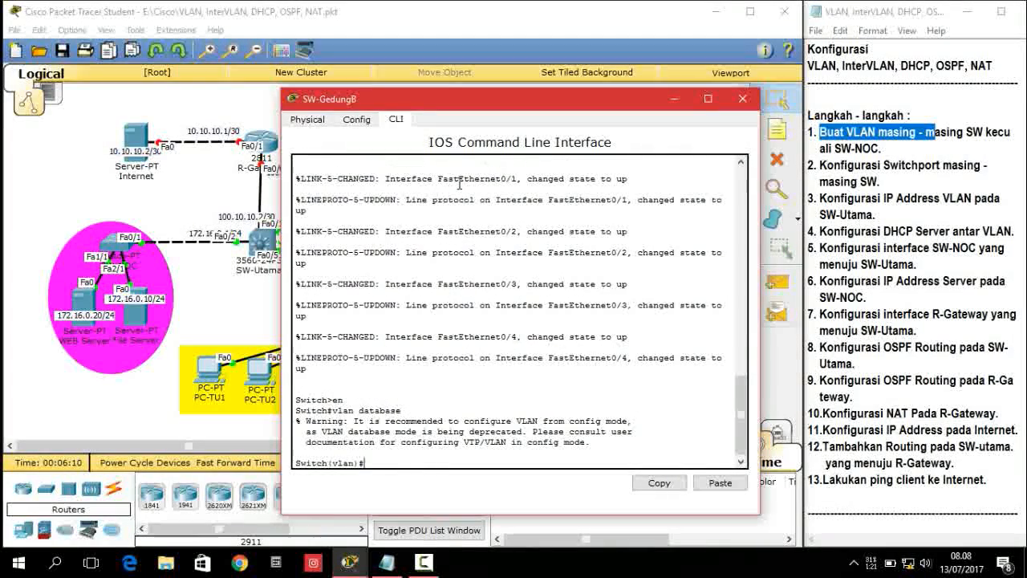
Step: Create VLAN 10 named GURU and VLAN 20 named KELAS on SW-GedungB, and exit the VLAN database
text(vlan 10 name)
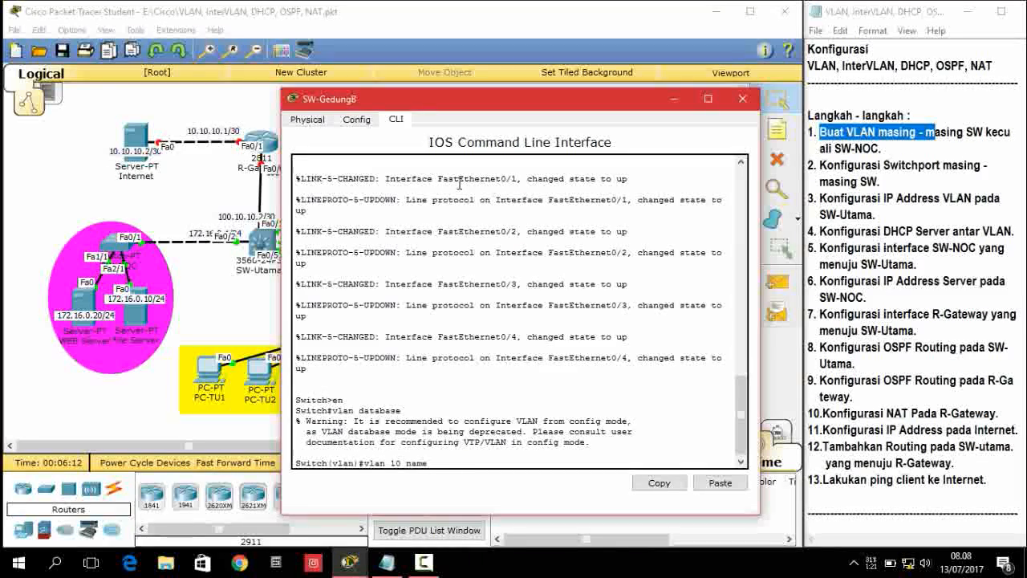
text( GURU)
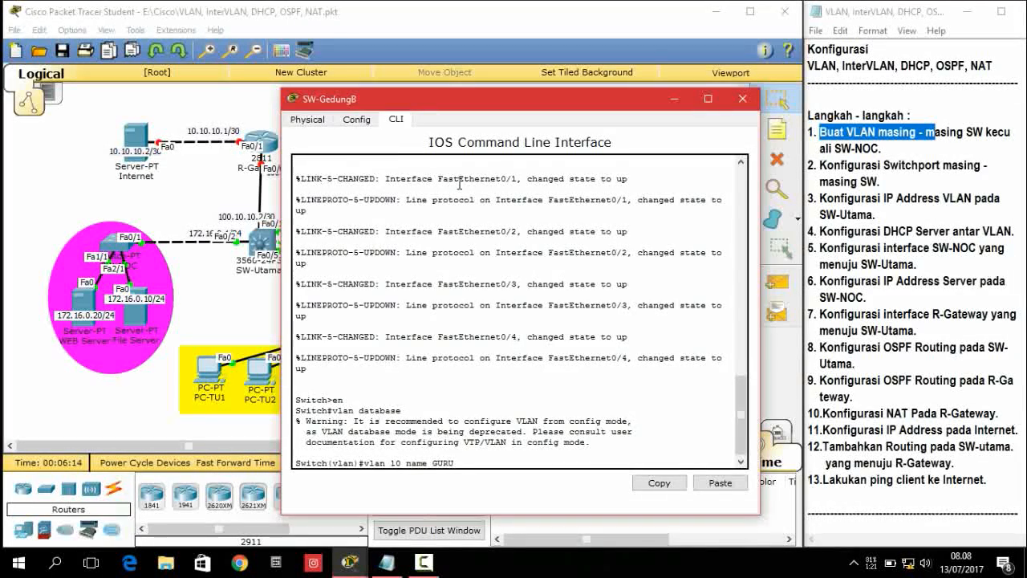
key(Return)
text(vlan 20)
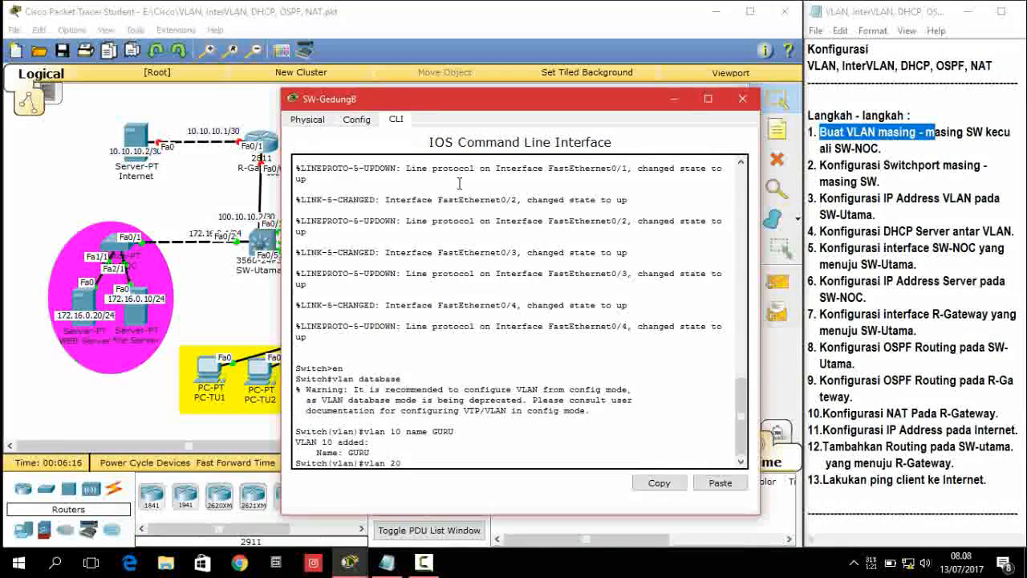
text( name KELA)
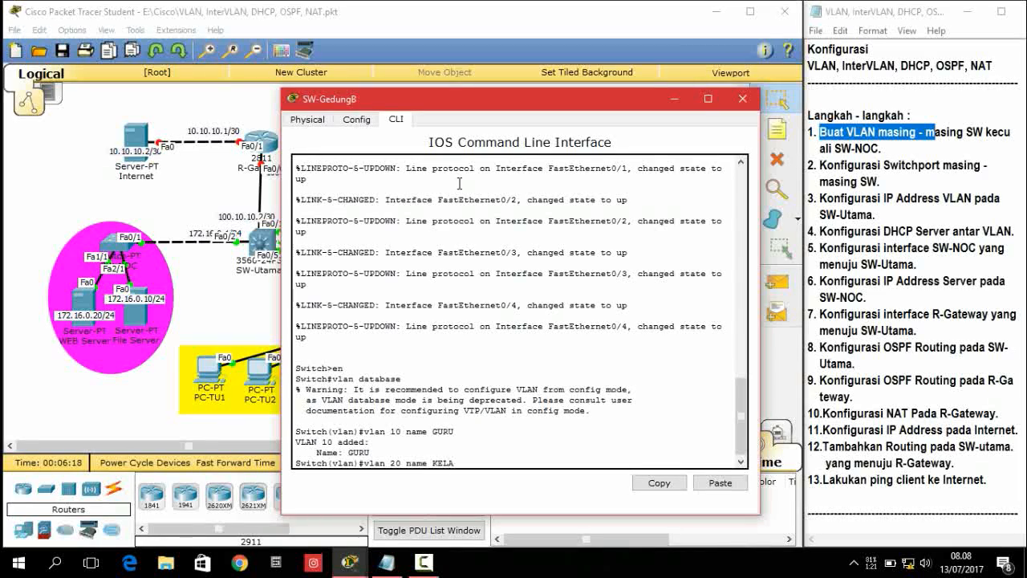
text(S)
key(Return)
text(ex)
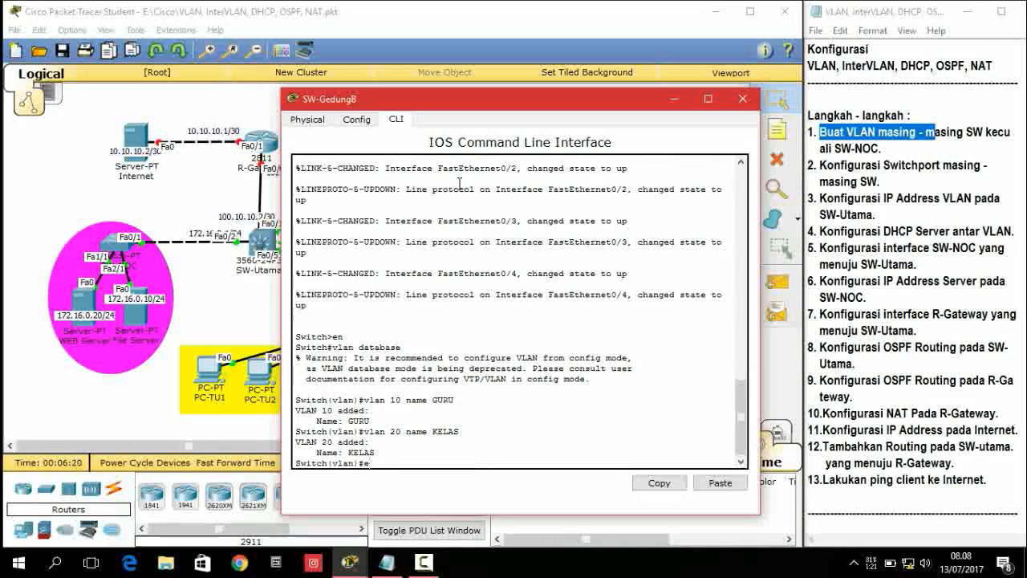
key(Return)
Step: Show the VLAN table on SW-GedungB to check its VLANs, and put its window away
text(sh vlan)
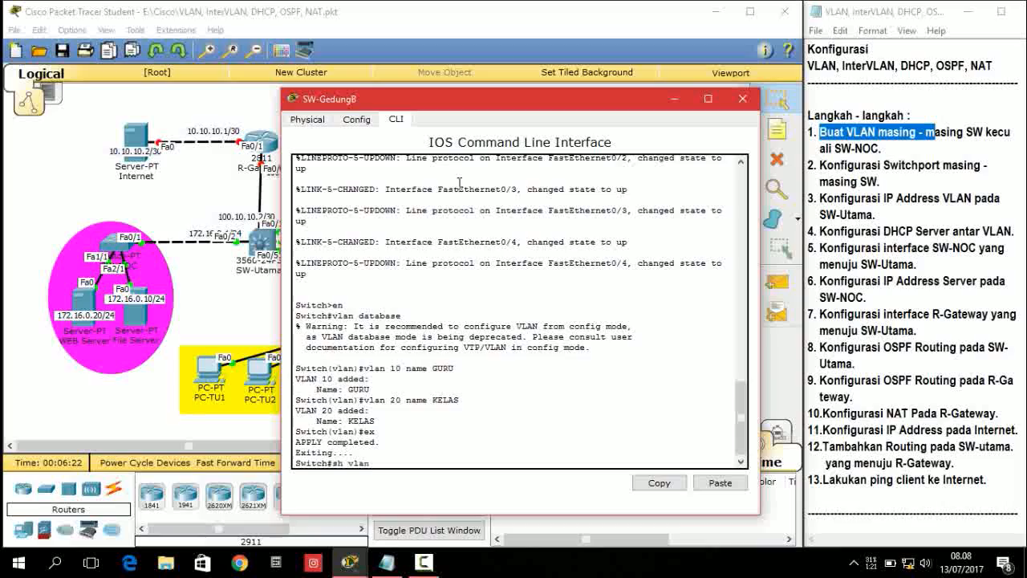
key(Return)
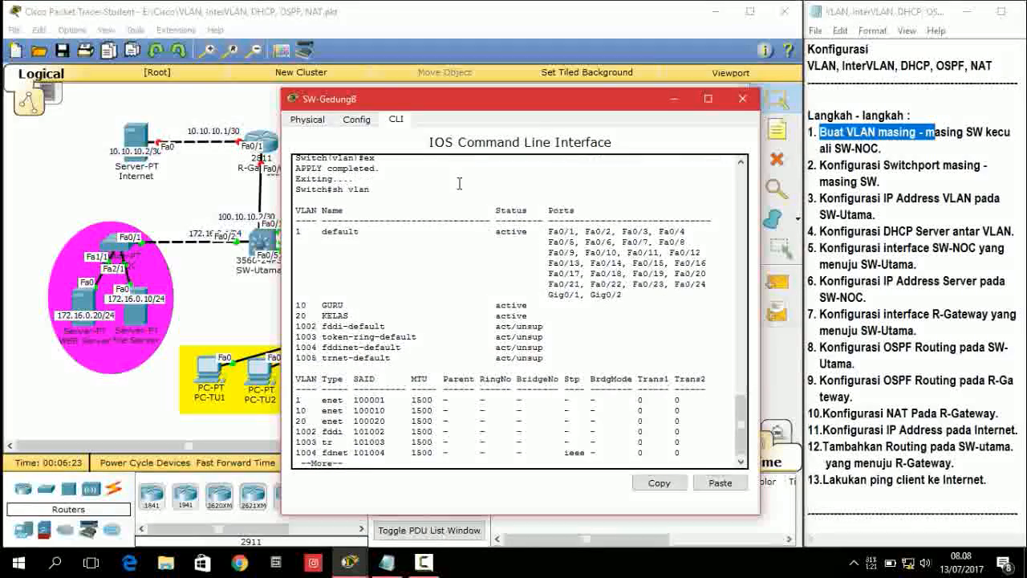
click(675, 99)
click(484, 331)
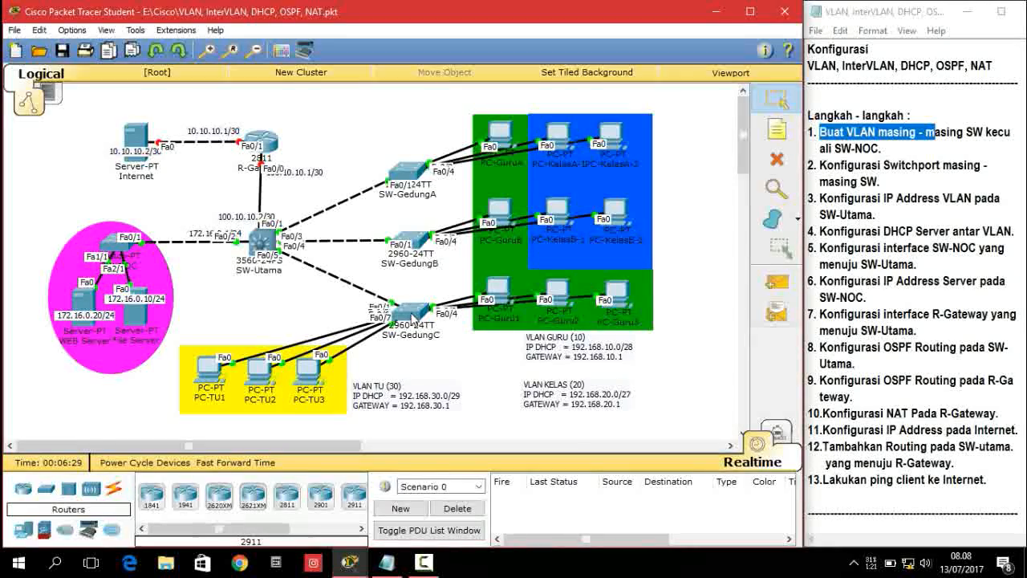
Step: Open SW-GedungC's command line, enter privileged mode and start VLAN database configuration
click(412, 314)
click(397, 120)
key(Return)
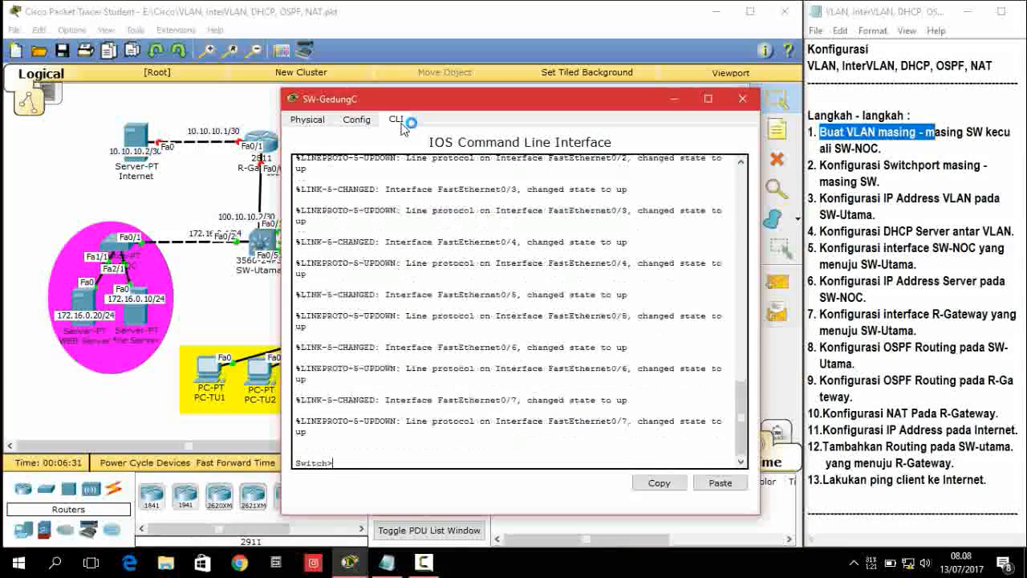
text(en)
key(Return)
text(v)
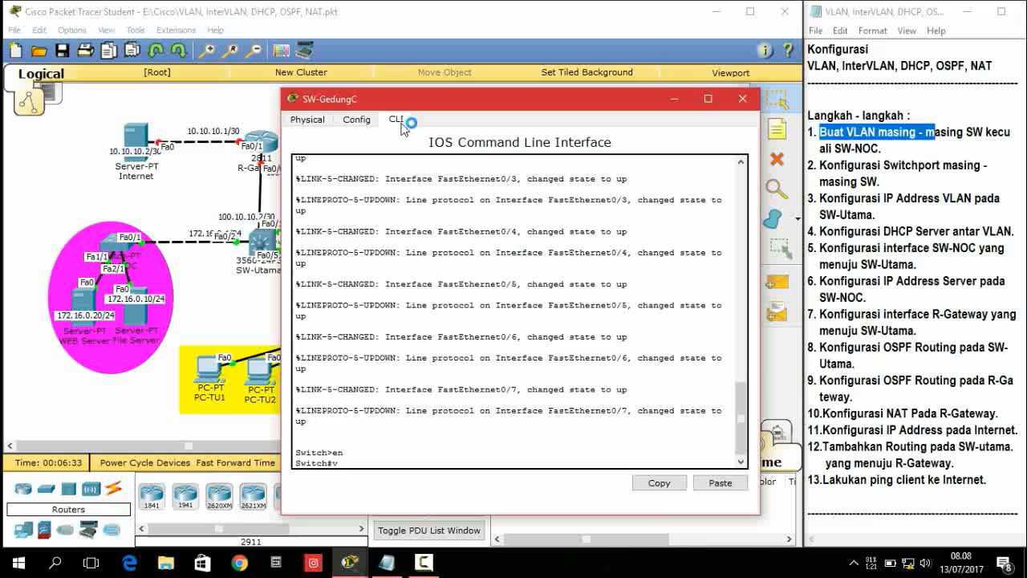
text(lan database)
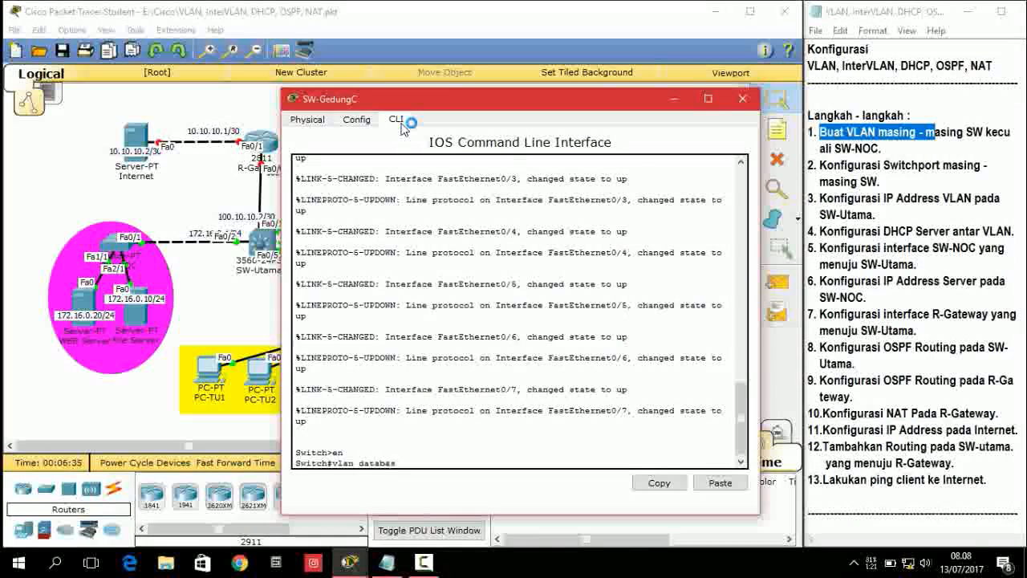
key(Return)
Step: Create VLAN 10 named GURU and VLAN 30 named TU on SW-GedungC, and exit the VLAN database
text(vlan 10)
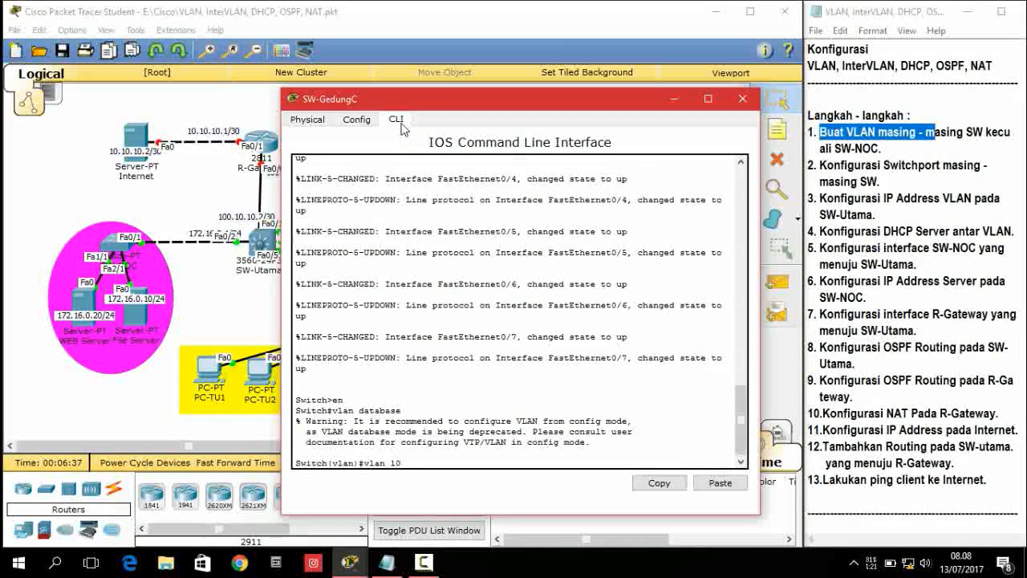
text( name GUR U)
key(Return)
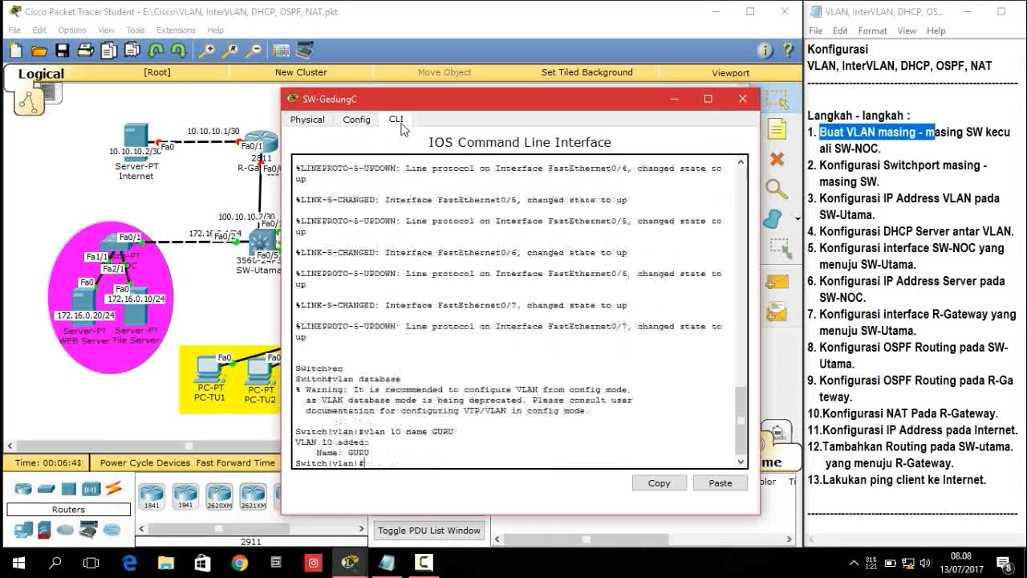
text(vlan)
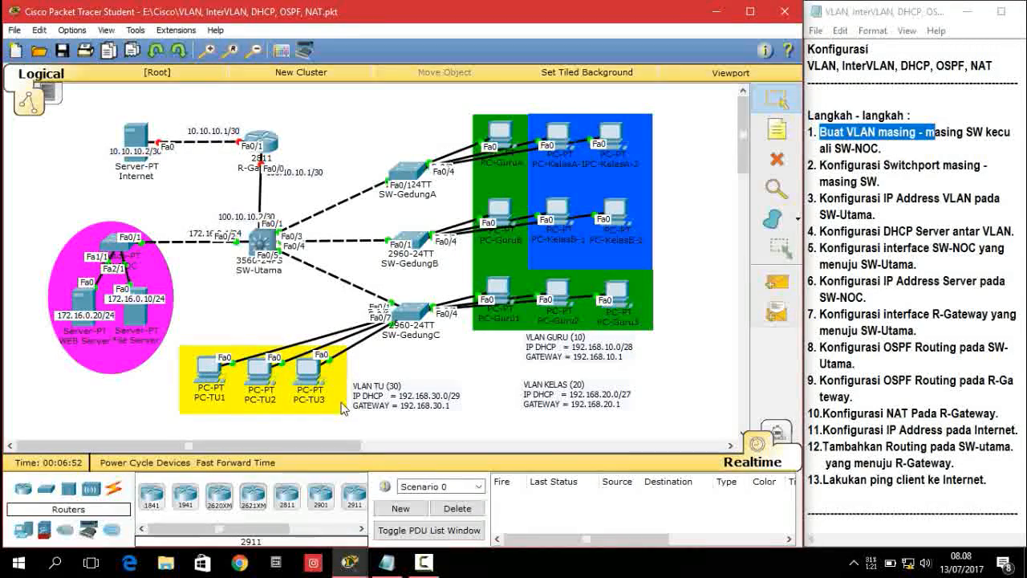
click(350, 560)
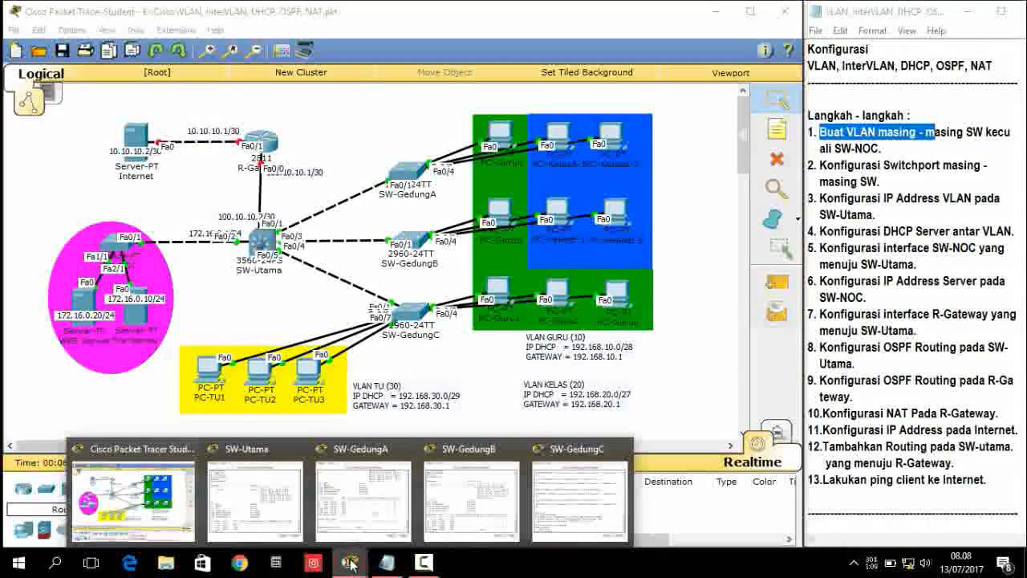
click(567, 521)
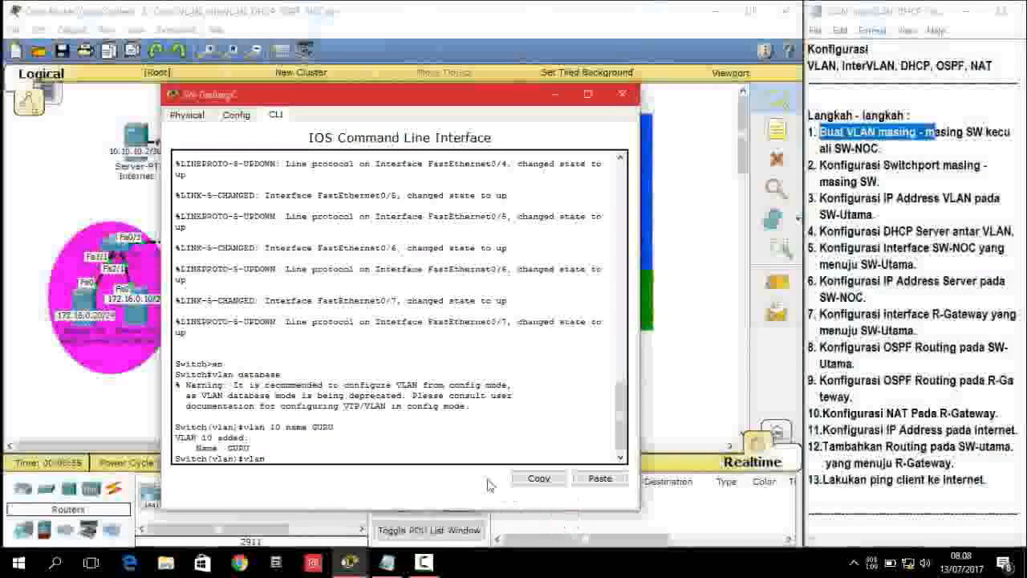
click(470, 456)
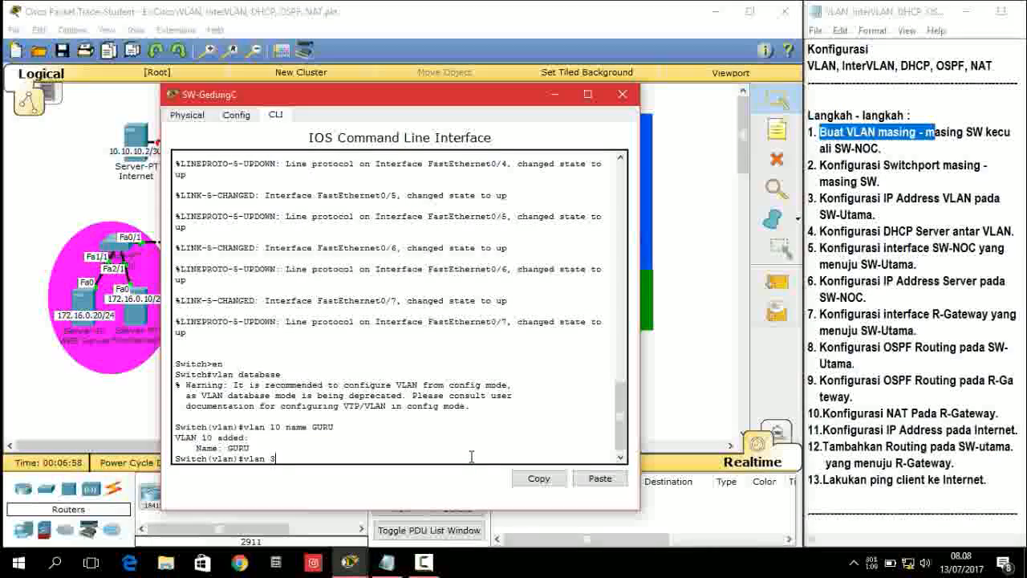
text(30 name TU)
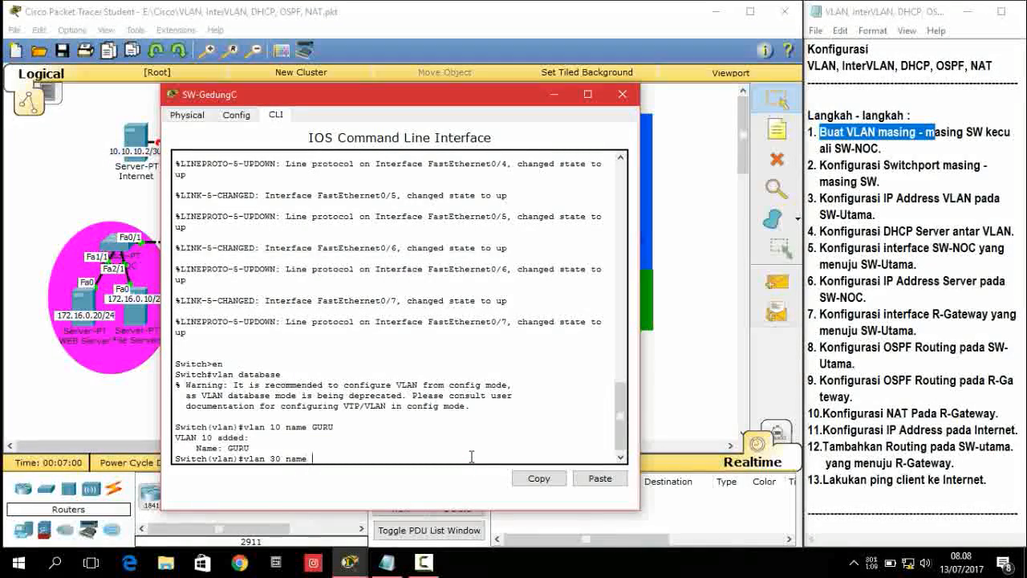
key(Return)
text(ex)
key(Return)
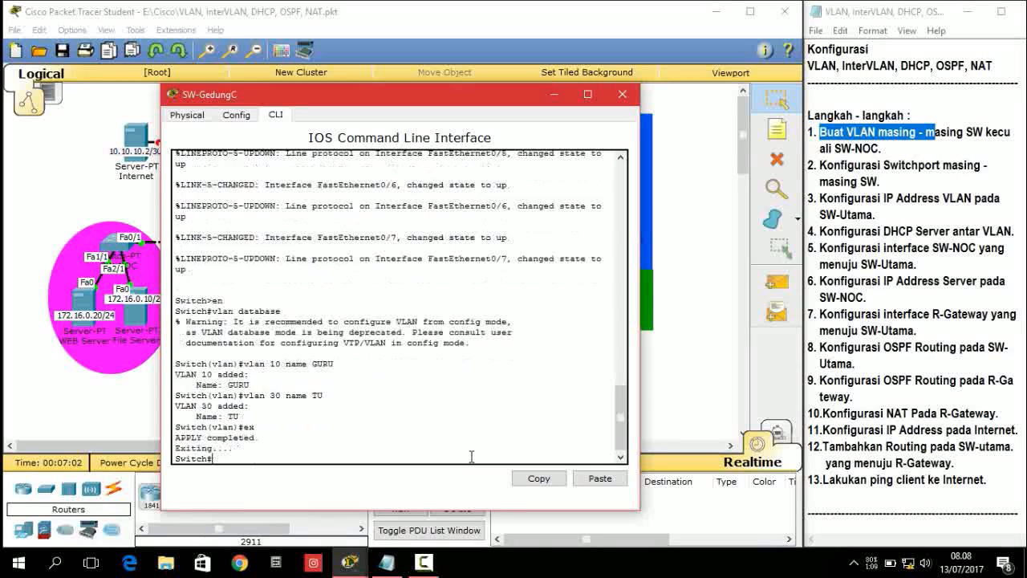
Step: Show the VLAN table on SW-GedungC to check its VLANs, and put its window away
text(sh vlan)
key(Return)
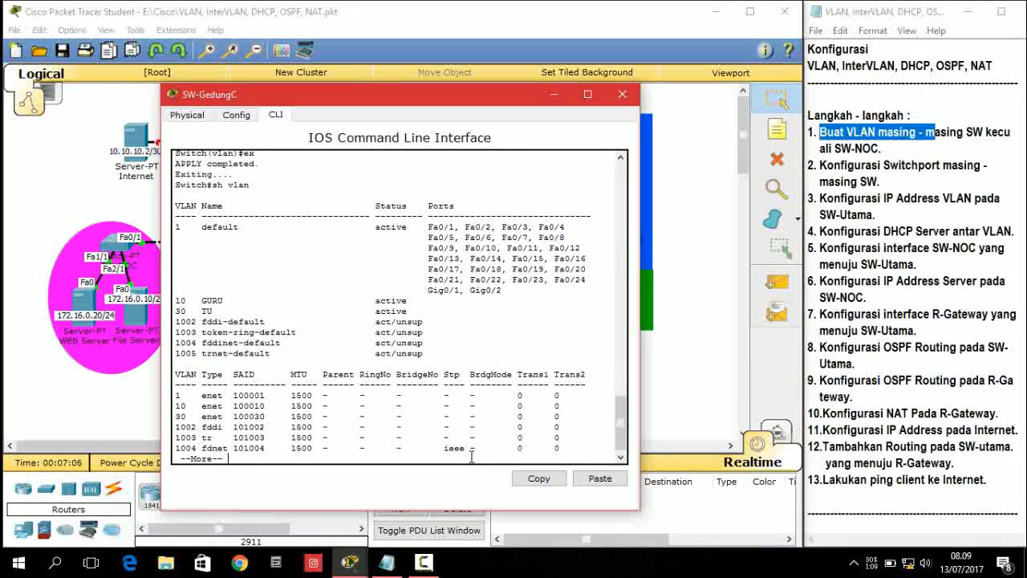
click(556, 94)
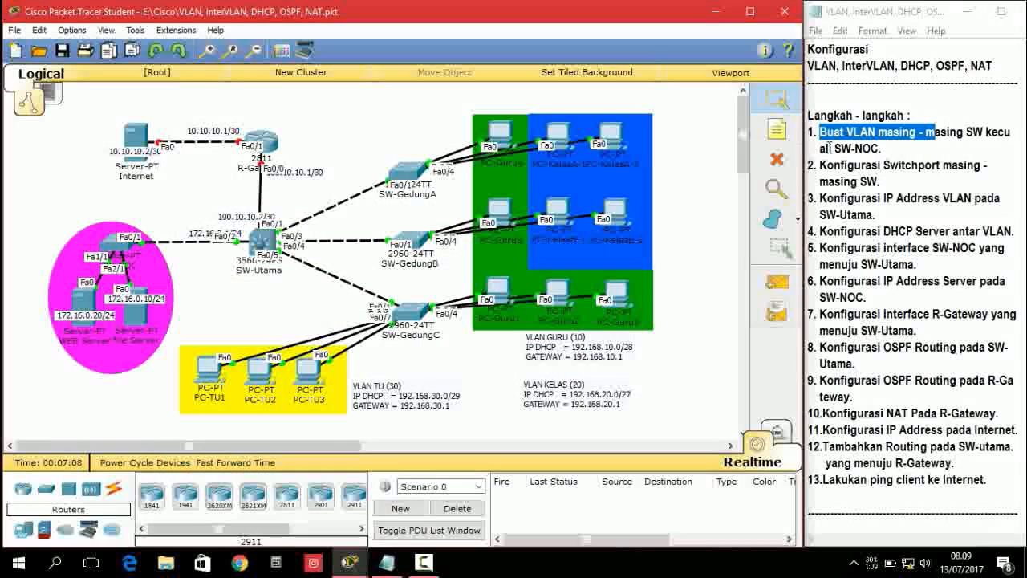
Step: Highlight the switchport configuration item in the notes, and mark out SW-Utama in the network topology
drag(807, 164, 881, 178)
click(703, 209)
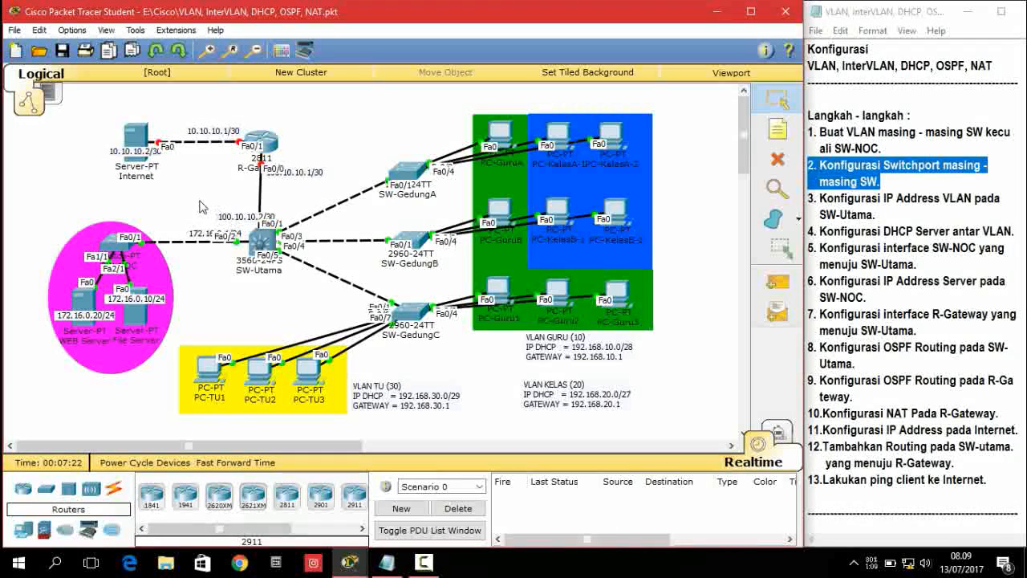
drag(199, 200, 305, 293)
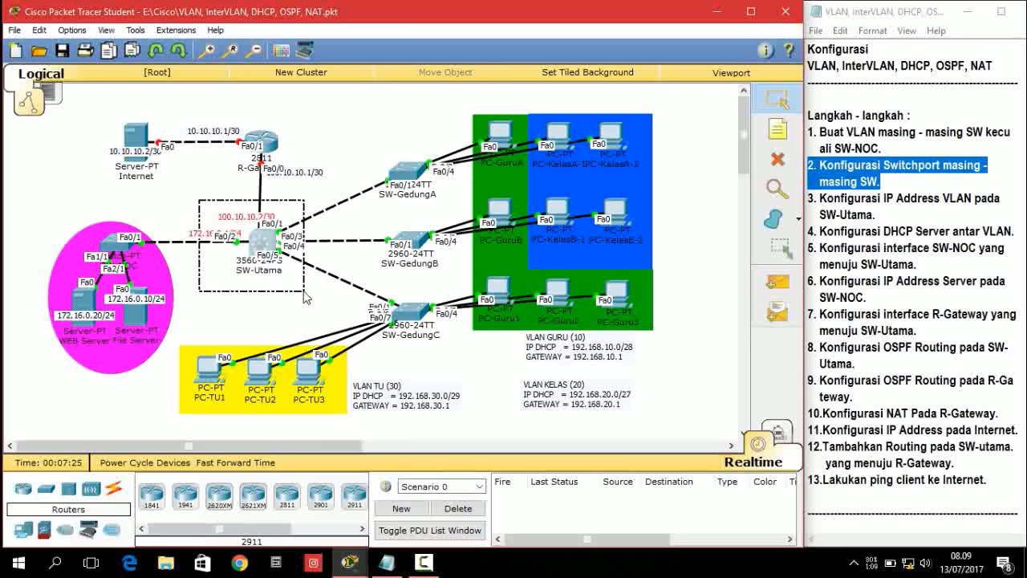
drag(304, 297, 305, 295)
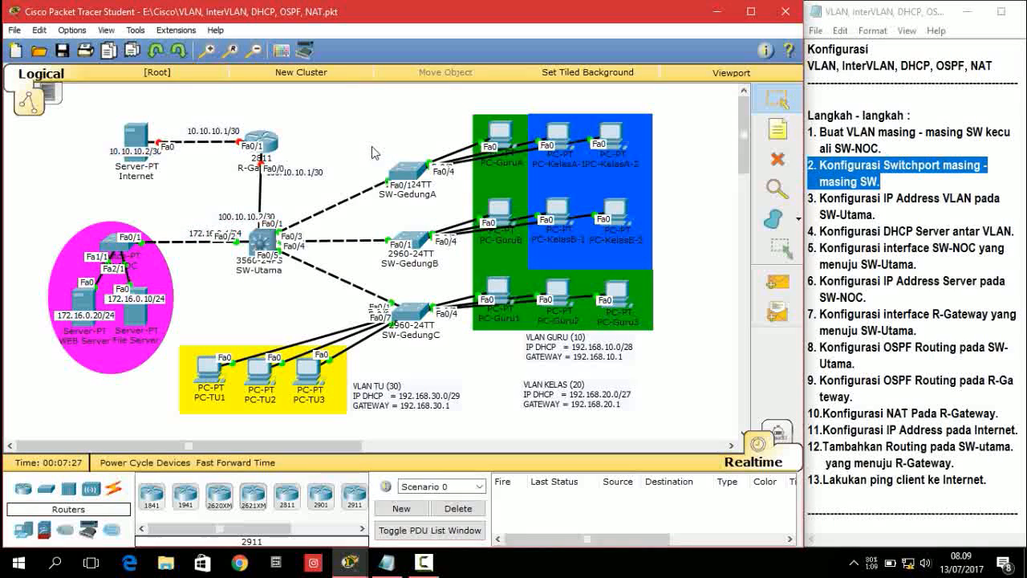
Step: Select SW-GedungA, SW-GedungB and SW-GedungC together in the network topology
drag(372, 152, 453, 376)
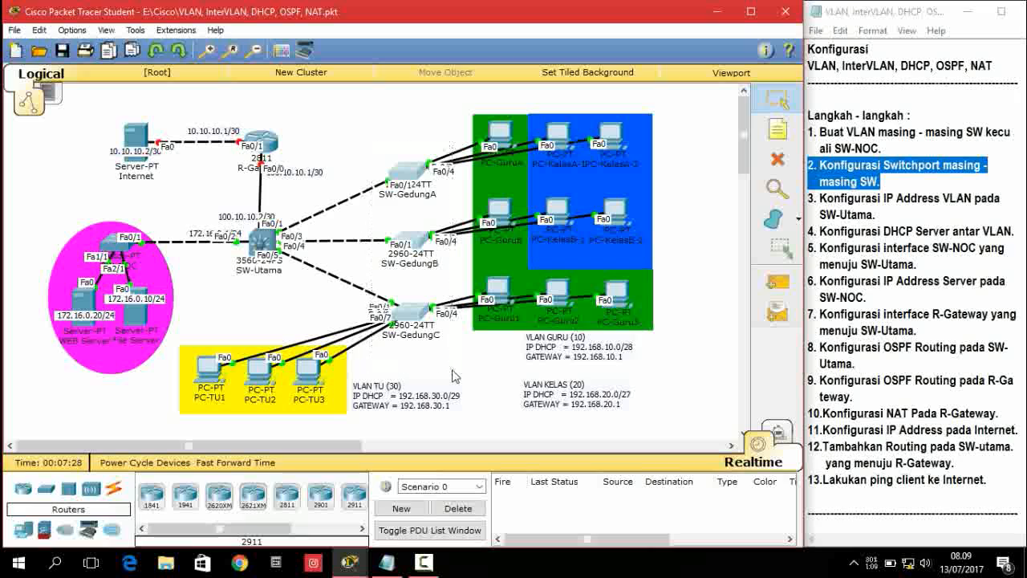
click(464, 364)
drag(375, 145, 460, 366)
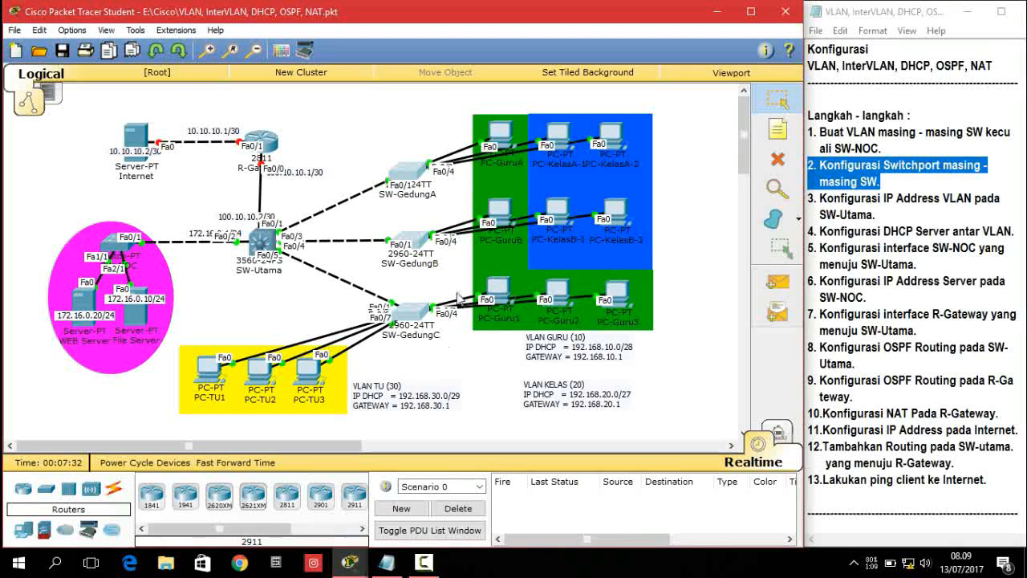
Step: Mark out the client PCs of the GURU and KELAS areas in the network topology, and clear the selection
drag(454, 113, 718, 397)
click(706, 369)
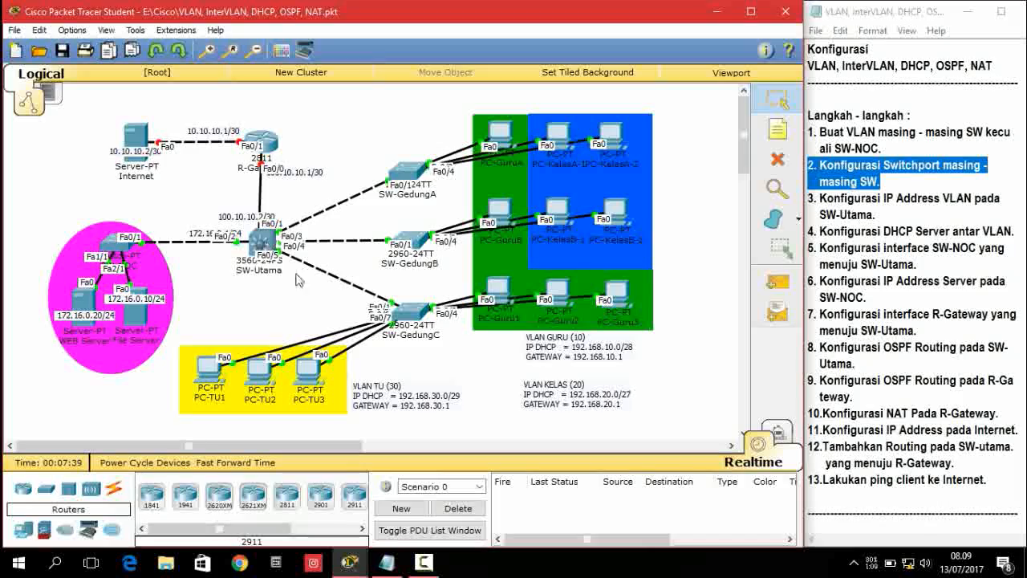
Step: Page through the rest of the VLAN table on SW-Utama, and put its window away
click(351, 562)
click(255, 498)
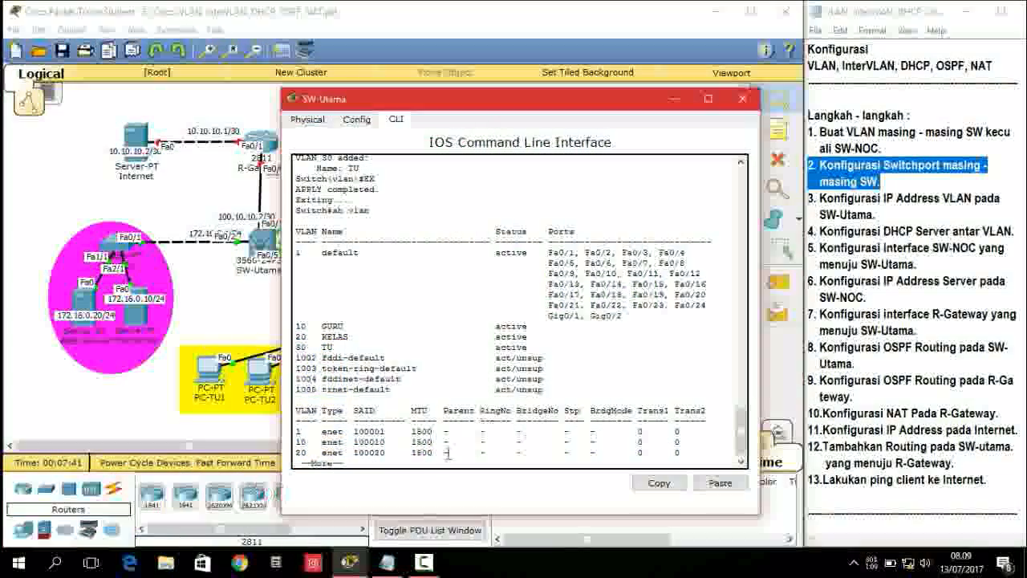
key(Return)
key(Return)
key(Return)
key(Return)
key(Return)
key(Return)
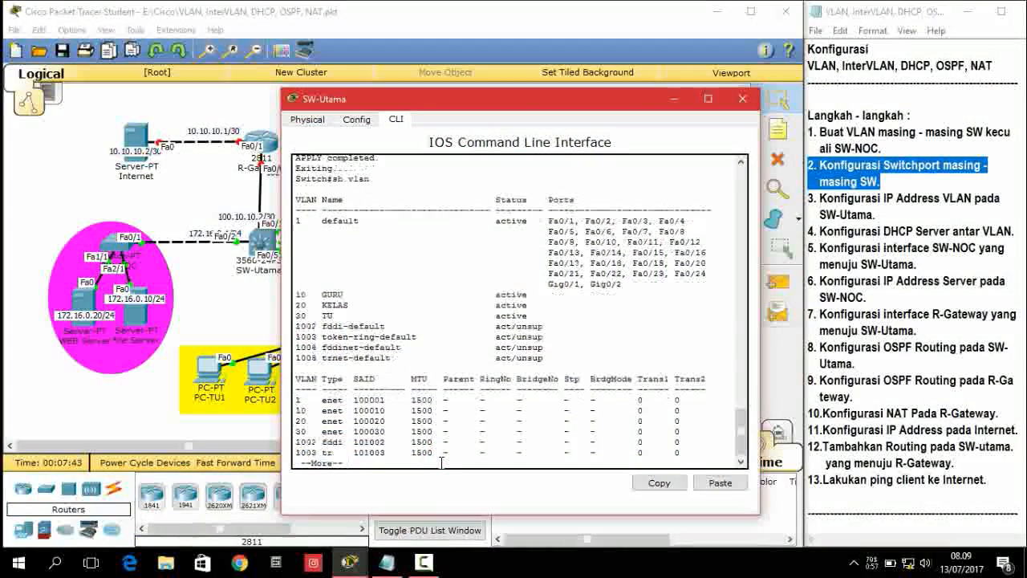
key(space)
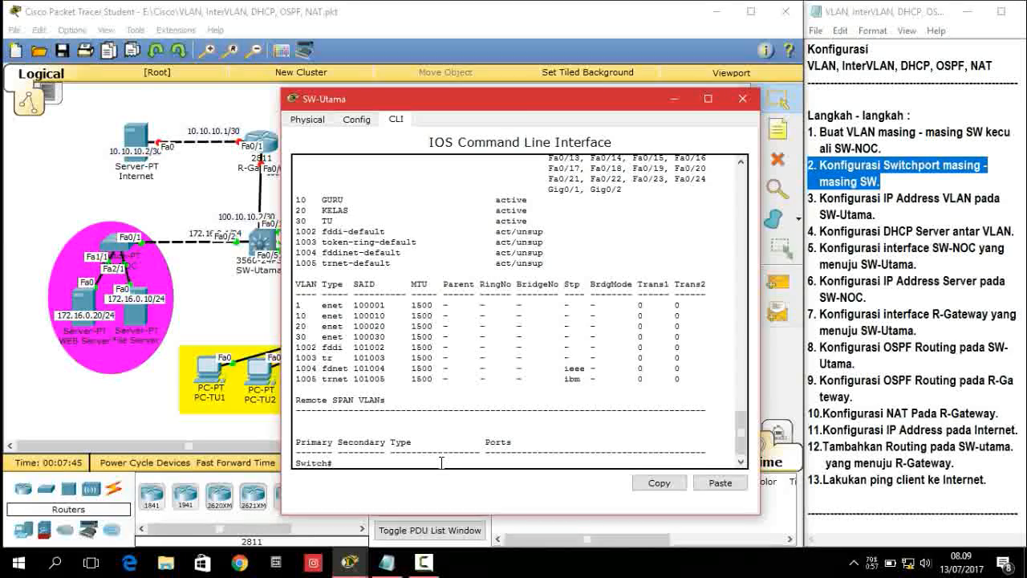
click(675, 99)
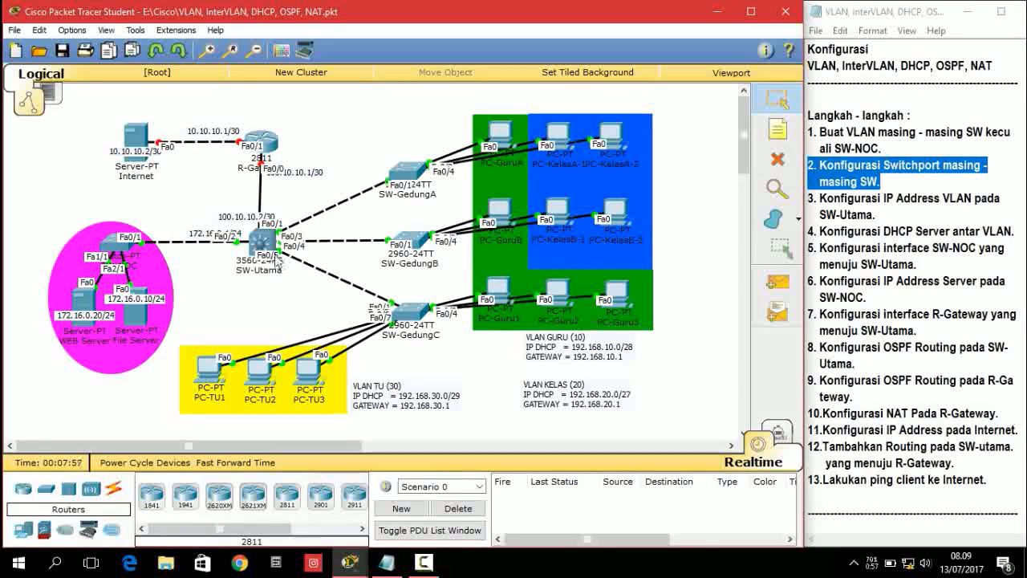
Step: Bring up the SW-Utama command line and enter global configuration mode
mouse_move(350, 558)
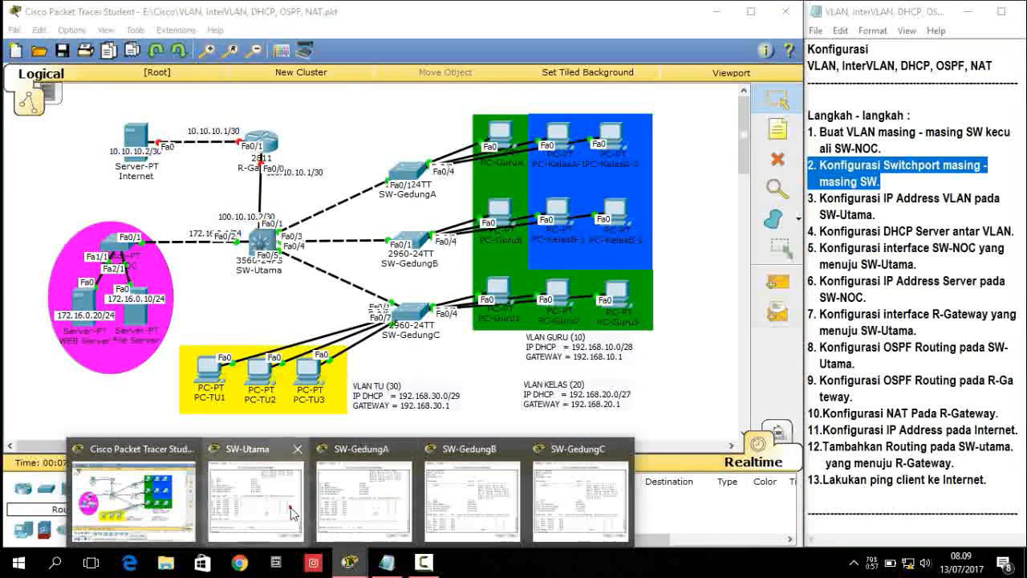
click(255, 494)
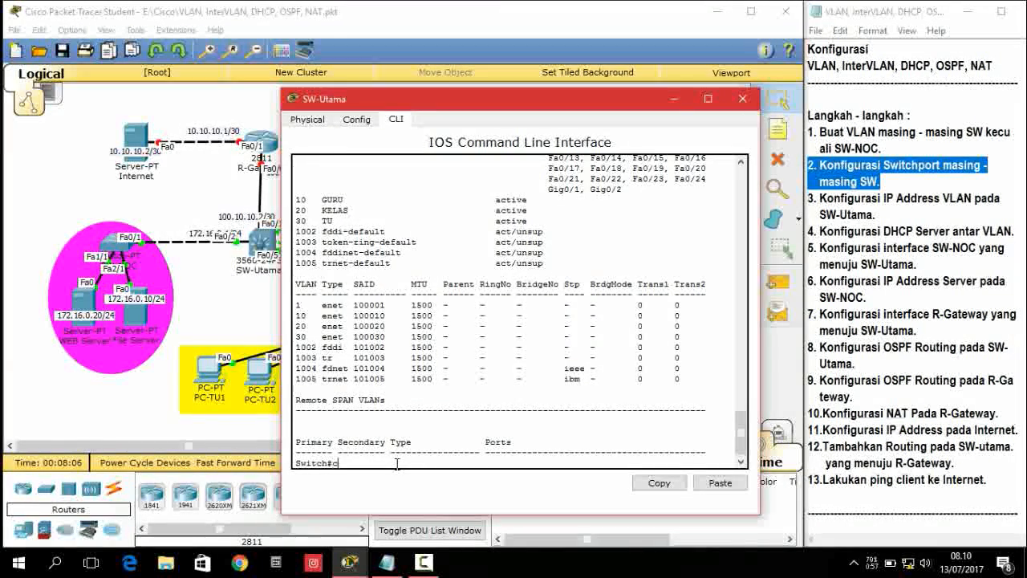
text(onf)
key(Tab)
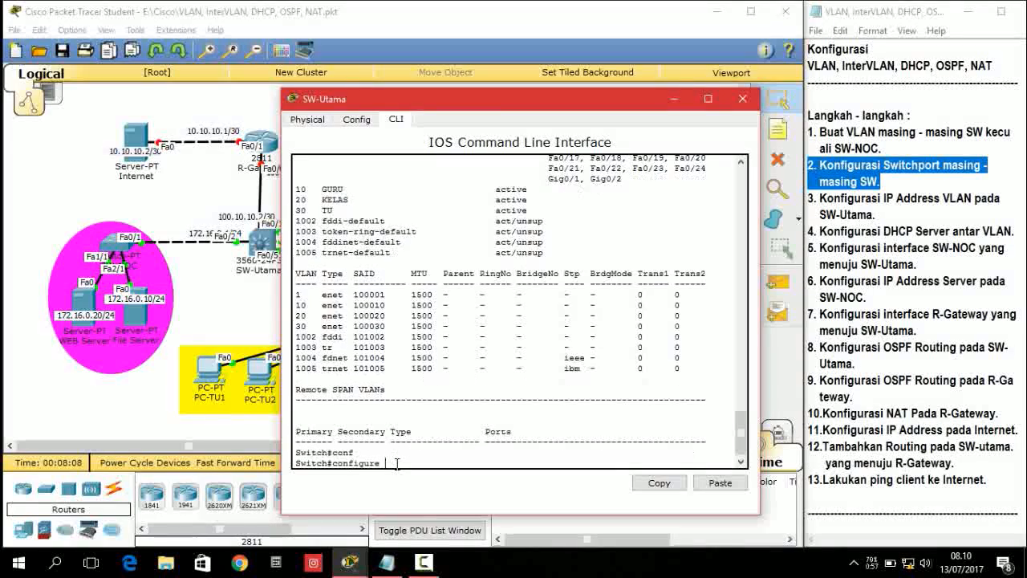
text(ter)
key(Tab)
key(Return)
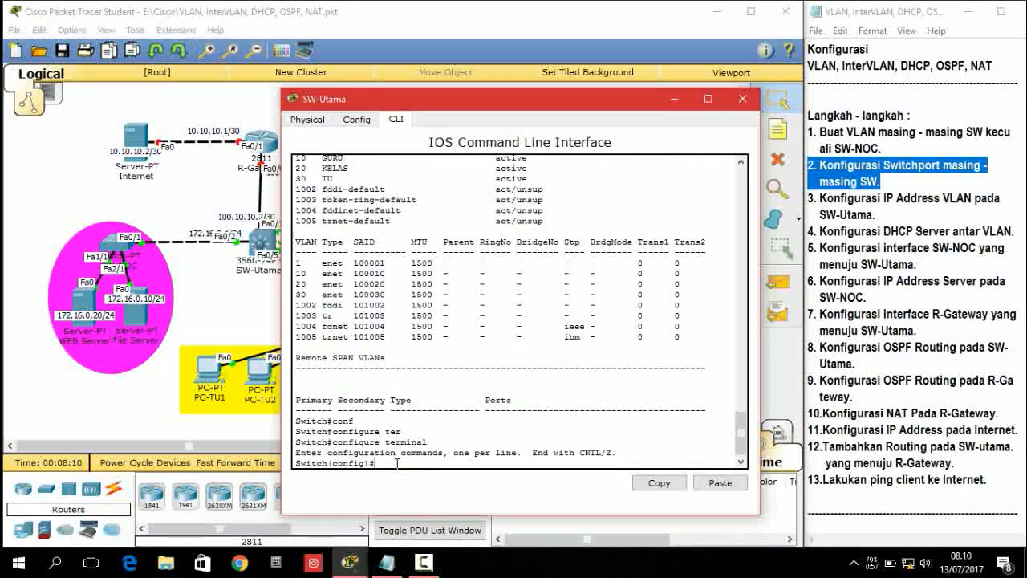
Step: Enter interface range configuration for fastEthernet 0/3-5 on SW-Utama
text(in)
key(Tab)
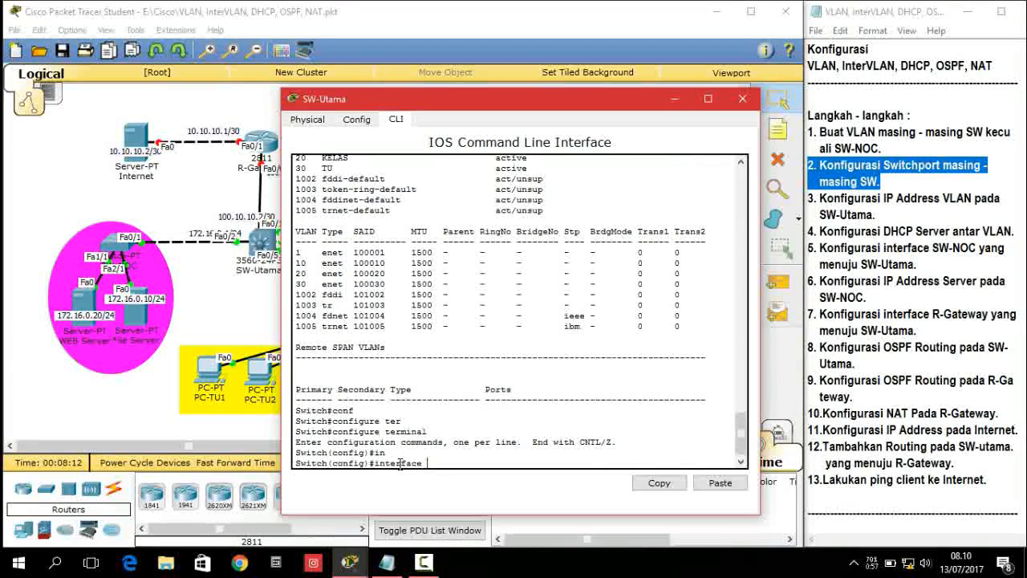
text(ra)
key(Tab)
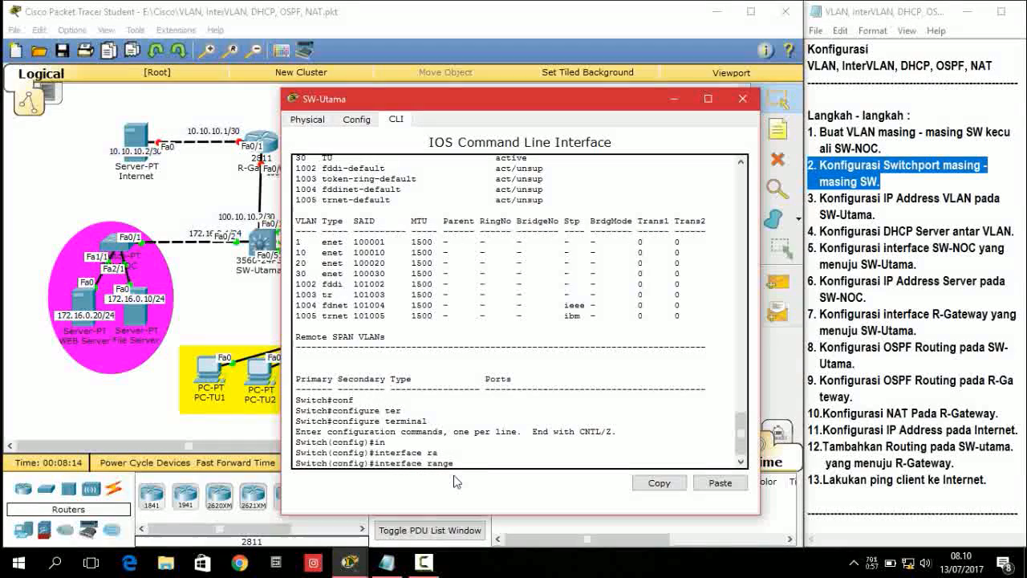
text(fa)
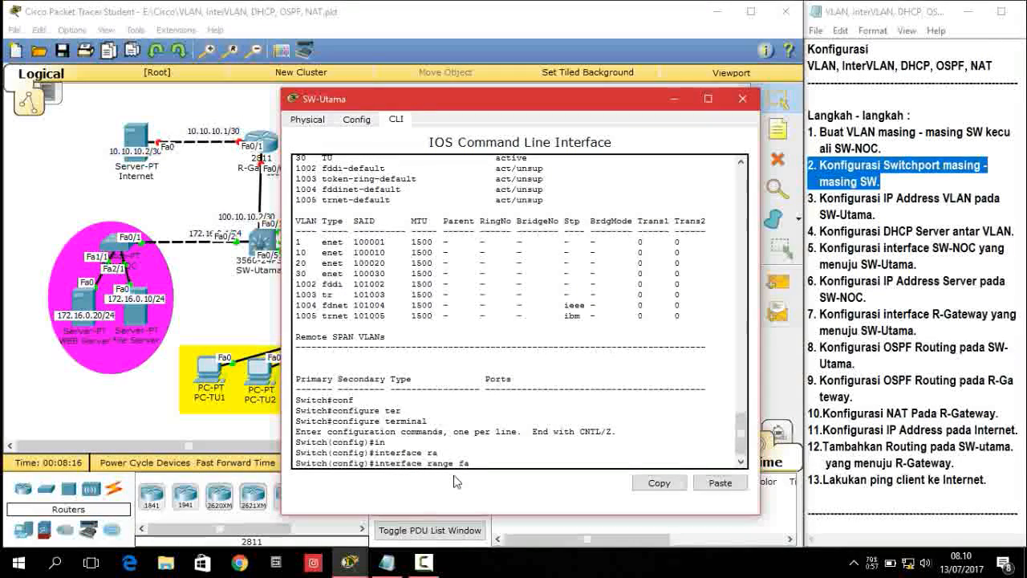
key(Tab)
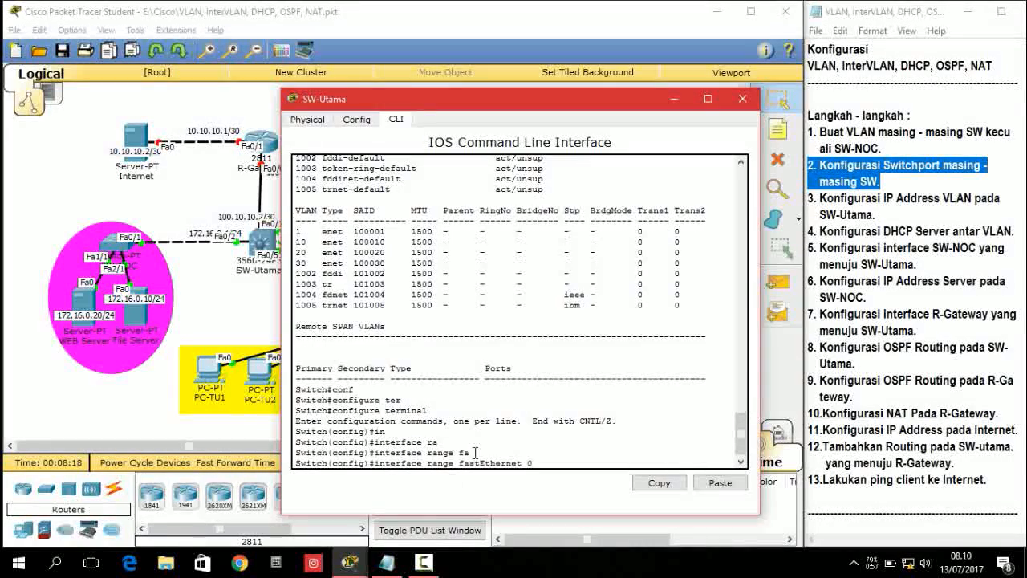
text(0/3-5)
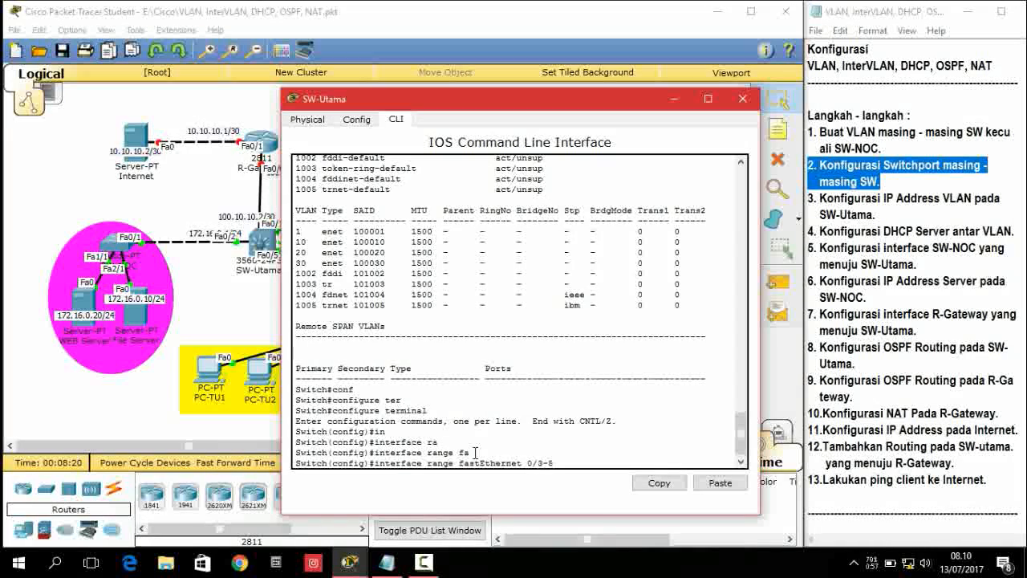
key(Return)
Step: Set the switchport trunk encapsulation to dot1q on interfaces fastEthernet 0/3-5
text(sw)
key(Tab)
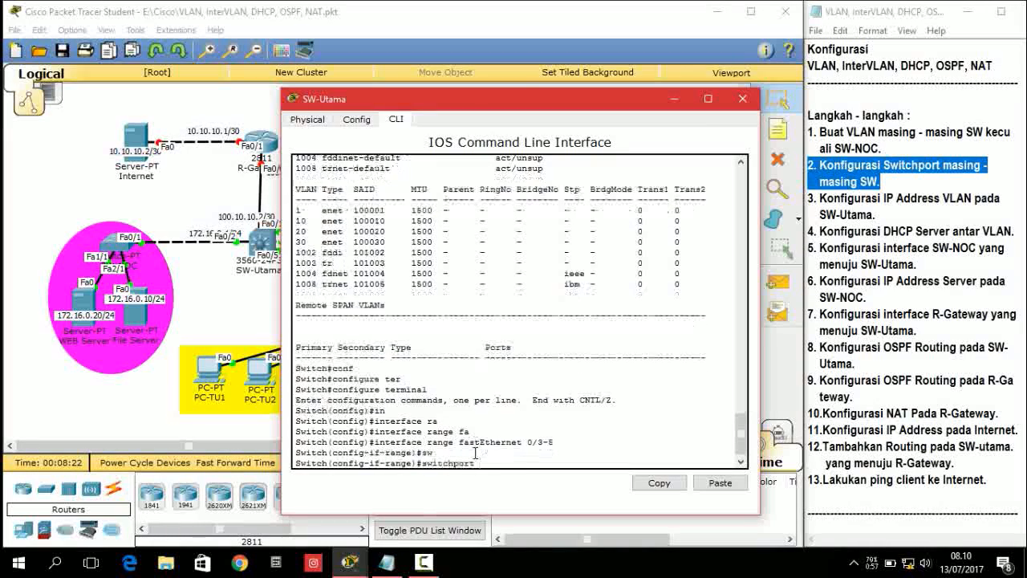
text(tr)
key(Tab)
text(en)
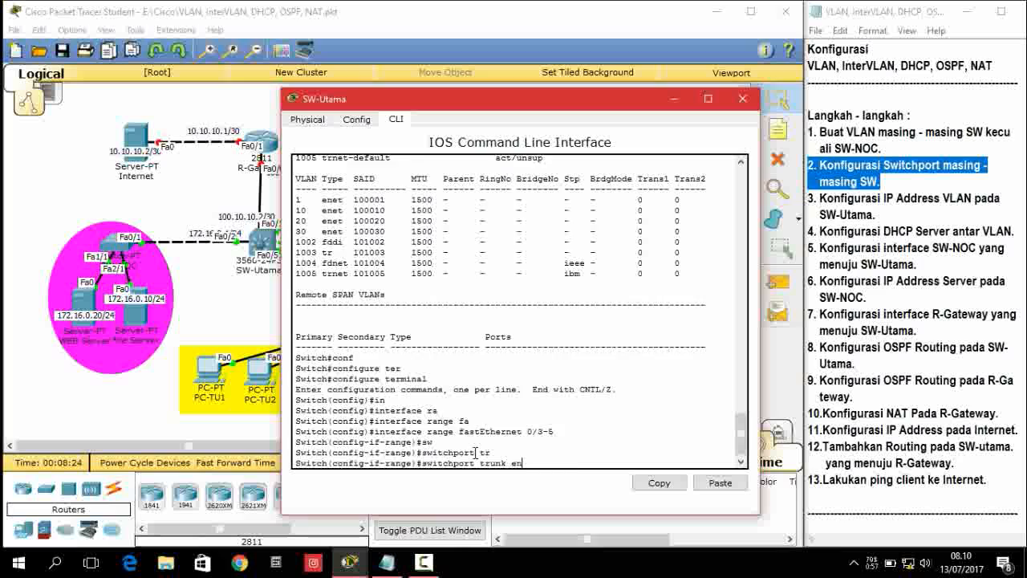
key(Tab)
text(do)
key(Tab)
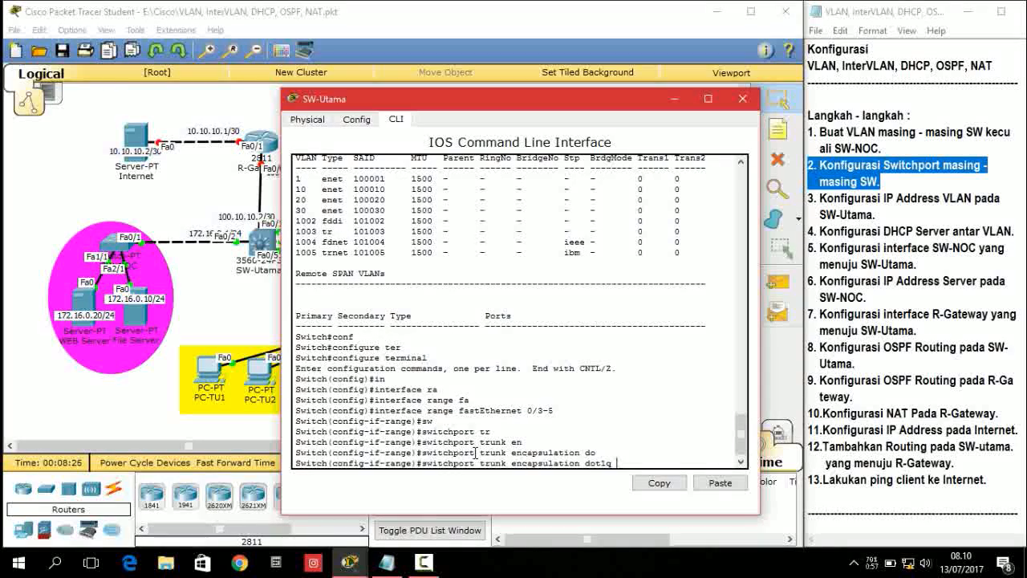
key(Return)
Step: Set the switchport mode to trunk on interfaces fastEthernet 0/3-5
text(sw)
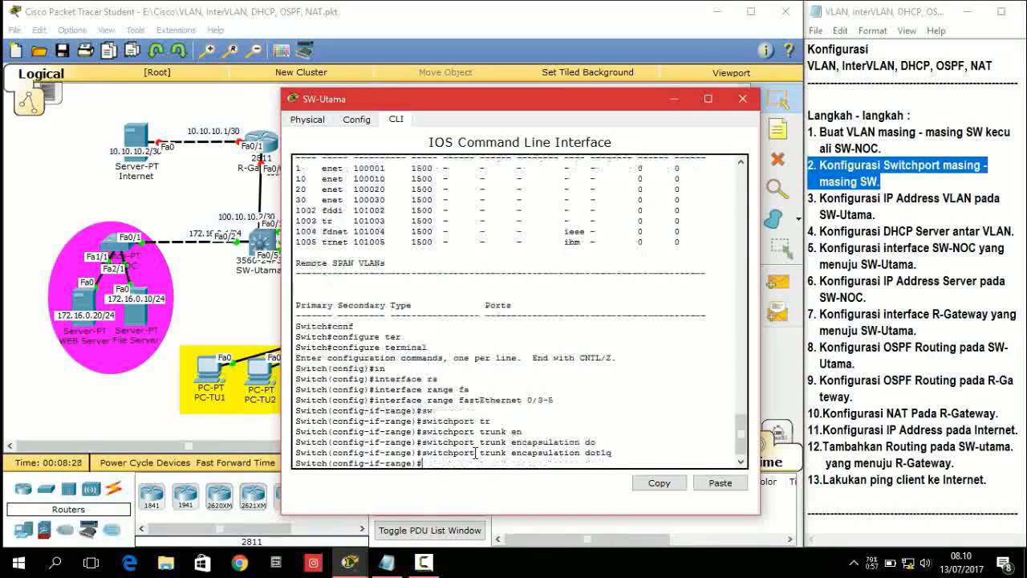
key(Tab)
text(mo)
key(Tab)
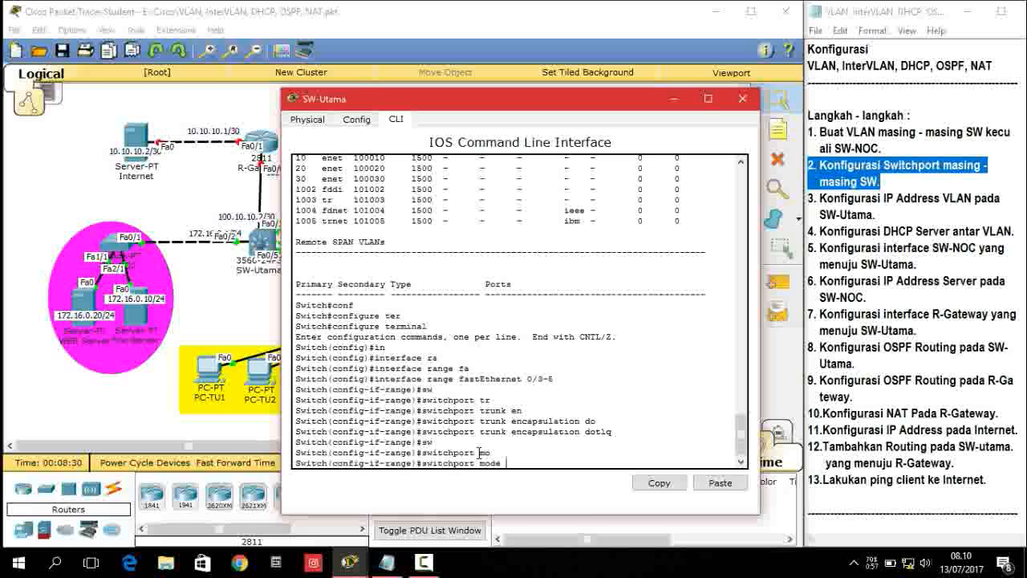
text(tr)
key(Tab)
key(Return)
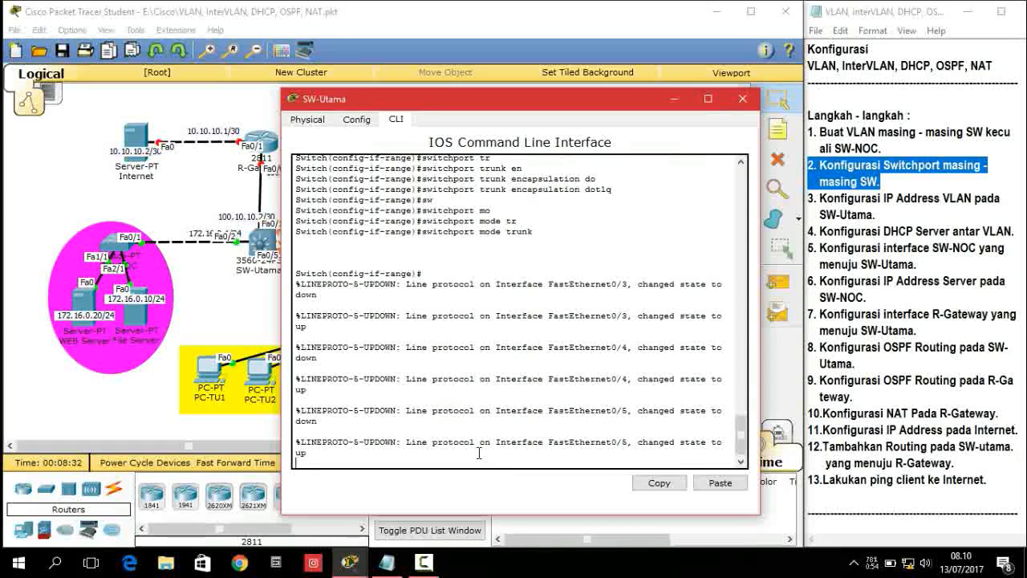
key(Return)
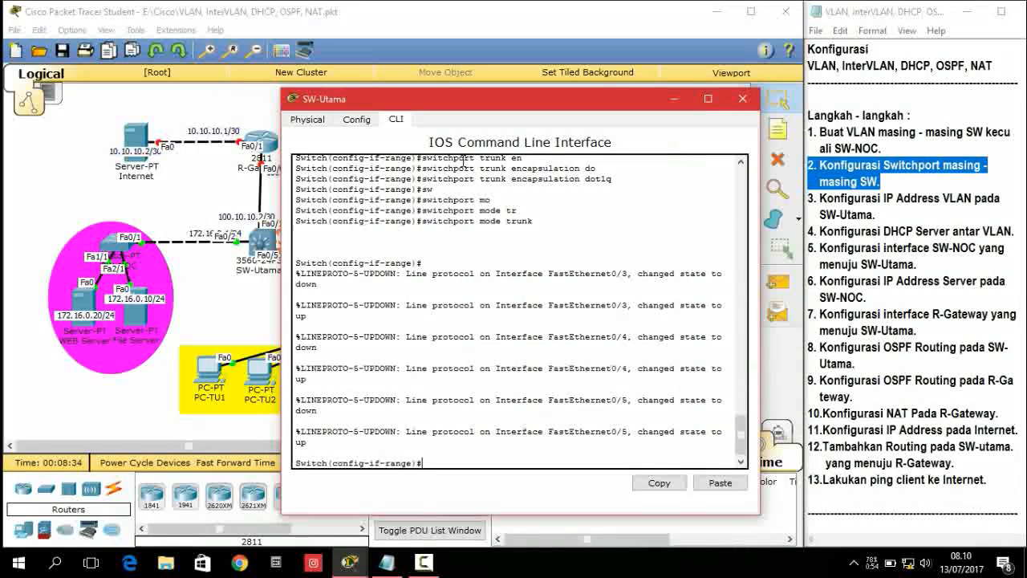
Step: Exit interface range and global configuration on SW-Utama, returning to the privileged prompt
text(ex)
key(Return)
text(e)
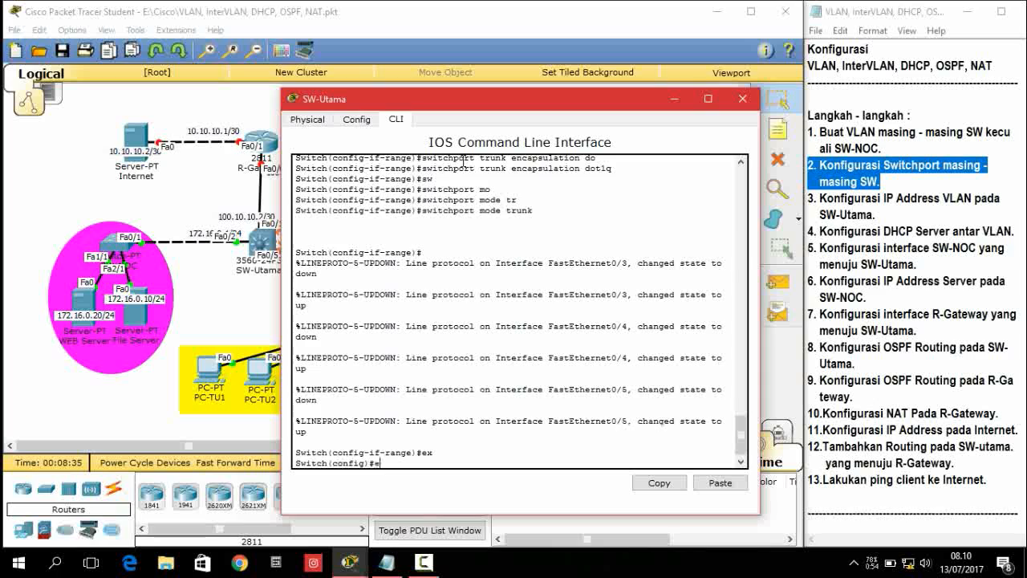
text(x)
key(Return)
key(Return)
Step: Show the running configuration on SW-Utama and highlight the FastEthernet0/3 to FastEthernet0/5 trunk settings
text(sh)
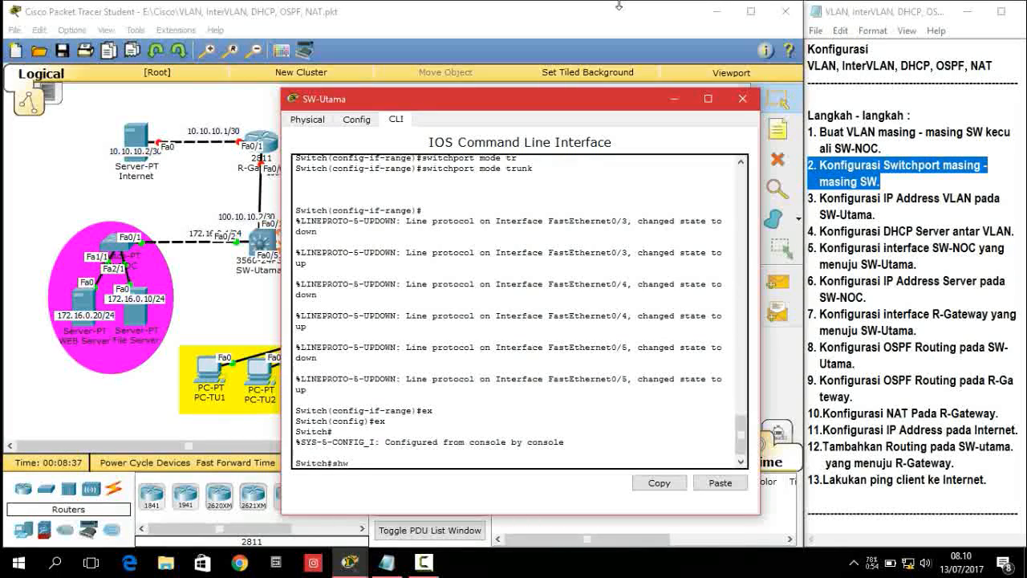
text(w)
key(BackSpace)
key(Return)
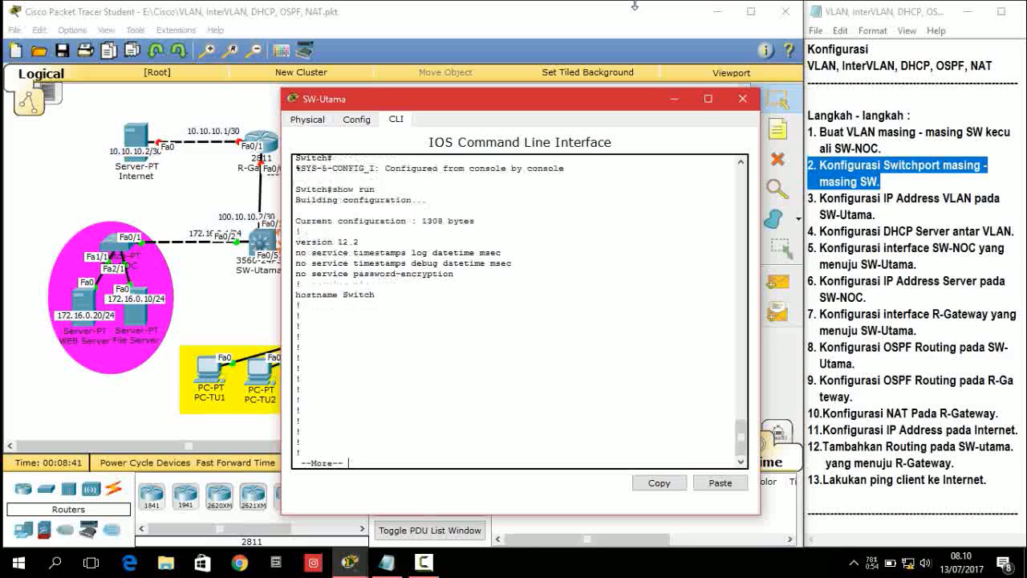
key(space)
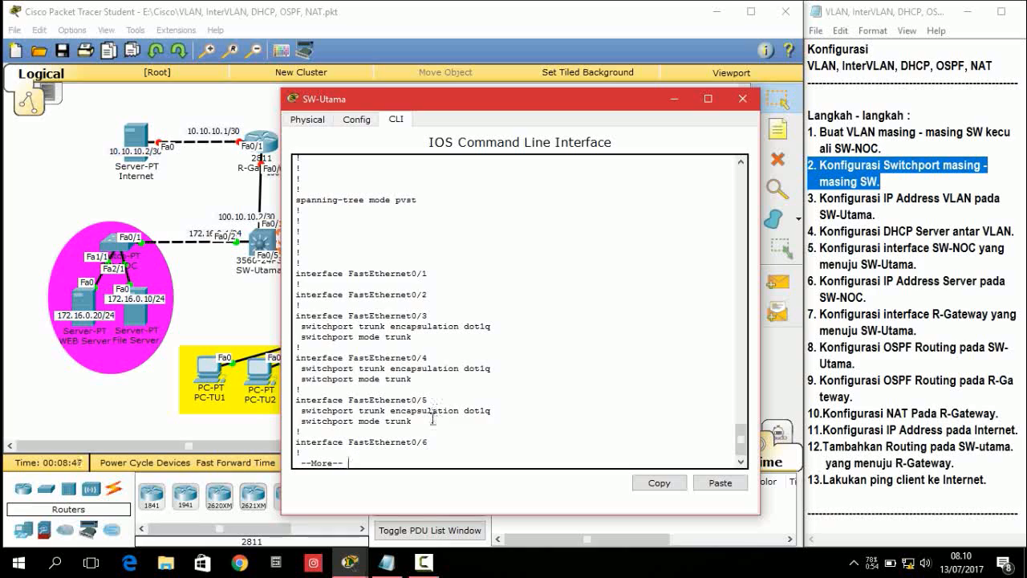
drag(434, 419, 295, 320)
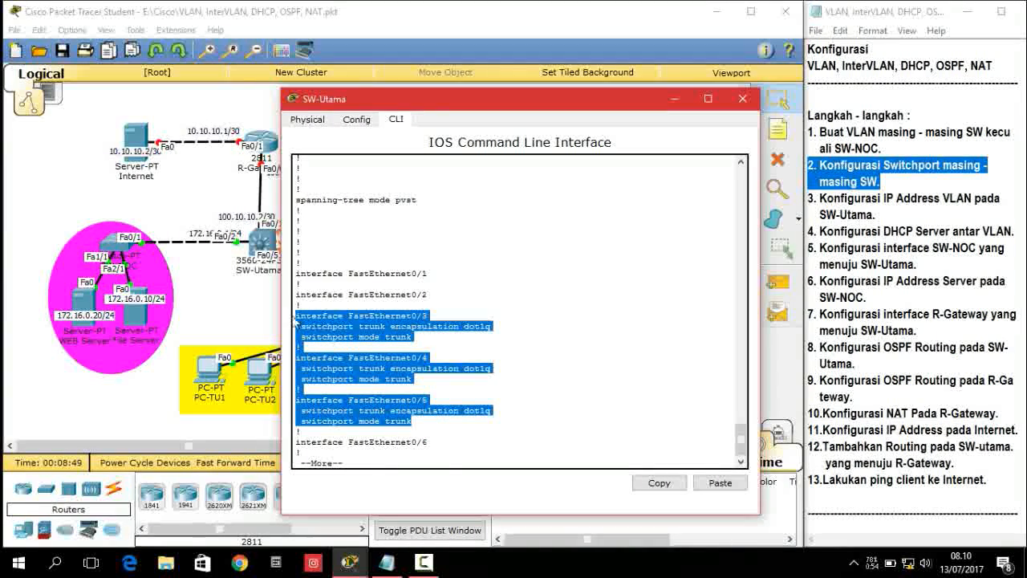
Step: Page through the remaining interfaces in SW-Utama's running configuration, and put its window away
click(448, 438)
key(Return)
key(Return)
key(Return)
key(Return)
key(Return)
key(Return)
key(Return)
key(Return)
key(Return)
key(Return)
key(Return)
key(Return)
key(Return)
key(Return)
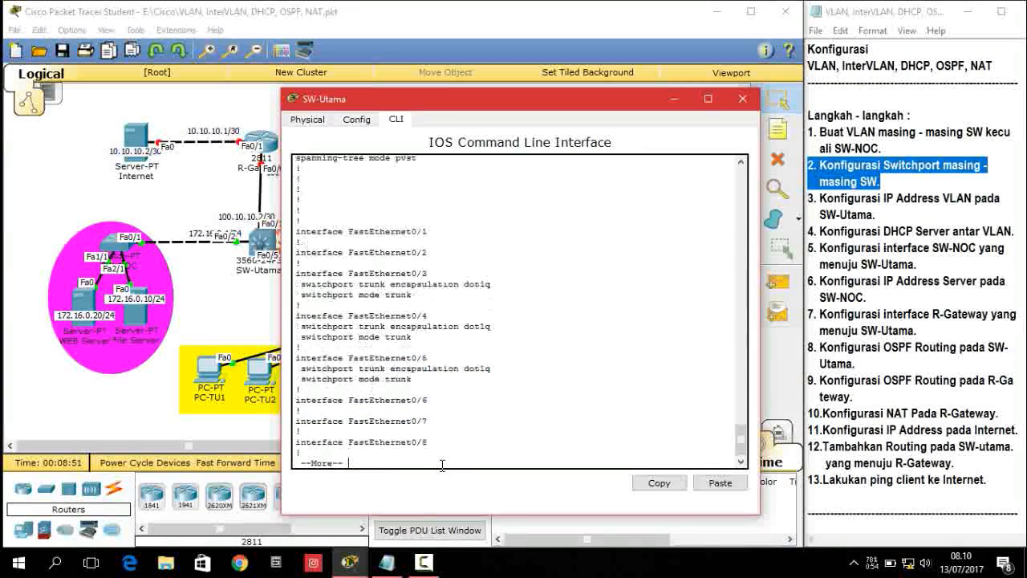
key(Return)
key(Return)
key(Return)
key(Return)
key(Return)
key(Return)
key(Return)
key(Return)
key(Return)
key(Return)
key(Return)
key(Return)
key(Return)
key(Return)
key(Return)
key(Return)
key(Return)
key(Return)
key(Return)
key(Return)
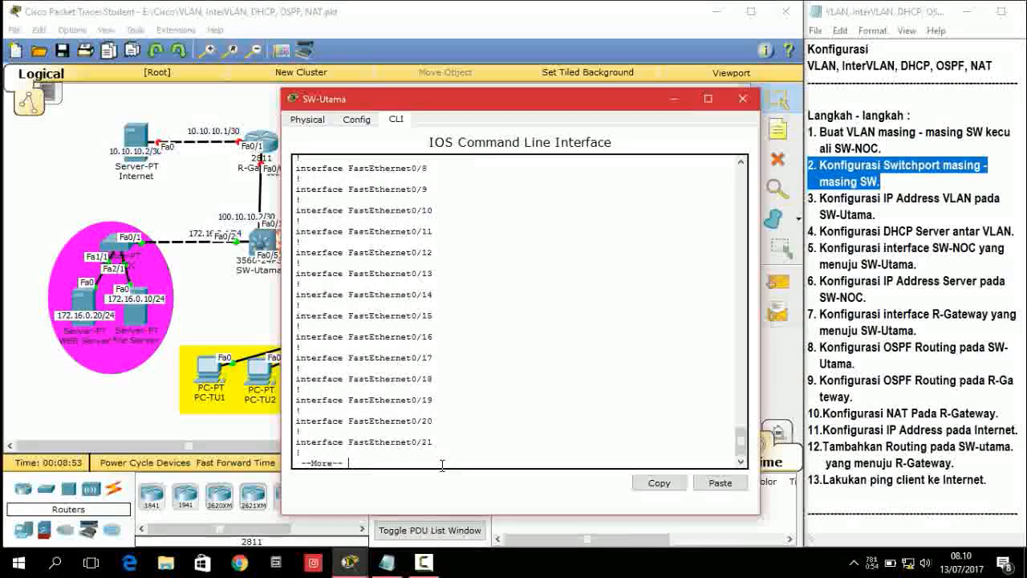
click(742, 98)
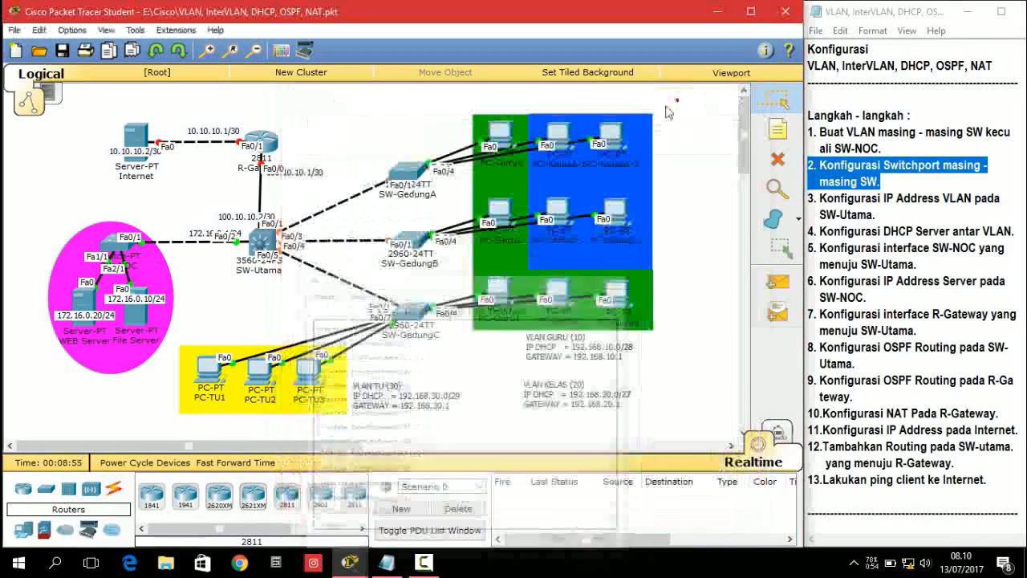
click(680, 147)
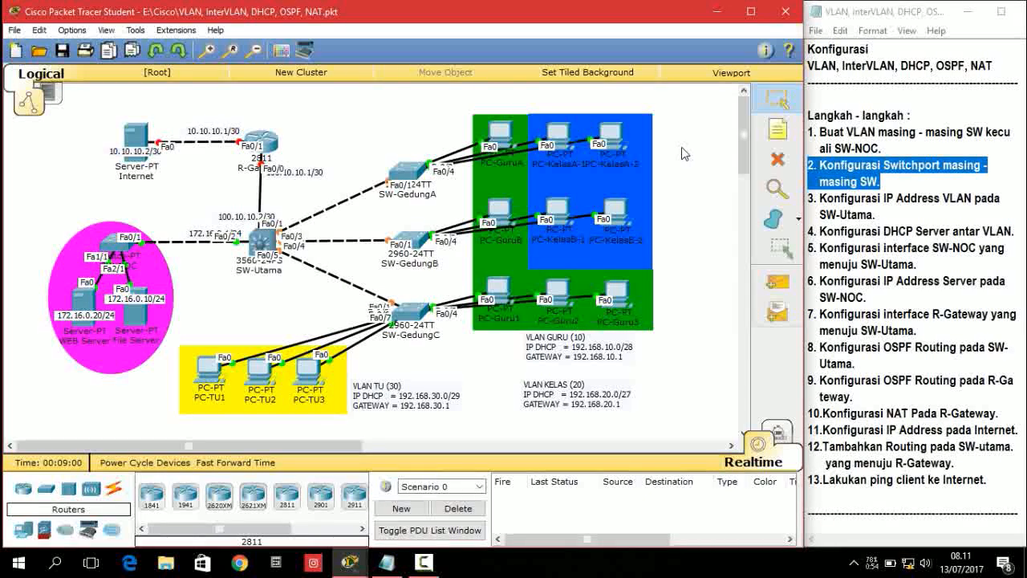
click(423, 183)
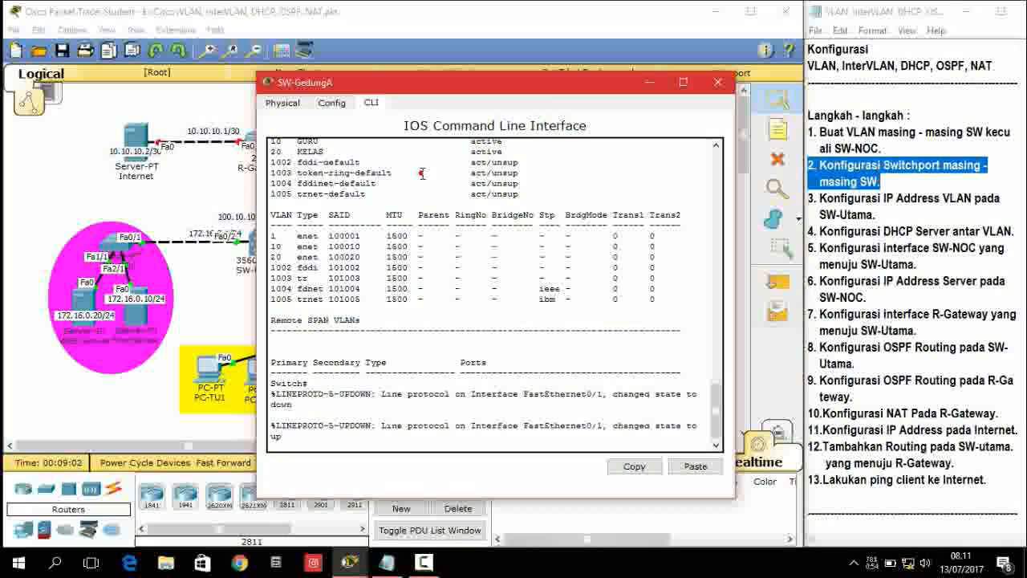
drag(559, 90, 387, 118)
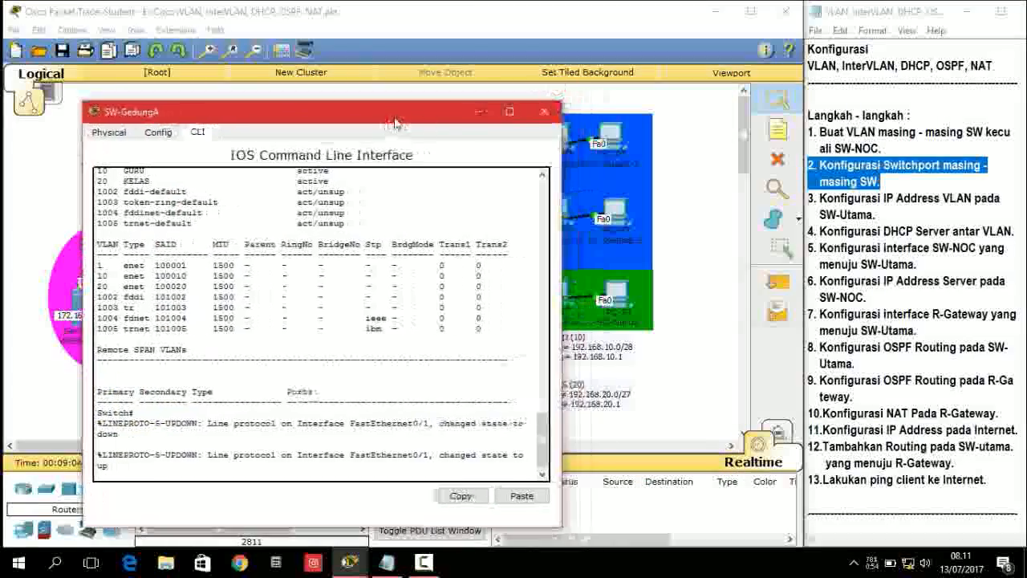
click(473, 115)
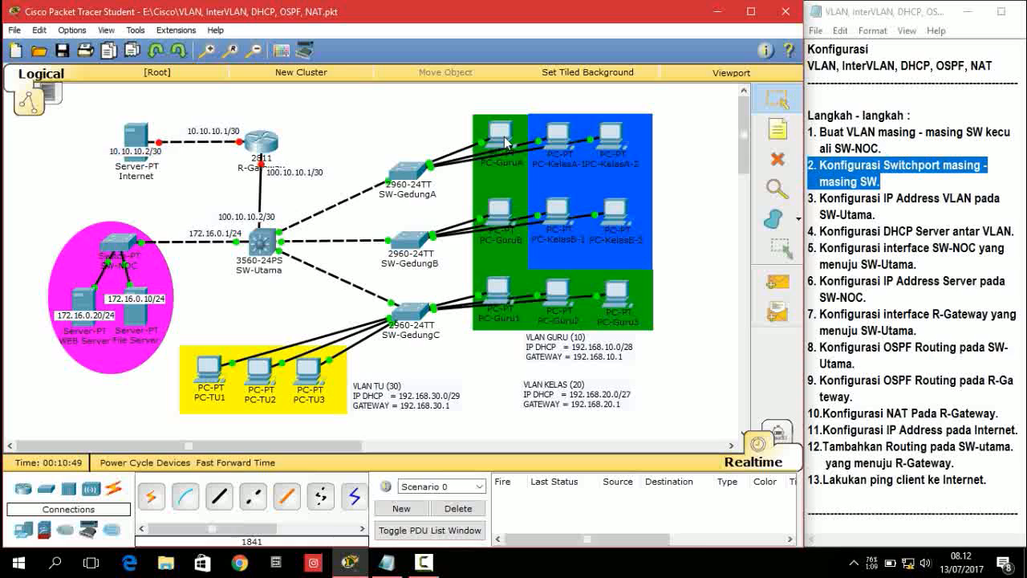
Step: Open the SW-GedungA command line and enter global configuration mode
mouse_move(506, 142)
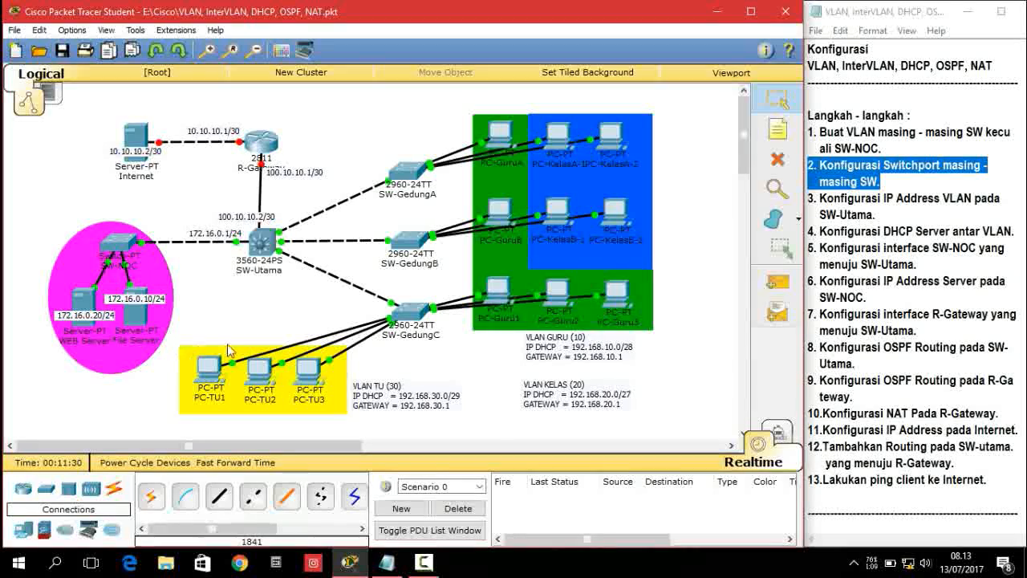
click(418, 182)
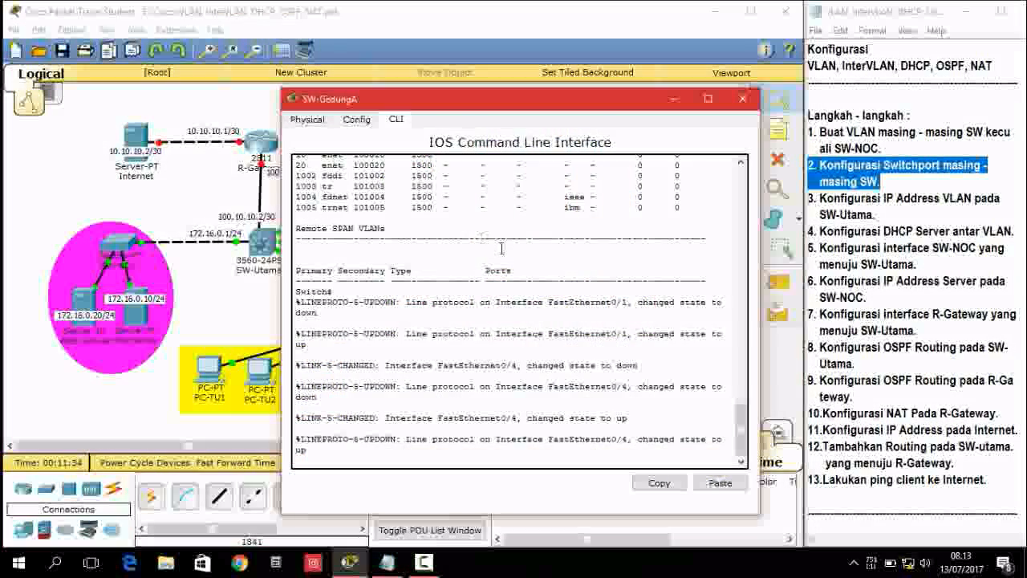
drag(499, 101, 416, 96)
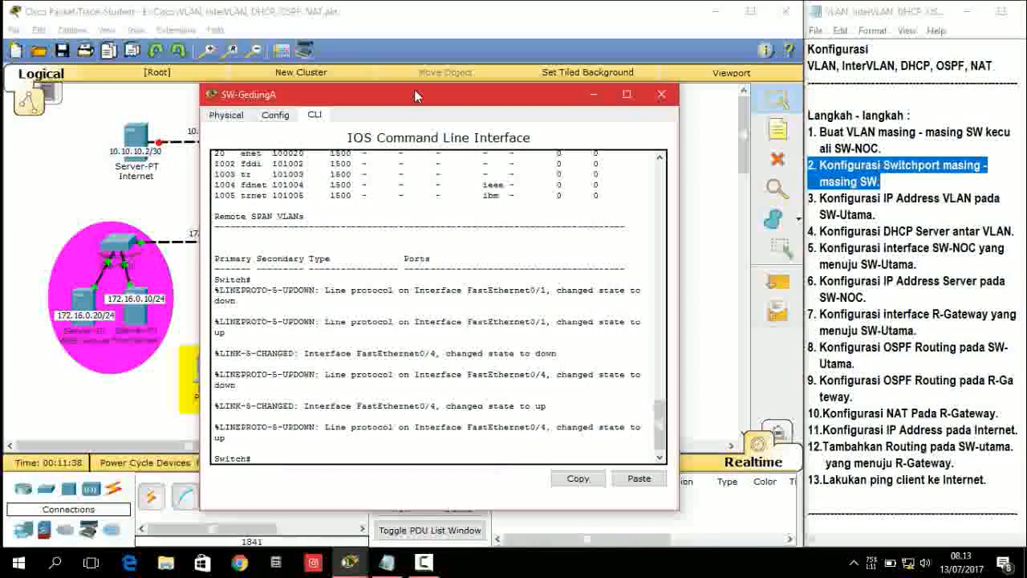
text(conf t)
key(Return)
Step: Set interface fastEthernet 0/2 on SW-GedungA to switchport access mode
text(in)
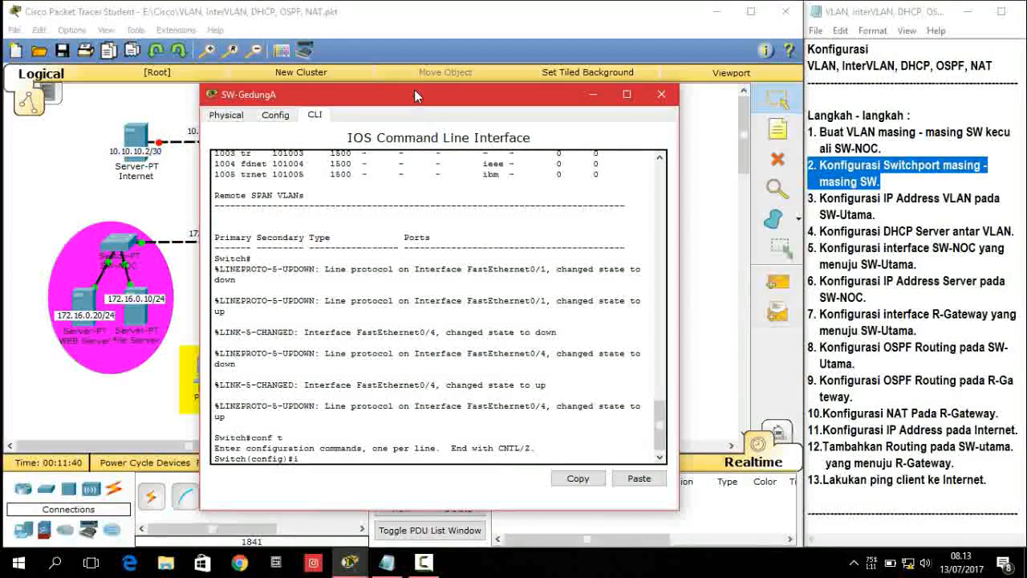
key(Tab)
text(fa)
key(Tab)
text(0/)
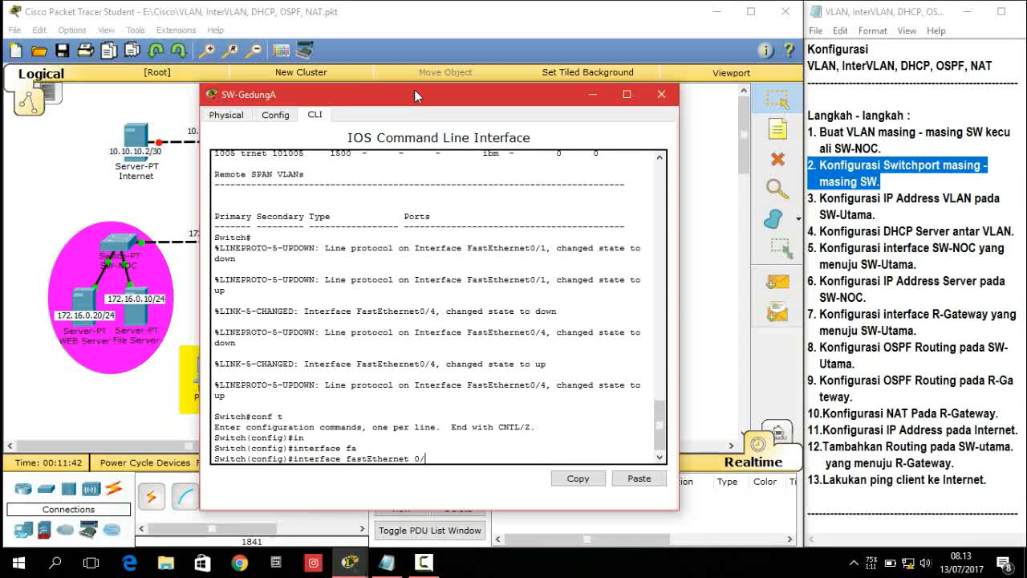
text(2)
key(Return)
text(sw)
key(Tab)
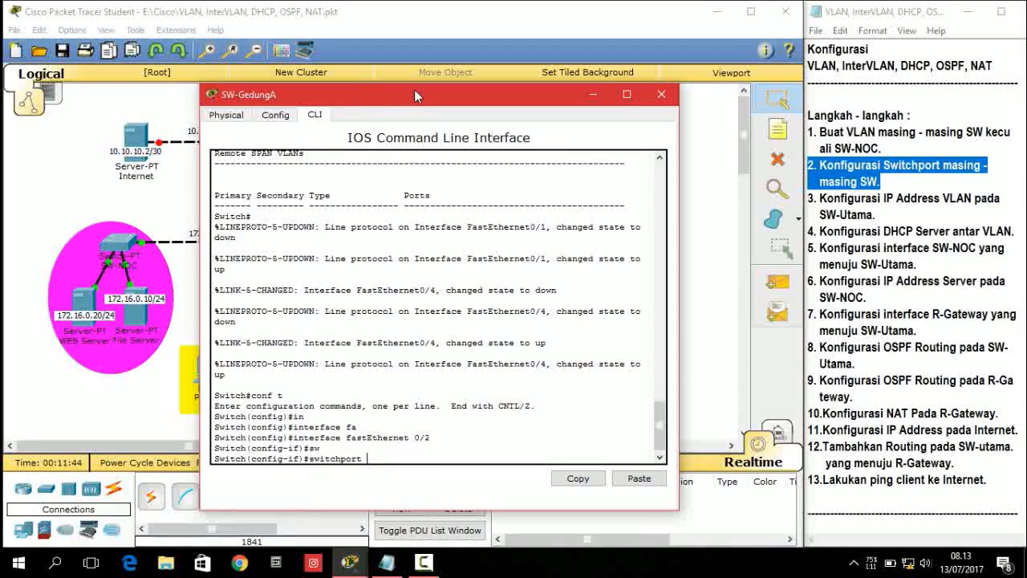
text(mo)
key(Tab)
text(ac)
key(Tab)
key(Return)
Step: Assign SW-GedungA's fastEthernet 0/2 to access VLAN 10 and return to global configuration mode
text(sw)
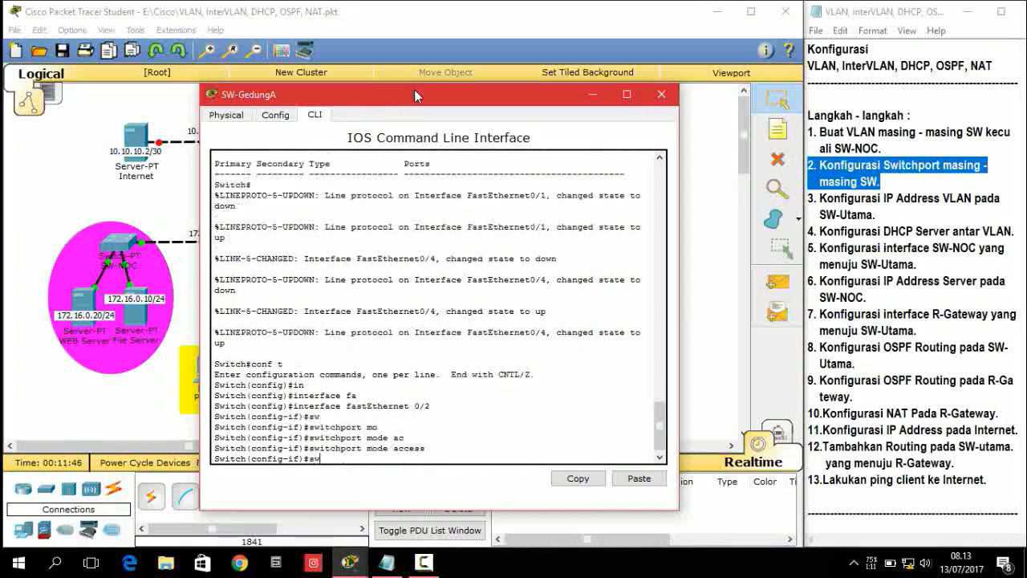
key(Tab)
text(ac)
key(Tab)
text(vlan)
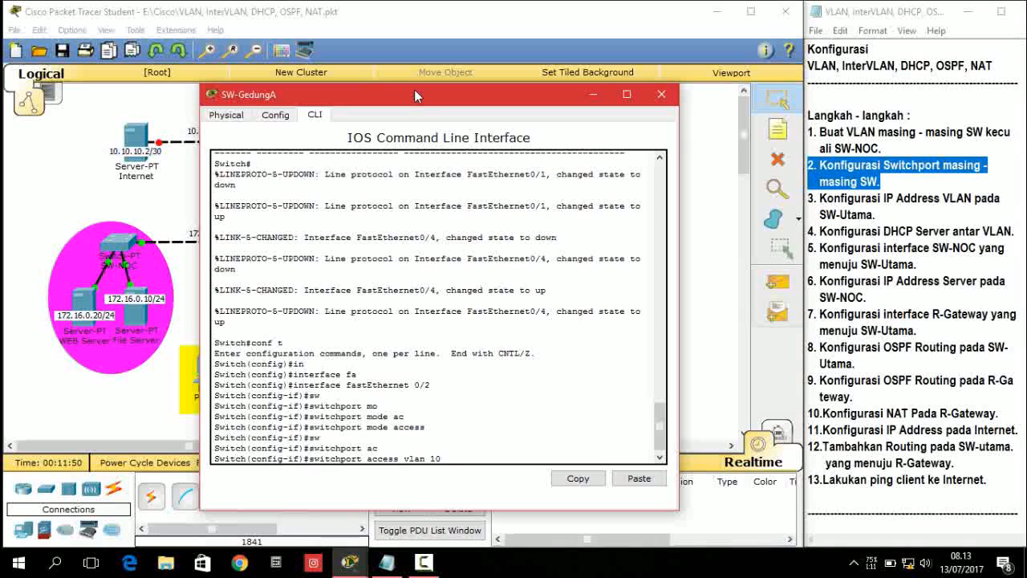
text( 10)
key(Return)
text(ex)
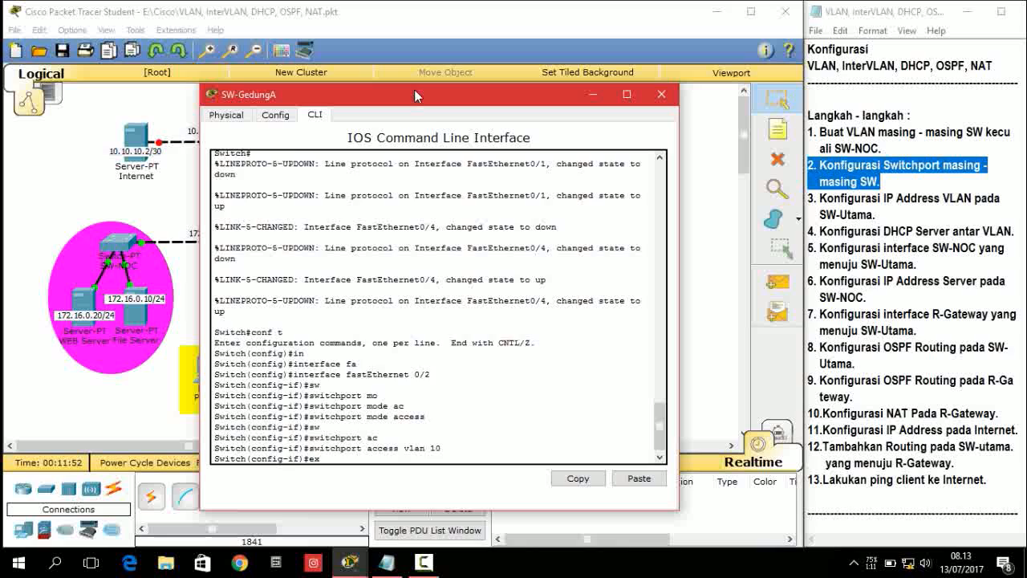
key(Return)
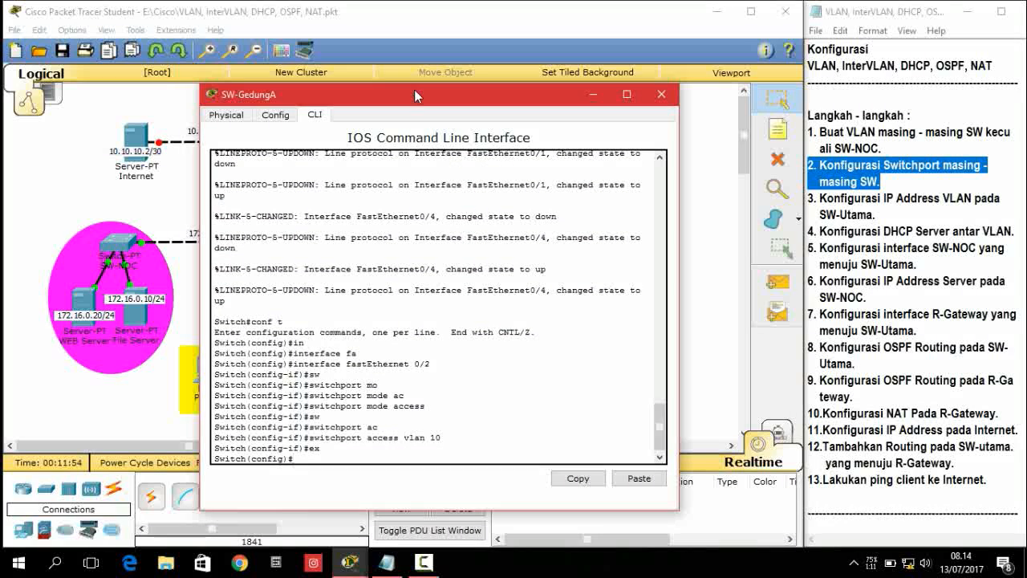
Step: Set the interface range fastEthernet 0/3-4 on SW-GedungA to switchport access mode
text(in)
key(Tab)
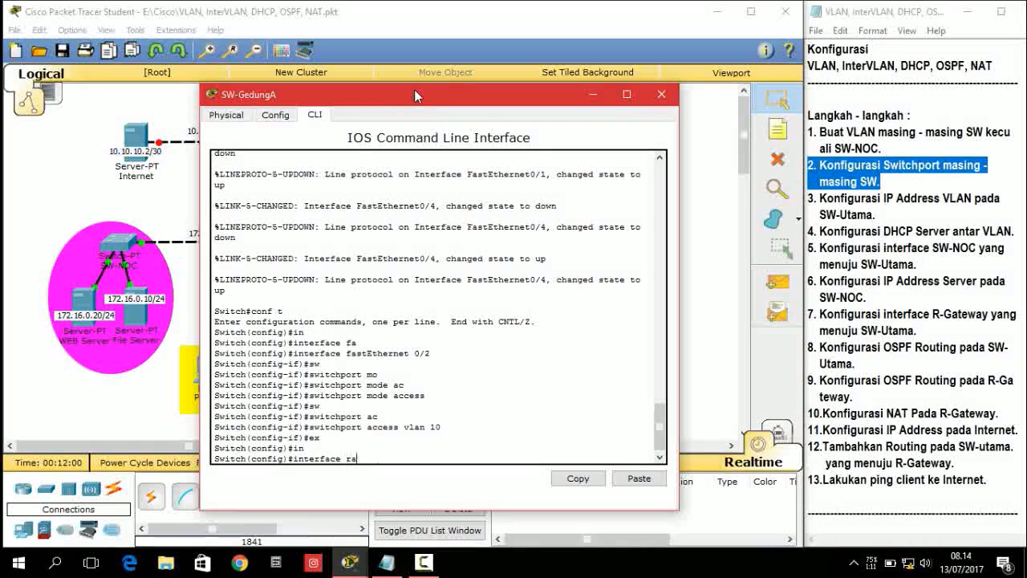
text(ra)
key(Tab)
text(fa)
key(Tab)
text(0/)
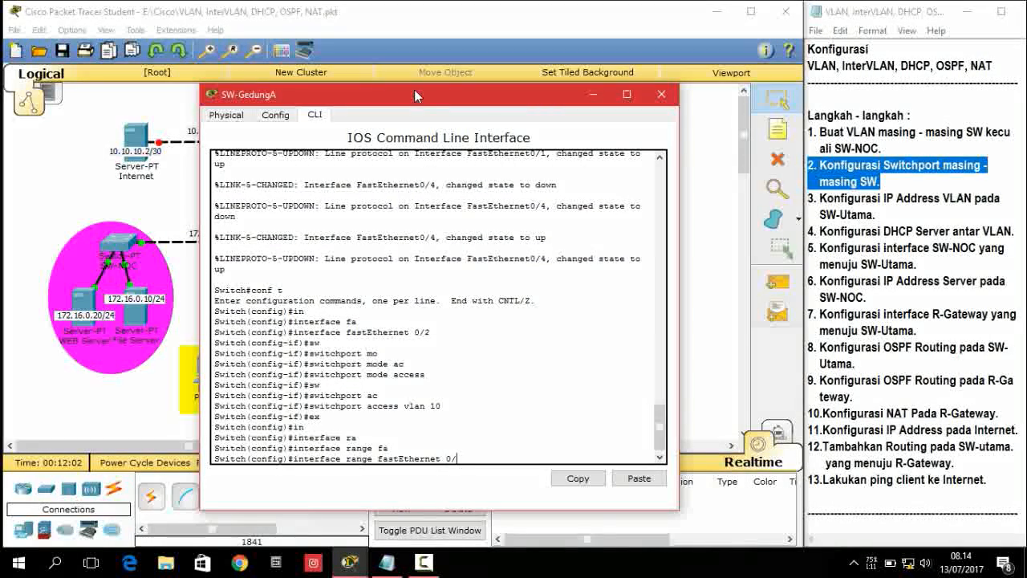
text(3-4)
key(Return)
text(sw)
key(Tab)
text(mo)
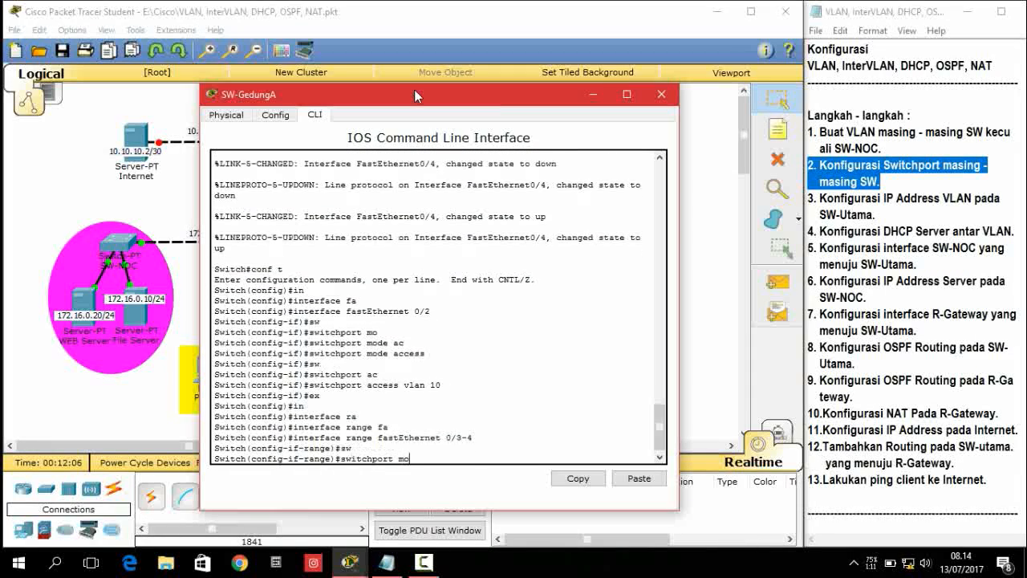
key(Tab)
text(ac)
key(Tab)
key(Return)
Step: Assign SW-GedungA's fastEthernet 0/3-4 range to access VLAN 20 and exit to global configuration mode
text(sw)
key(Tab)
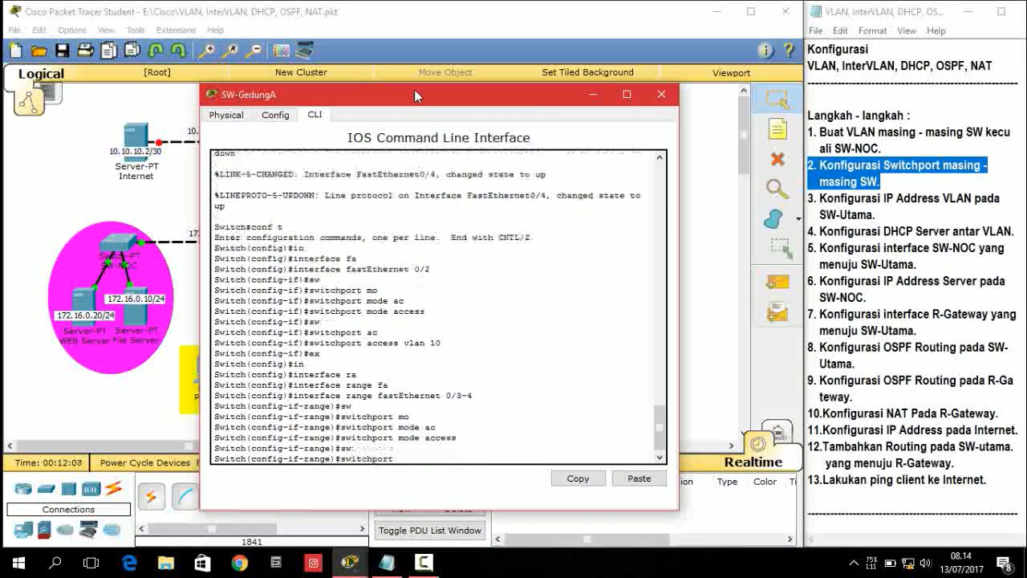
text(ac)
key(Tab)
text(vla)
key(Tab)
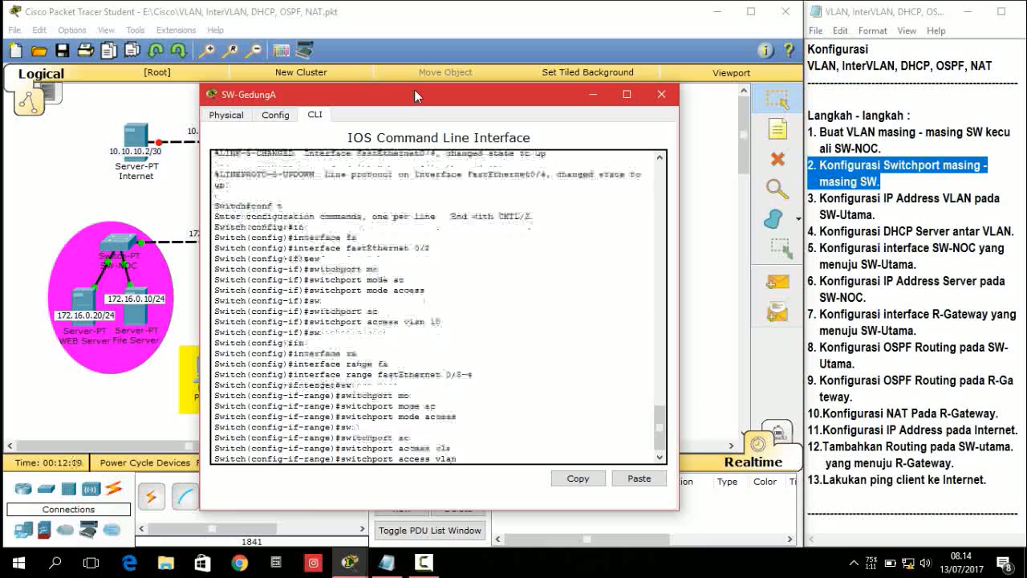
text(20)
key(Return)
text(e)#e)
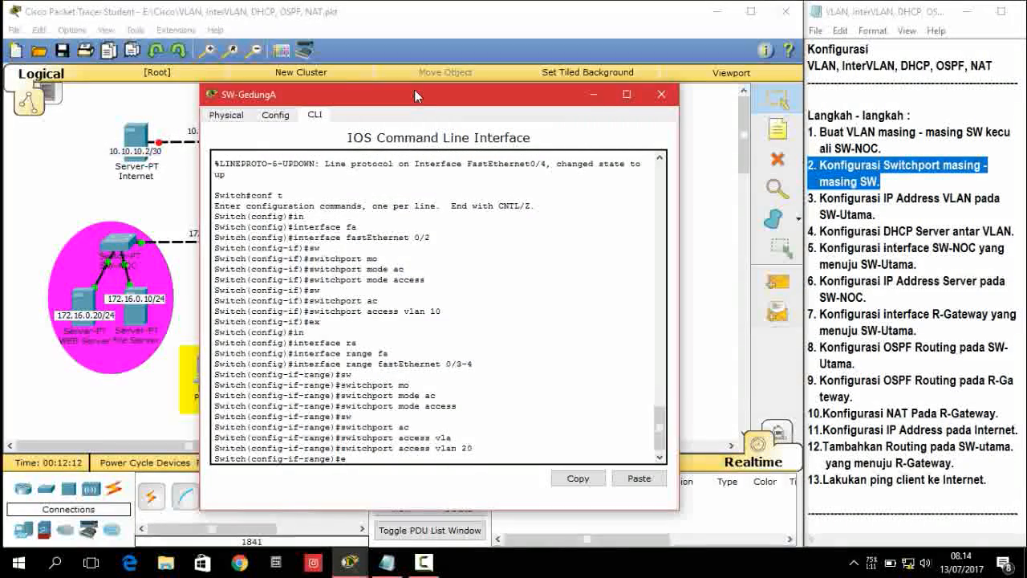
text(x)
key(Return)
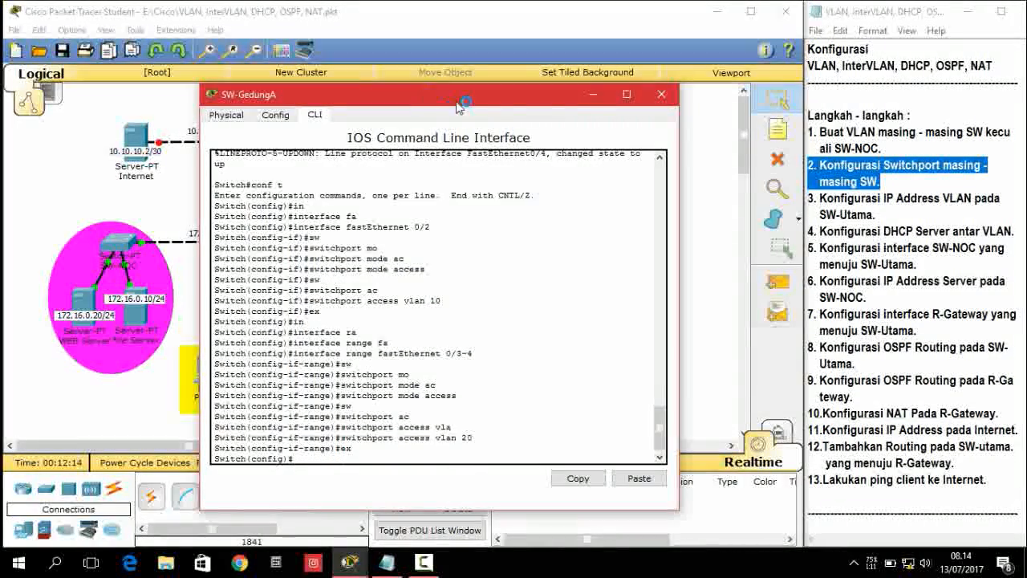
Step: Put SW-GedungA's window away, then enter global configuration mode on SW-GedungB after finishing its paged VLAN listing
click(598, 95)
click(428, 238)
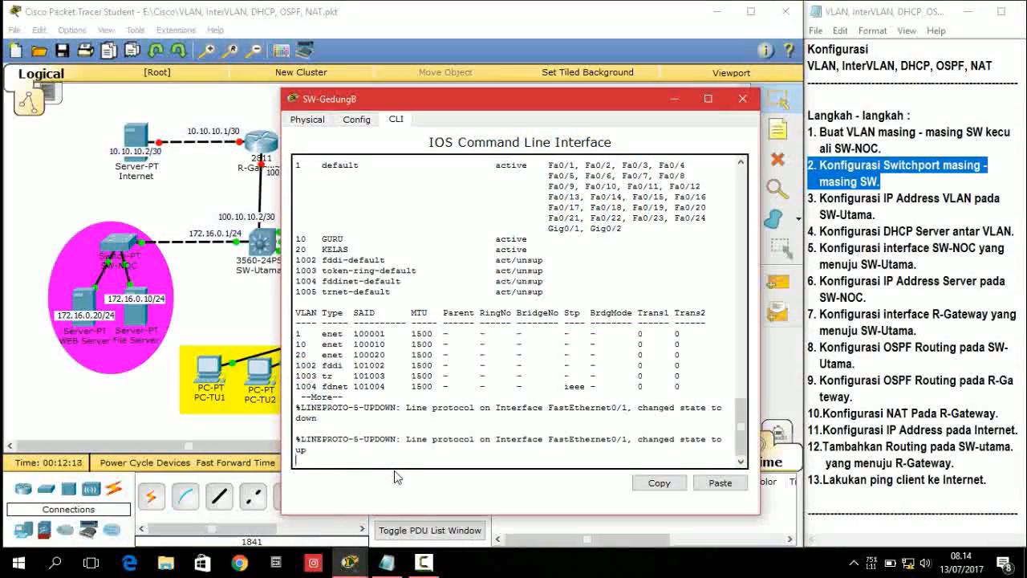
key(space)
key(Return)
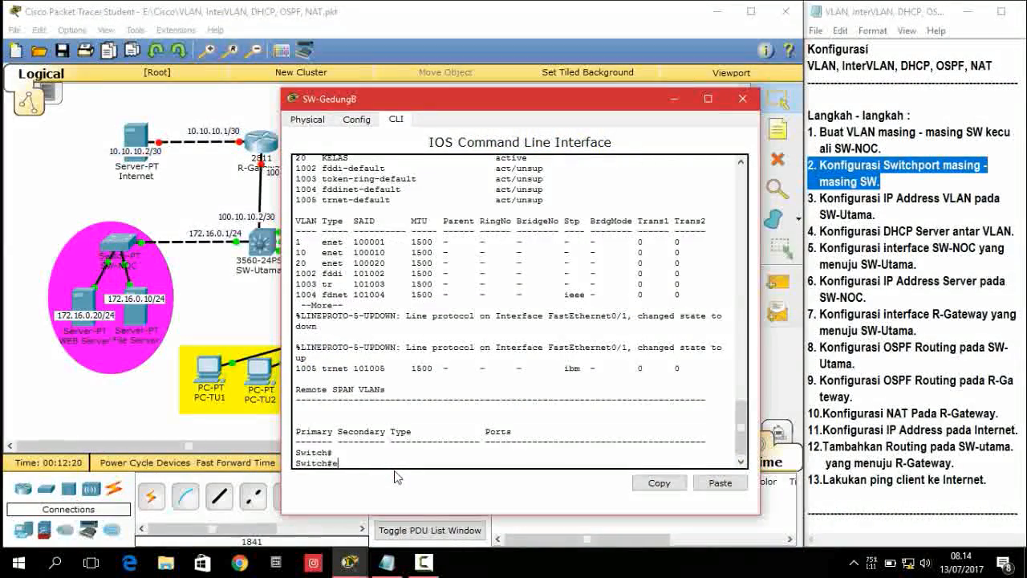
text(conf t)
key(Return)
Step: Set interface fastEthernet 0/2 on SW-GedungB to switchport access mode
text(in)
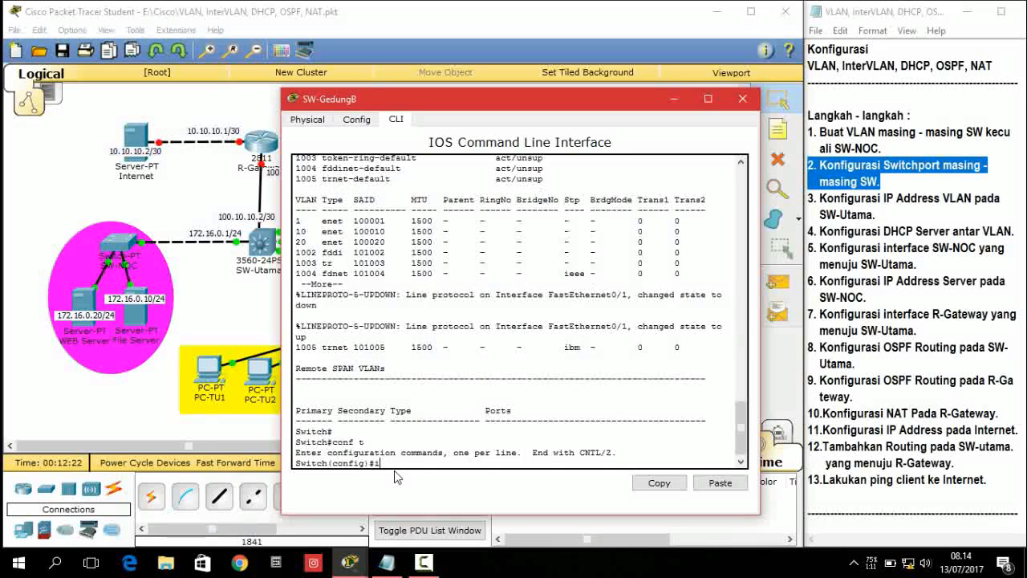
key(Tab)
text(fa)
key(Tab)
text(0/2)
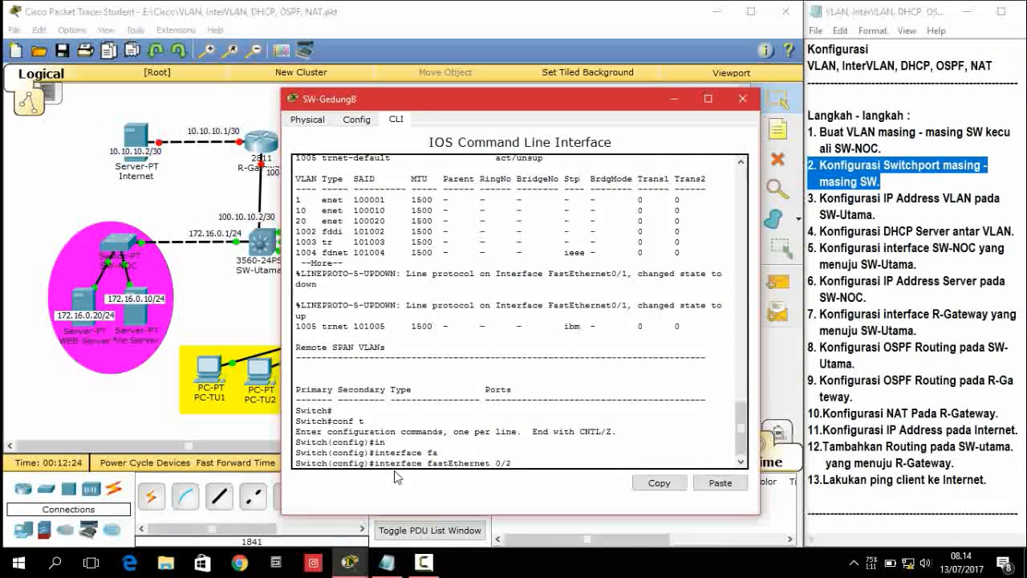
key(Return)
text(switchport)
key(Tab)
text(mo)
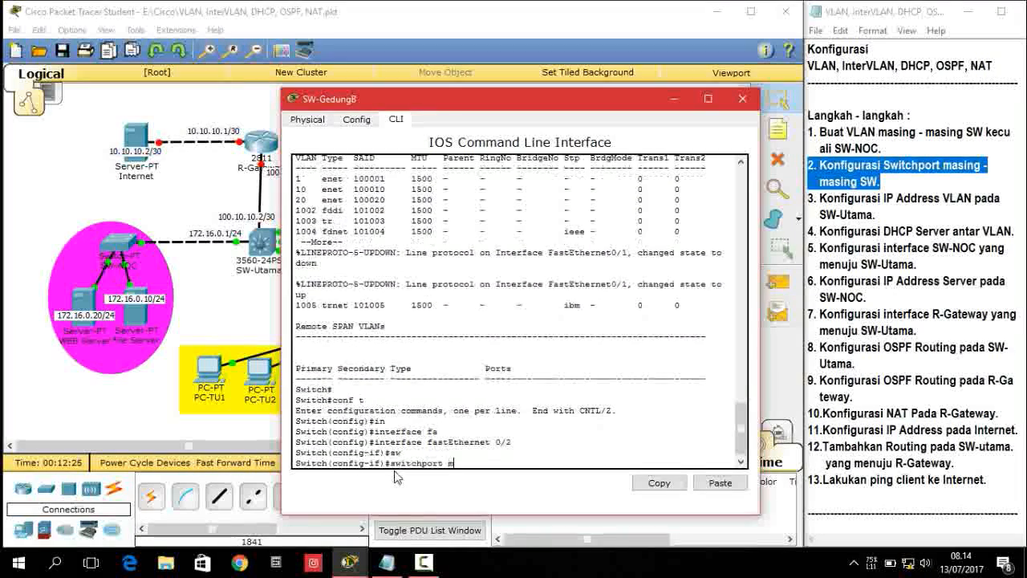
key(Tab)
text(ac)
key(Tab)
key(Return)
Step: Assign SW-GedungB's fastEthernet 0/2 to access VLAN 10 and return to global configuration mode
text(sw)
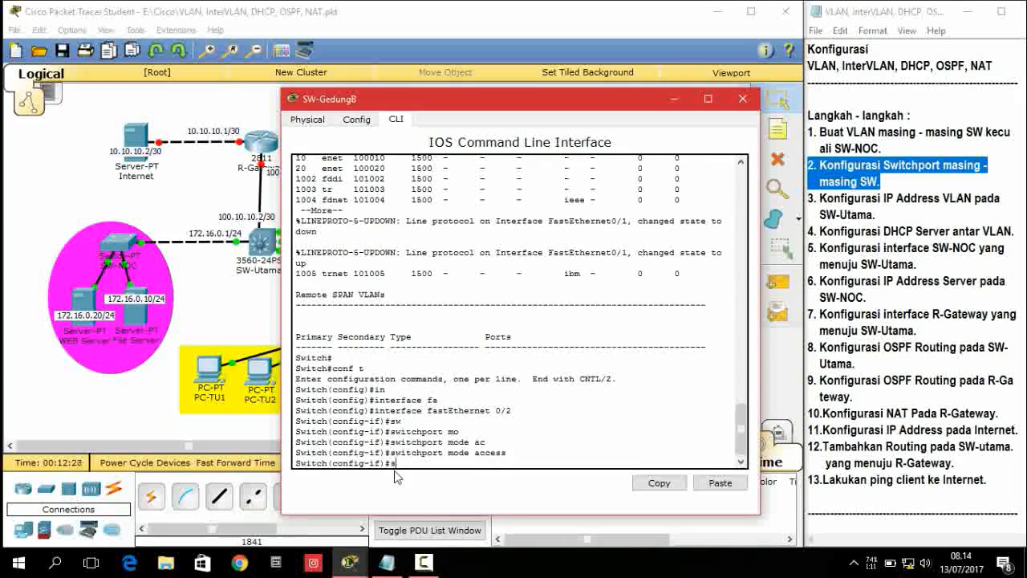
key(Tab)
text(s)
key(BackSpace)
text(ac)
key(Tab)
text(vla)
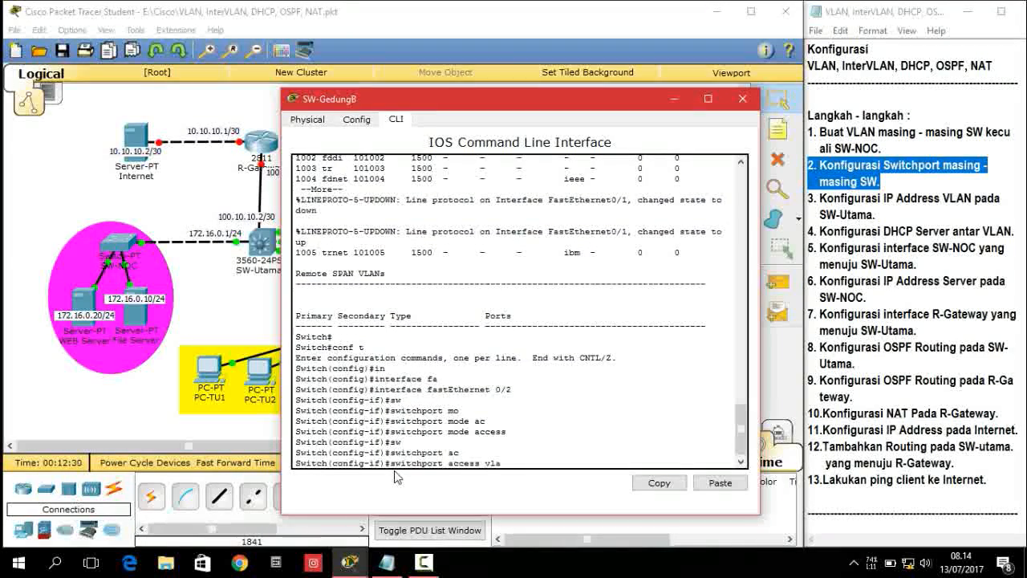
text(n 10)
key(Return)
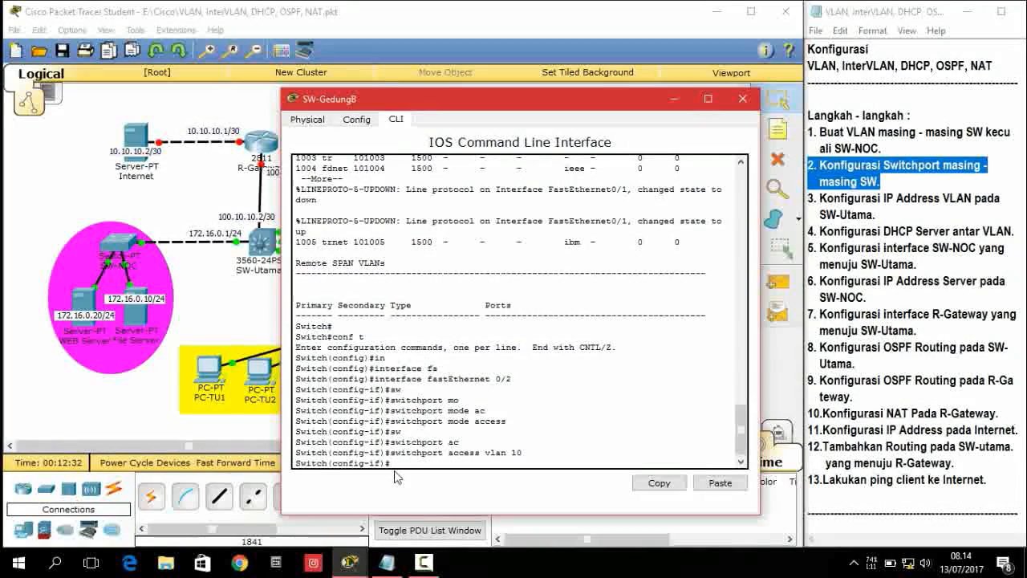
text(ex)
key(Return)
Step: Try to enter interface configuration for fastEthernet 0/3-4 on SW-GedungB without the range keyword
text(itch(config)#i)
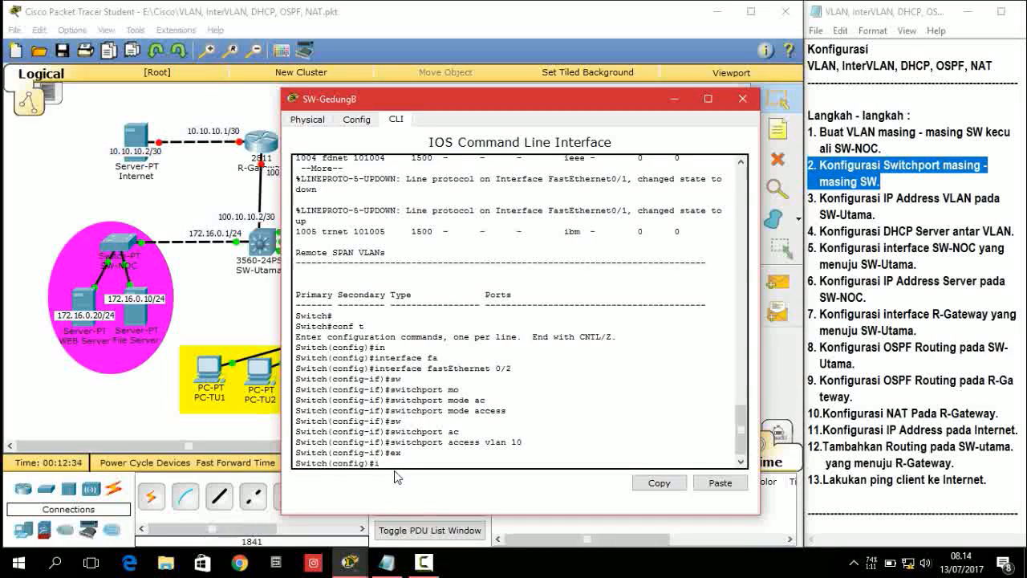
text(n)
key(Tab)
text(fa)
key(Tab)
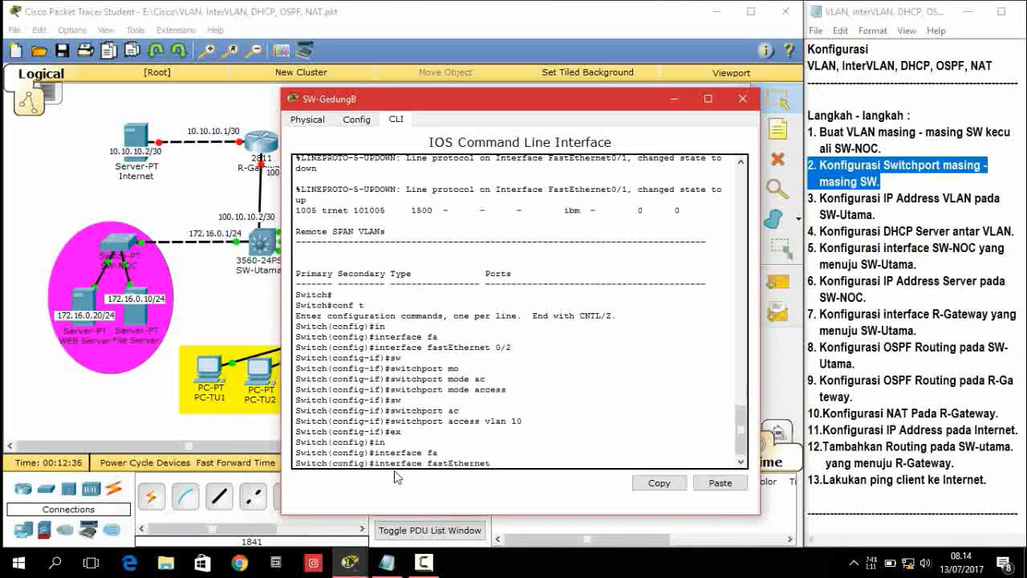
text(0/3-4)
key(Return)
text(s)
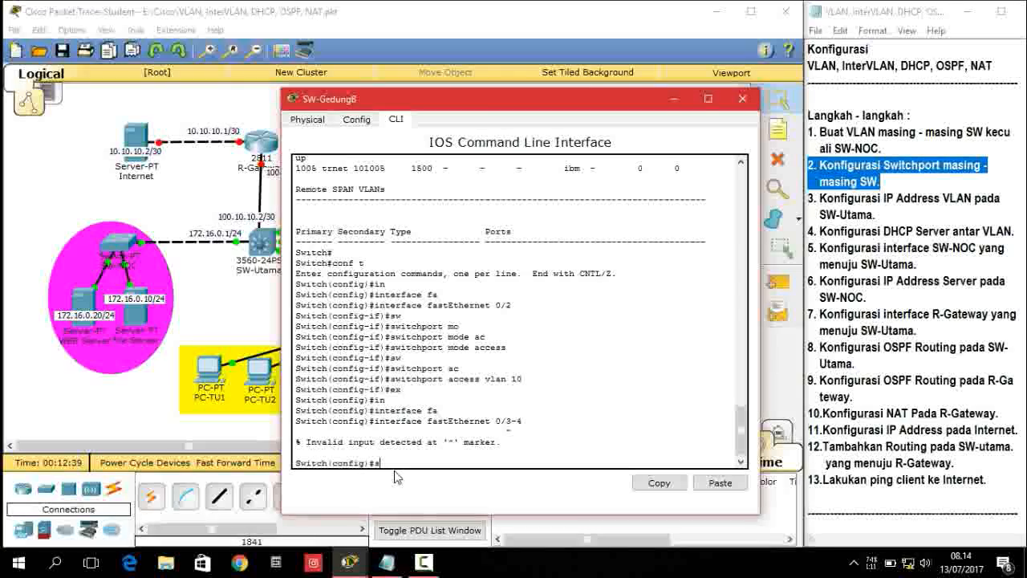
key(BackSpace)
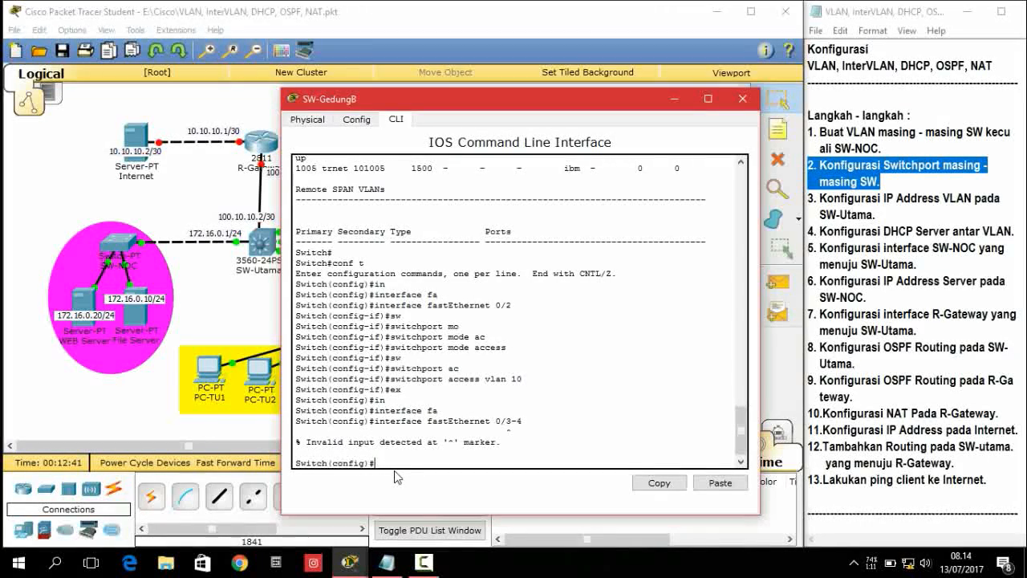
Step: Set the interface range fastEthernet 0/3-4 on SW-GedungB to switchport access mode
text(in)
key(Tab)
text(ra)
key(Tab)
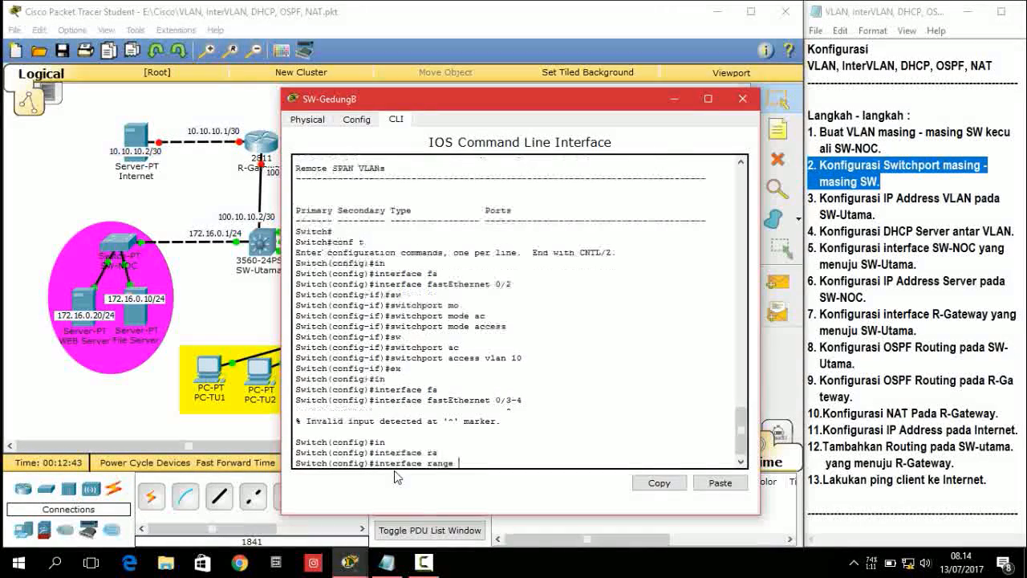
text(fa)
key(Tab)
text(0)
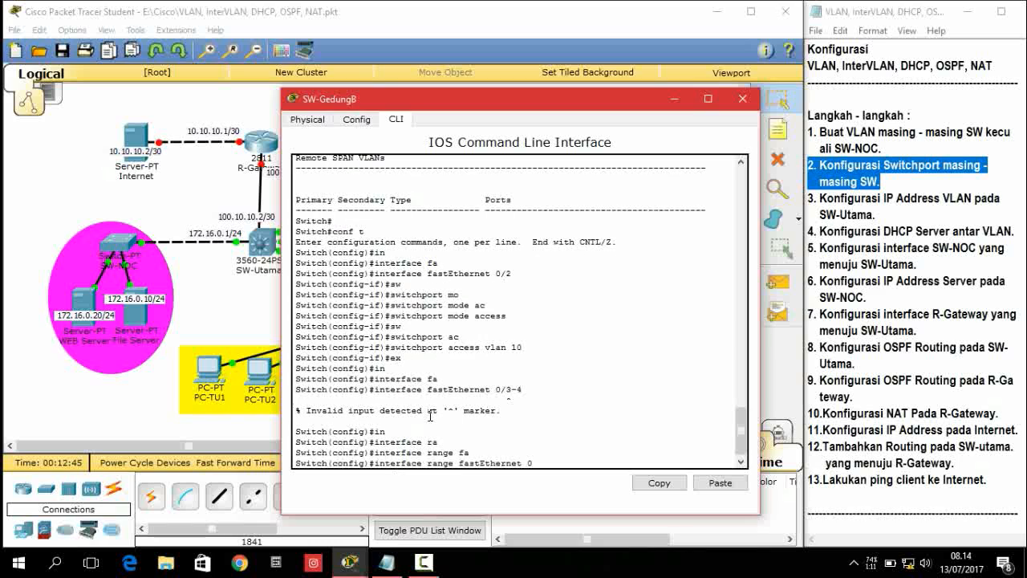
text(/3-4)
key(Return)
text(sw)
key(Tab)
text(mo)
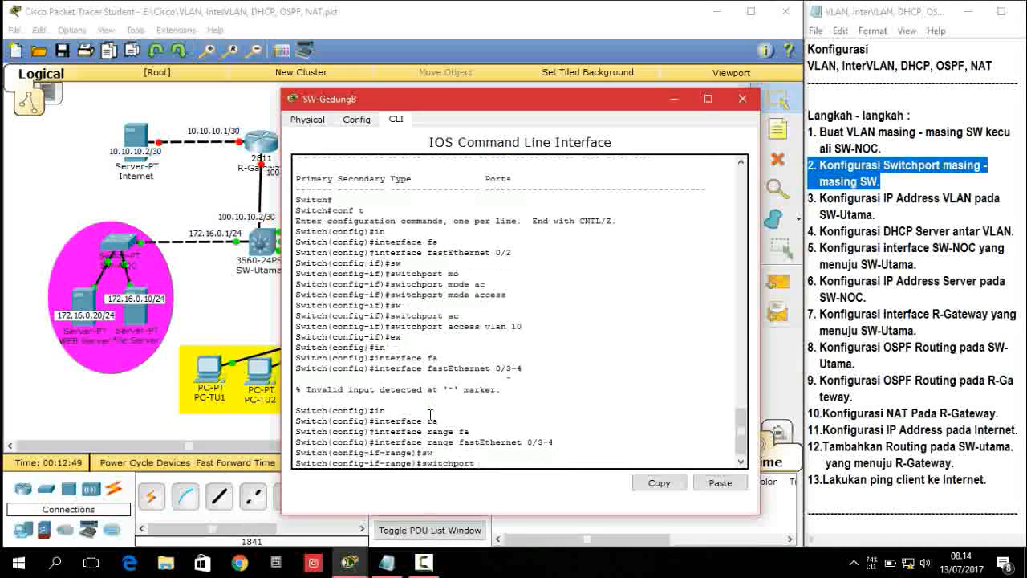
key(Tab)
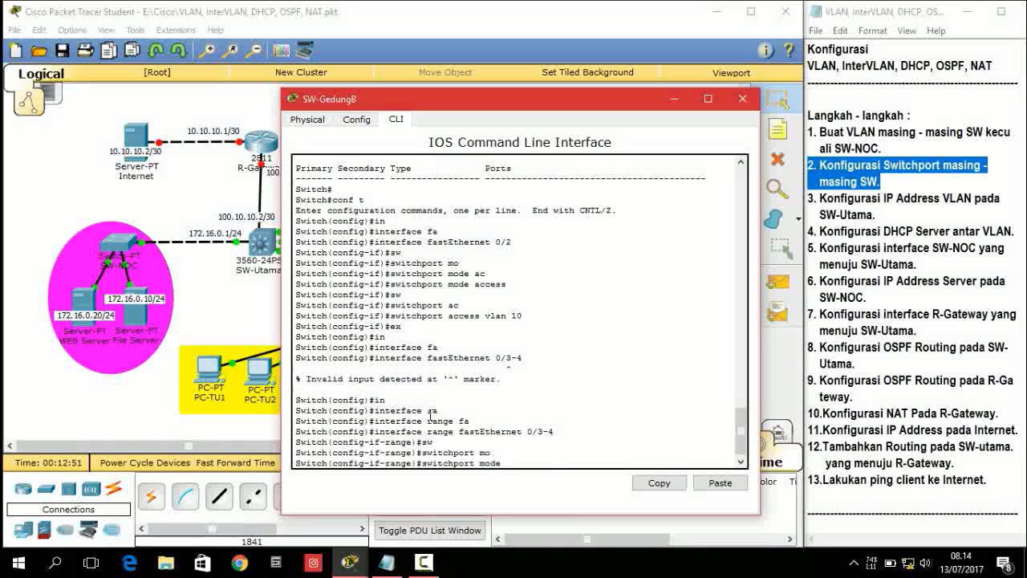
text(ac)
key(Tab)
key(Return)
Step: Assign the interface range fastEthernet 0/3-4 on SW-GedungB to access VLAN 20 and minimize its console window
text(sw)
key(Tab)
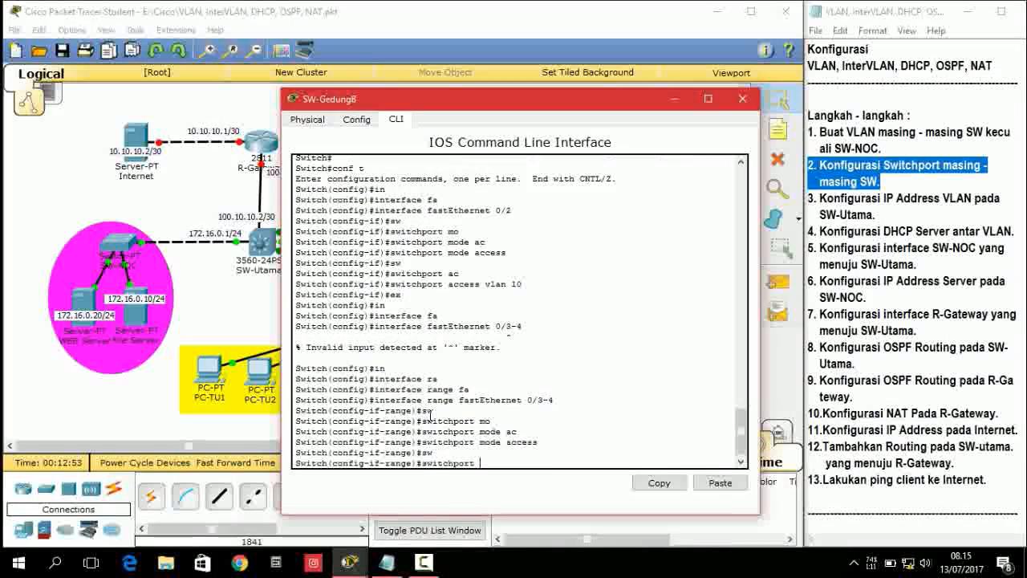
text(ac)
key(Tab)
text(vlan 2)
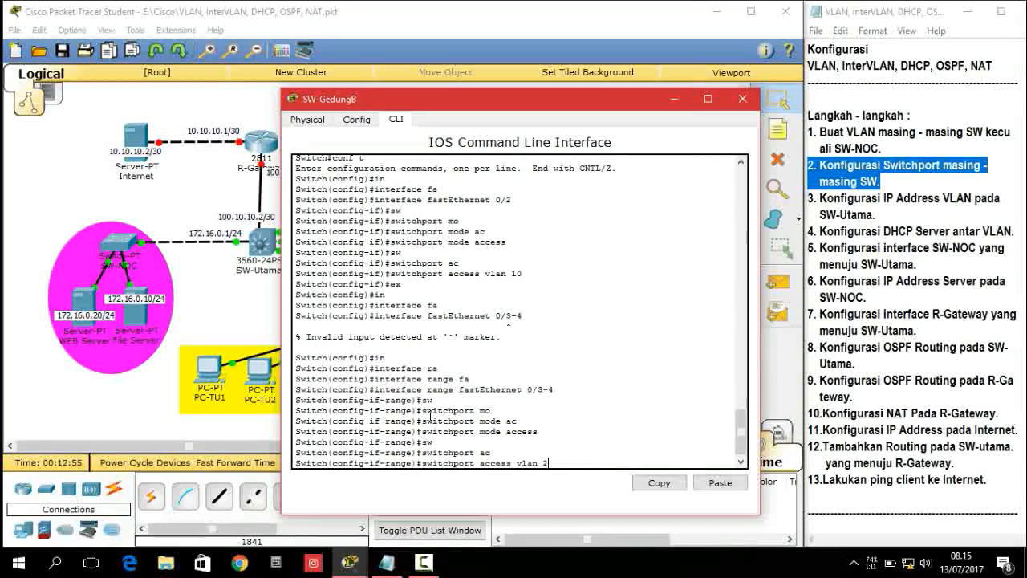
text(0)
key(Return)
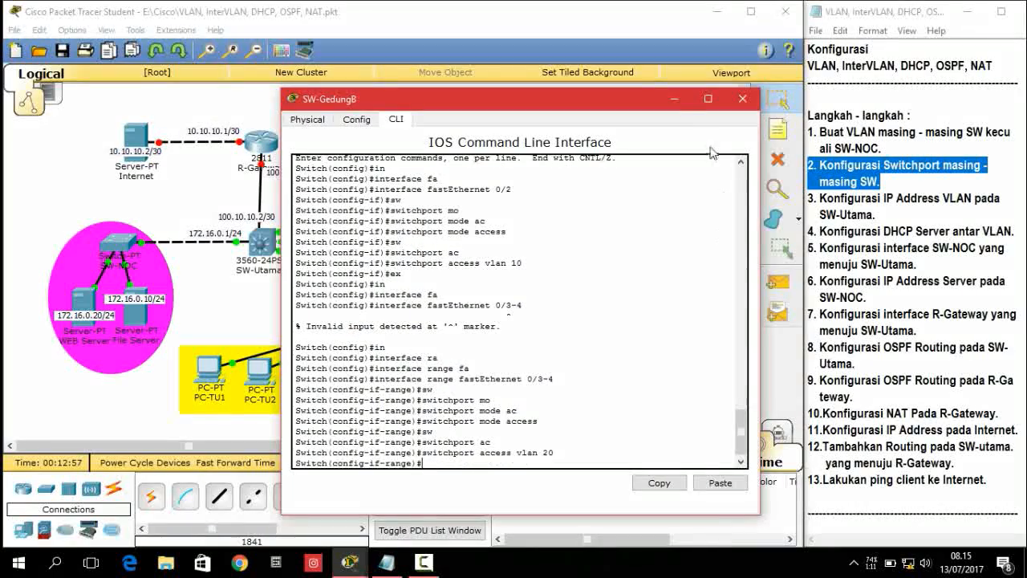
click(674, 99)
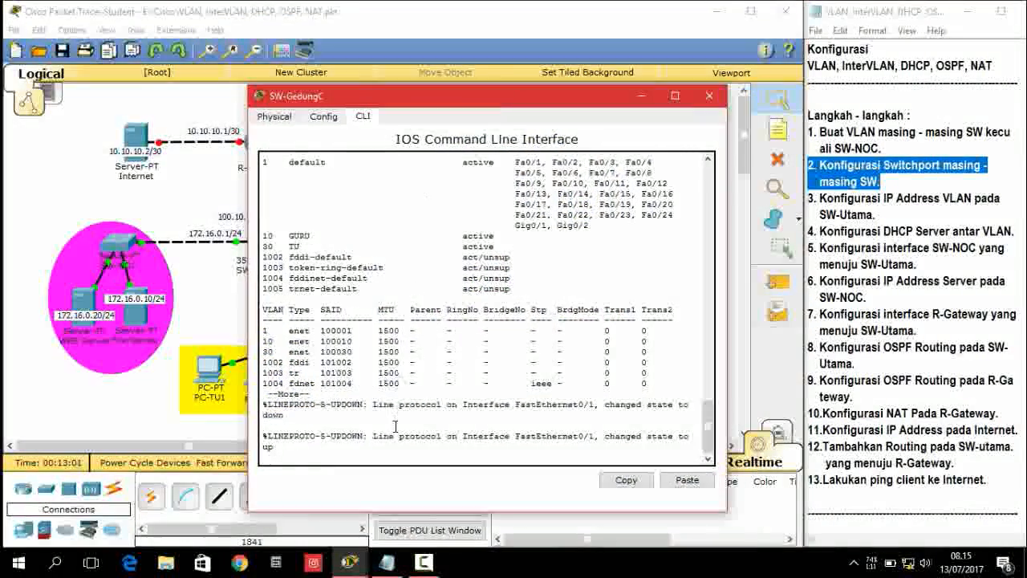
Step: Page past the remaining VLAN listing on SW-GedungC to reach the privileged prompt, and reposition its console window
key(Return)
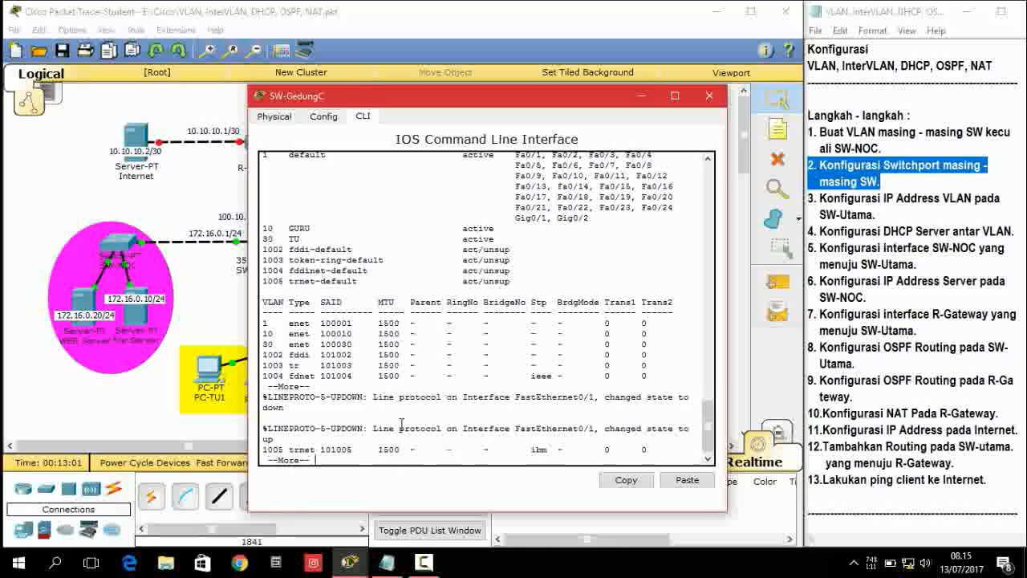
key(space)
key(Return)
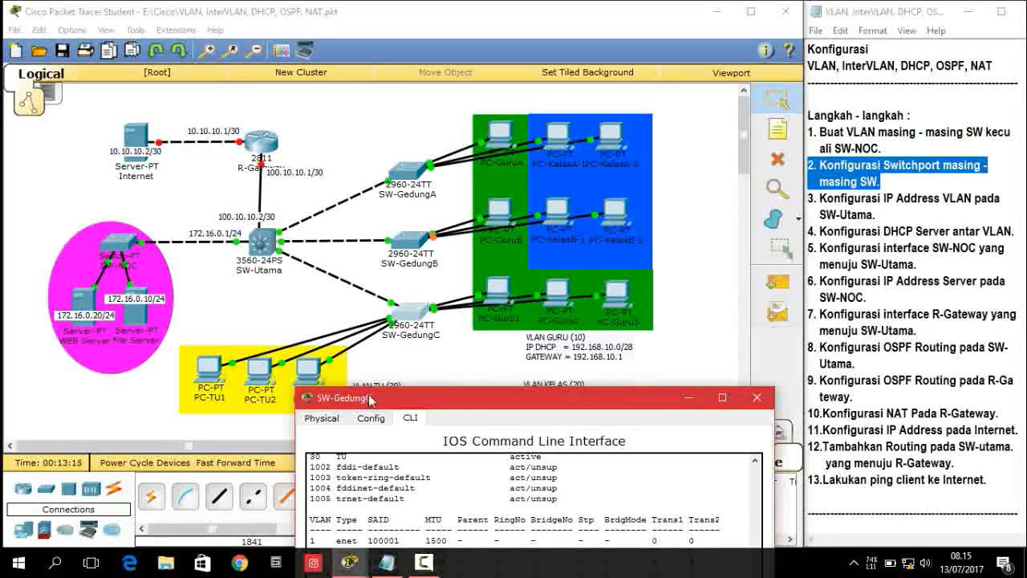
drag(369, 400, 376, 103)
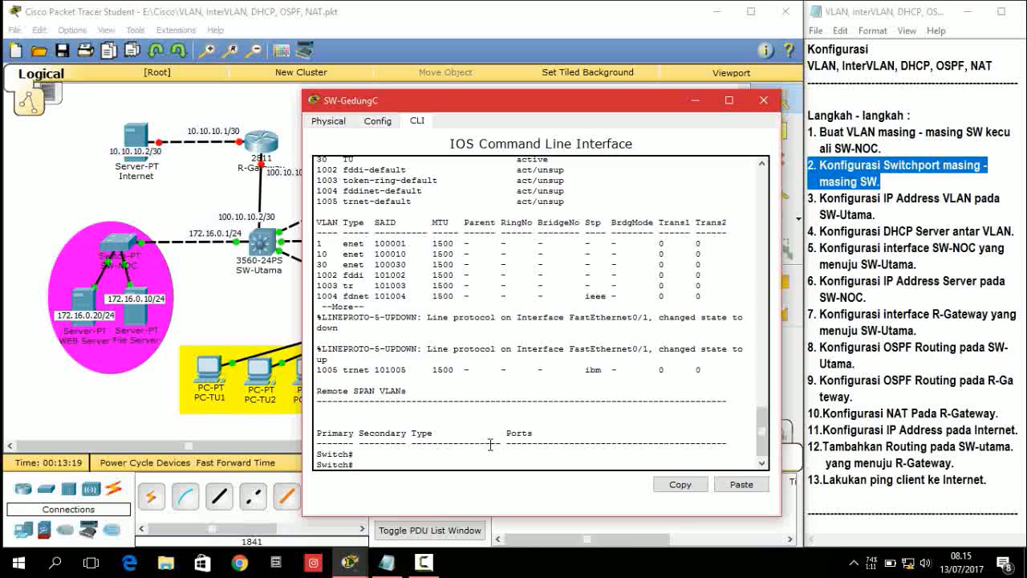
Step: Enter global configuration mode on SW-GedungC and open interface configuration for the range fastEthernet 0/2-4
key(Return)
text(in)
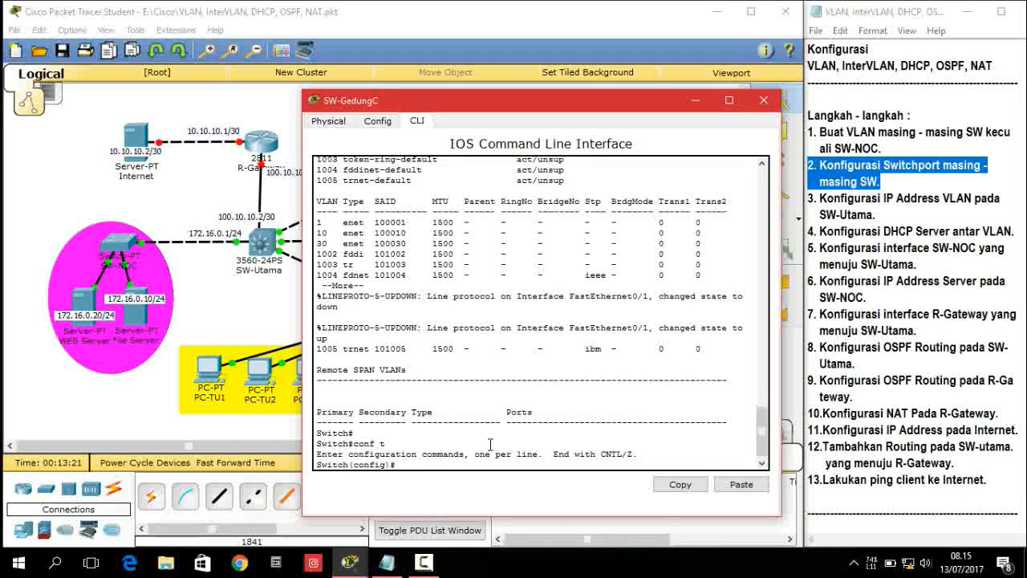
key(Tab)
text(ra)
key(Tab)
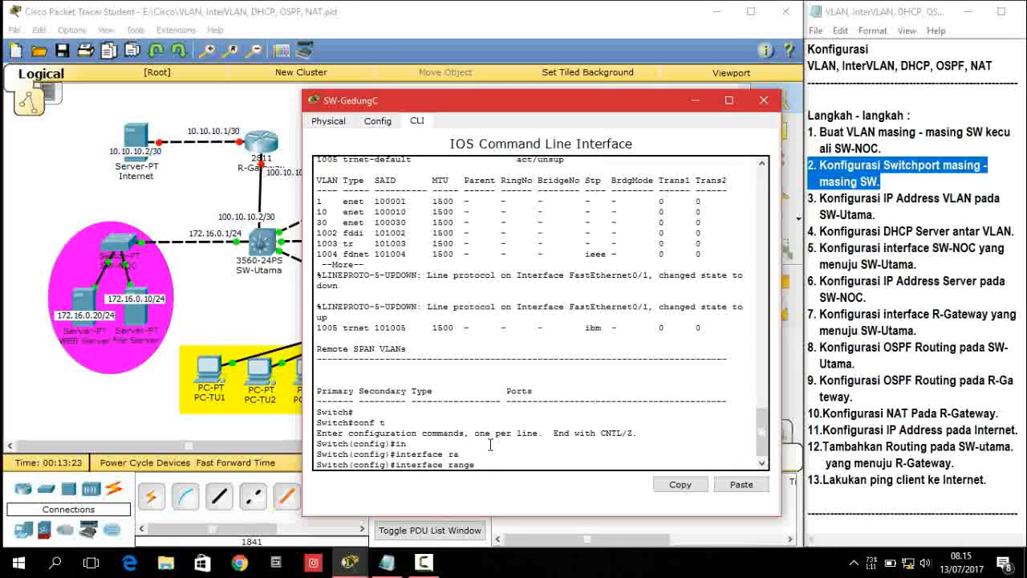
text(fa)
key(Tab)
text(0)
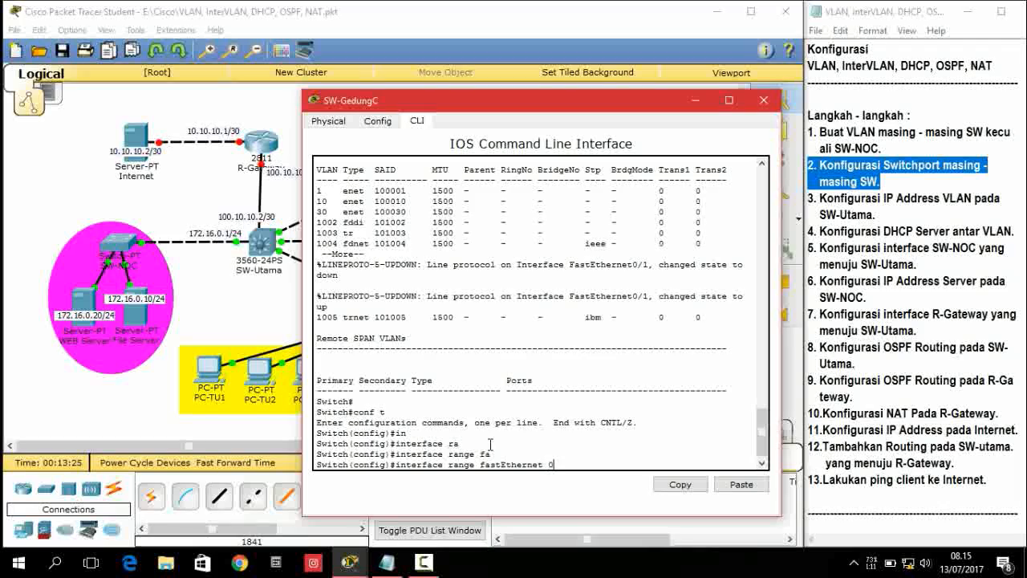
text(/2-4)
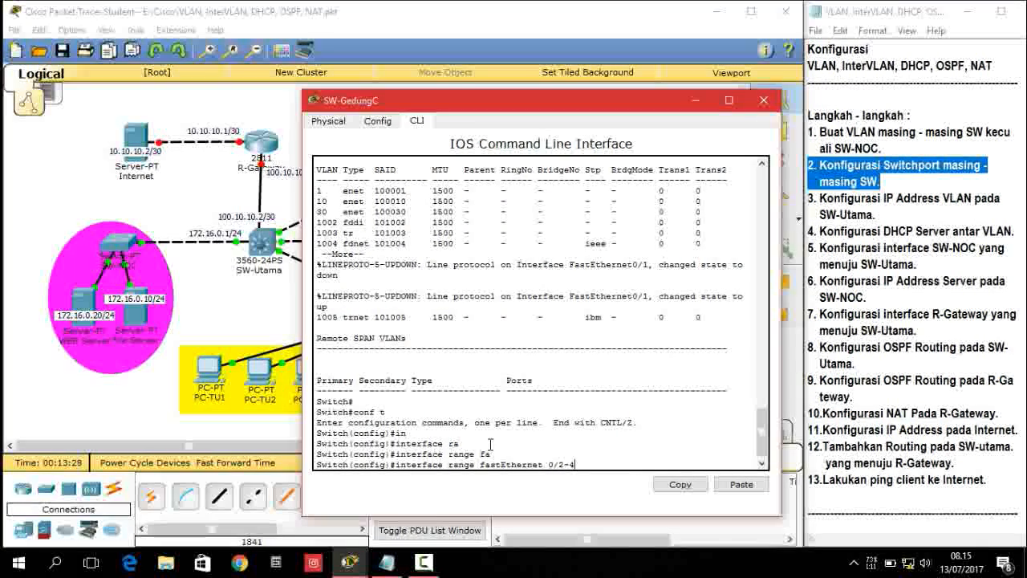
key(Return)
Step: Set the interface range fastEthernet 0/2-4 on SW-GedungC to switchport access mode
text(sw)
key(Tab)
text(mo)
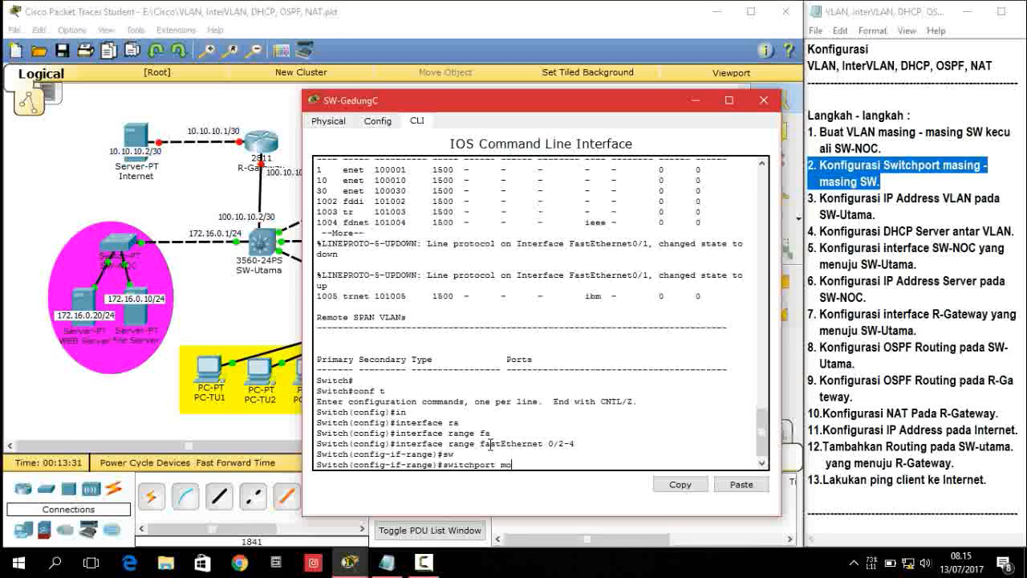
key(Tab)
text(ac)
key(Tab)
key(Return)
Step: Assign SW-GedungC's fastEthernet 0/2-4 range to access VLAN 10 and return to global configuration mode
text(sw)
key(Tab)
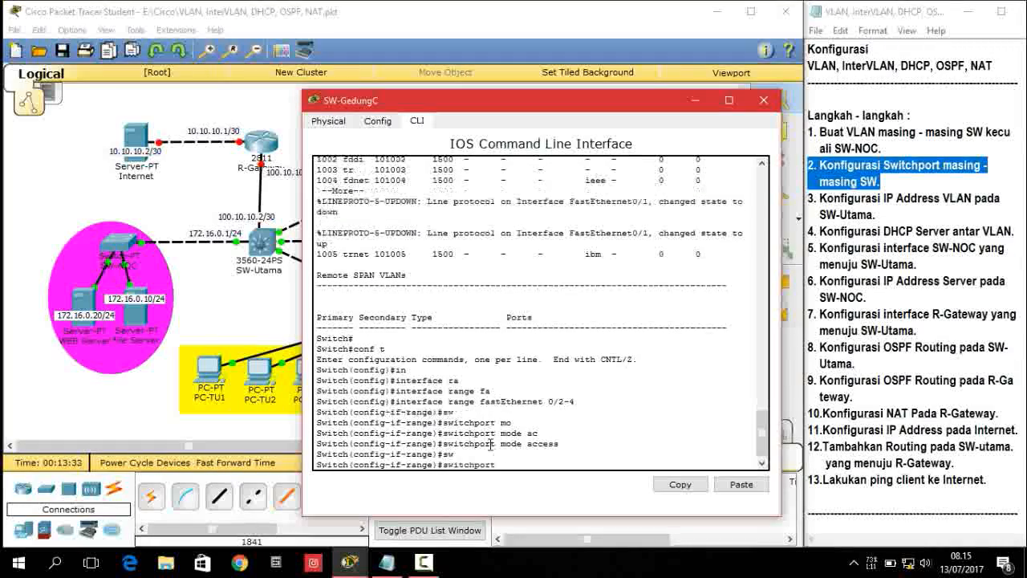
text(ac)
key(Tab)
text(vlan)
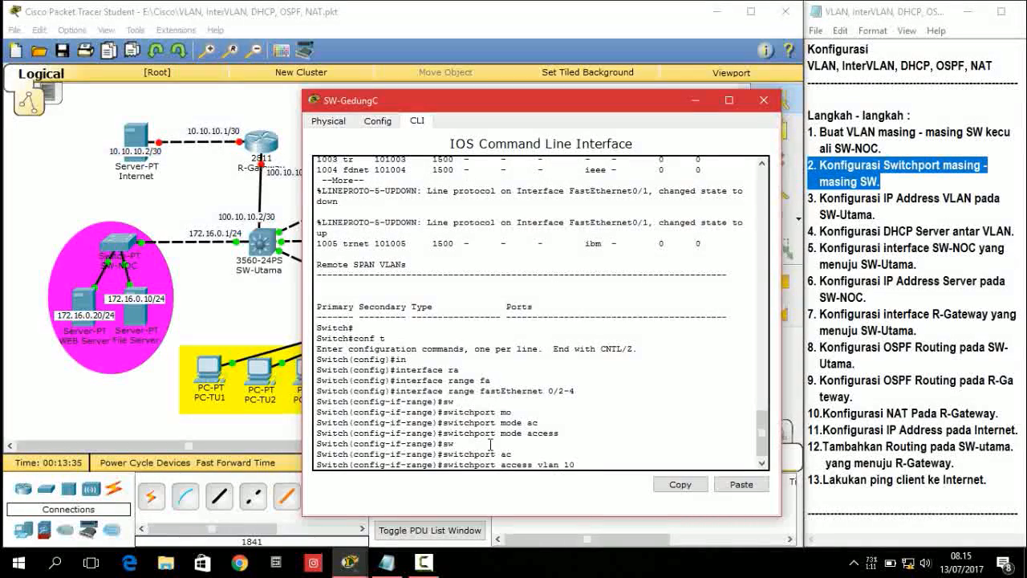
text( 10)
key(Return)
text(ex)
key(Return)
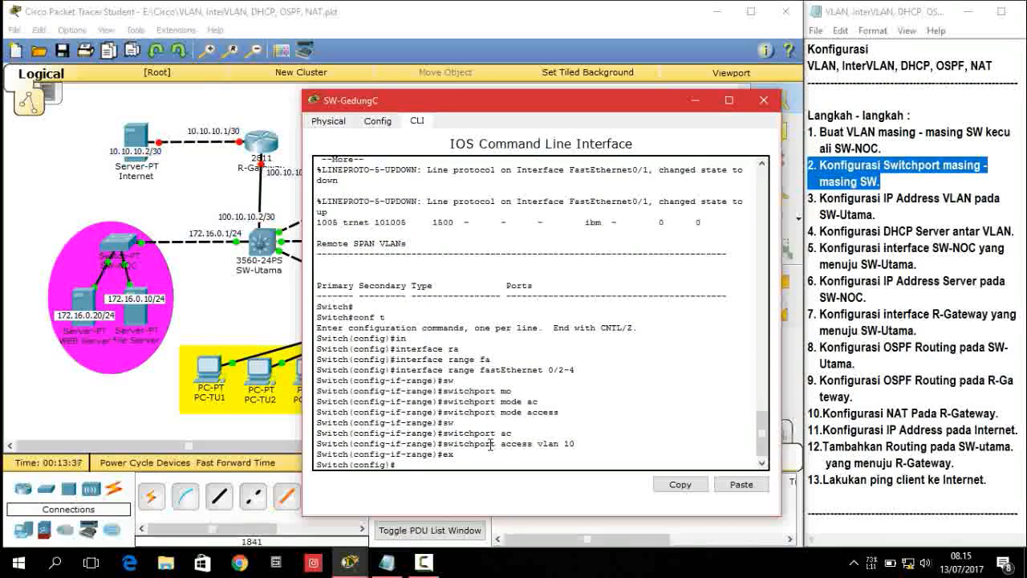
Step: Open interface configuration for the range fastEthernet 0/5-7 on SW-GedungC
text(i)
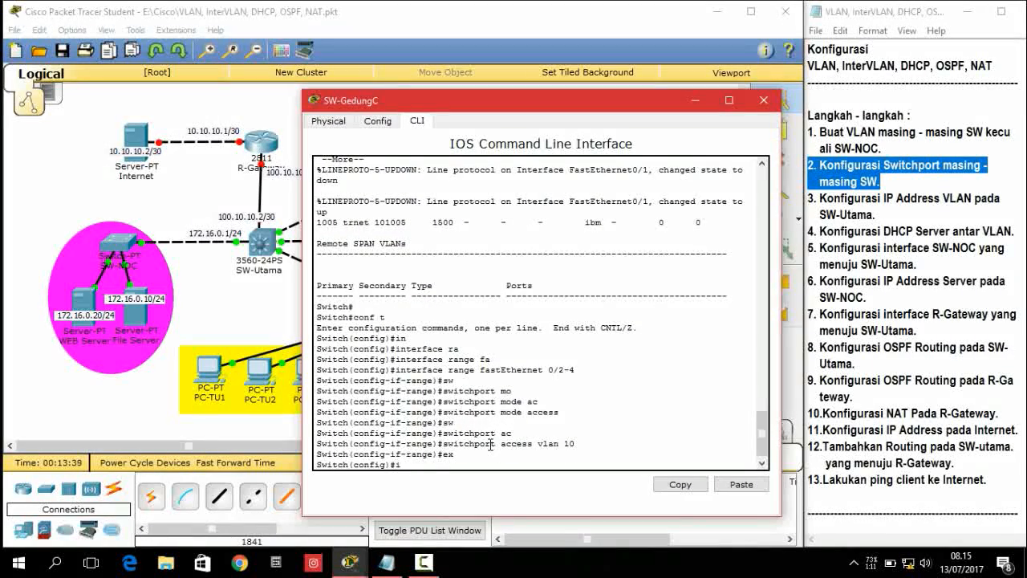
text(n)
key(Tab)
text(ra)
key(Tab)
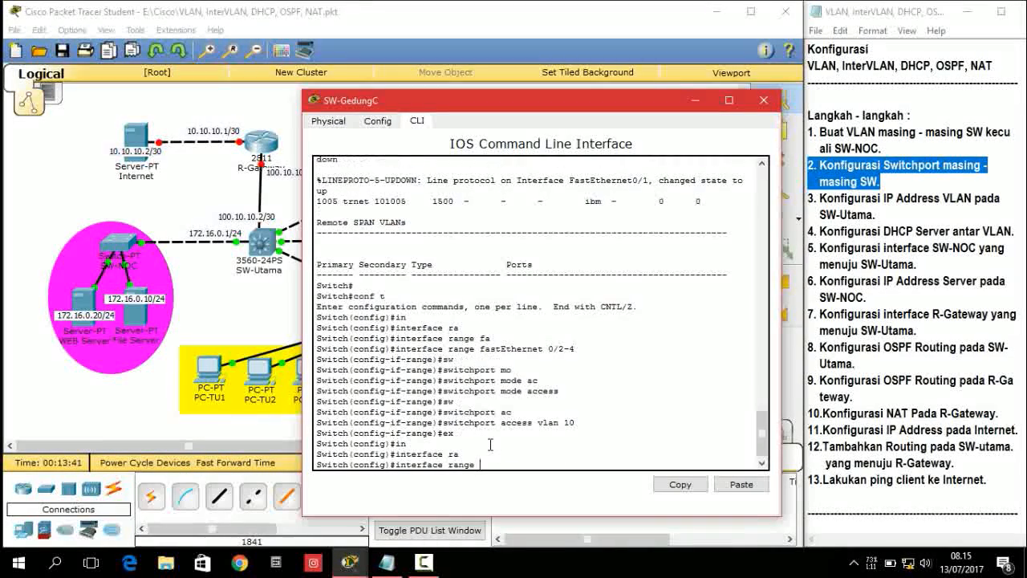
text(fa)
key(Tab)
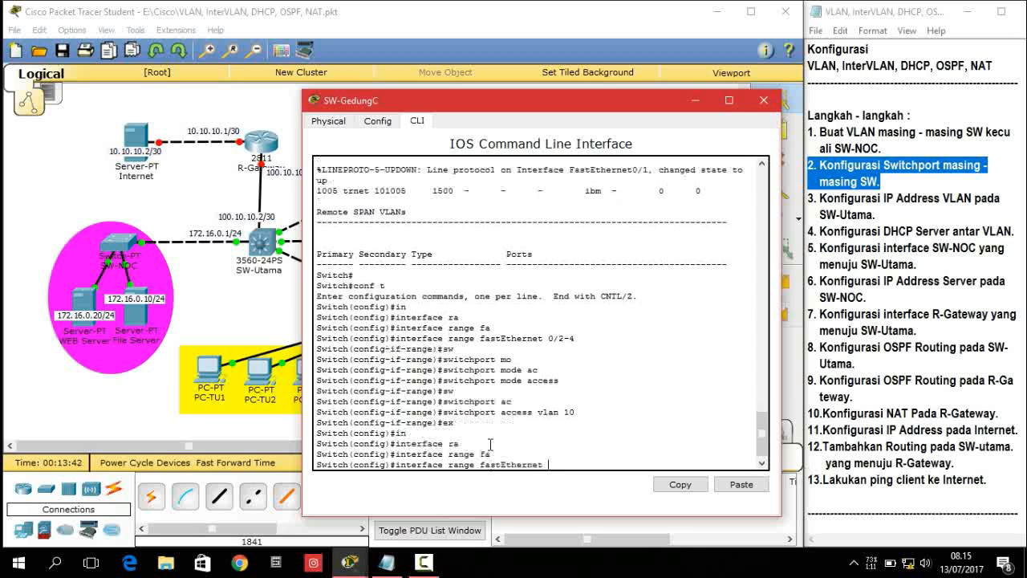
text(0/5-7)
key(Return)
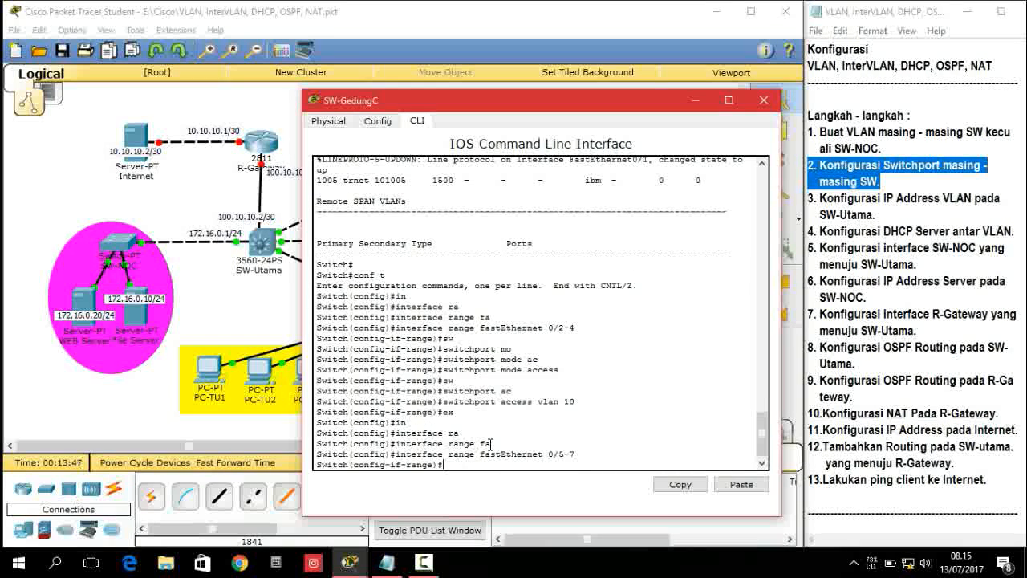
Step: Set the interface range fastEthernet 0/5-7 on SW-GedungC to switchport access mode
text(sw)
key(Tab)
text(mo)
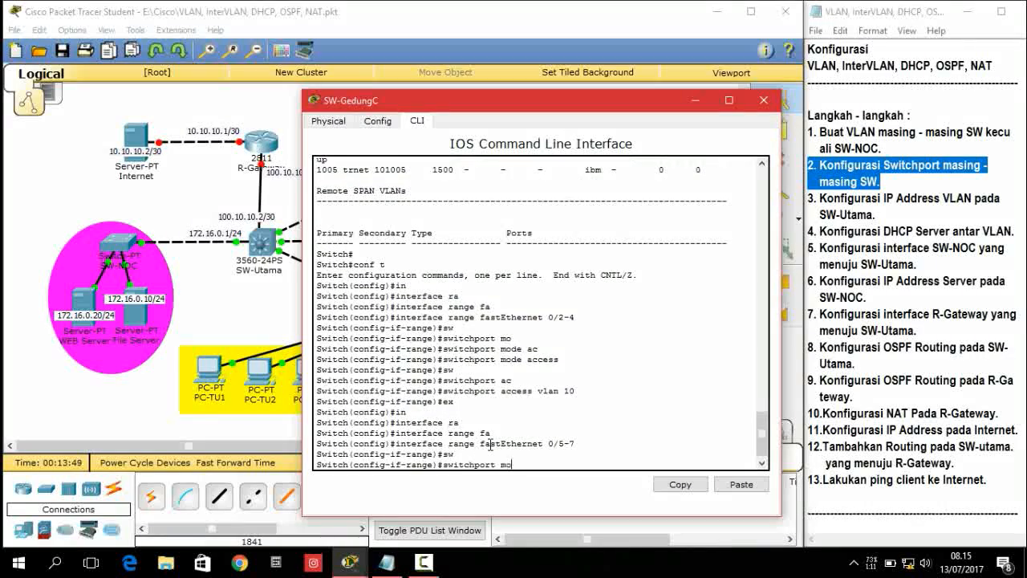
key(Tab)
text(ac)
key(Tab)
key(Return)
Step: Assign the interface range fastEthernet 0/5-7 on SW-GedungC to access VLAN 20
text(sw)
key(Tab)
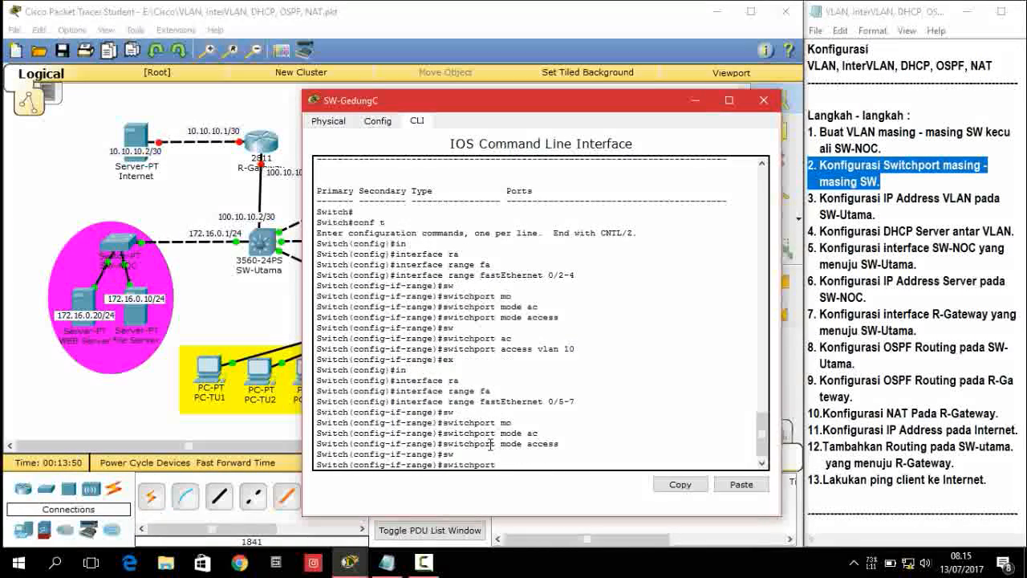
text(ac)
key(Tab)
text(vlan )
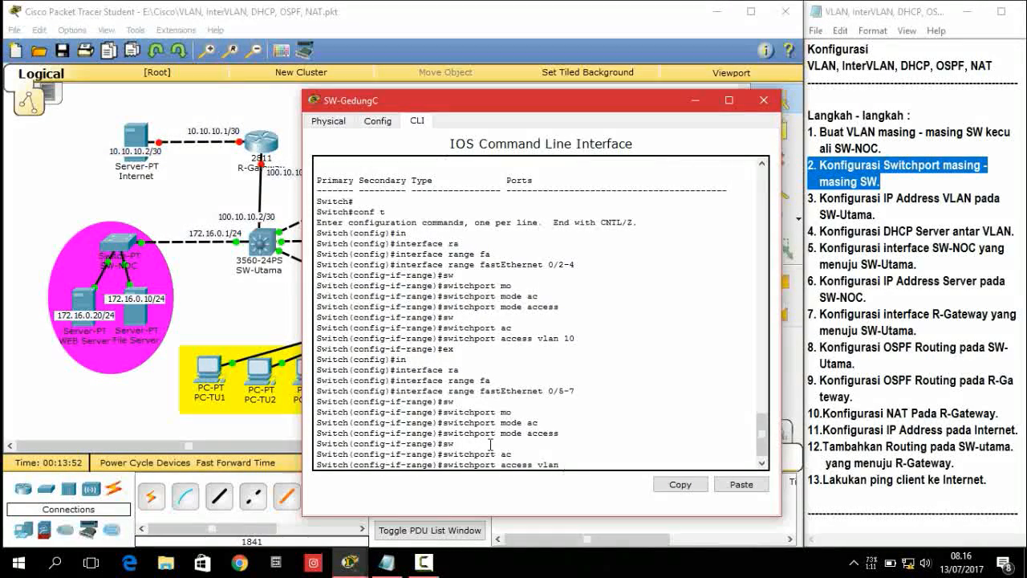
text(20)
key(Return)
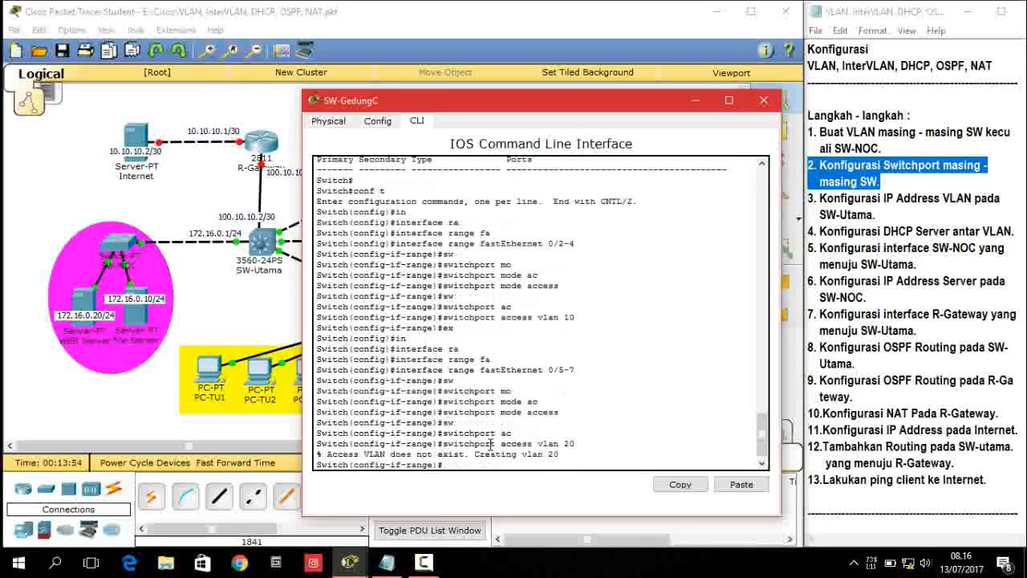
Step: Reassign SW-GedungC's fastEthernet 0/5-7 range to access VLAN 30, exit configuration mode completely and minimize the console window
key(Up)
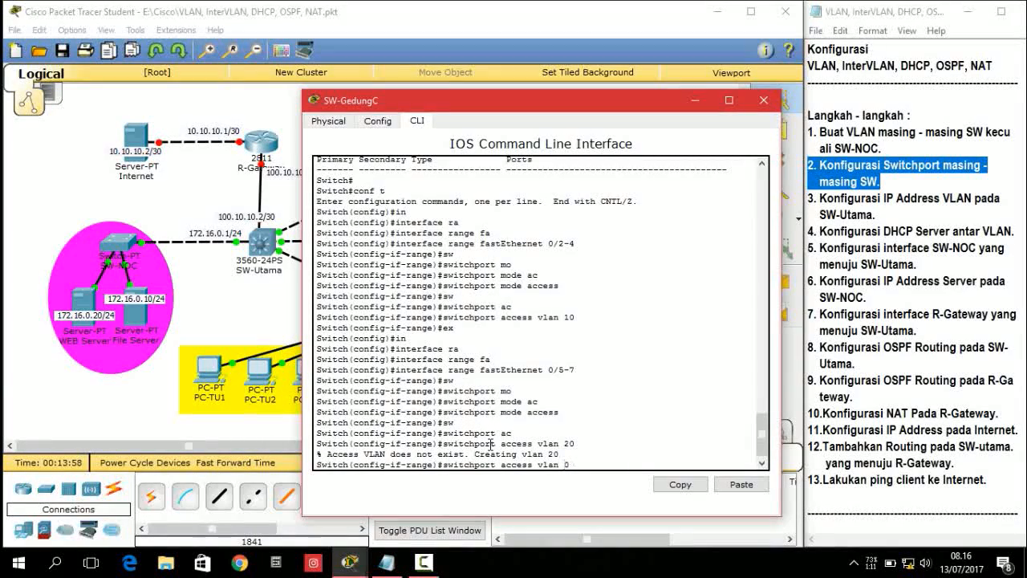
key(Return)
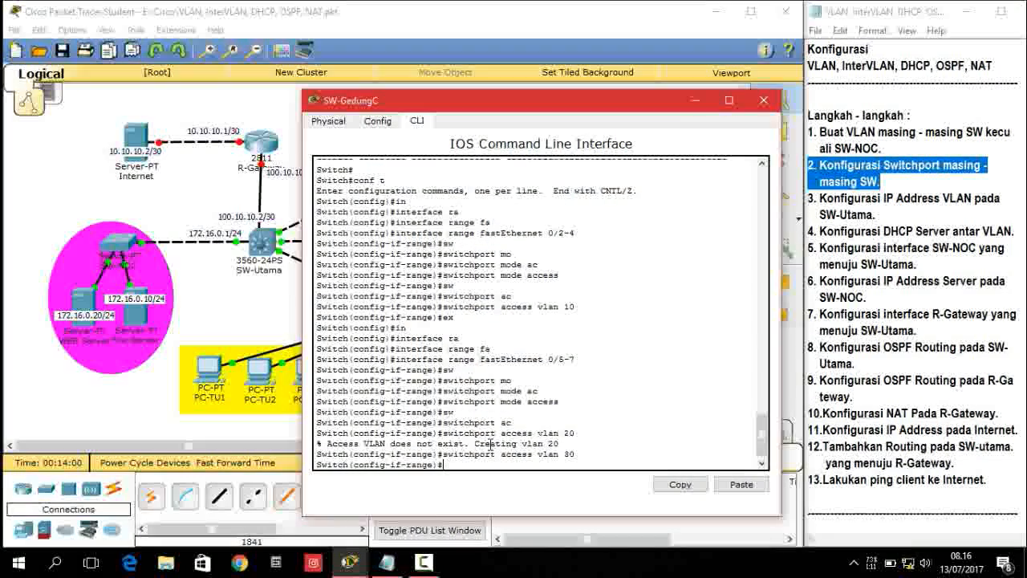
text(ex)
key(Return)
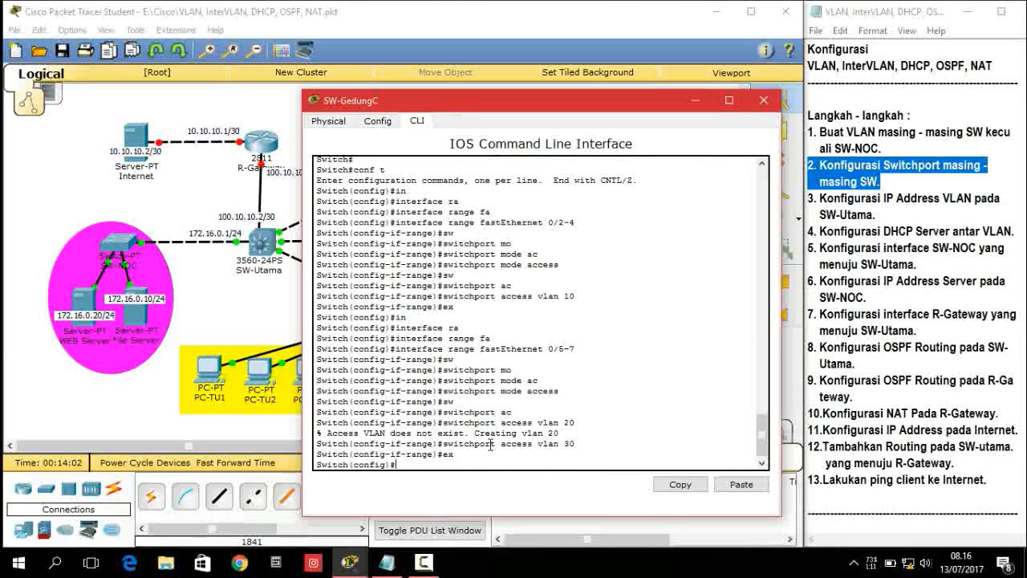
text(ex)
key(Return)
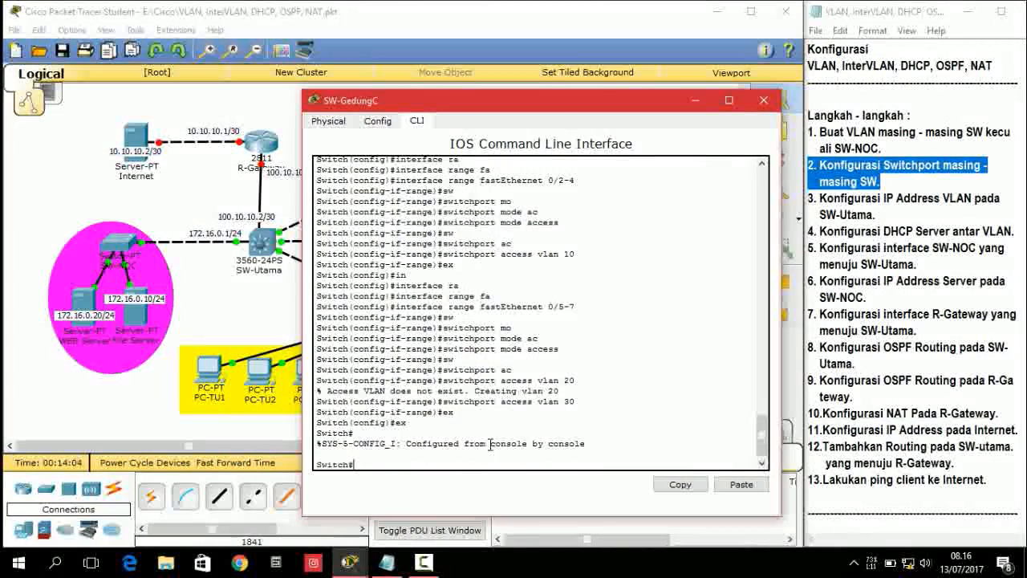
click(695, 100)
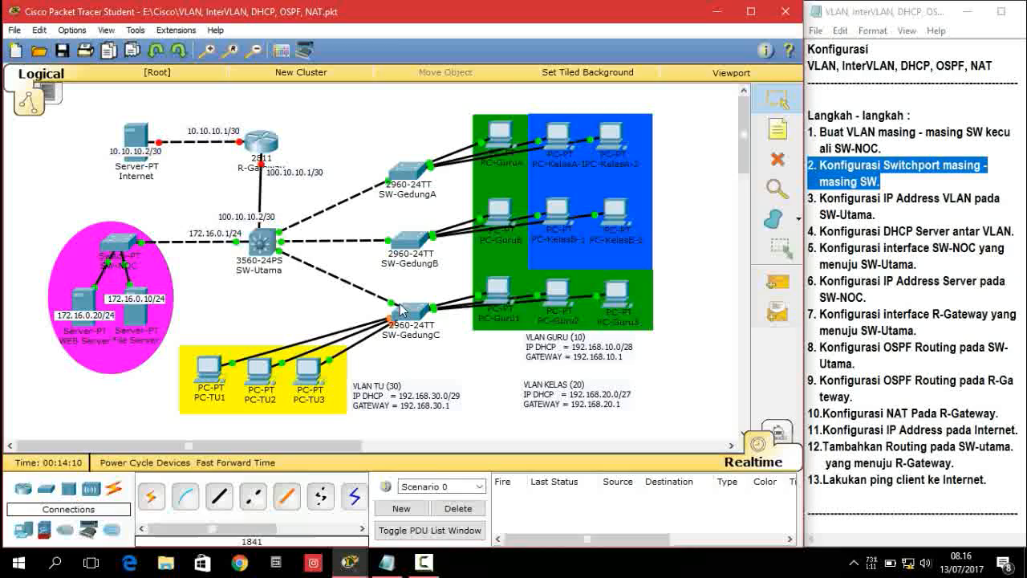
Step: Highlight item 3, "Konfigurasi IP Address VLAN pada SW-Utama", in the Notepad checklist and open SW-Utama's command line in Packet Tracer
mouse_move(402, 310)
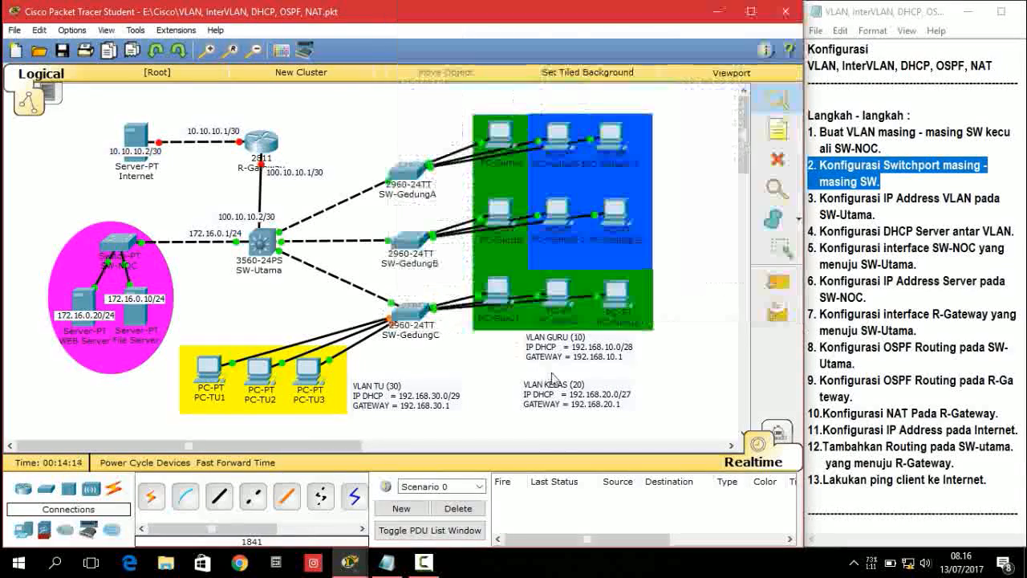
click(651, 387)
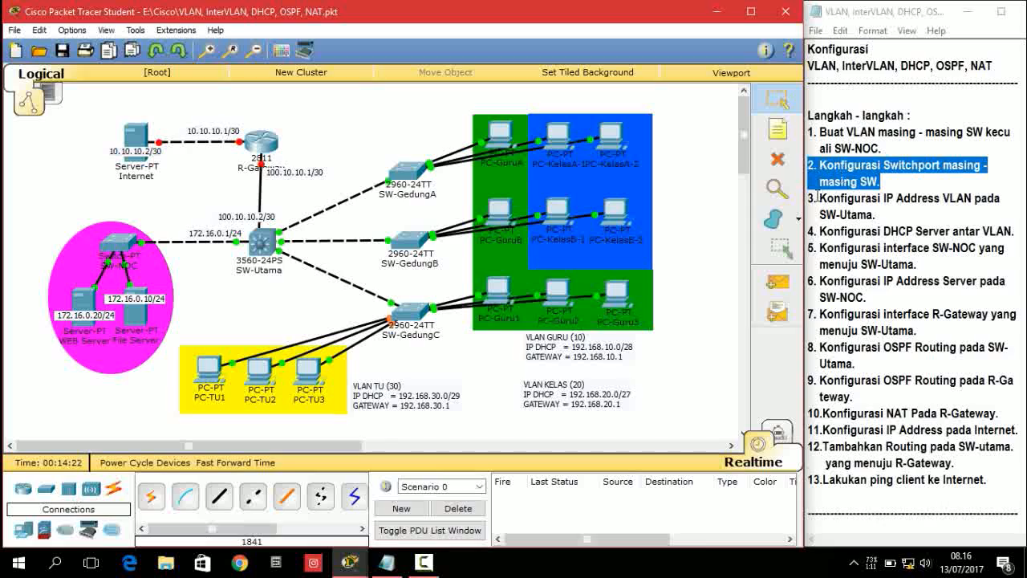
drag(809, 198, 875, 215)
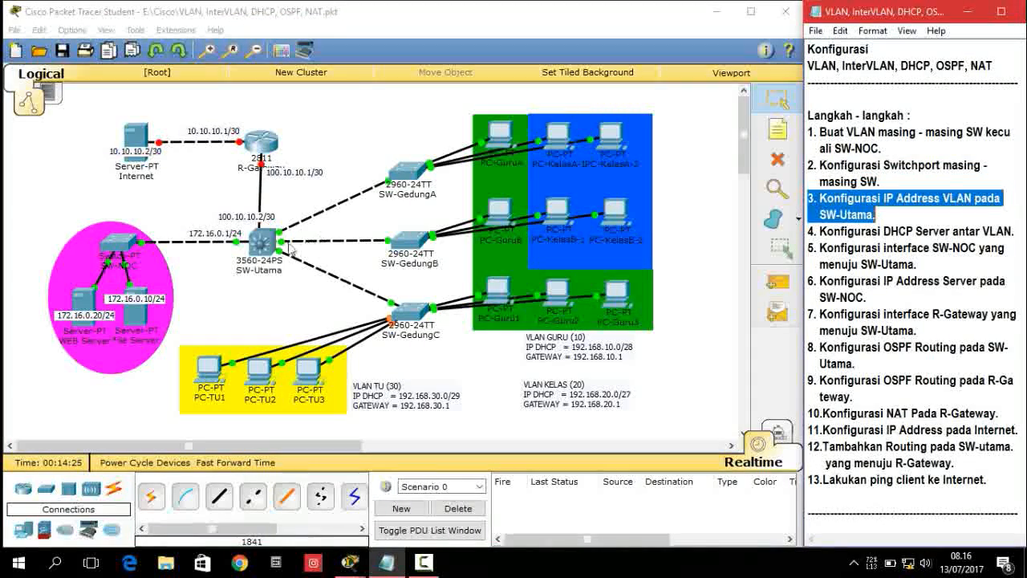
click(261, 241)
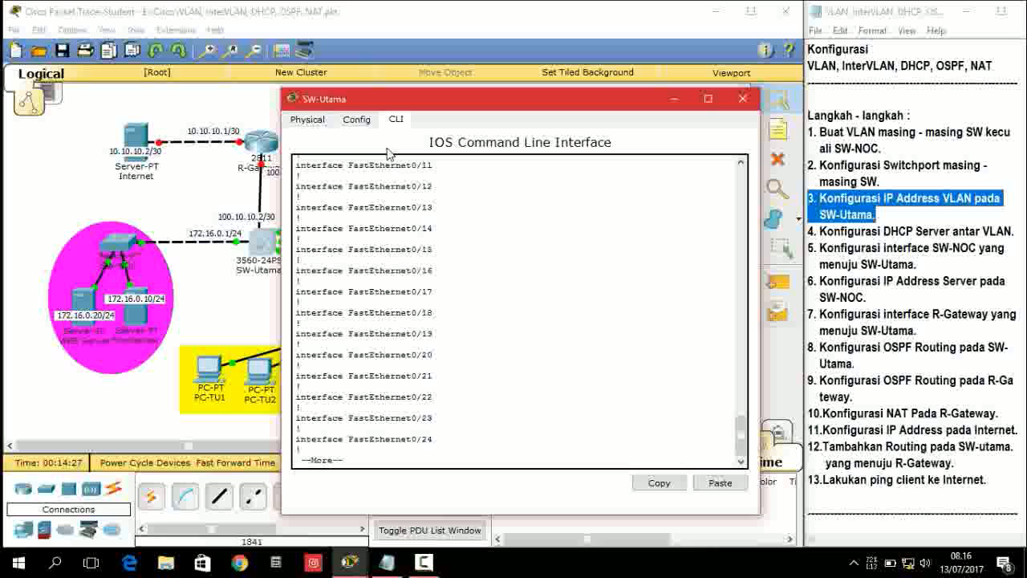
click(434, 455)
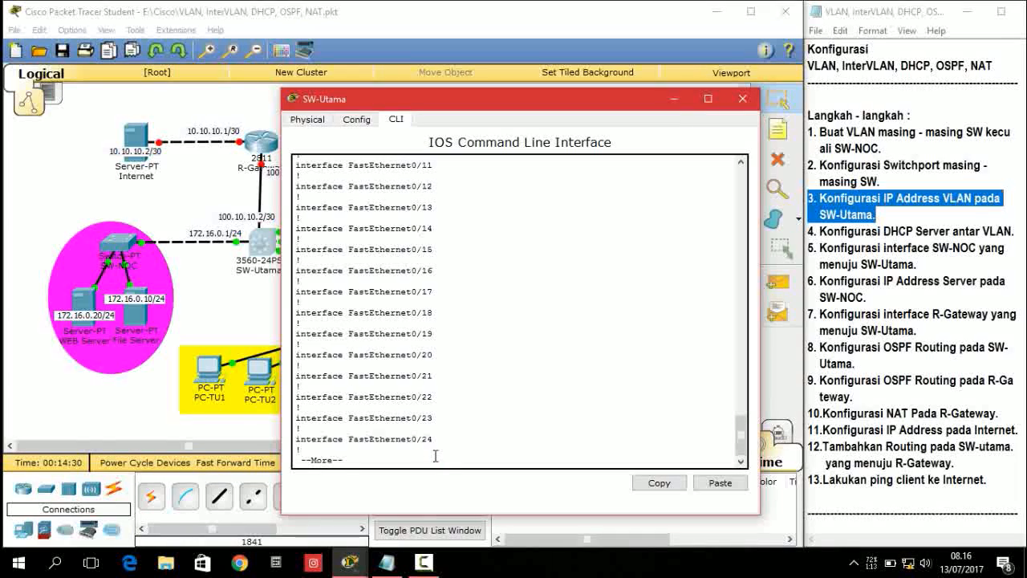
click(855, 563)
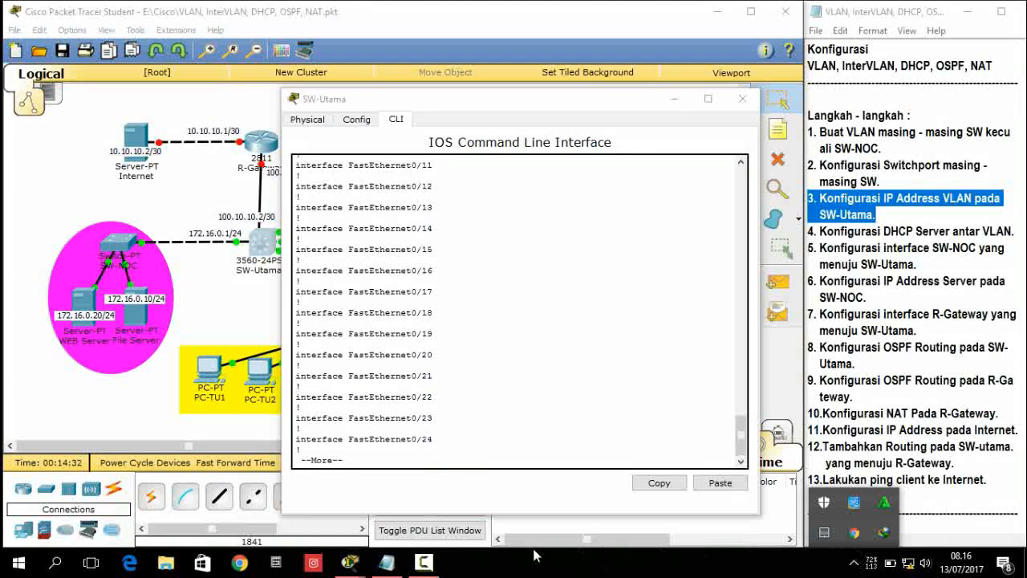
click(421, 563)
click(504, 494)
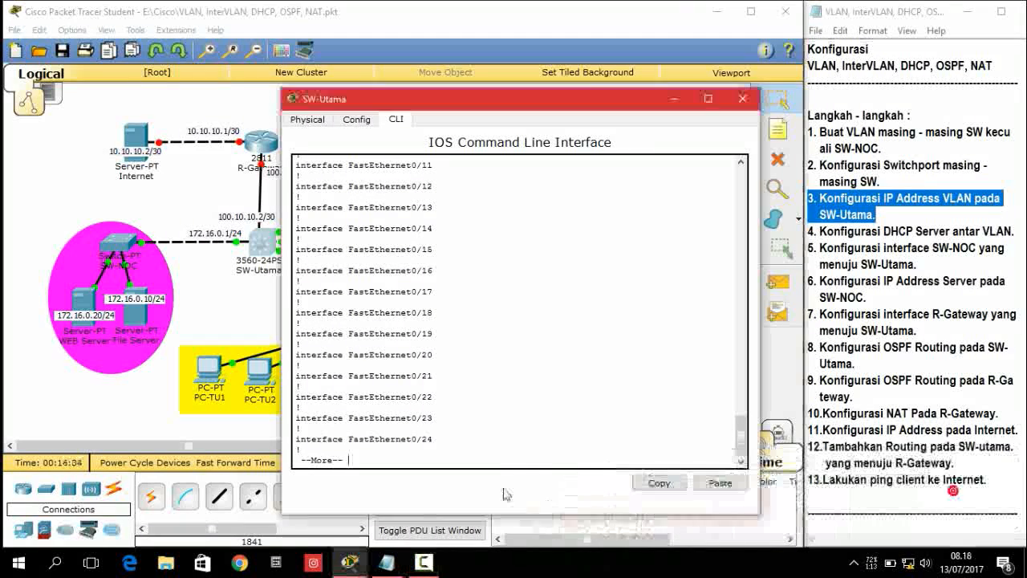
Step: Page through the rest of SW-Utama's running configuration, examining its FastEthernet, GigabitEthernet and VLAN interface entries
click(499, 452)
key(Return)
key(Return)
key(Return)
key(Return)
key(Return)
key(Return)
key(Return)
key(Return)
key(Return)
key(Return)
key(Return)
key(Return)
key(Return)
key(Return)
key(Return)
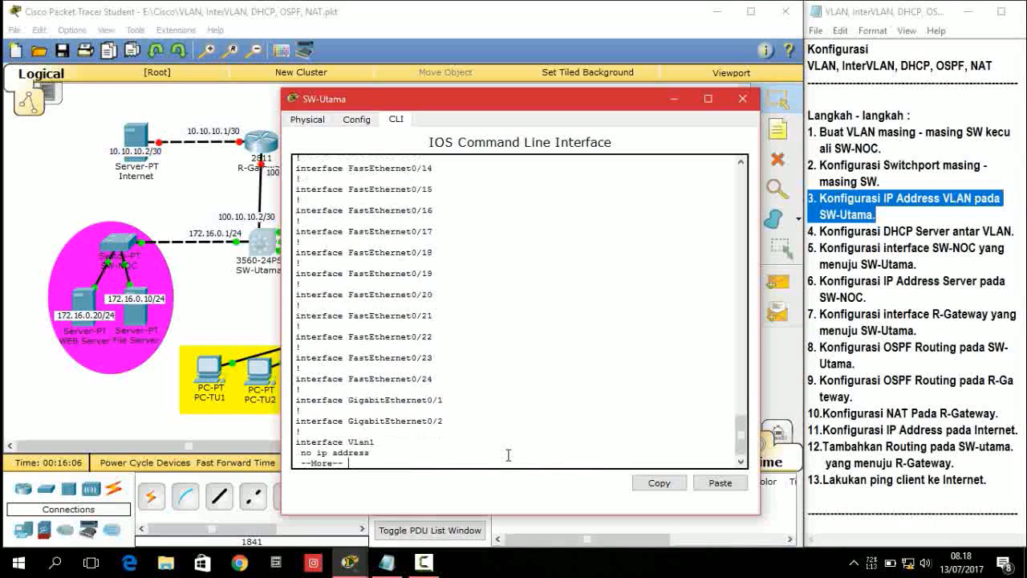
key(Return)
key(Return)
key(Return)
key(Return)
key(Return)
key(Return)
key(Return)
key(Return)
key(Return)
key(Return)
key(Return)
key(Return)
key(Return)
key(Return)
key(Return)
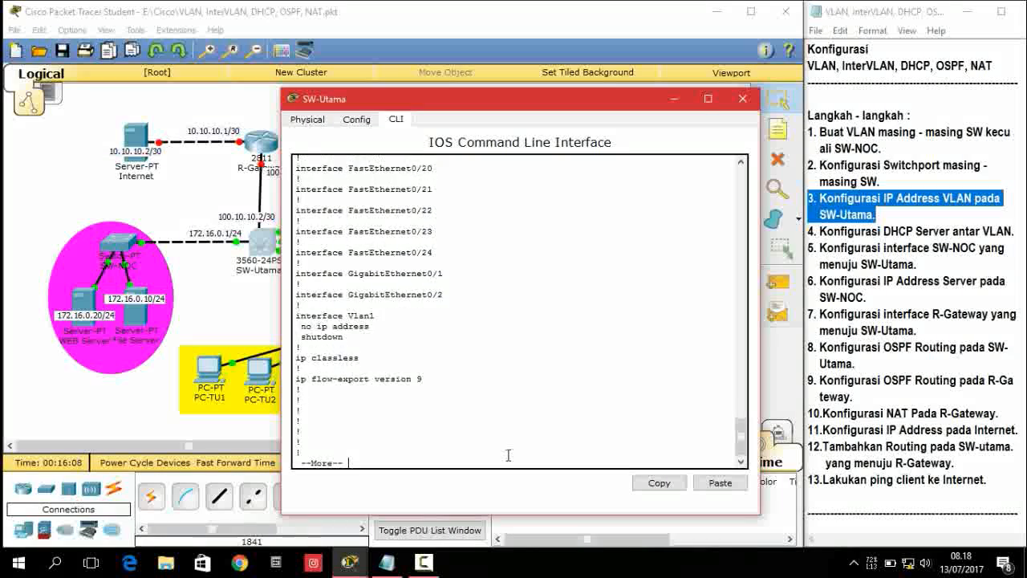
key(Return)
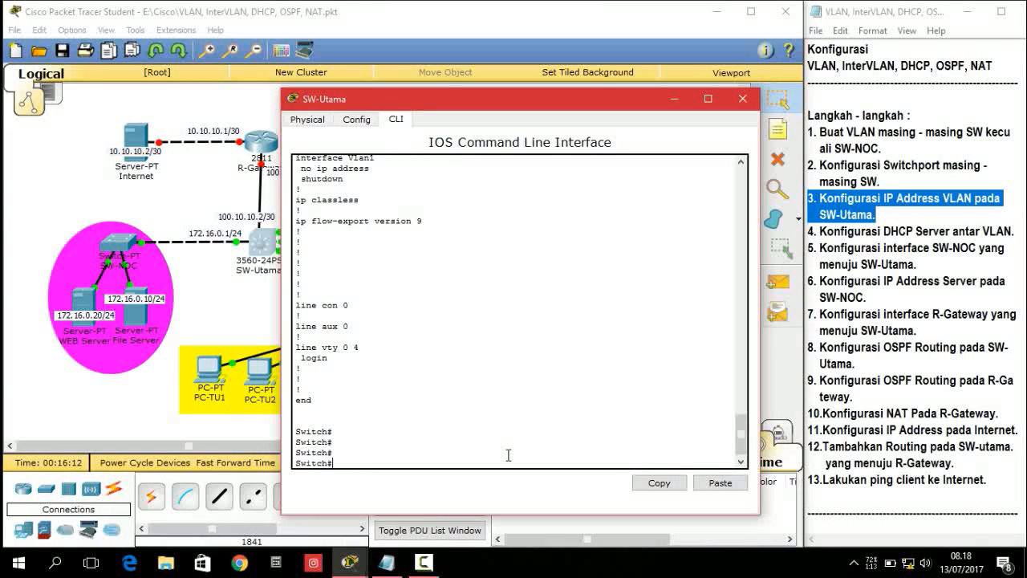
Step: Enter global configuration mode on SW-Utama and open interface VLAN 10 for configuration
text(n)
text(co)
key(Return)
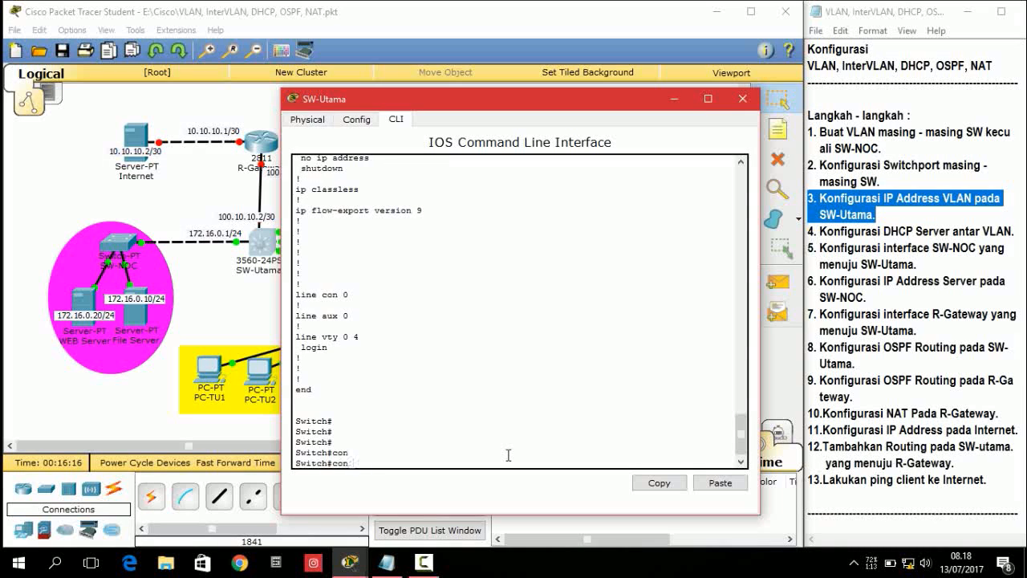
text(conf t)
key(Return)
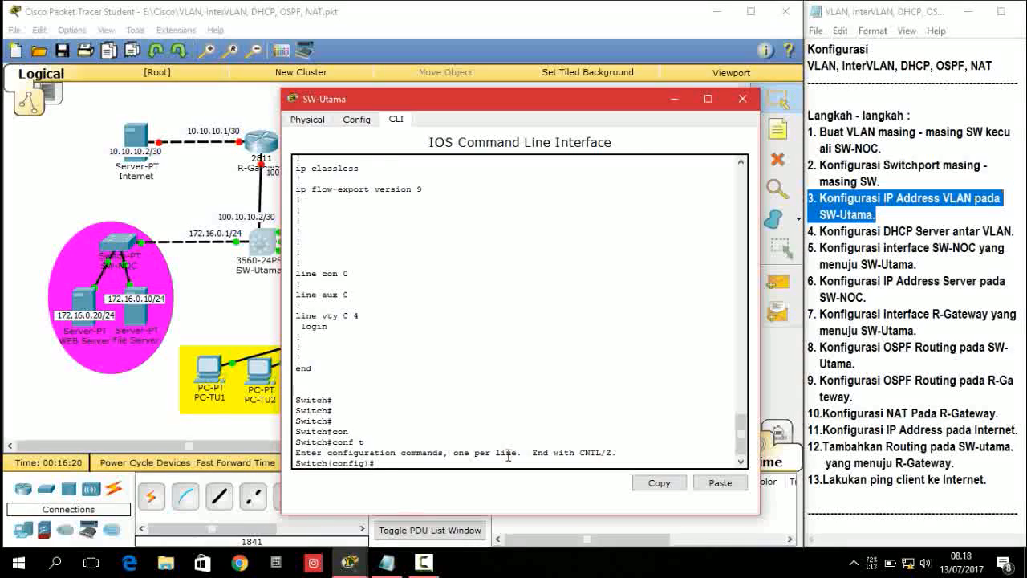
text(in)
key(Tab)
text(vla)
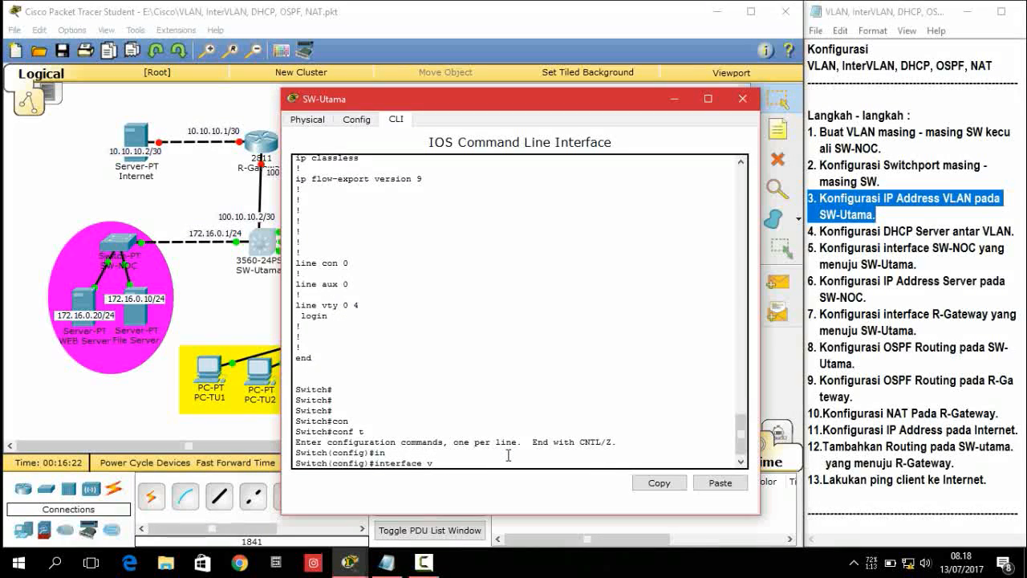
key(Tab)
text(10)
key(Return)
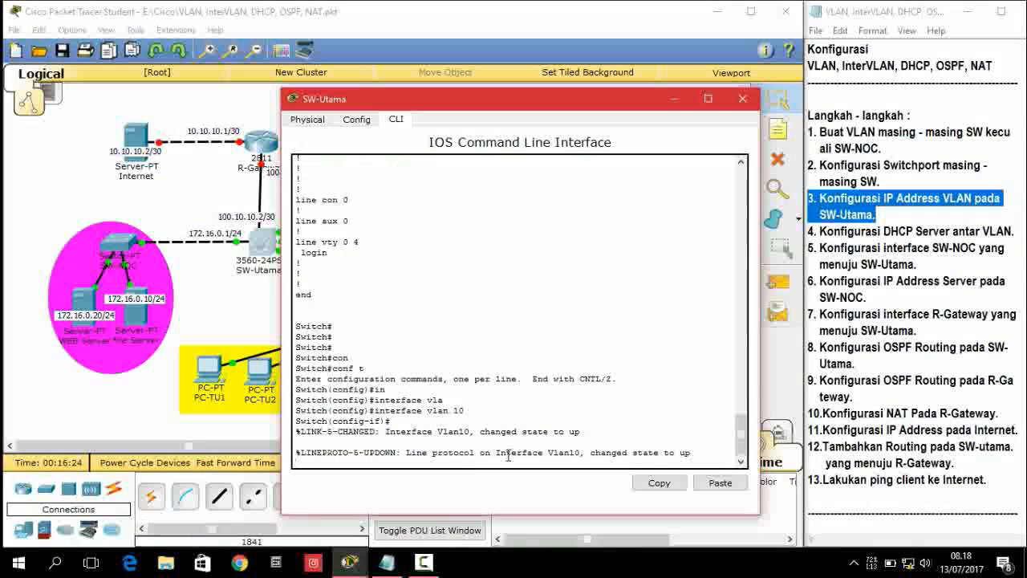
Step: Assign IP address 192.168.10.1 with mask 255.255.255.240 to interface VLAN 10 and leave interface configuration, keeping the topology's address notes in view
drag(474, 108, 225, 105)
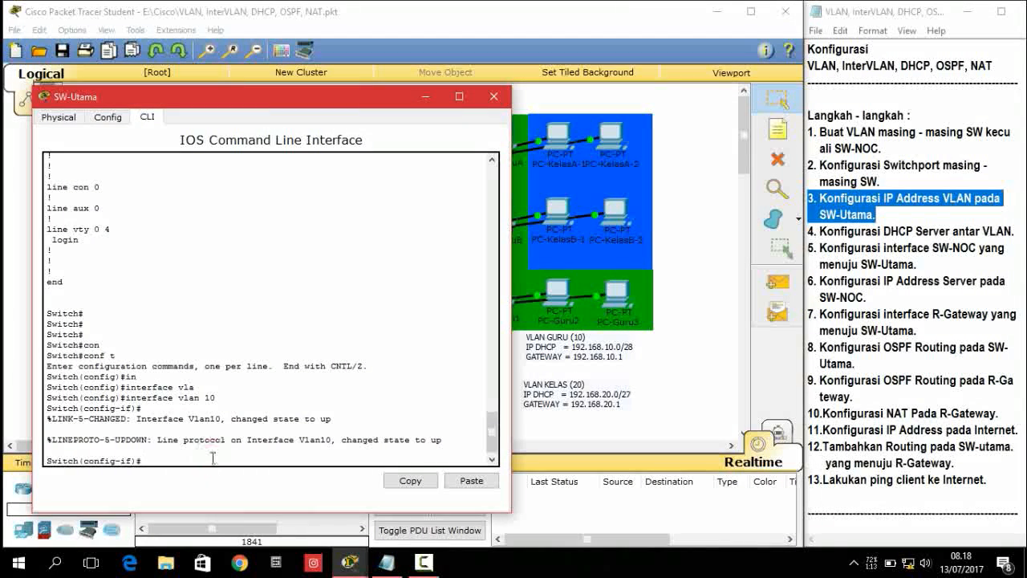
text(ip ad)
key(Tab)
text(19)
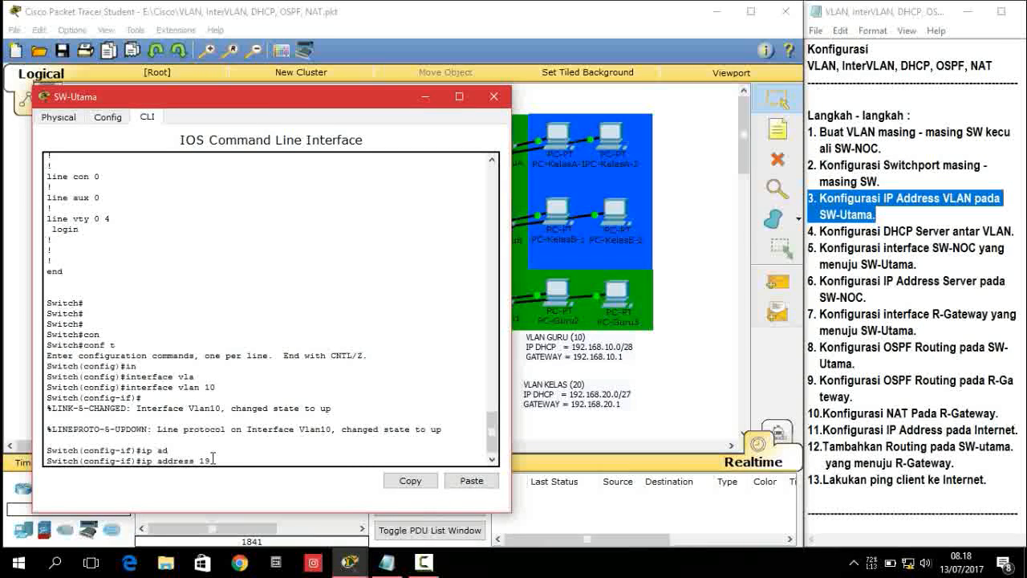
text(2.168.10.1)
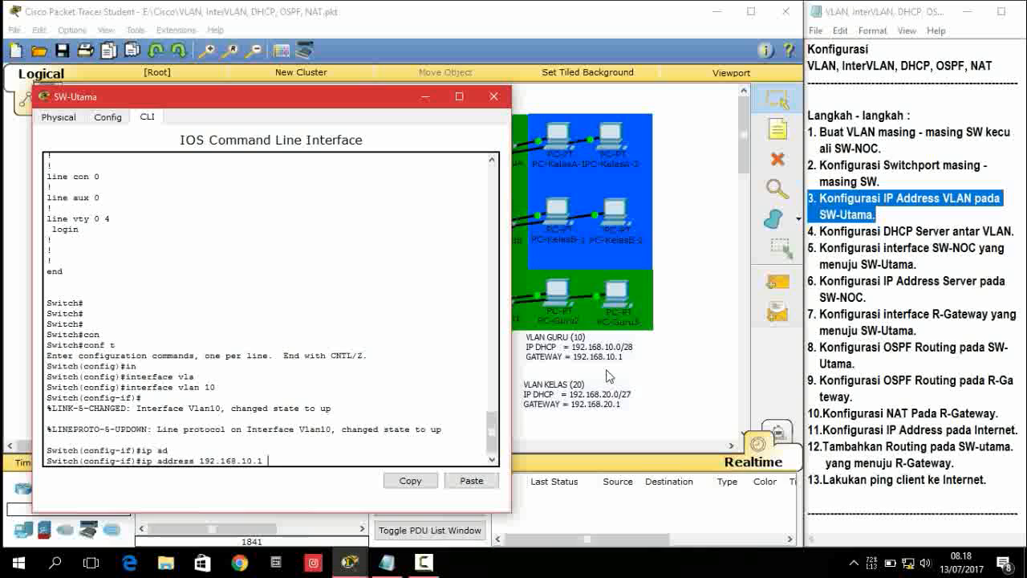
text( 255.255.255.)
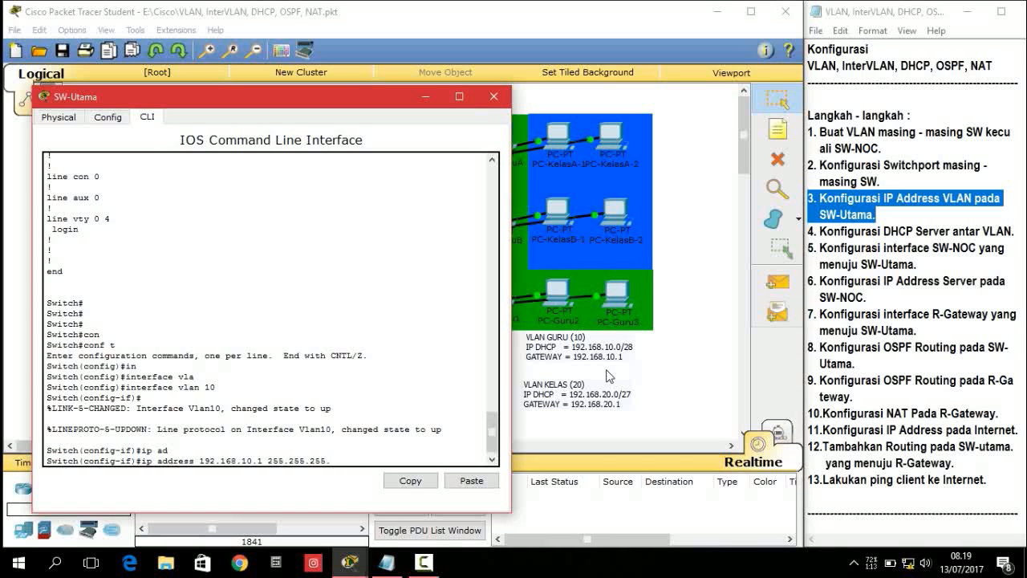
text(240)
key(Return)
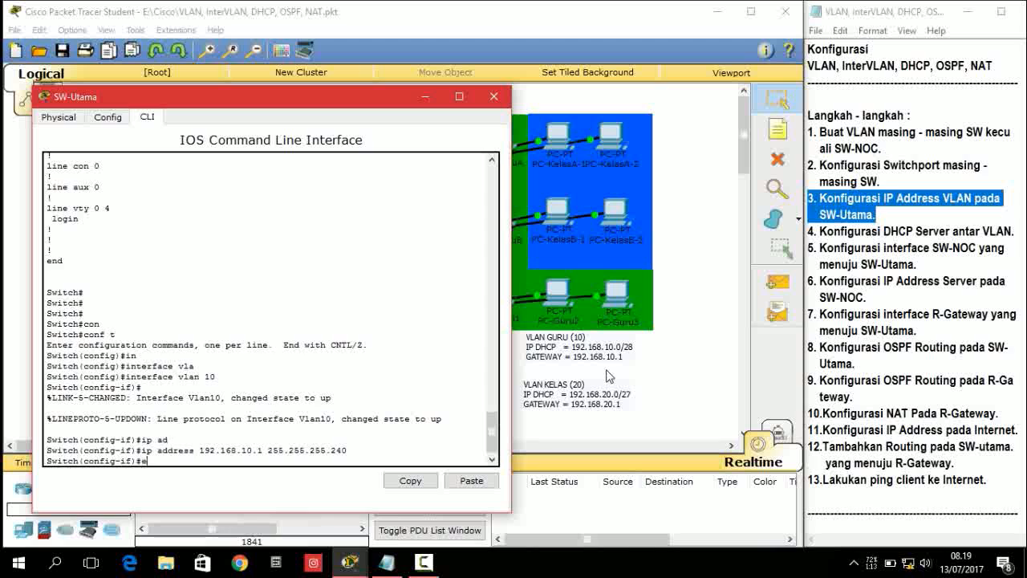
text(ex)
key(Return)
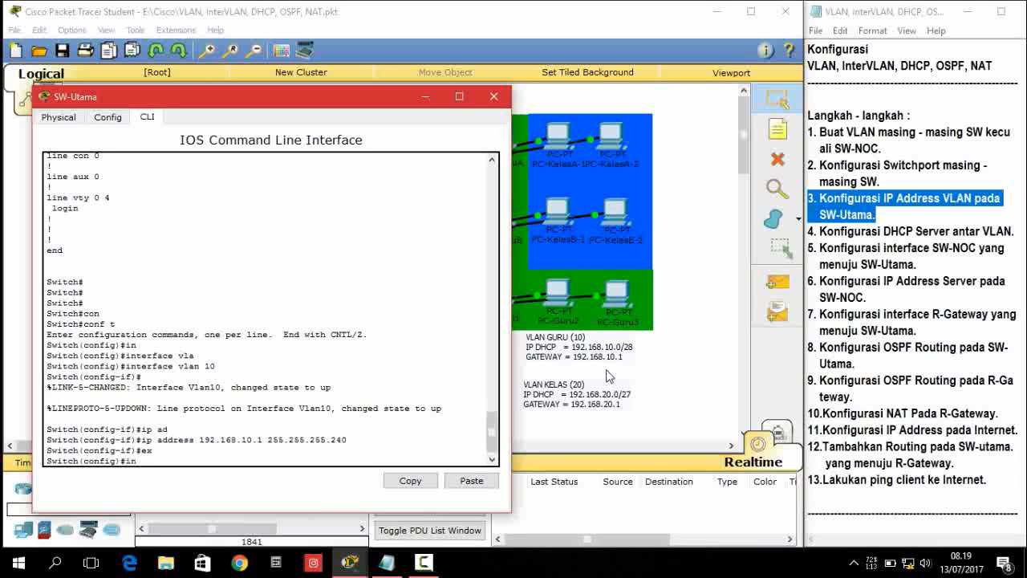
Step: Open interface VLAN 20 on SW-Utama, assign it IP address 192.168.20.1 with mask 255.255.255.224, and return to global configuration
text(intr)
key(Tab)
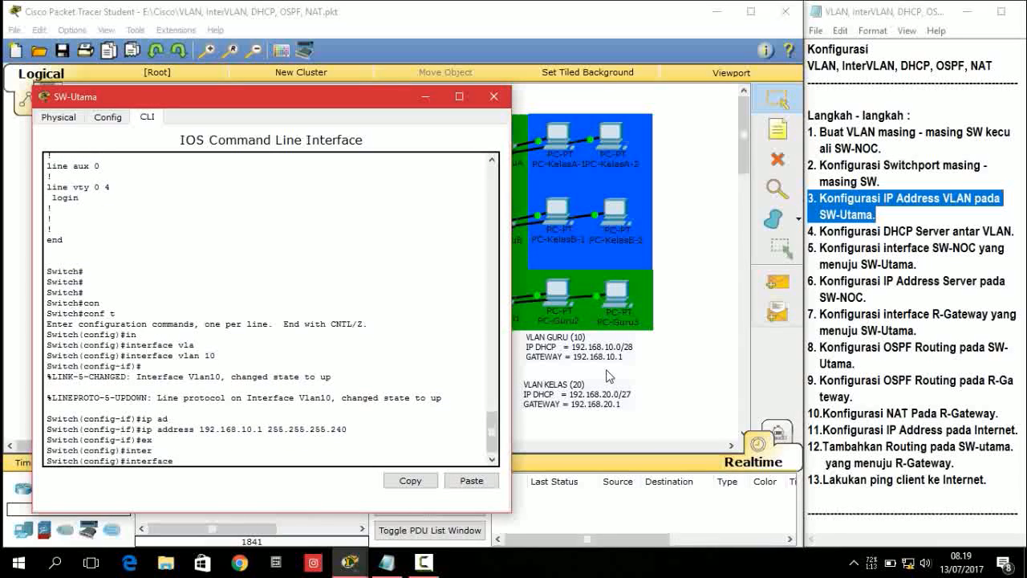
text(vlan 20)
key(Return)
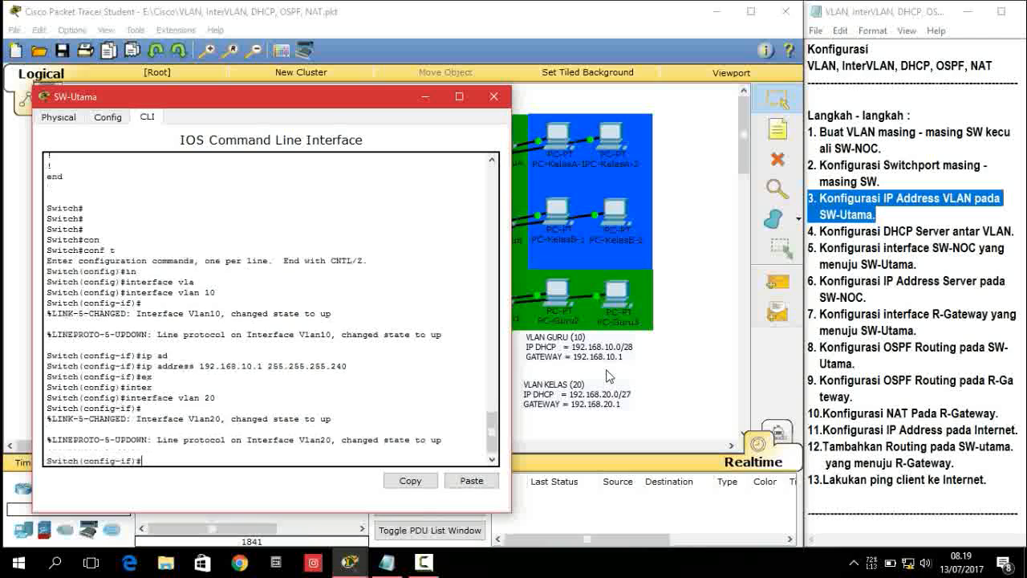
text(ip ad)
key(Tab)
text(1)
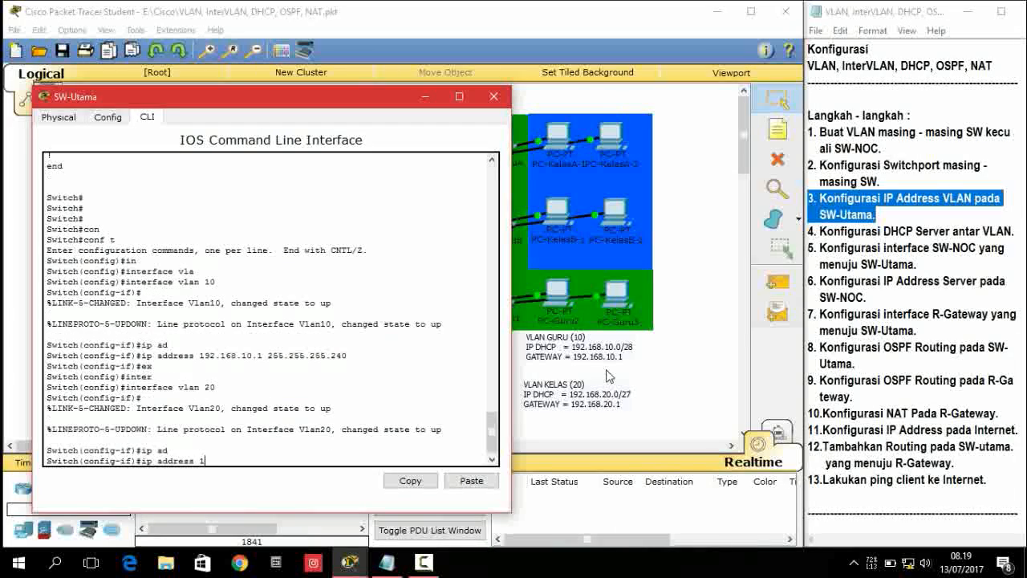
text(92.168.3)
key(BackSpace)
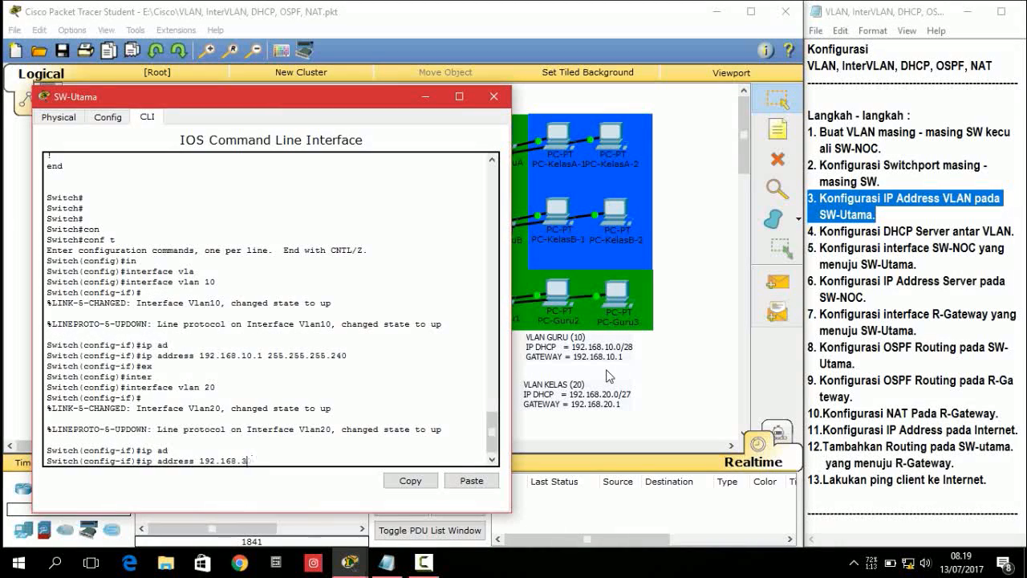
text(20.1 255.255.255.224)
key(Return)
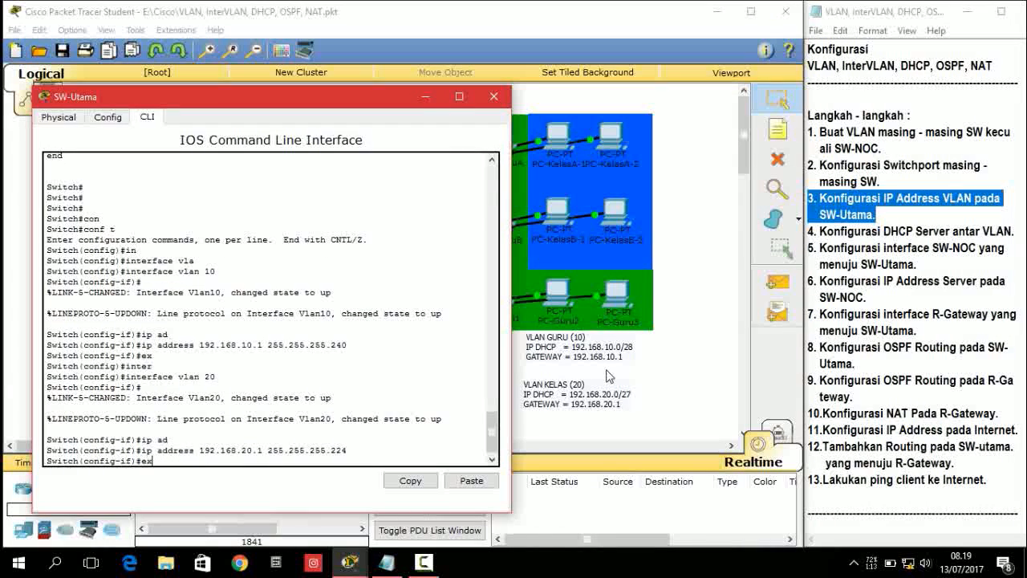
text(ex)
key(Return)
Step: Open interface VLAN 30 on SW-Utama for configuration
text(in)
key(Tab)
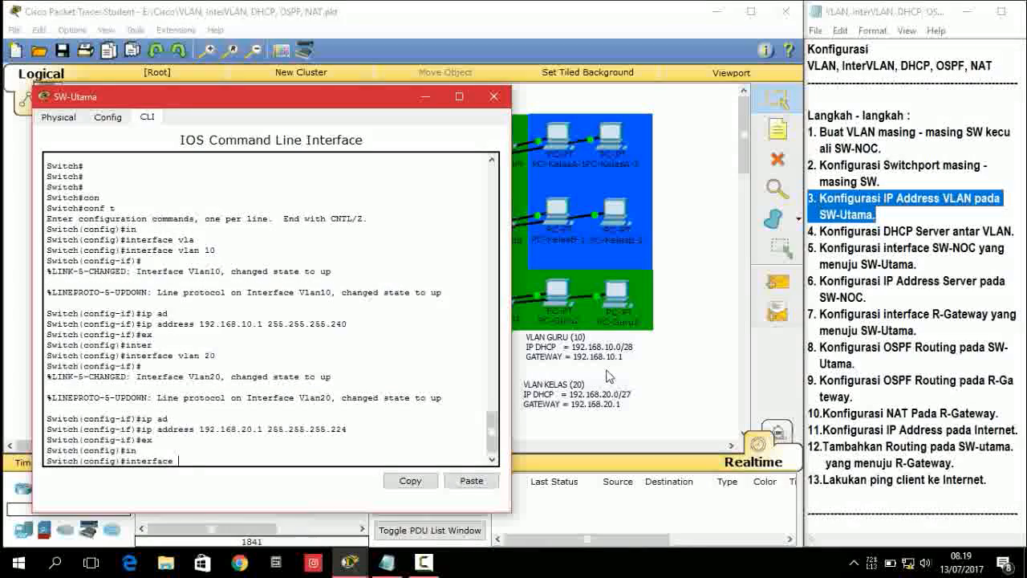
text(vla)
key(Tab)
text(30)
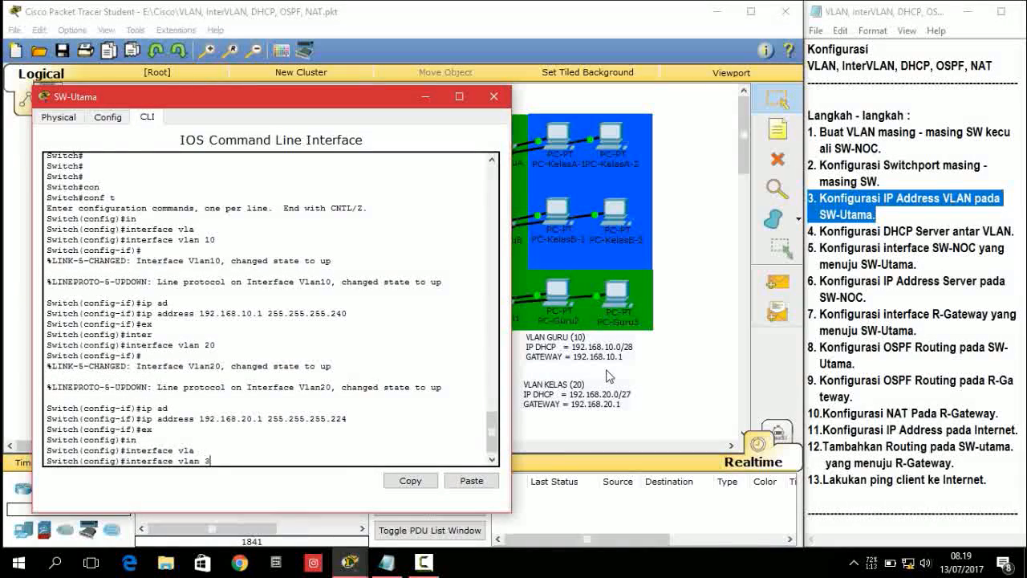
key(Return)
key(Return)
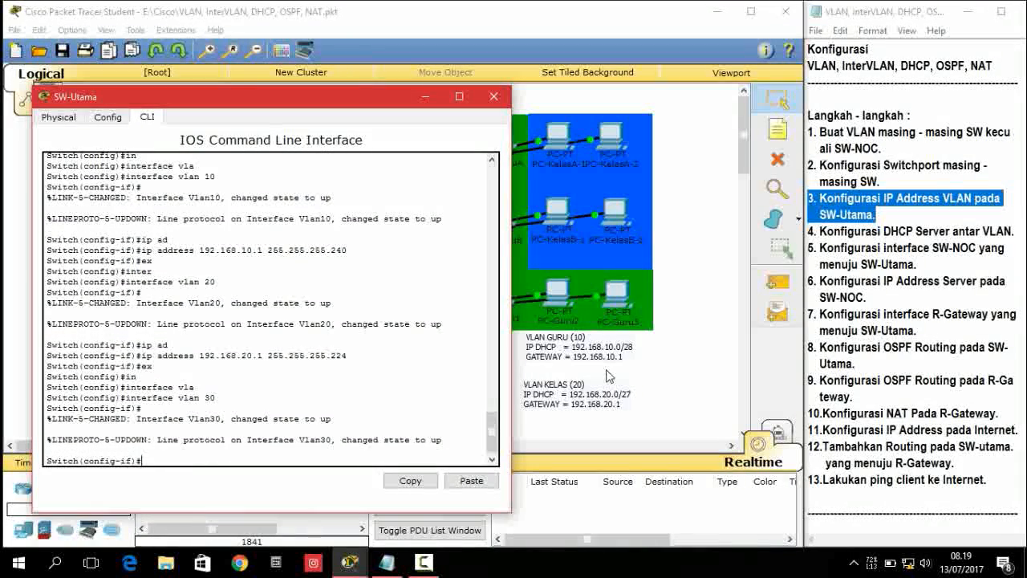
Step: Assign IP address 192.168.30.1 with mask 255.255.255.248 to interface VLAN 30, checking the topology's VLAN TU note, and exit configuration mode completely
text(i)
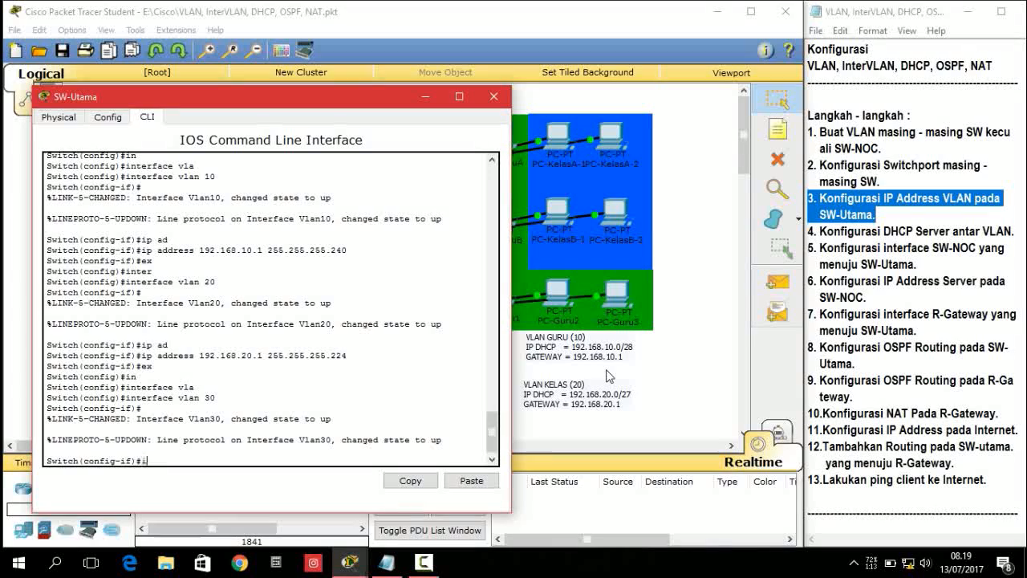
text(p ad)
key(Tab)
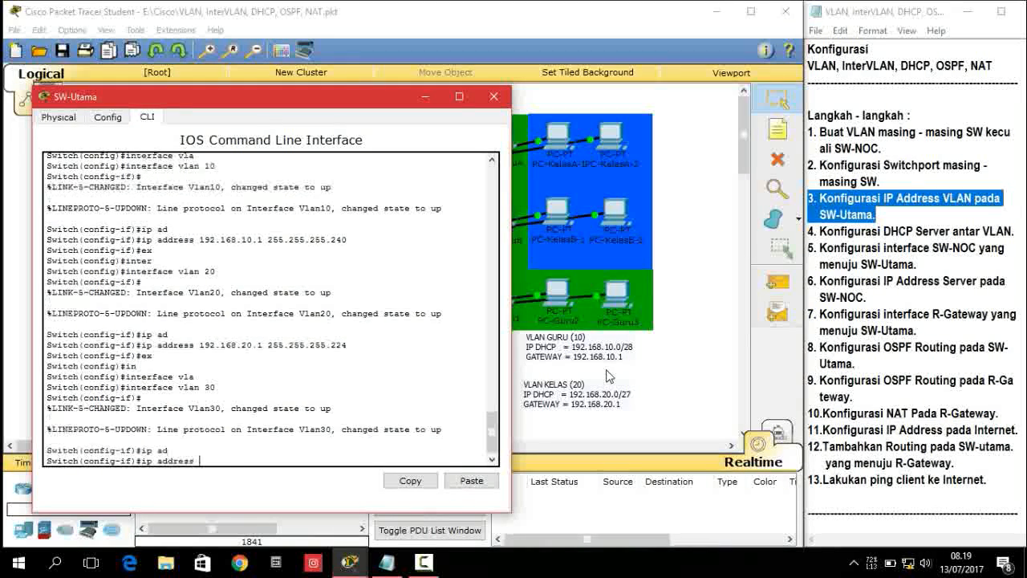
text(19)
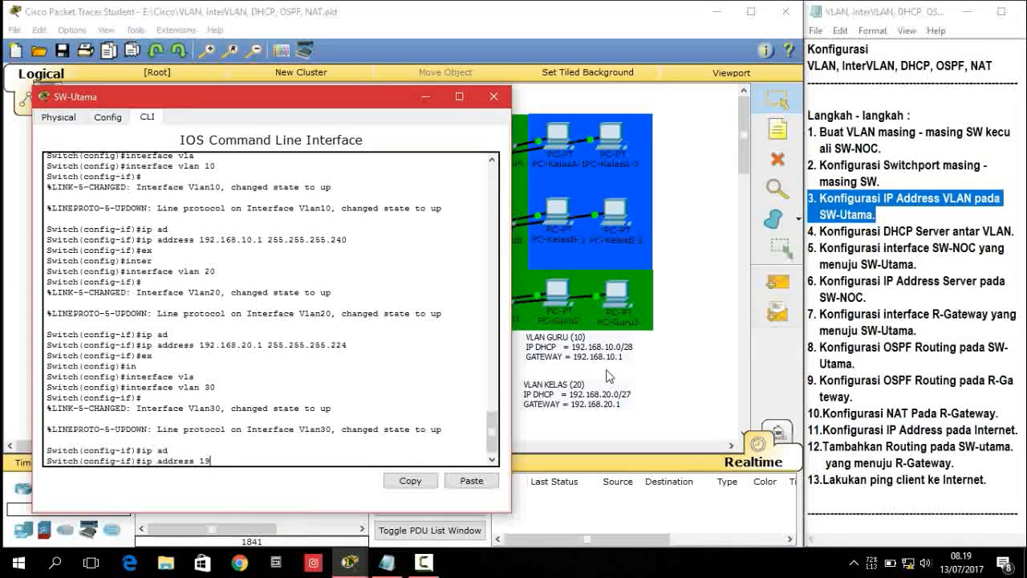
drag(365, 103, 534, 496)
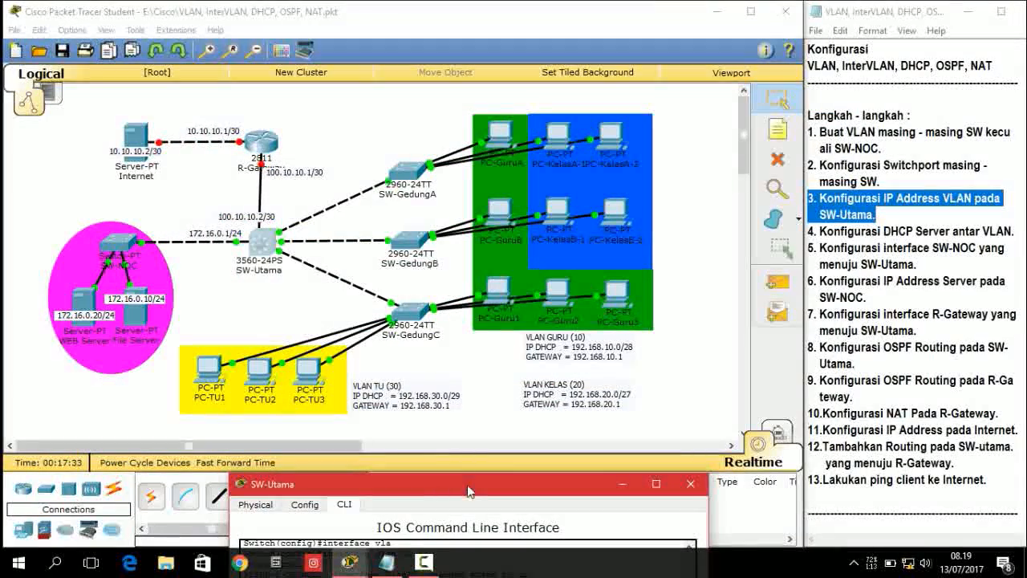
drag(469, 490, 421, 145)
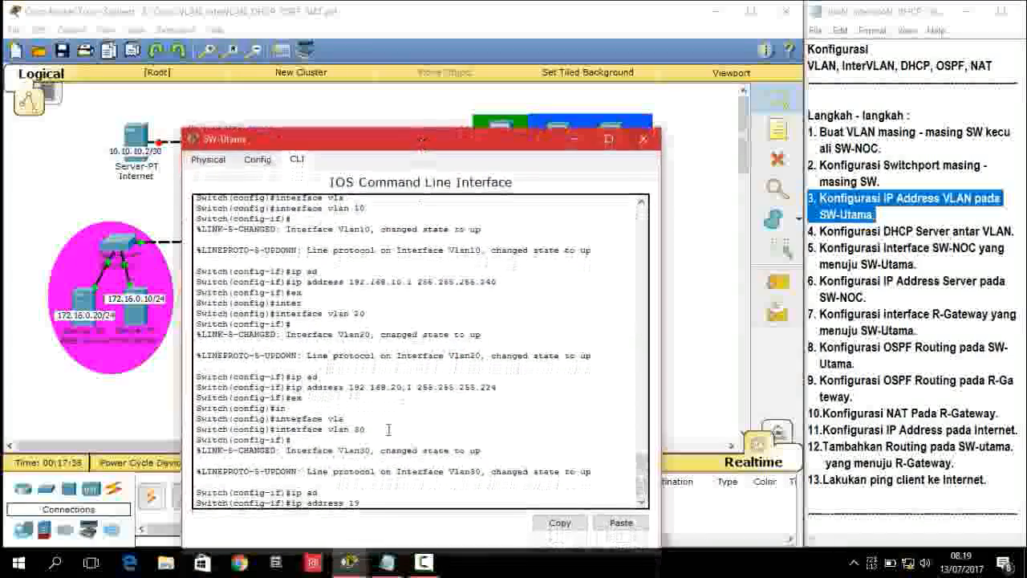
text(2.16)
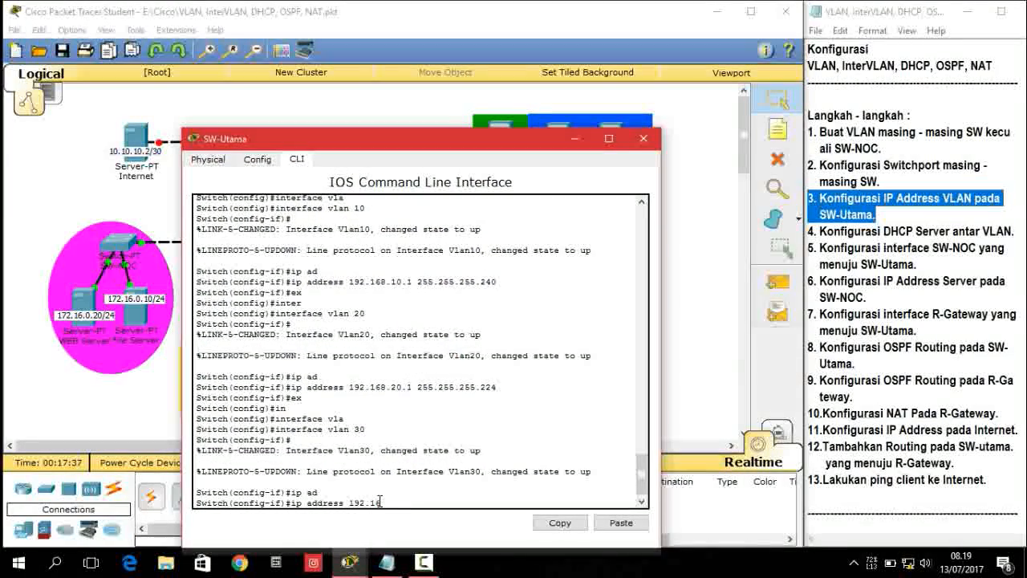
text(8.30.0)
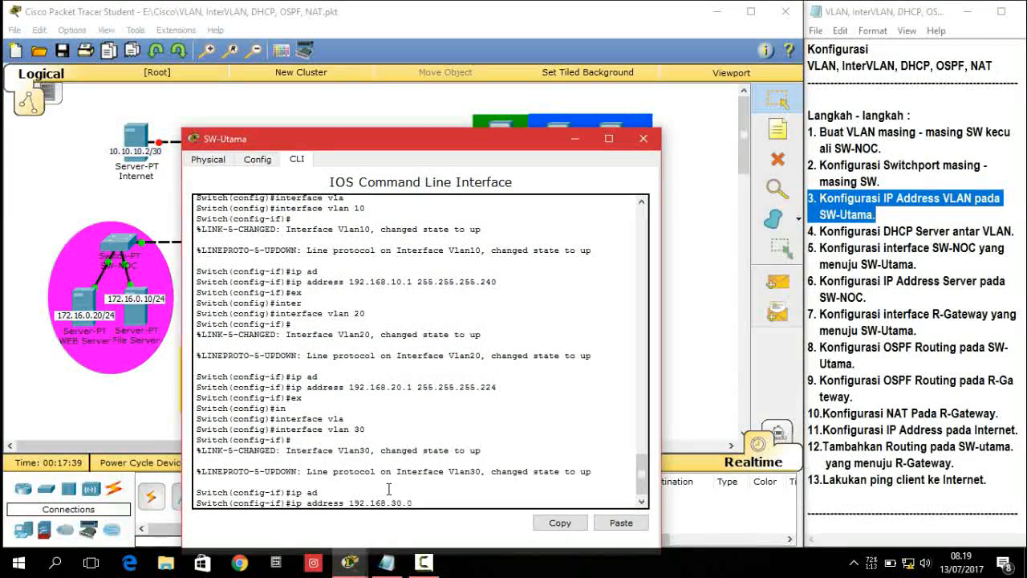
key(BackSpace)
text(1 255.255.255.)
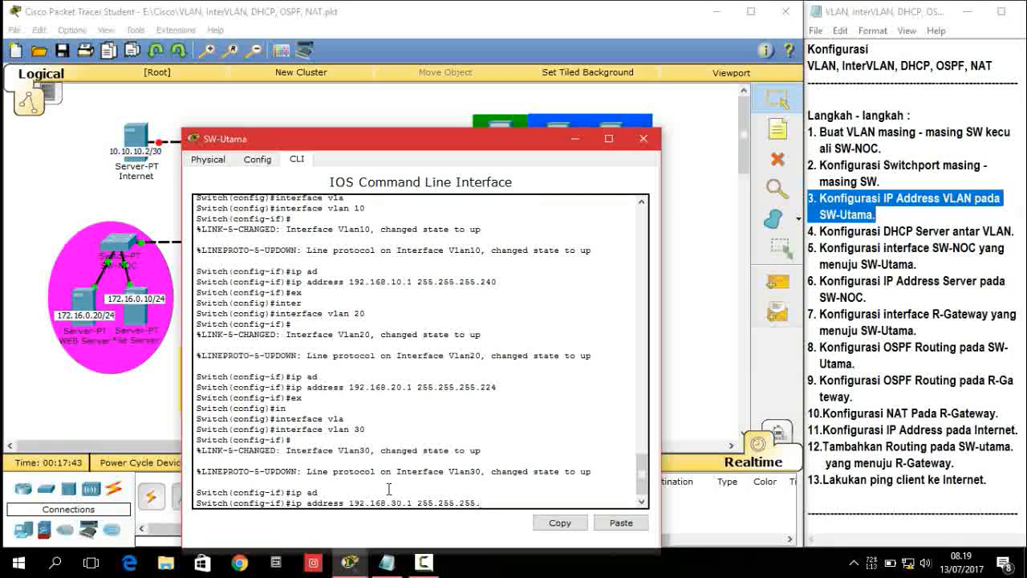
text(248)
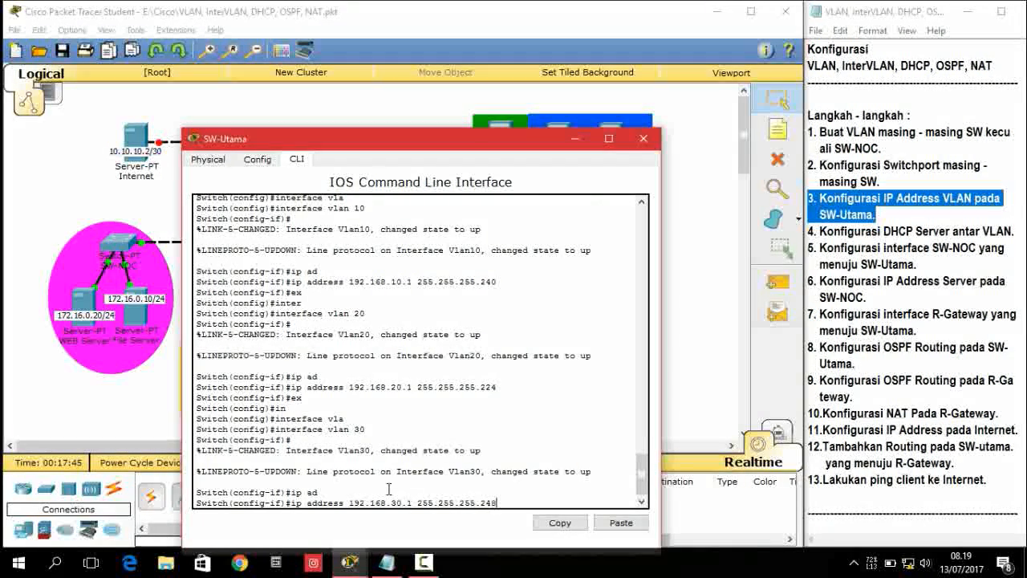
key(Return)
text(ex)
key(Return)
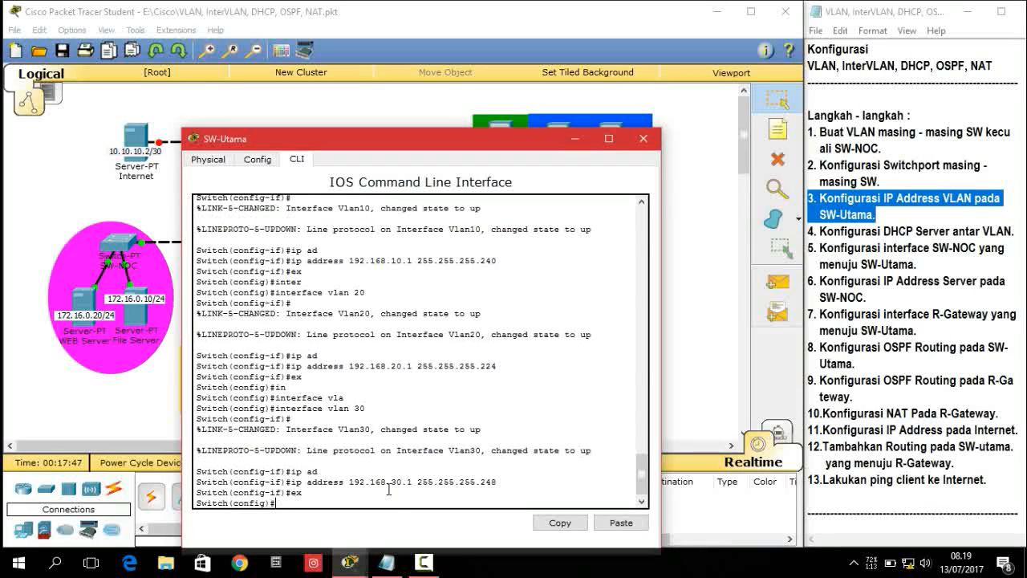
text(ex)
key(Return)
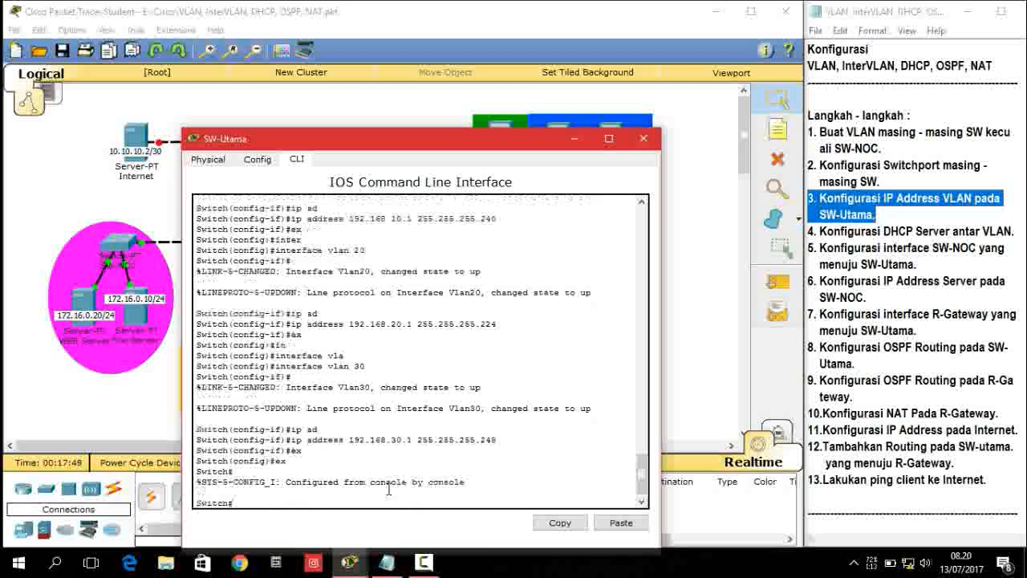
Step: Display SW-Utama's running configuration and page down to check the IP addresses of interfaces VLAN 10, 20 and 30
text(show run)
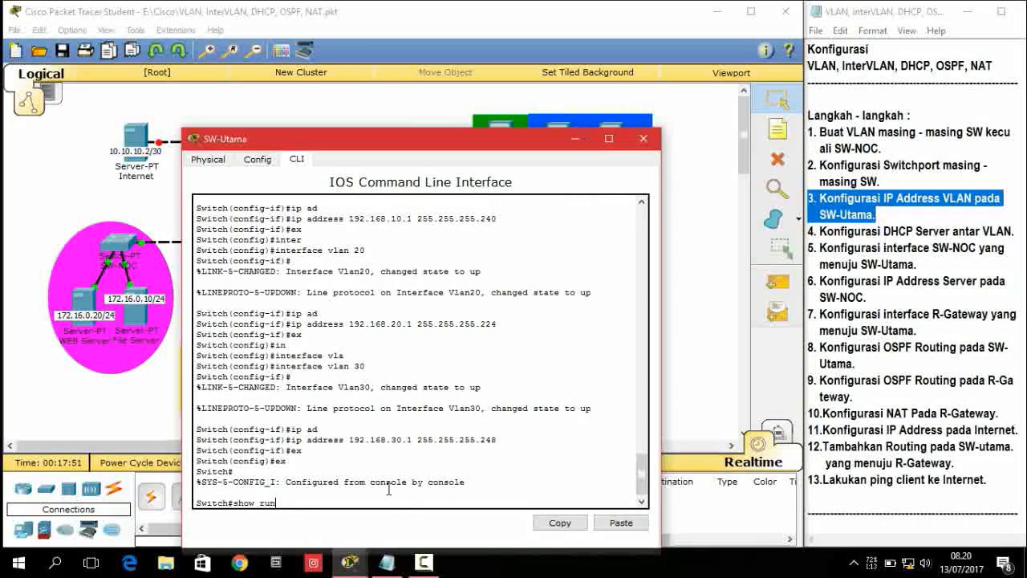
key(Return)
key(Return)
key(Return)
key(Return)
key(Return)
key(Return)
key(Return)
key(Return)
key(Return)
key(Return)
key(Return)
key(Return)
key(Return)
key(Return)
key(Return)
key(Return)
key(Return)
key(Return)
key(Return)
key(Return)
key(Return)
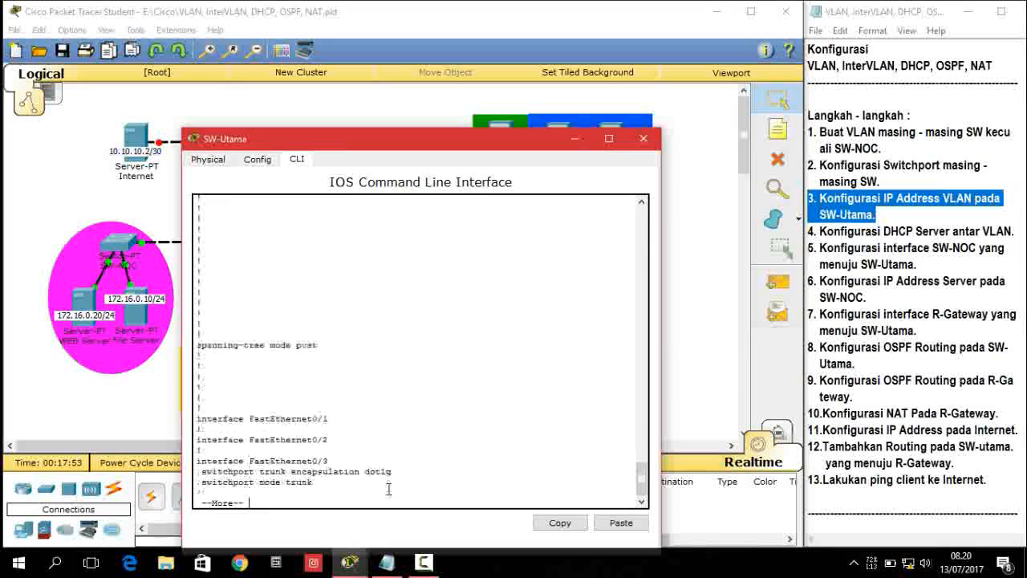
key(Return)
key(Return)
key(Return)
key(Return)
key(Return)
key(Return)
key(Return)
key(Return)
key(Return)
key(Return)
key(Return)
key(Return)
key(Return)
key(Return)
key(Return)
key(Return)
key(Return)
key(Return)
key(Return)
key(Return)
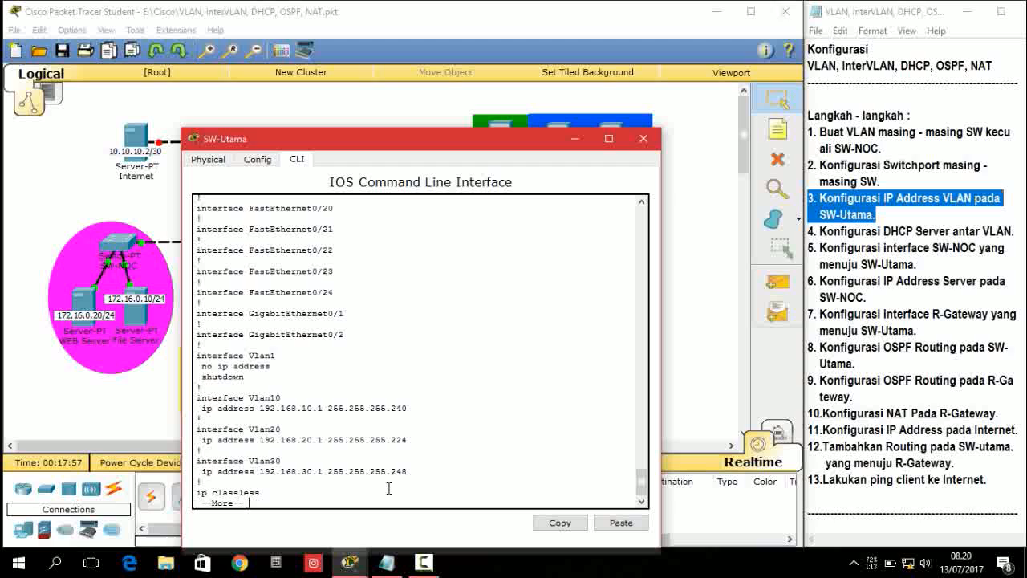
Step: Page through SW-Utama's running configuration from the VLAN interface addresses to its end, and close the switch's window
drag(410, 471, 199, 395)
click(270, 497)
key(Return)
key(Return)
key(Return)
key(Return)
key(Return)
key(Return)
key(Return)
key(Return)
key(Return)
key(Return)
key(Return)
key(Return)
key(Return)
key(Return)
key(Return)
key(Return)
key(Return)
key(Return)
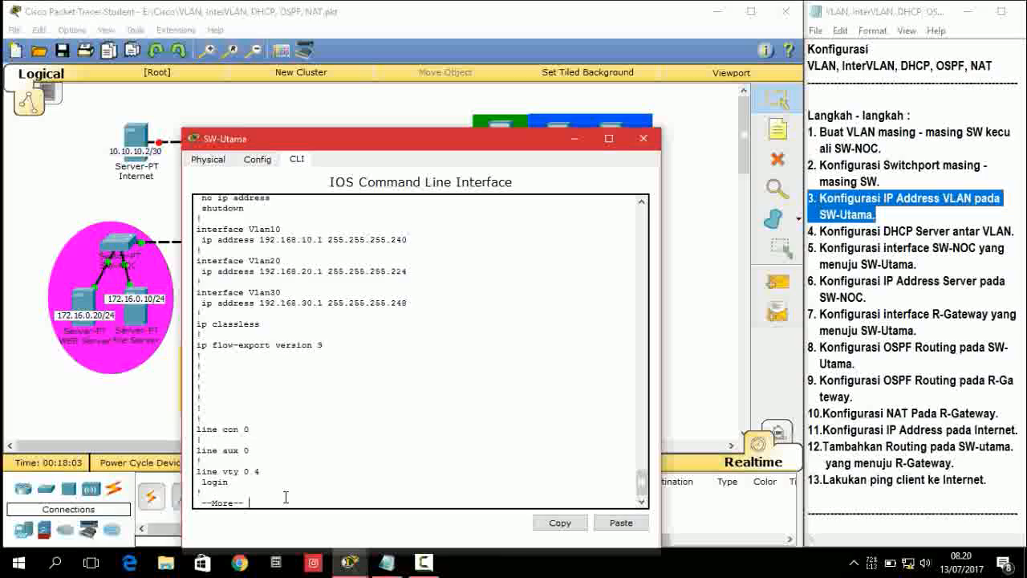
key(Return)
key(Return)
key(Return)
key(Return)
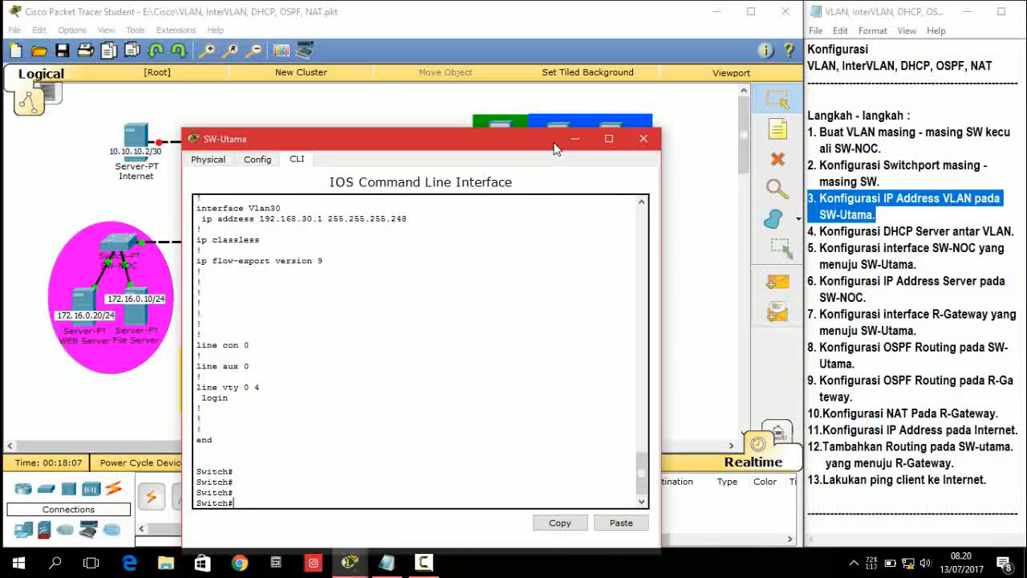
click(644, 138)
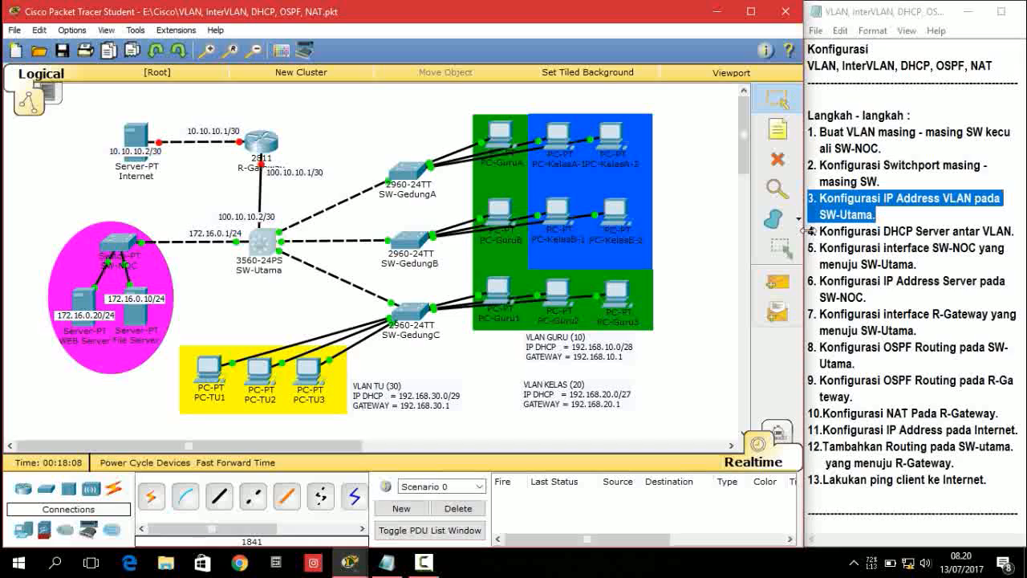
Step: Highlight step 4, "Konfigurasi DHCP Server antar VLAN", in the Notepad notes and return to the Packet Tracer topology
drag(808, 231, 1018, 232)
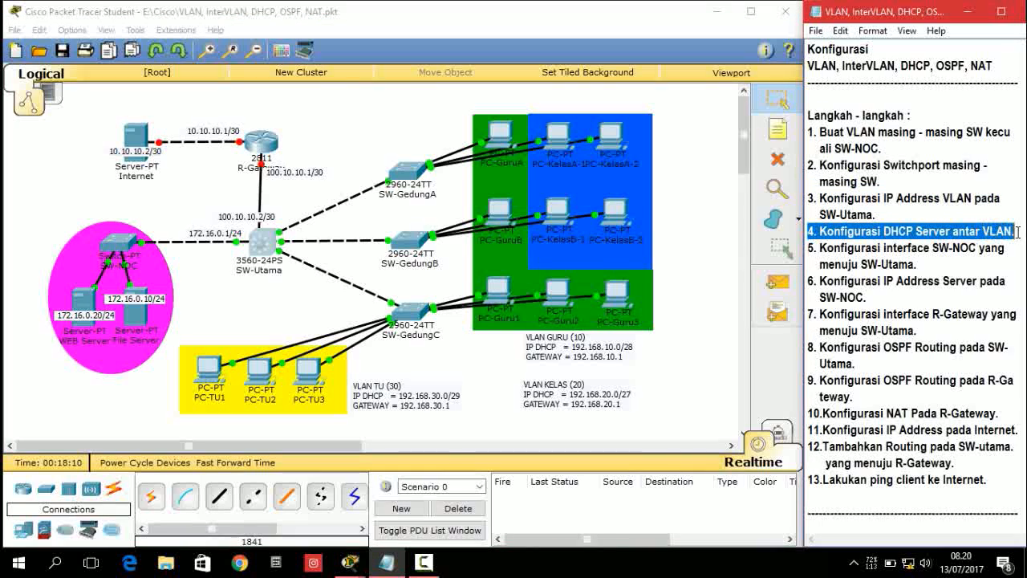
click(730, 253)
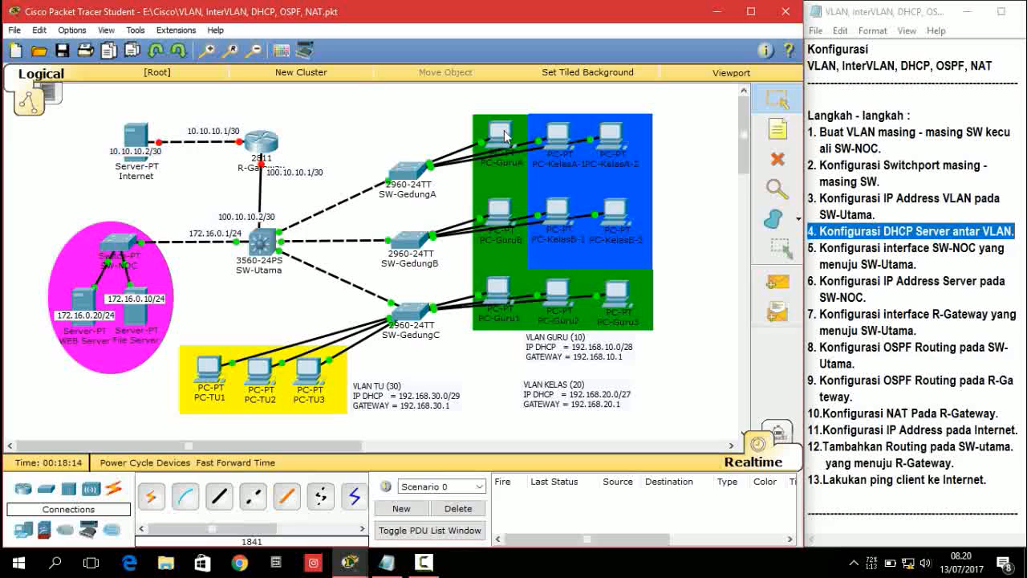
mouse_move(506, 164)
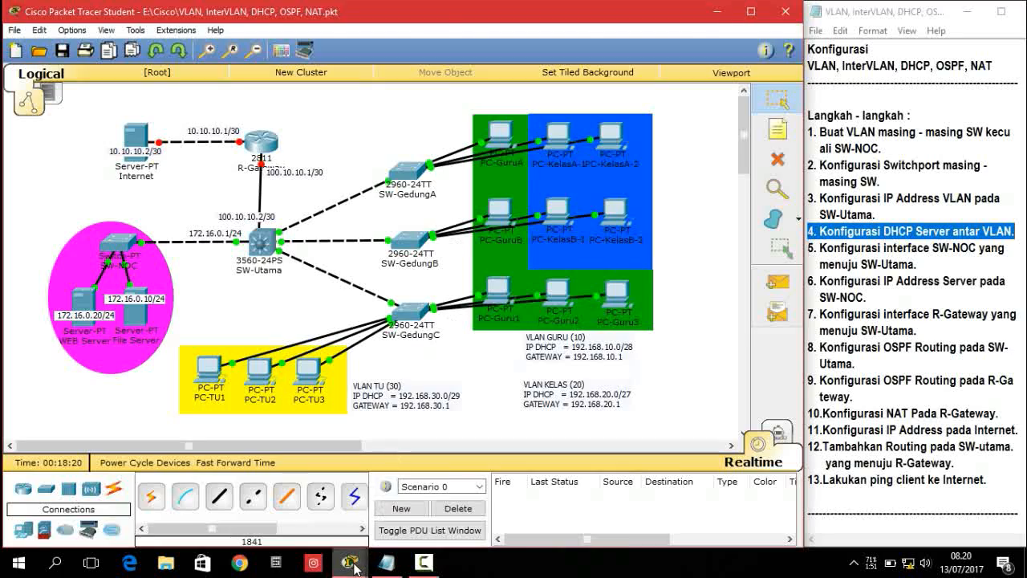
mouse_move(354, 568)
Step: Reopen SW-Utama's command line, enter global configuration mode and create the DHCP pool vlan10
click(610, 473)
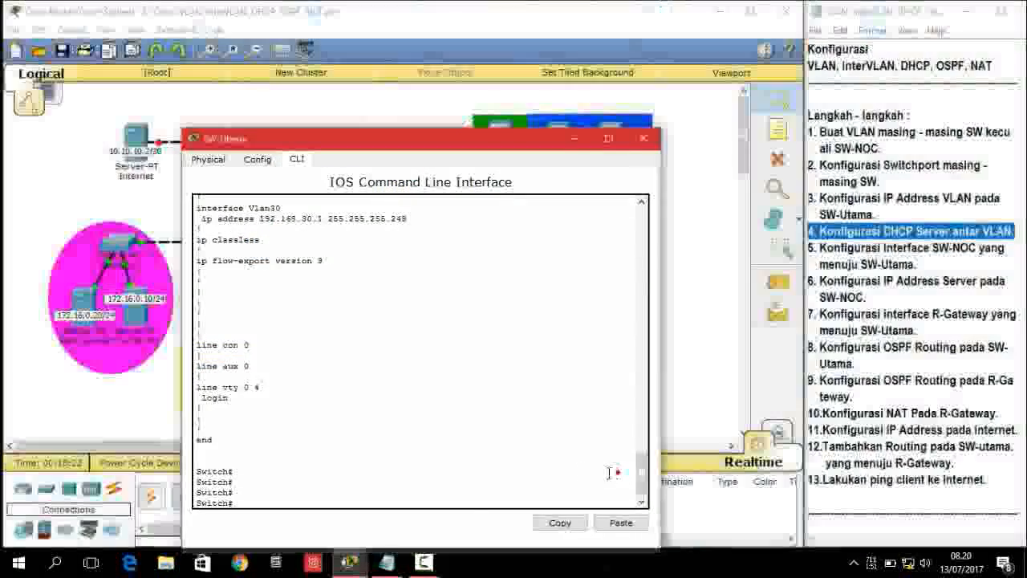
text(c)
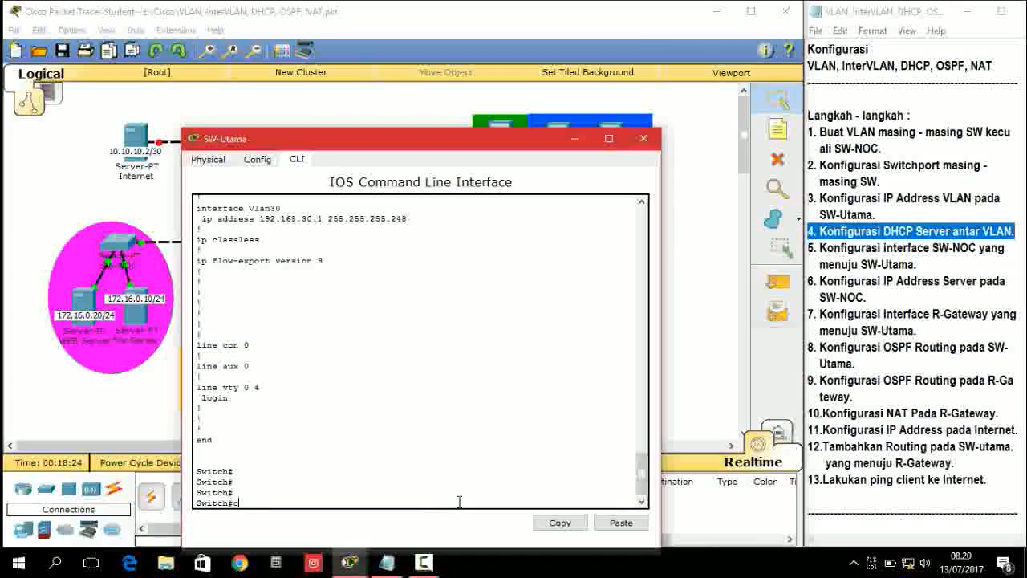
text(onf t)
key(Return)
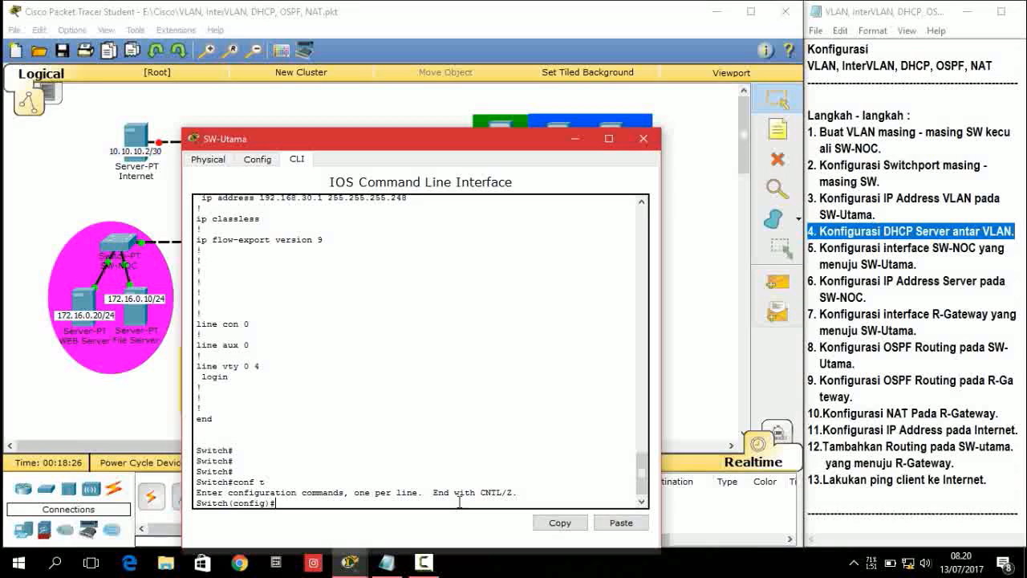
text(ip dh)
key(Tab)
text(po)
key(Tab)
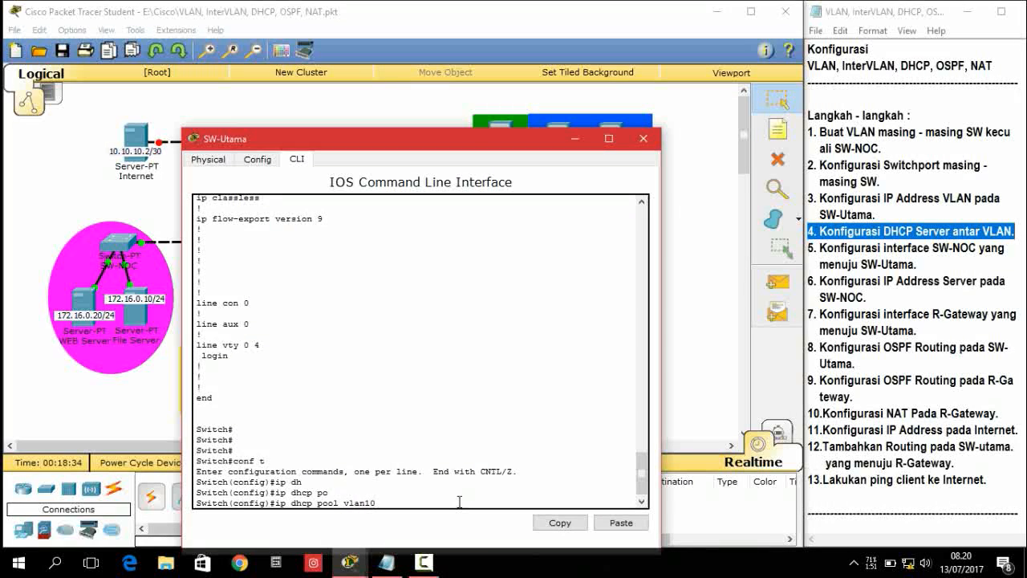
text(vlan10)
key(Return)
Step: Give pool vlan10 network 192.168.10.0 with mask 255.255.255.240 and default router 192.168.10.1, and return to global configuration
text(ne)
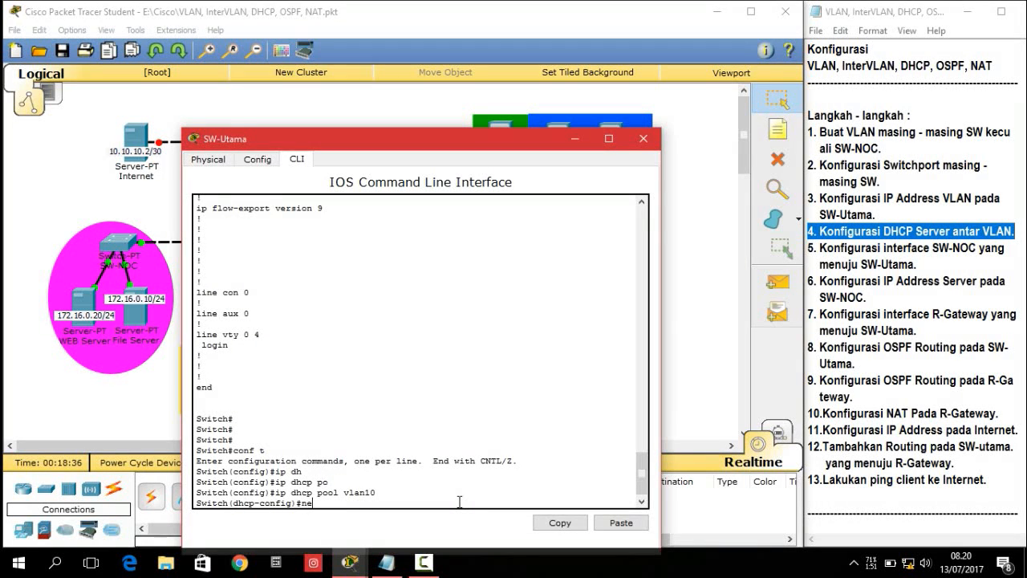
text(twork 192.168.10.0 255.255.255.)
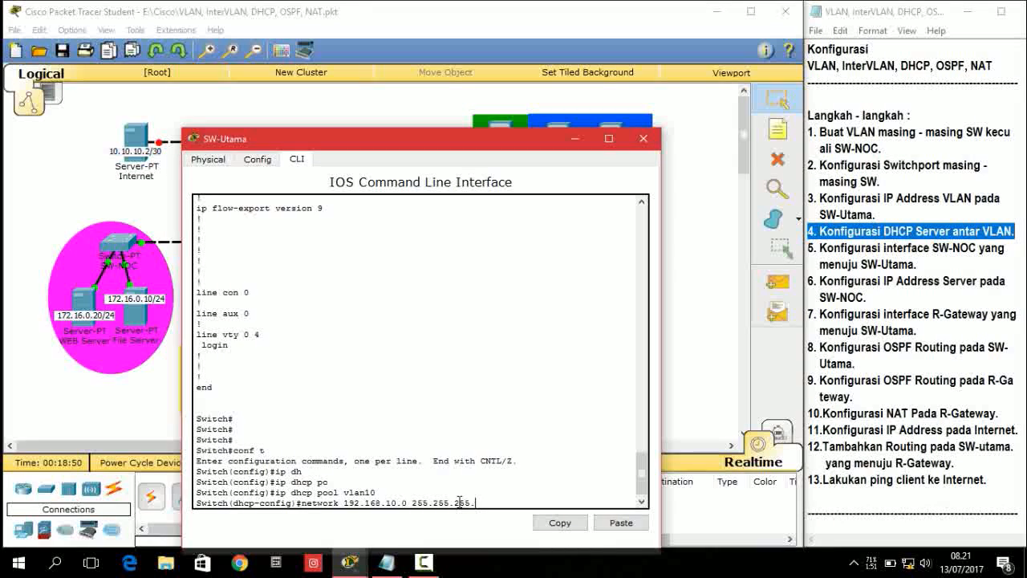
text(240)
key(Return)
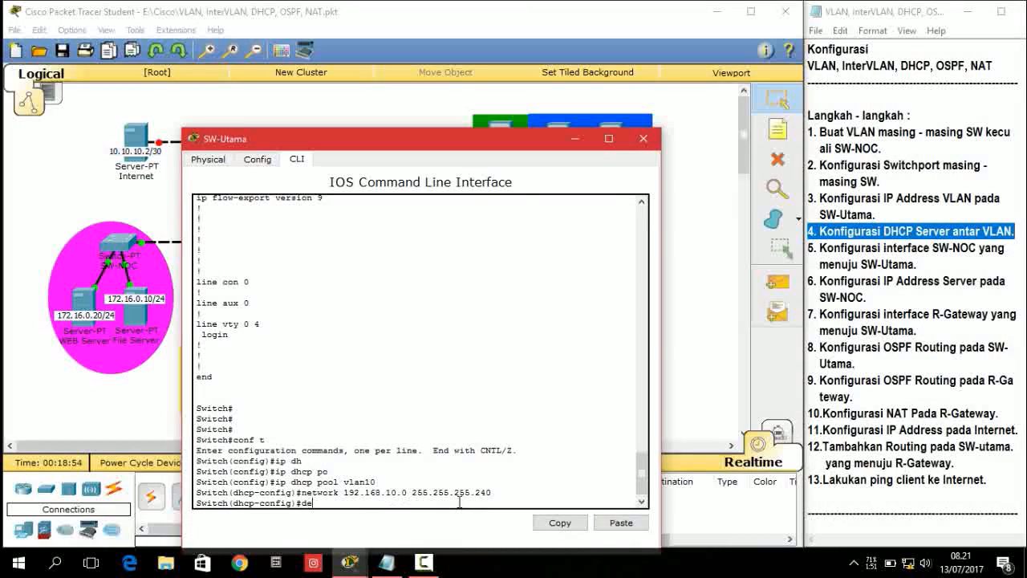
text(def)
key(Tab)
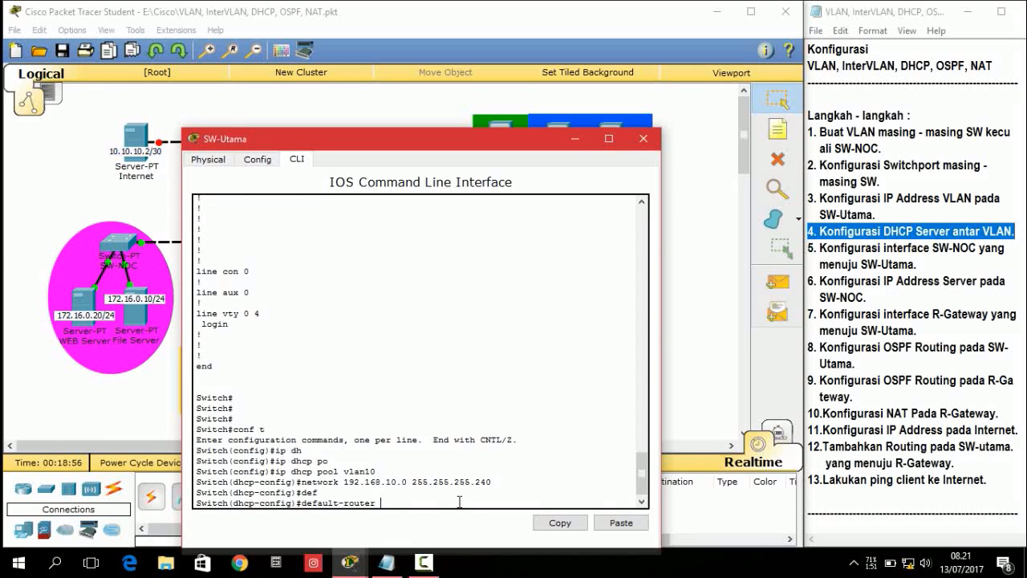
text(192.168.10.1)
key(Return)
text(e)
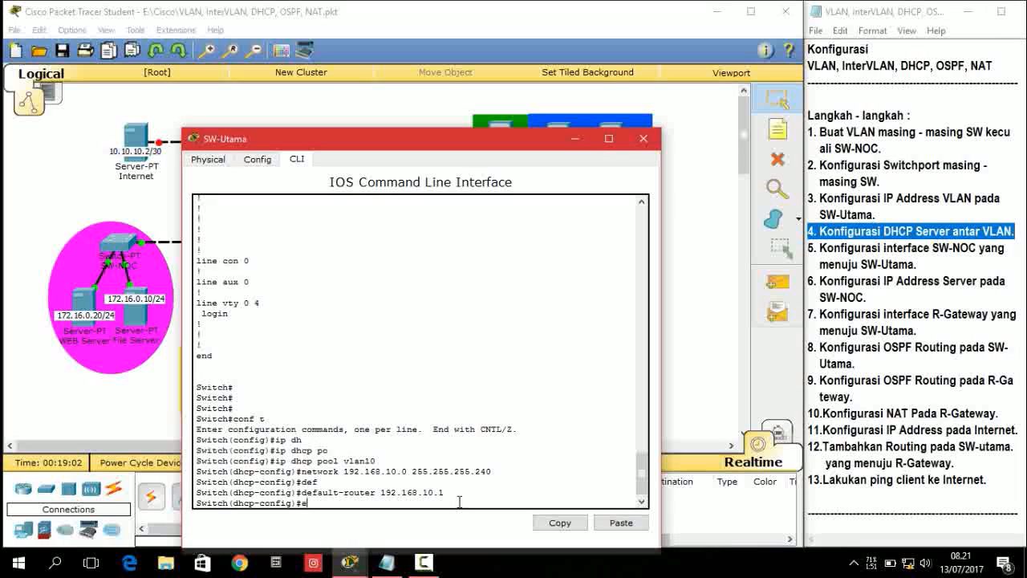
text(x)
key(Return)
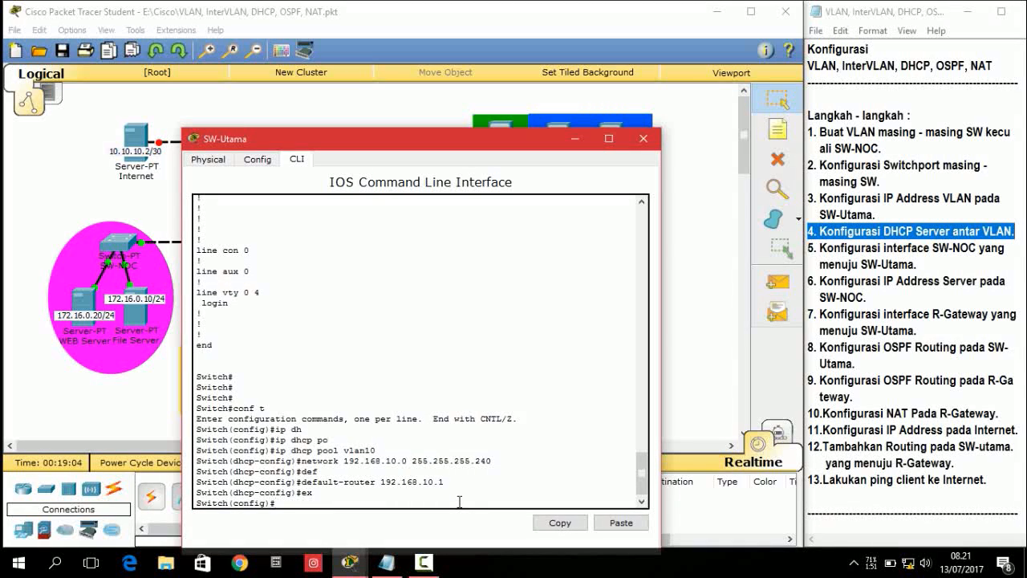
Step: Create the DHCP pool vlan20 on SW-Utama
text(ip d)
text(hc)
key(Tab)
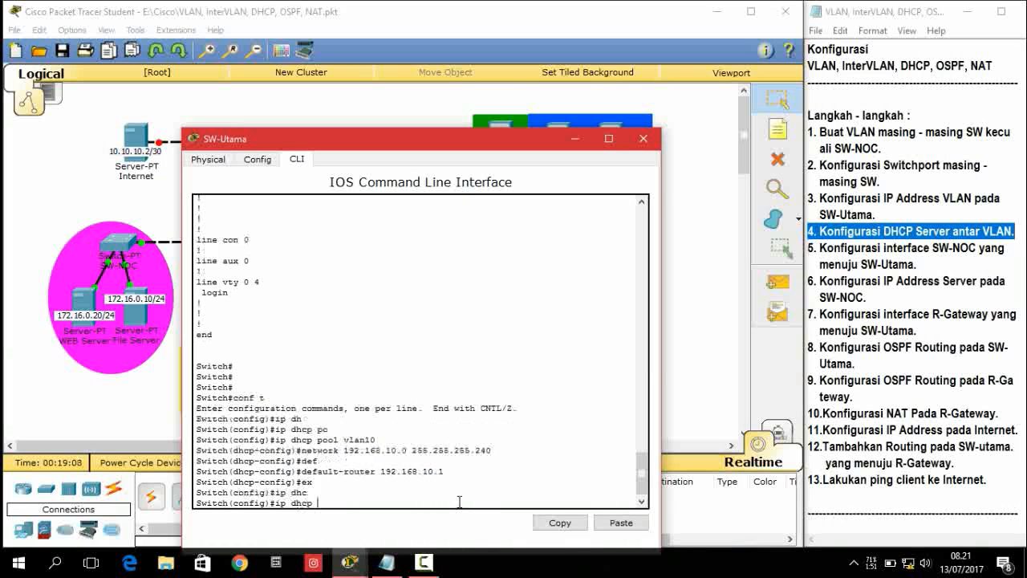
text(po)
key(Tab)
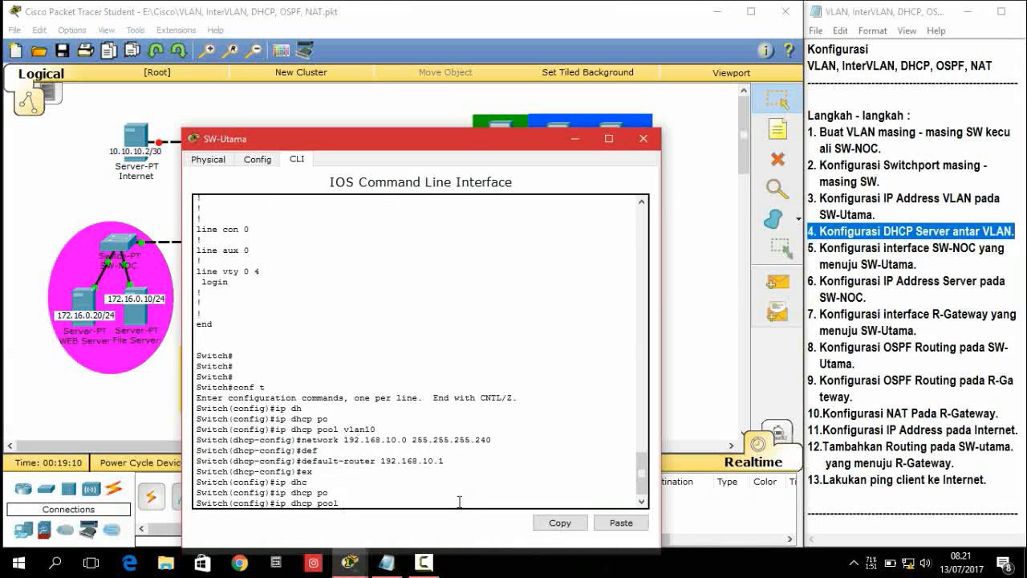
text(vlan20)
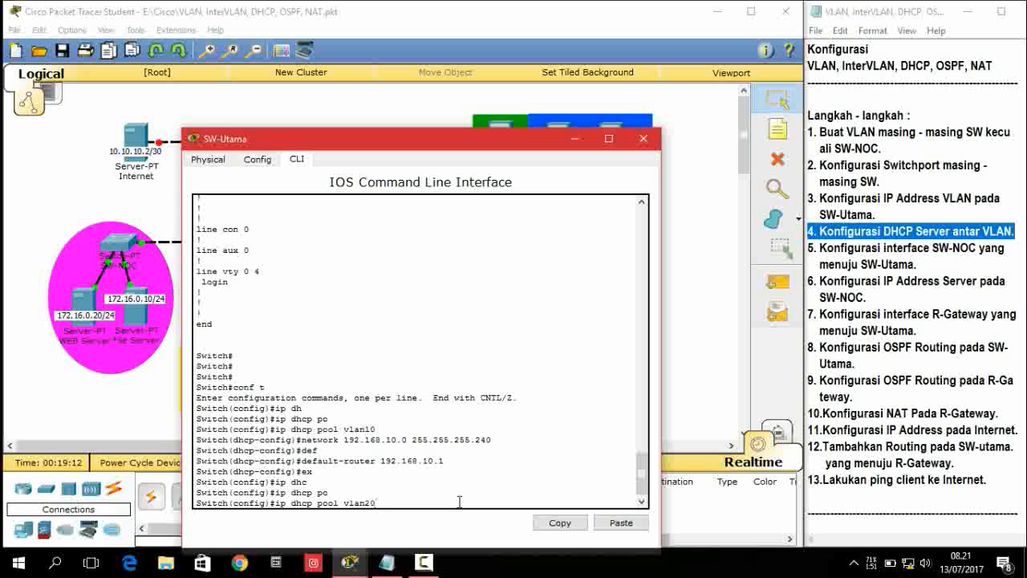
key(Return)
Step: Give pool vlan20 network 192.168.20.0 with mask 255.255.255.224 and default router 192.168.20.1, and return to global configuration
text(netw)
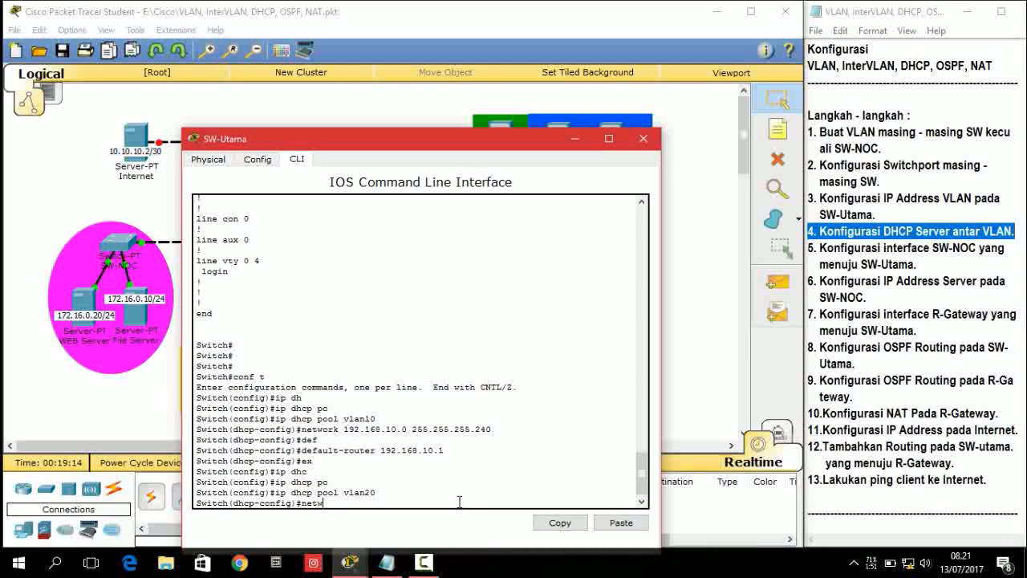
text(ork 192.168.20.0 2)
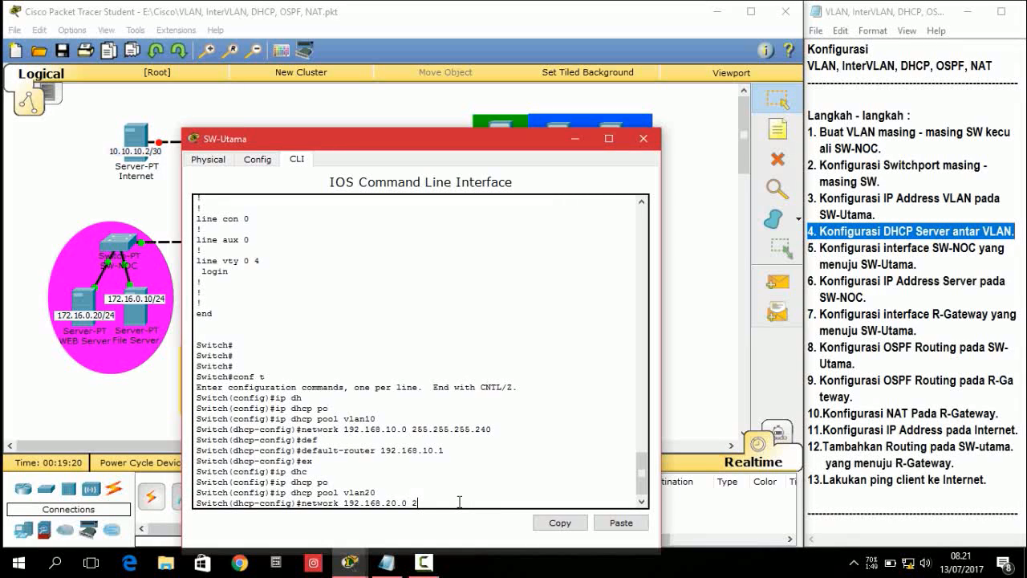
text(55.255.)
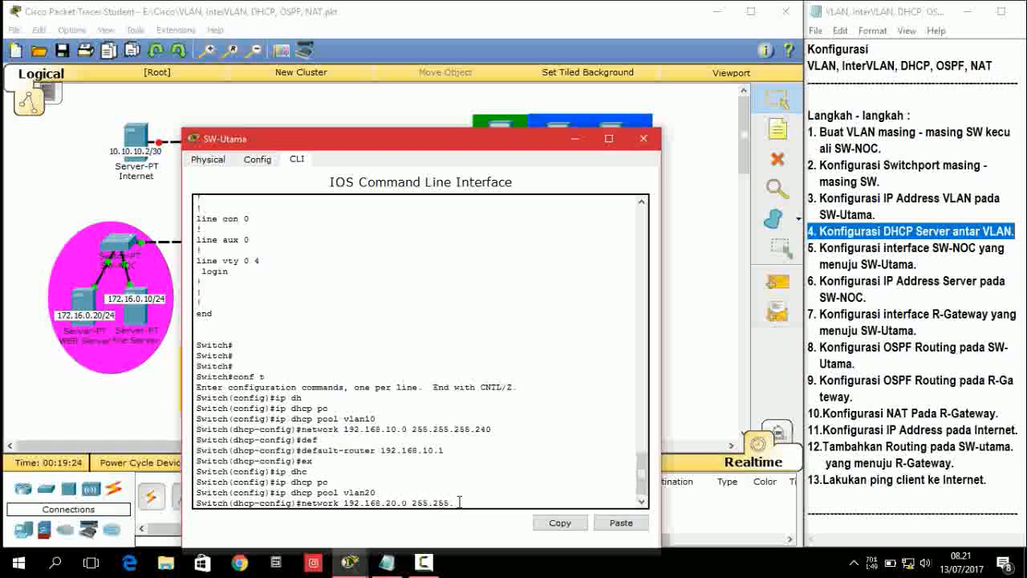
text(255.255.224)
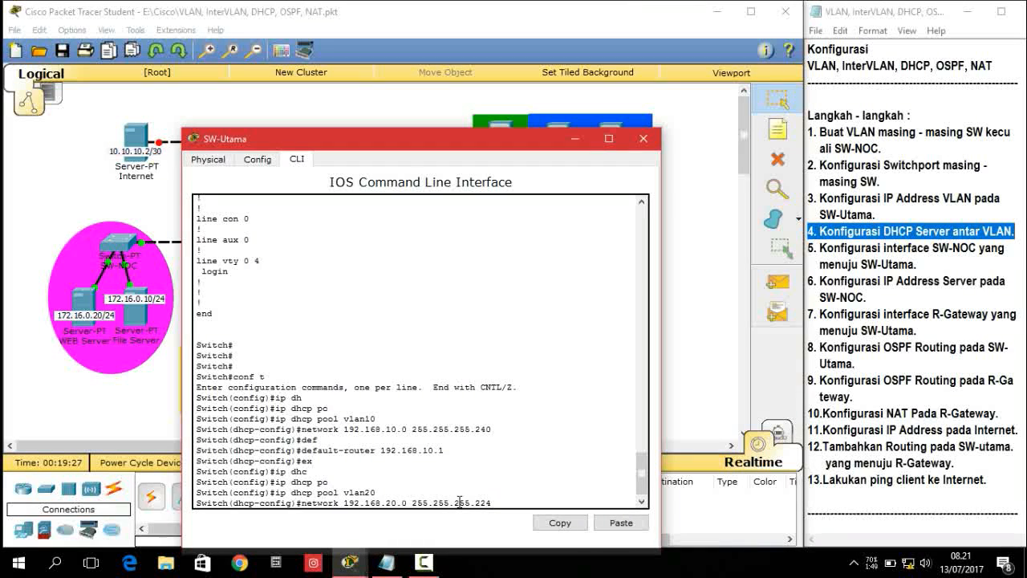
key(Return)
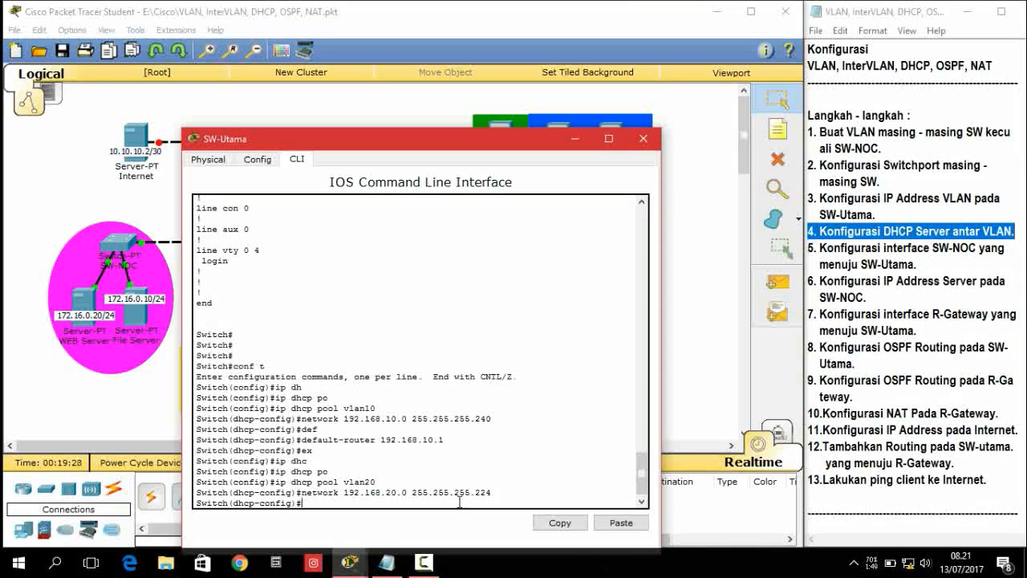
text(def)
key(Tab)
text(192.1)
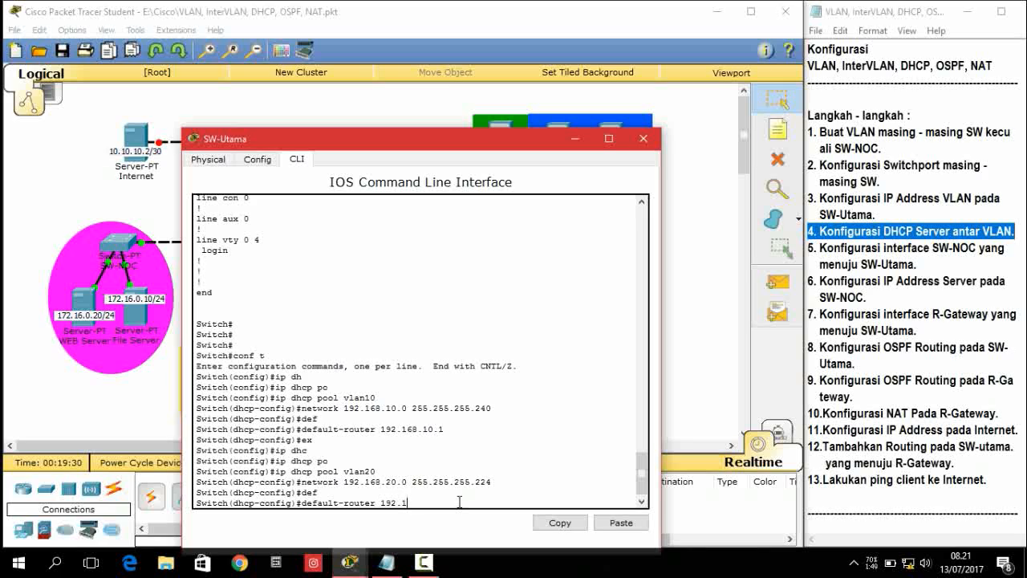
text(68.20.1)
key(Return)
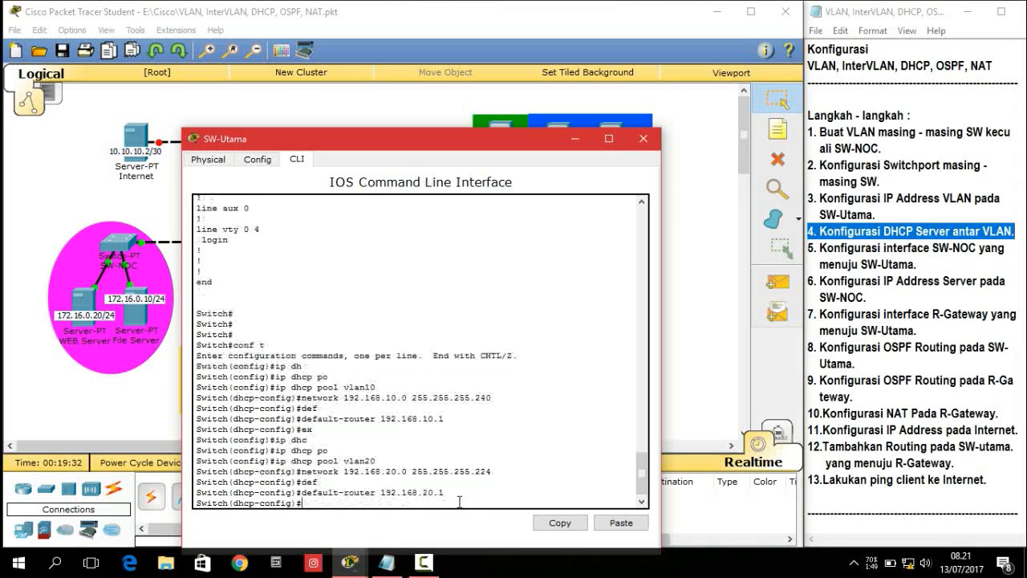
text(ex)
key(Return)
key(Return)
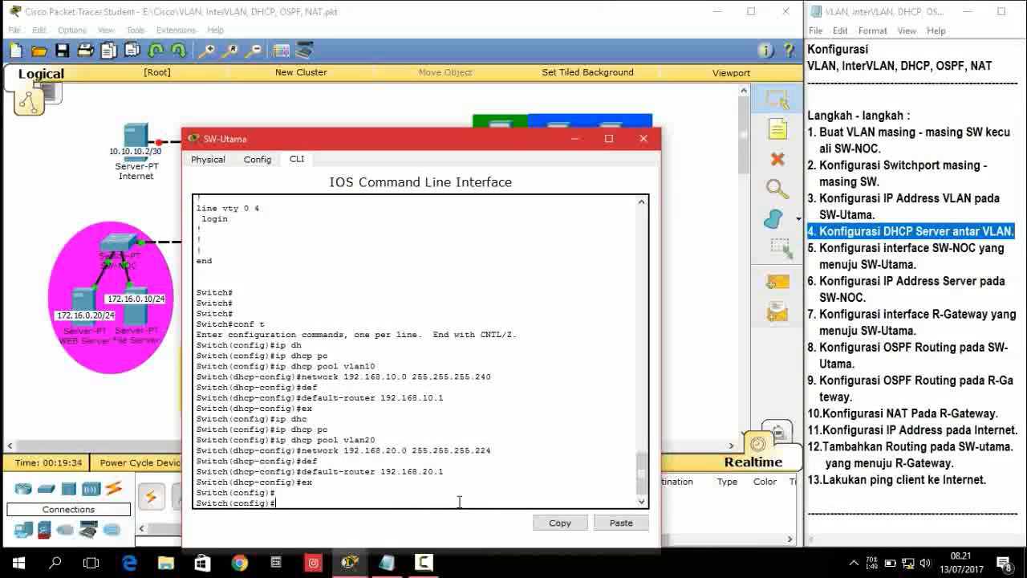
Step: Create the DHCP pool vlan30 on SW-Utama
text(ip dh)
key(Tab)
text(po)
key(Tab)
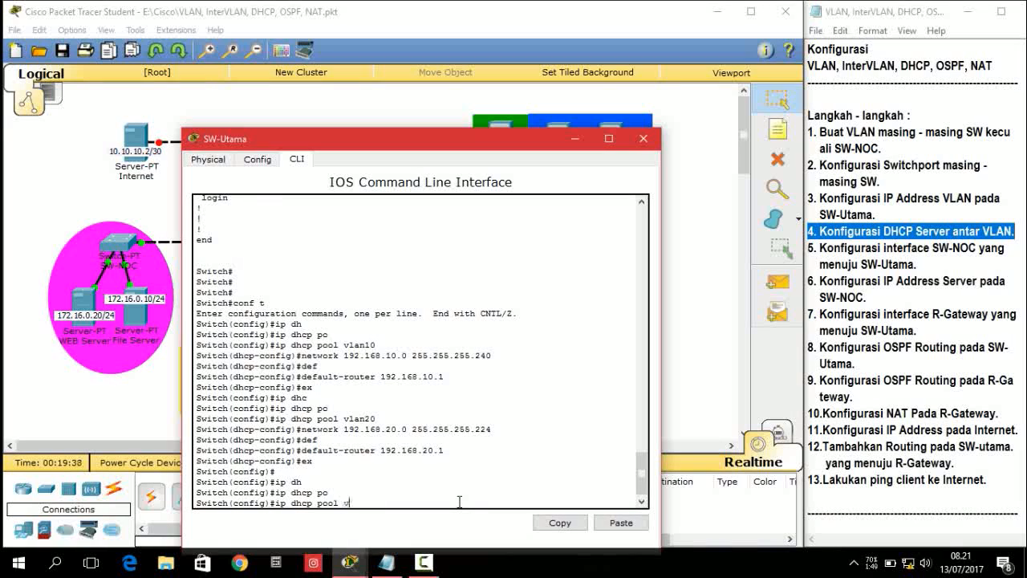
text(vlan30)
key(Return)
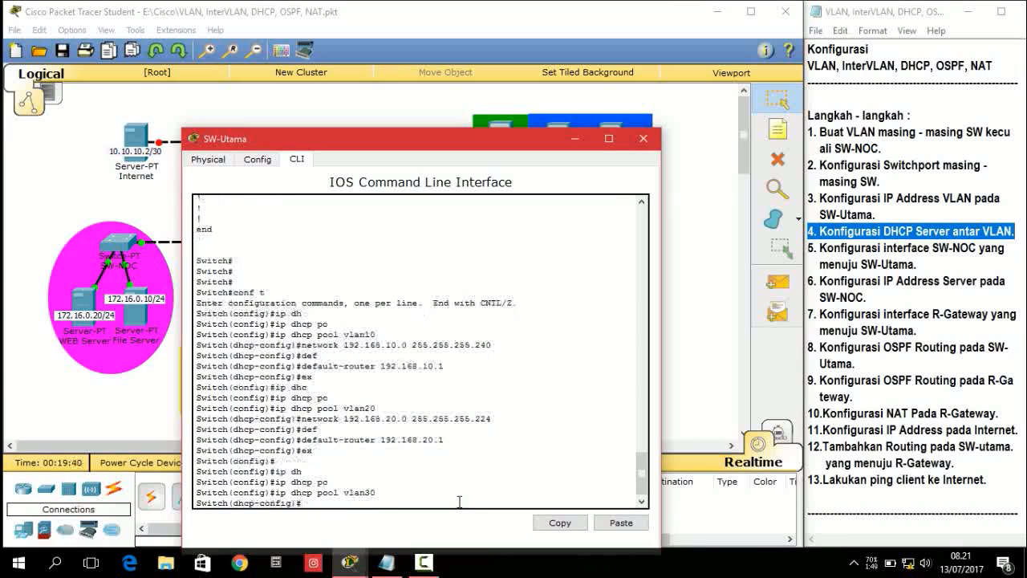
Step: Give pool vlan30 network 192.168.30.0 with mask 255.255.255.248 and default router 192.168.30.1, and exit configuration mode completely
text(network)
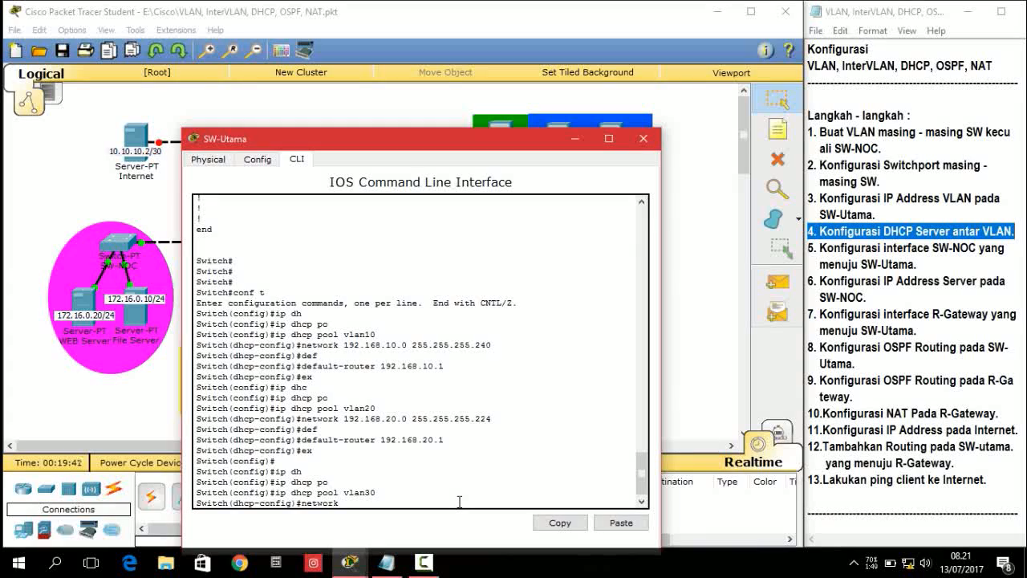
text( 192.168.30.0 255.255.255.248)
key(Return)
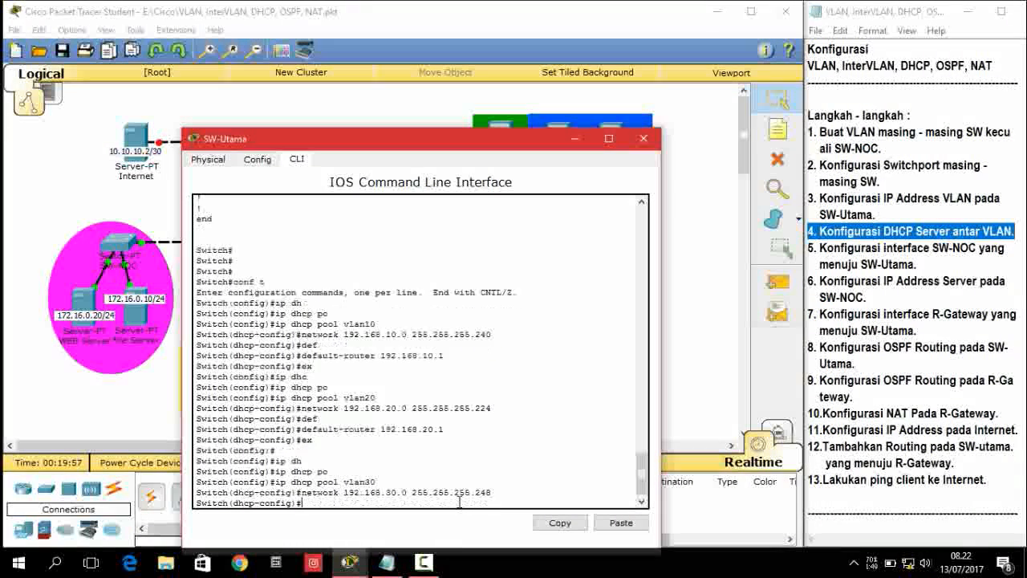
text(def)
key(Tab)
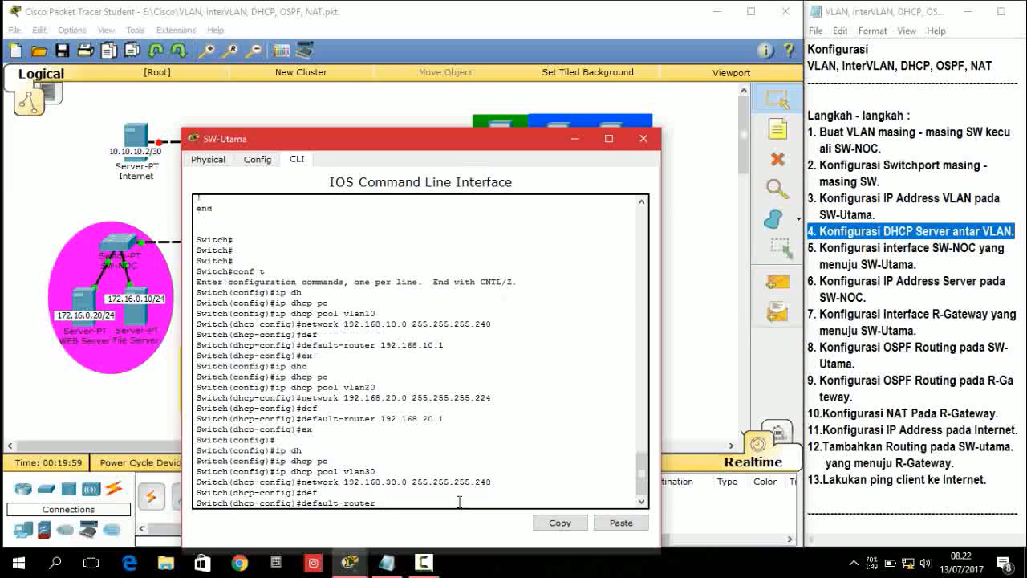
text(192.168.30.1)
key(Return)
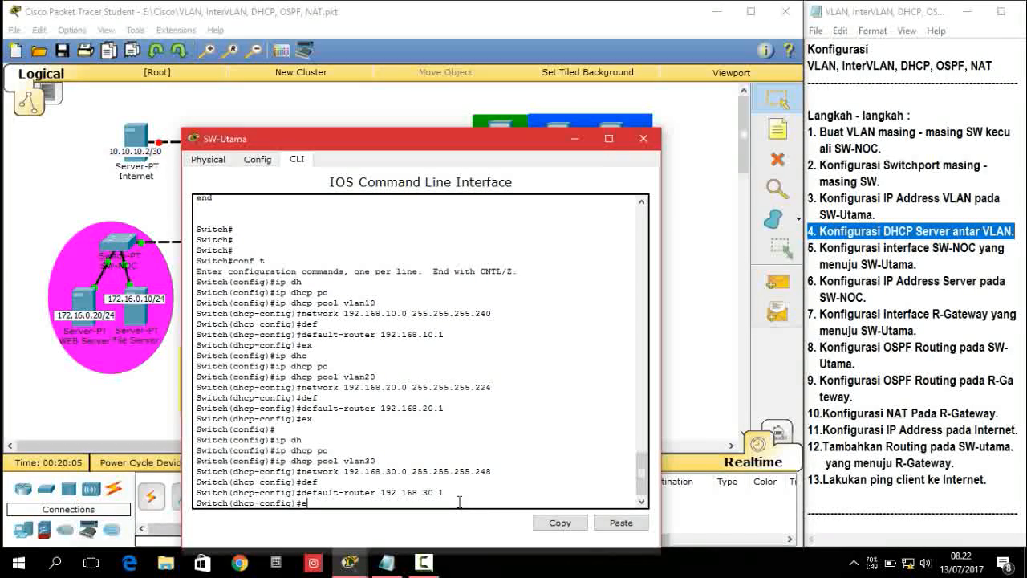
text(ex)
key(Return)
text(ex)
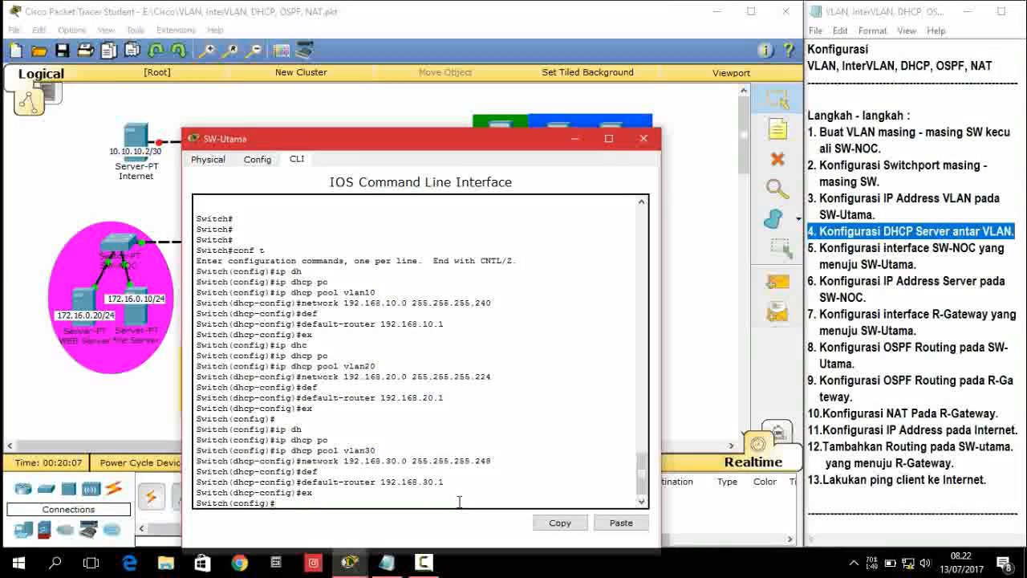
key(Return)
Step: Show the running configuration of SW-Utama and check the DHCP pool entries for vlan10, vlan20 and vlan30
text(sh)
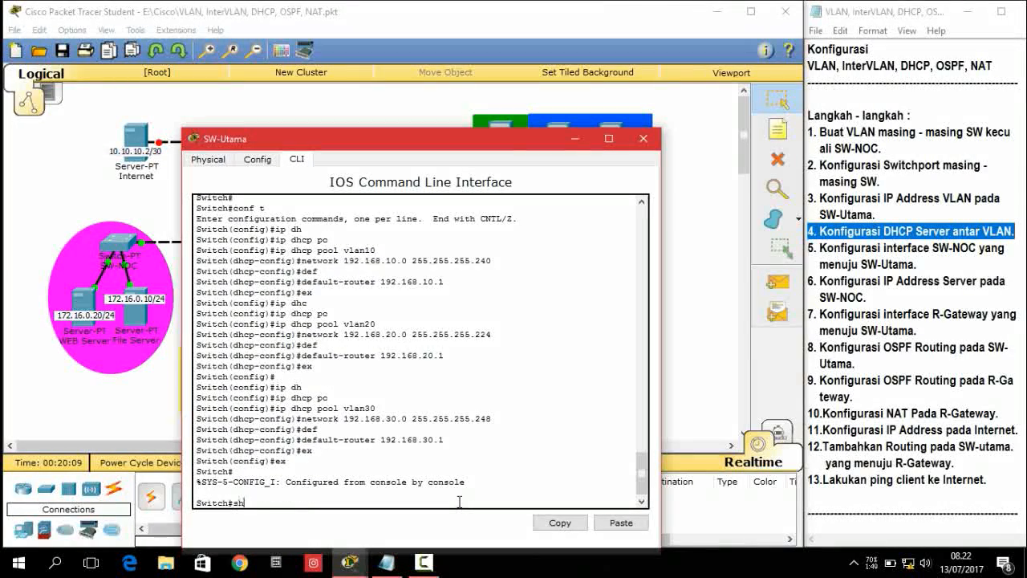
text(wo)
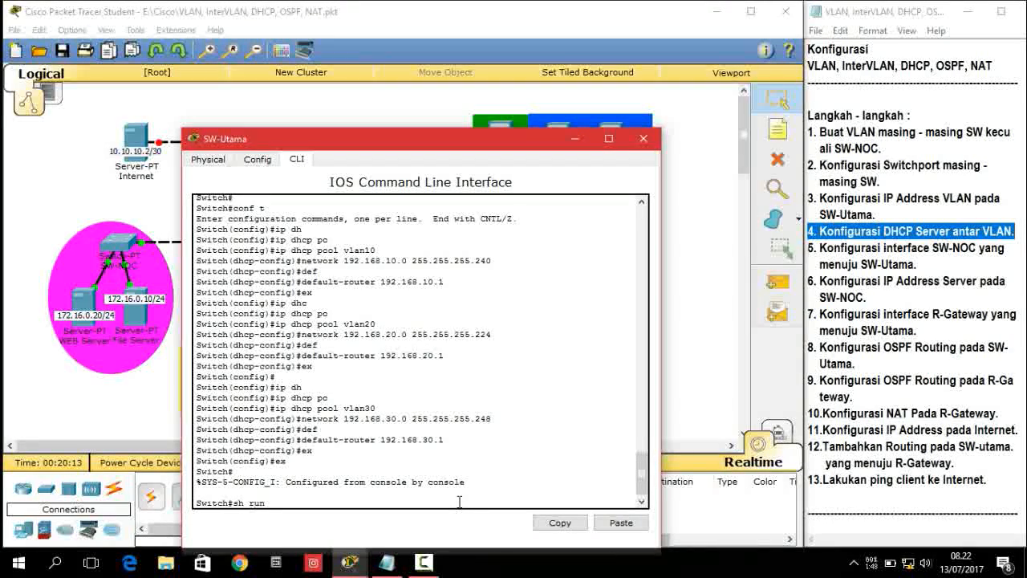
key(Return)
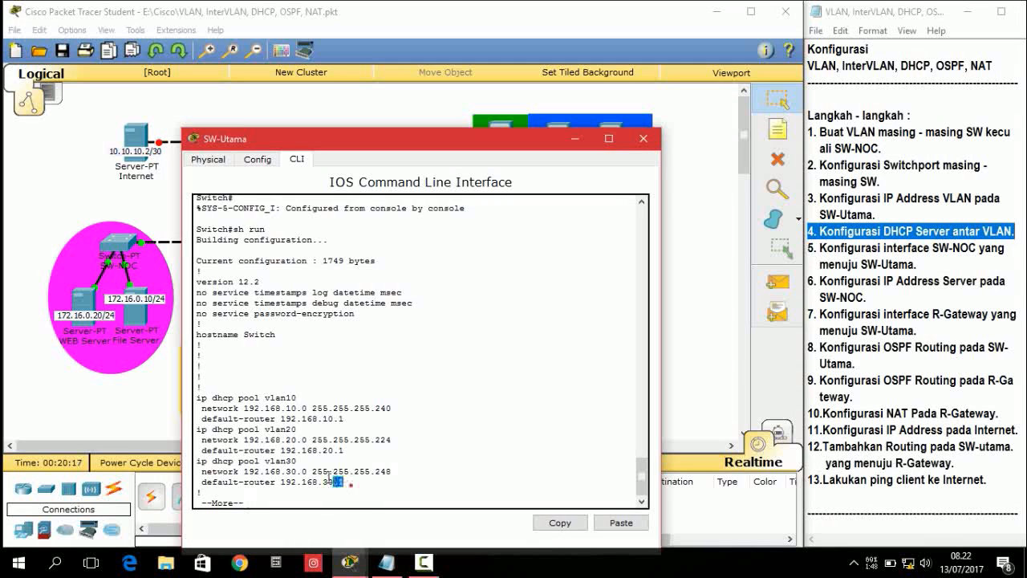
drag(345, 482, 318, 472)
drag(298, 397, 275, 393)
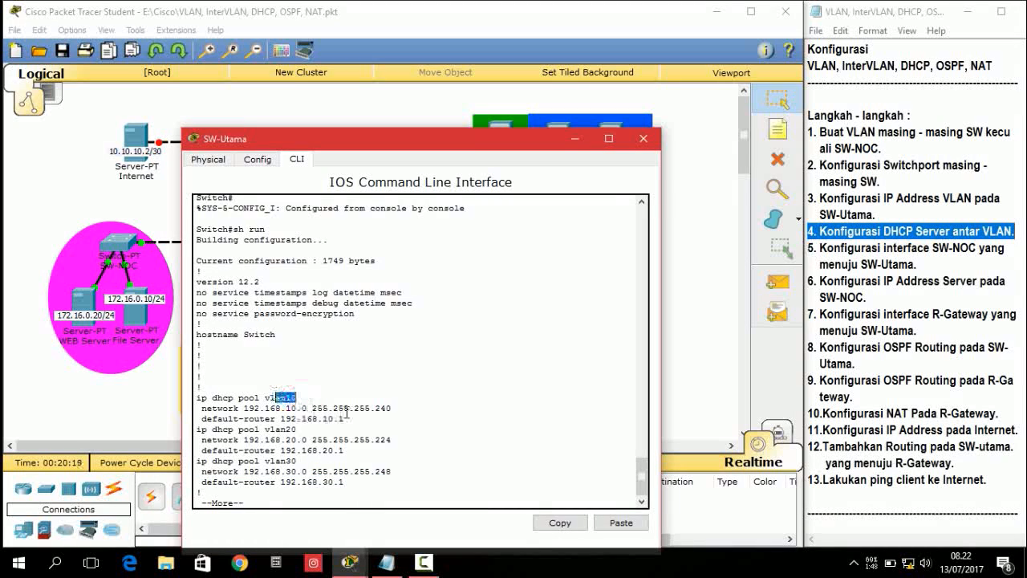
drag(347, 418, 319, 419)
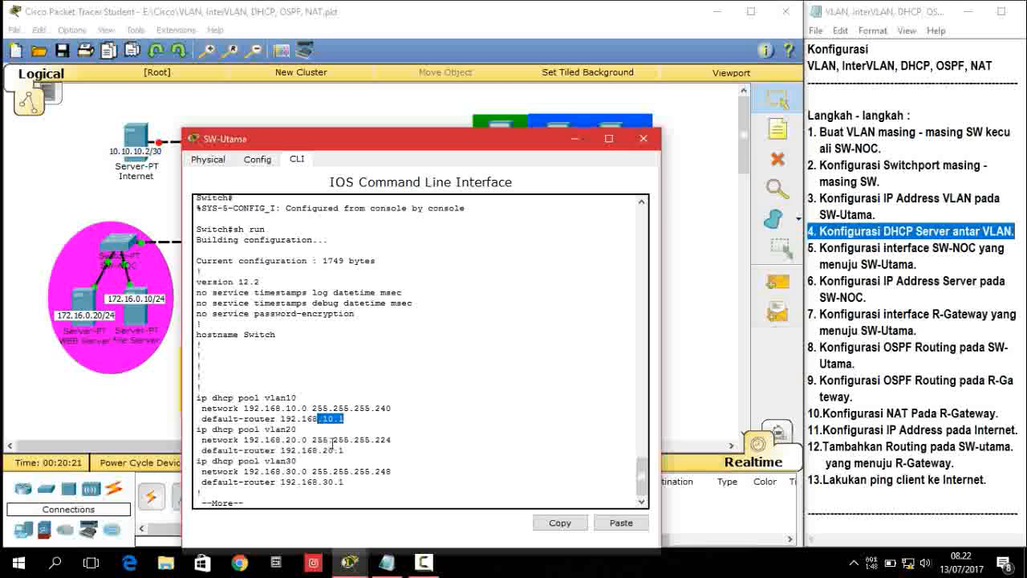
Step: Page through the rest of the running configuration to the VLAN interface addresses, leave the listing and return to the topology
click(341, 500)
key(space)
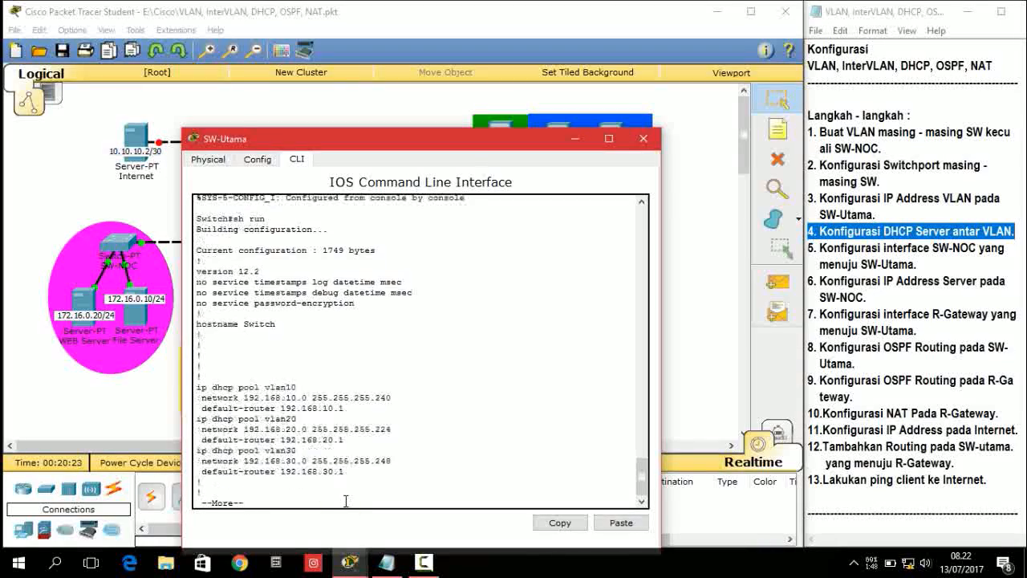
key(space)
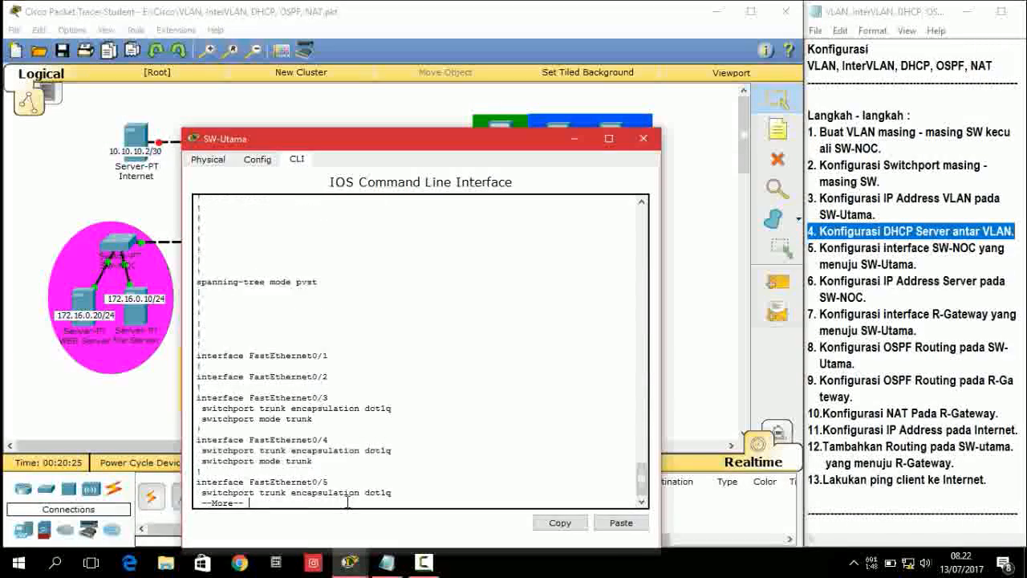
key(space)
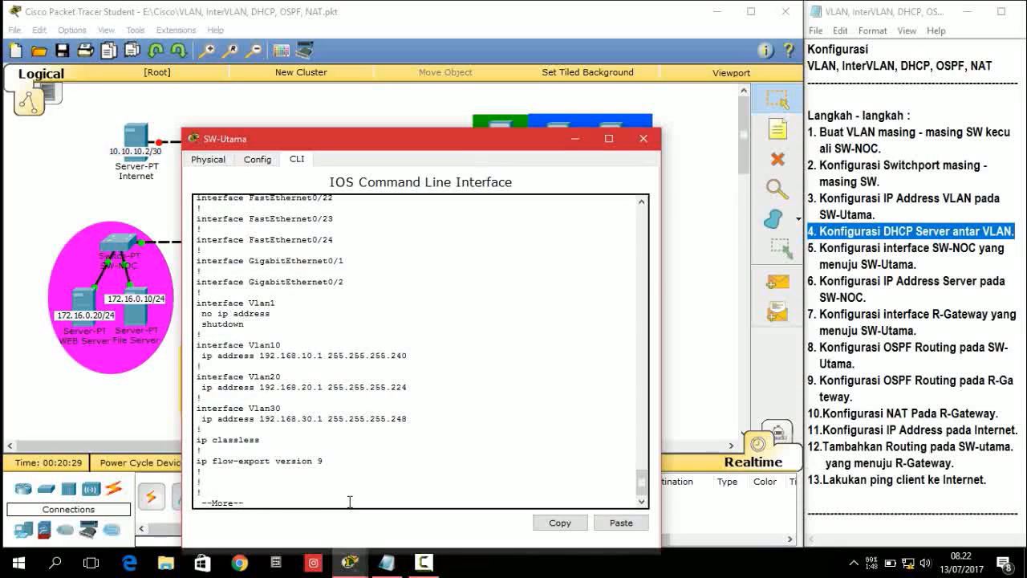
key(q)
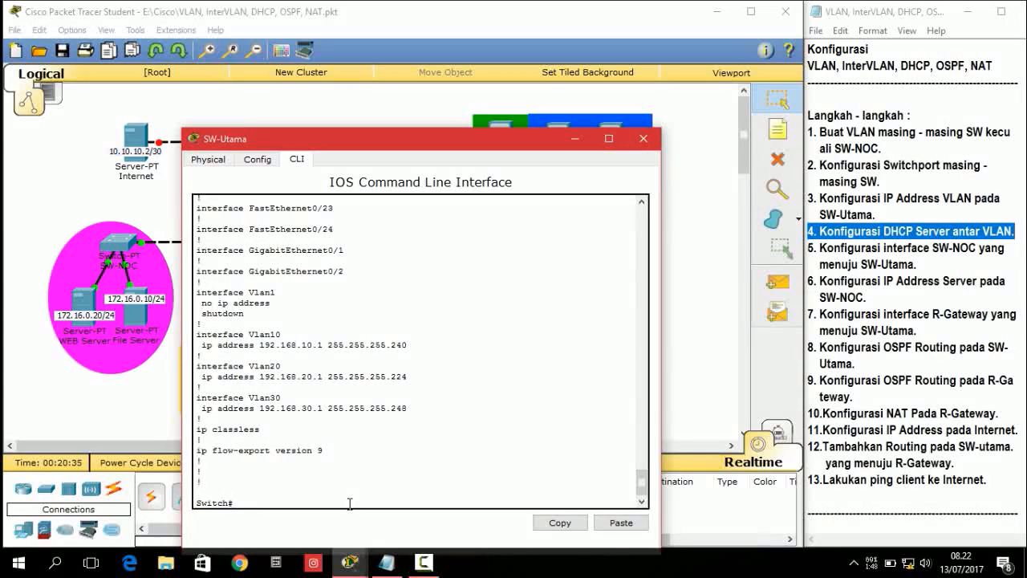
click(575, 138)
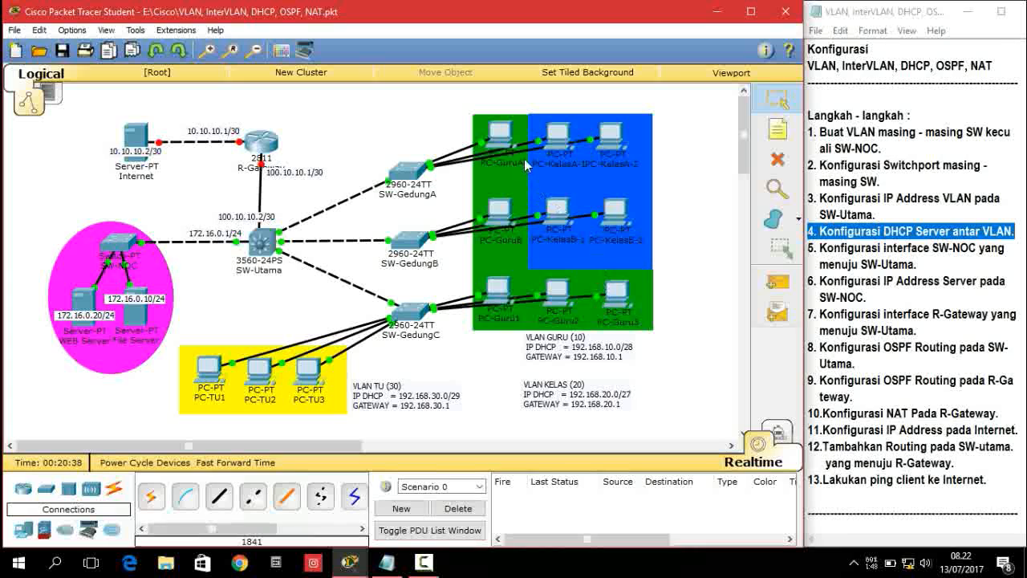
mouse_move(510, 145)
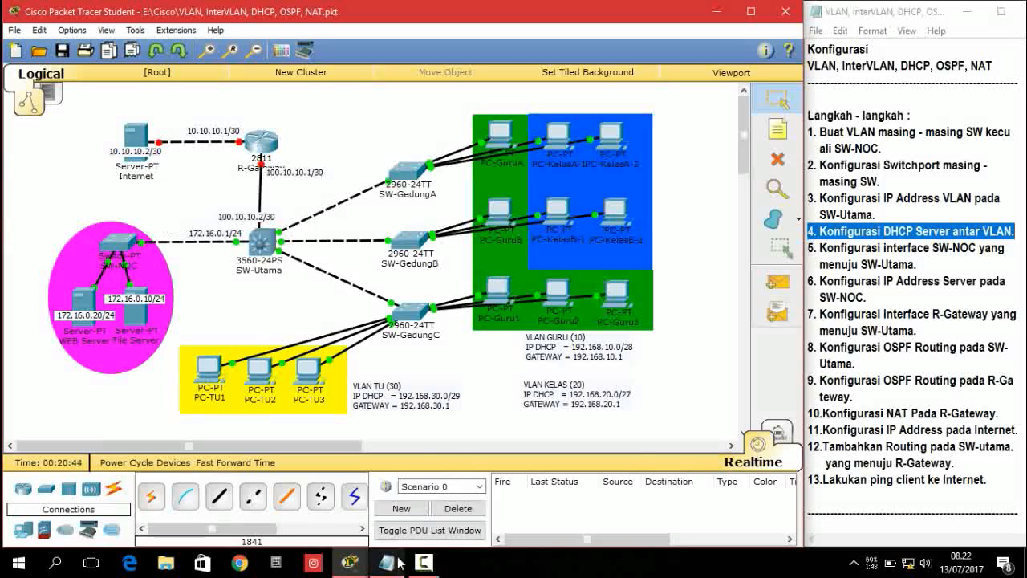
Step: Enable IP routing on SW-Utama from global configuration mode with ip routing, and return to the topology
click(353, 558)
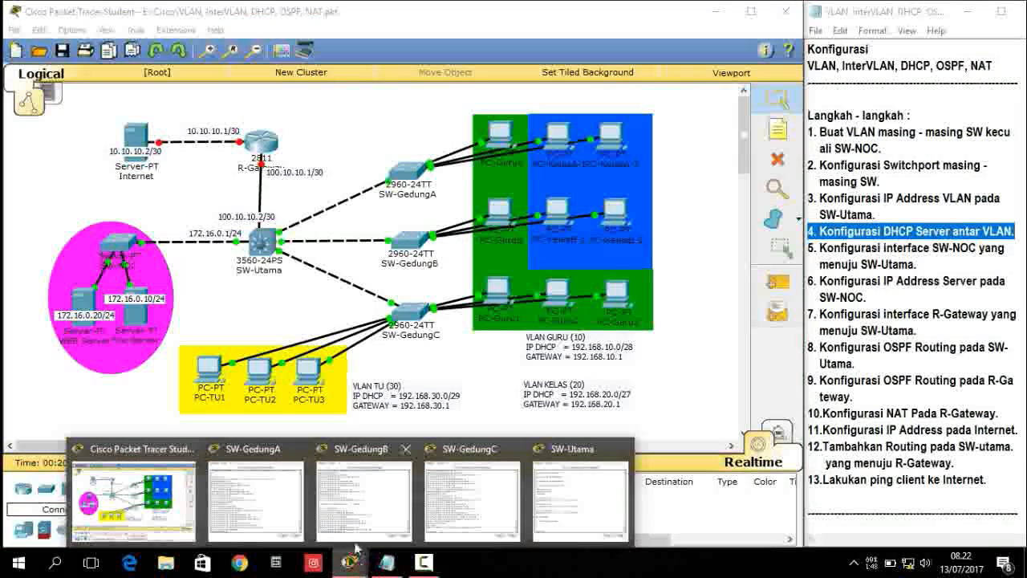
click(578, 498)
text(conf)
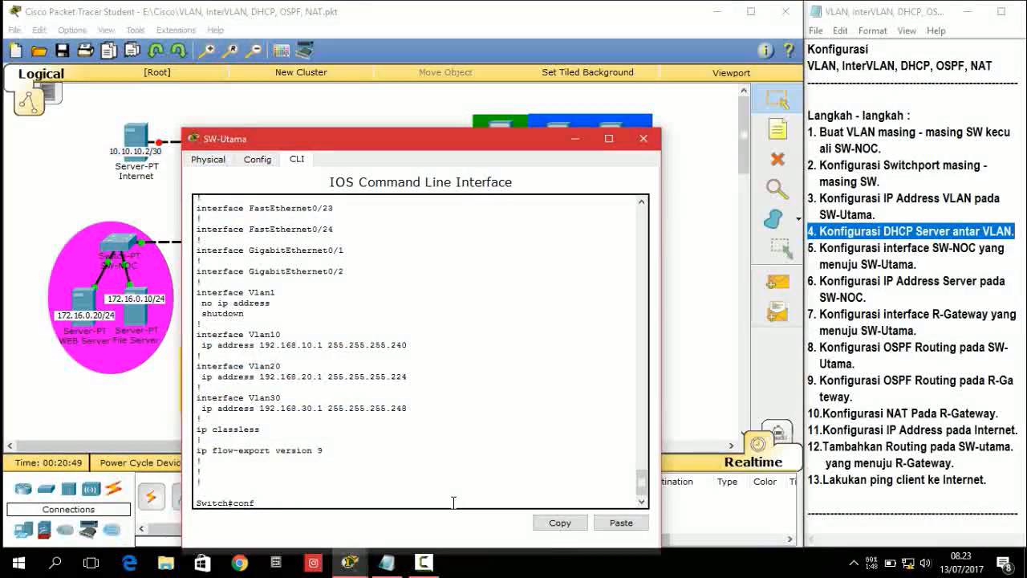
key(Tab)
key(Return)
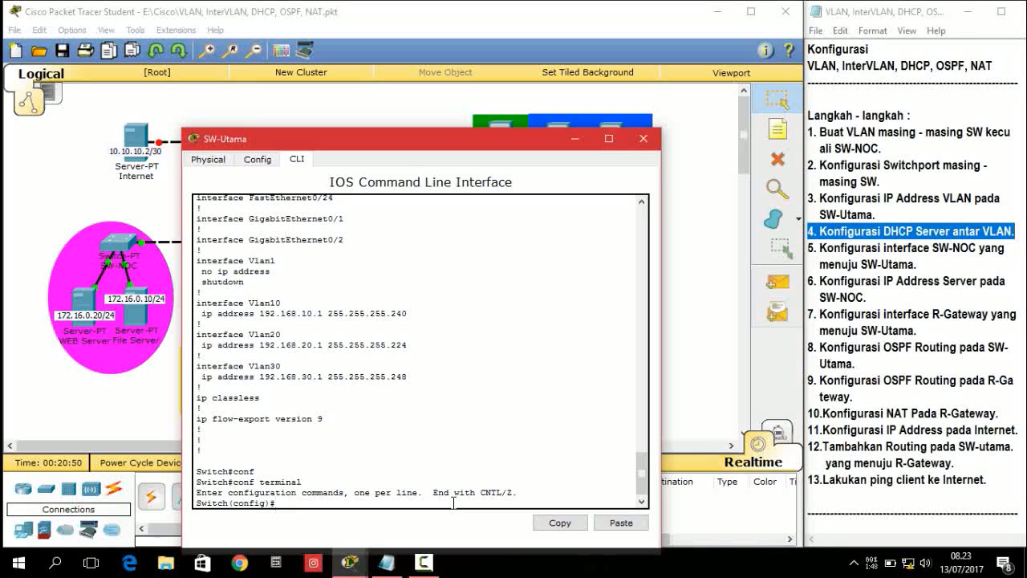
text(ip routin)
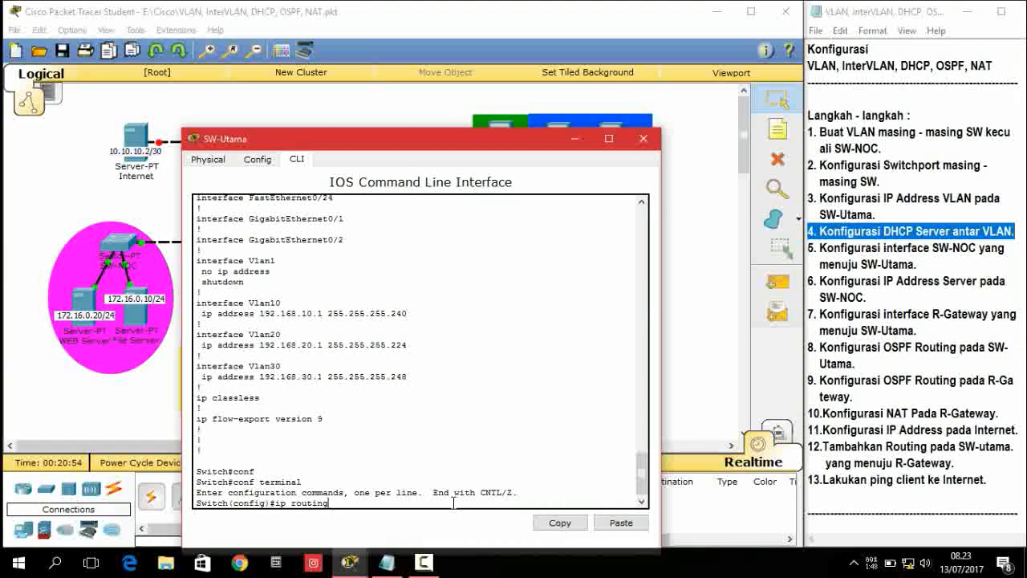
text(g)
key(Return)
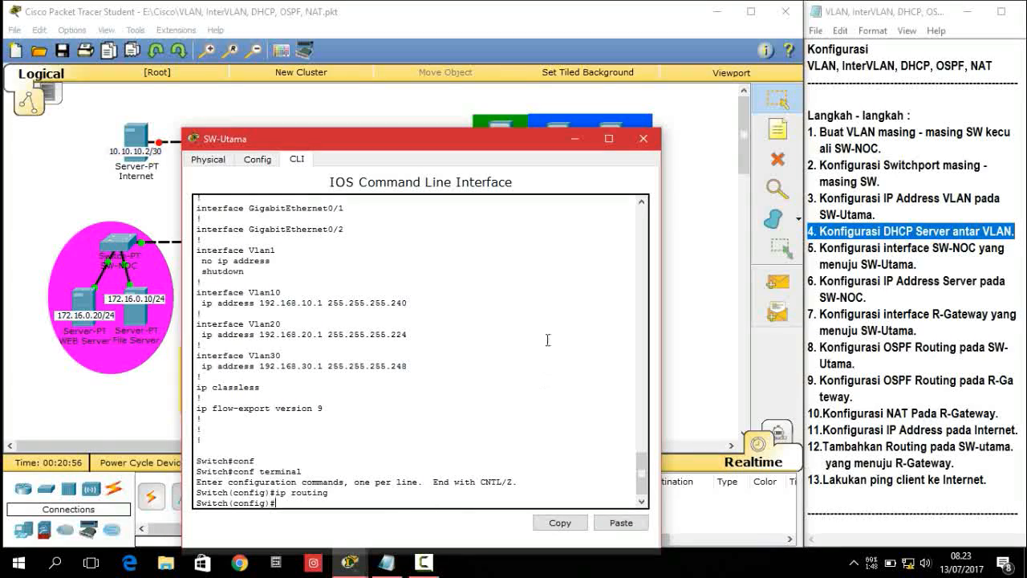
click(571, 137)
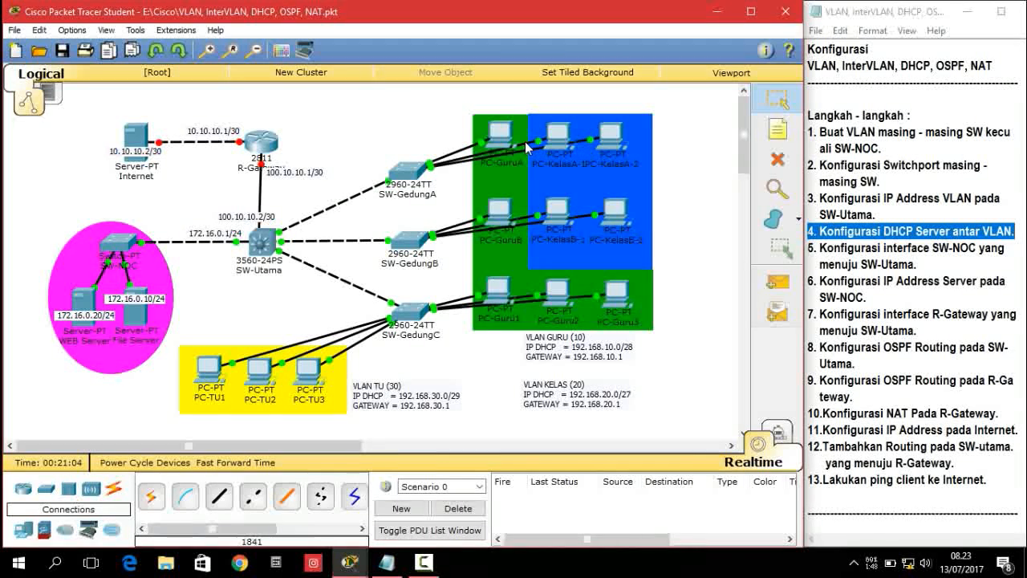
Step: Open PC-GuruA and bring up its desktop applications
mouse_move(506, 136)
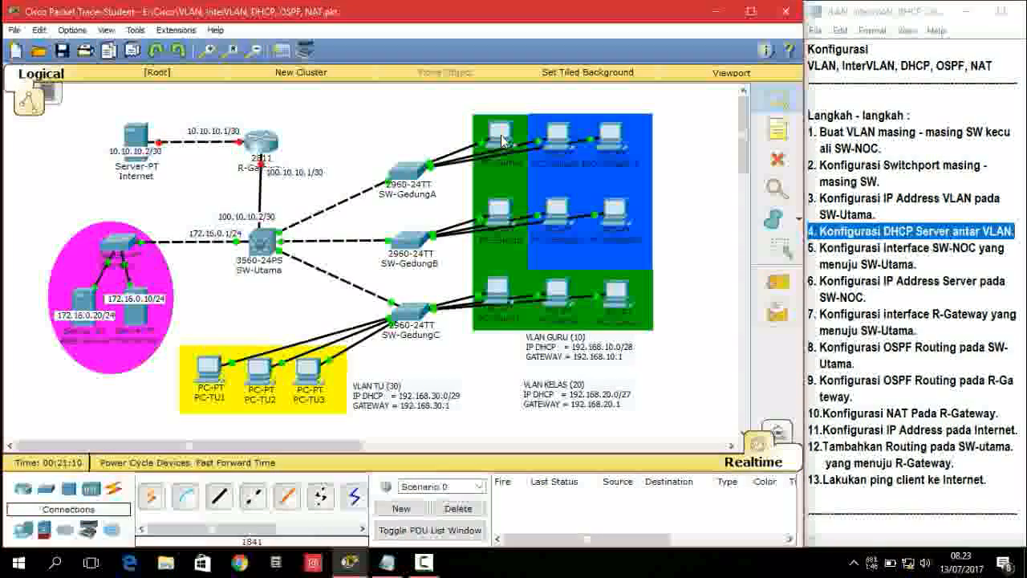
click(503, 141)
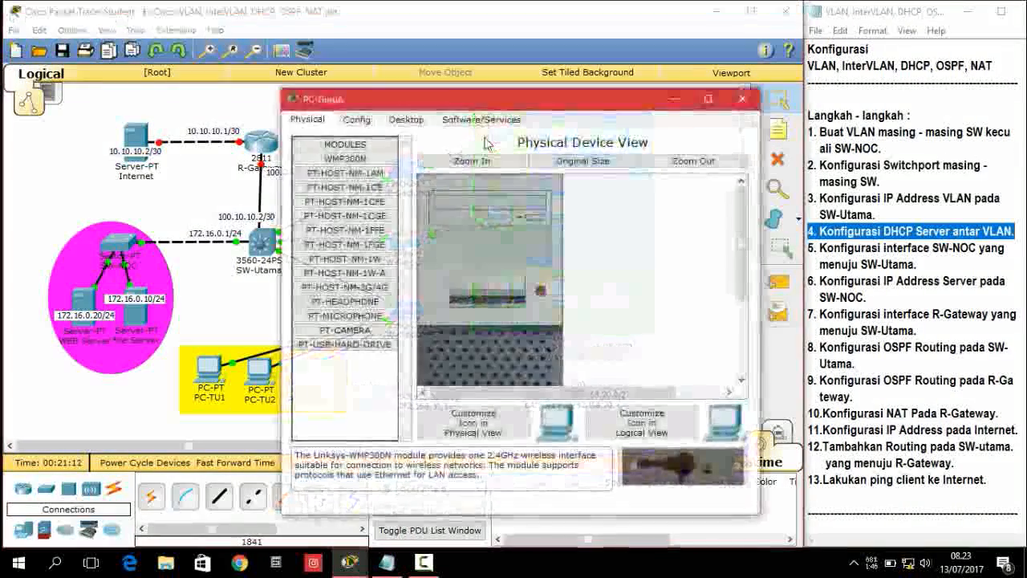
click(411, 119)
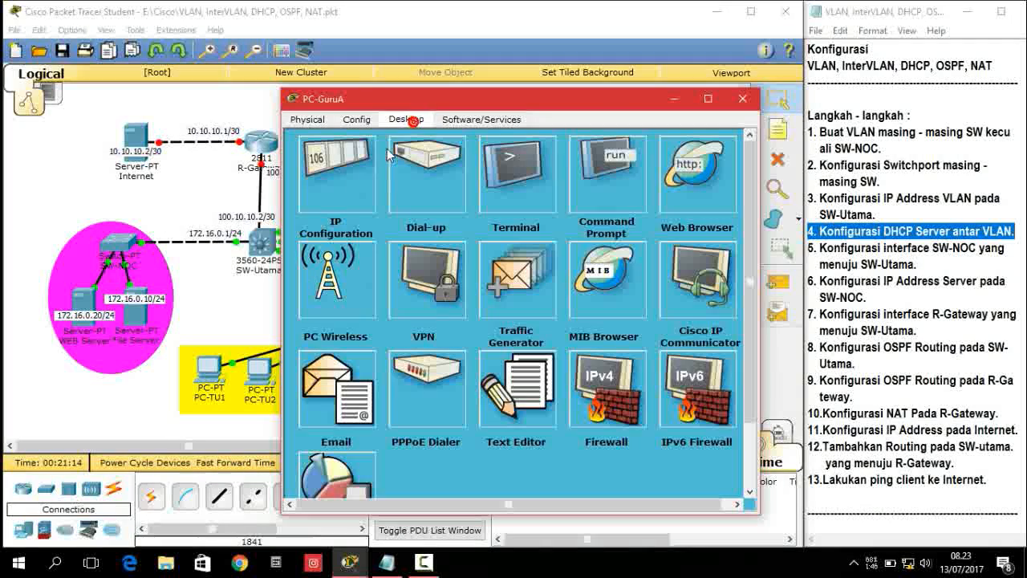
Step: Switch the IPv4 configuration of PC-GuruA to DHCP and close its device window
click(357, 160)
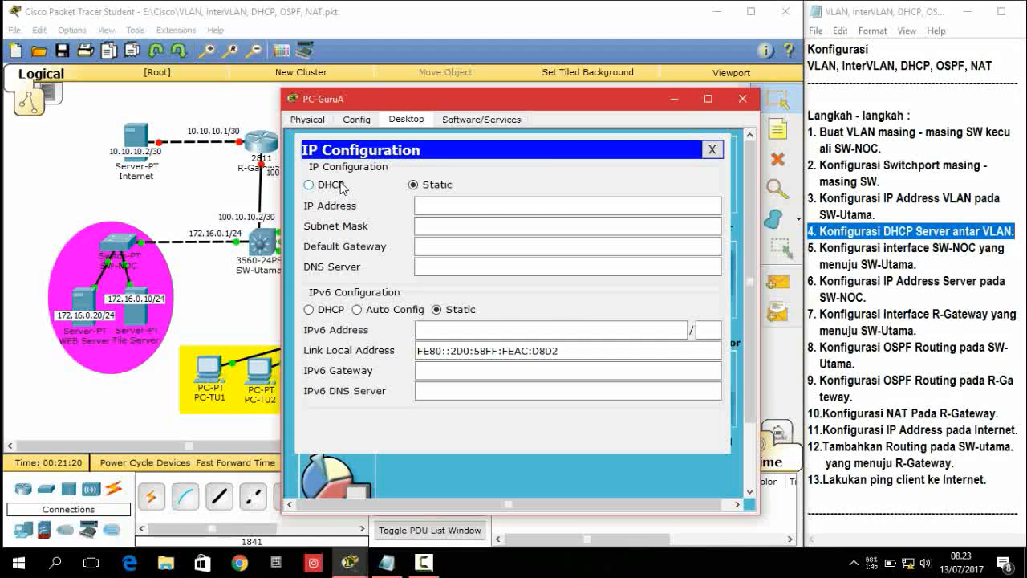
click(343, 188)
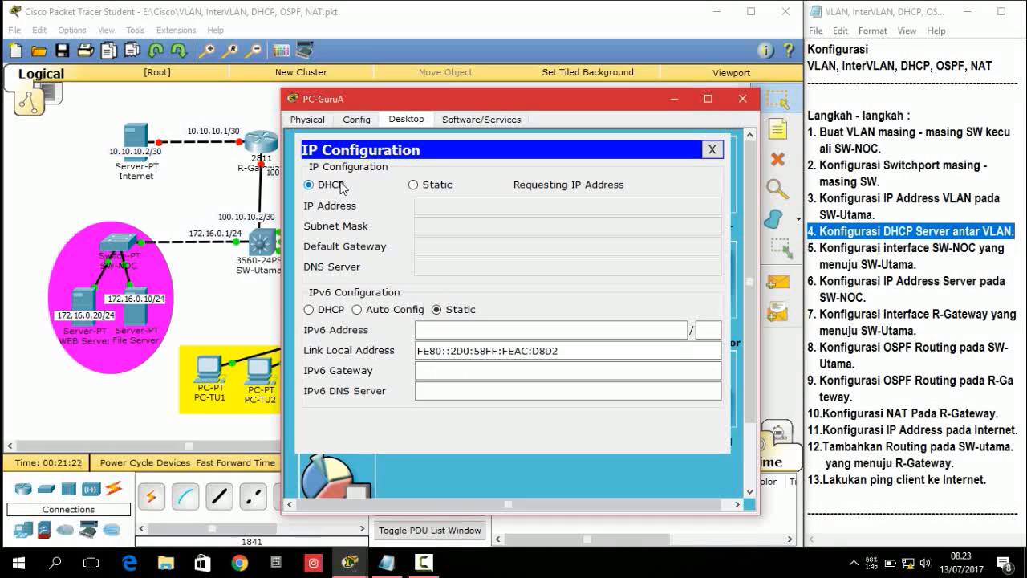
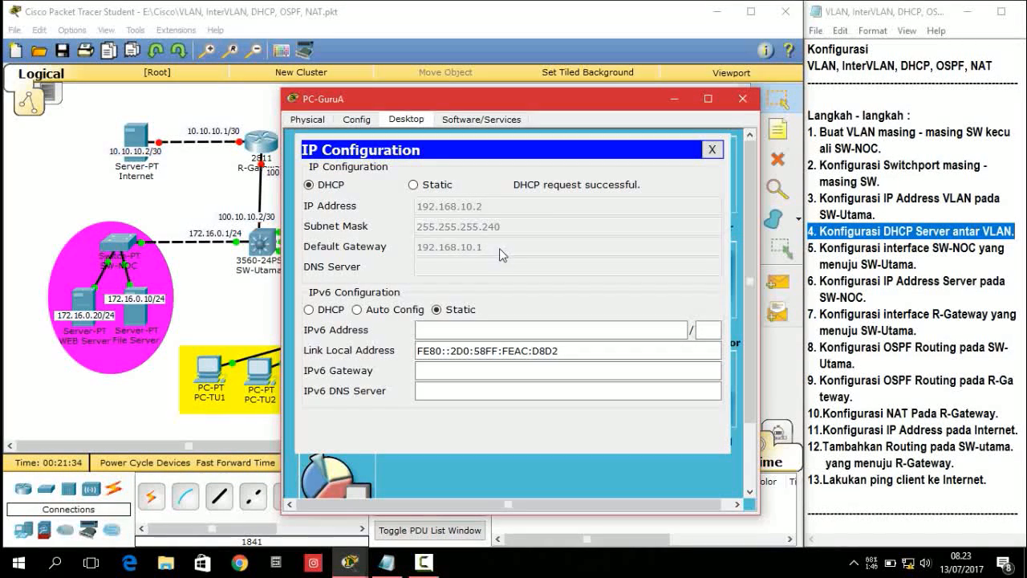
click(712, 150)
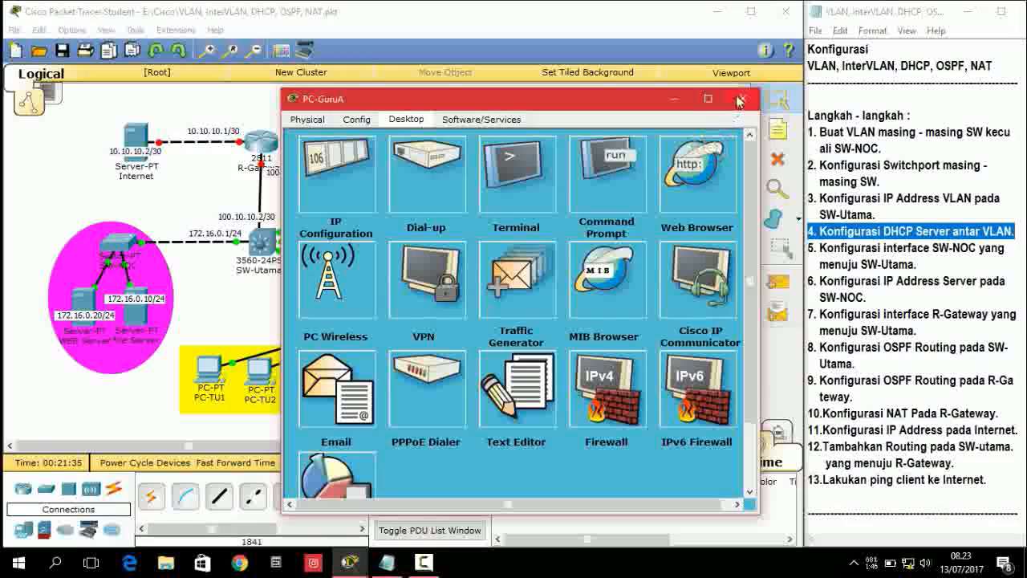
click(743, 98)
Step: Set PC-KelasA-1, connected to SW-GedungA, to obtain its IPv4 address through DHCP
click(567, 139)
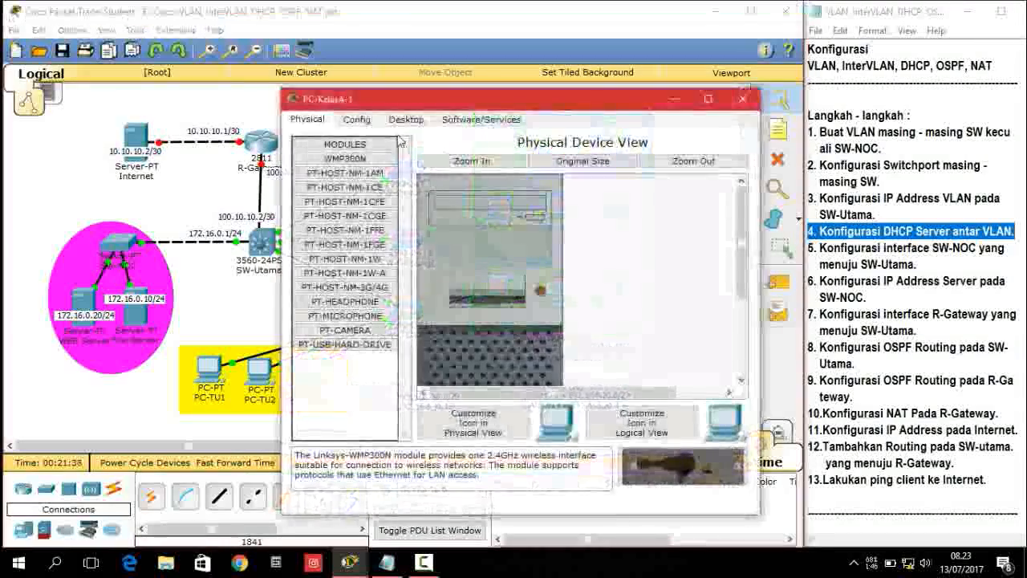
click(406, 118)
click(351, 155)
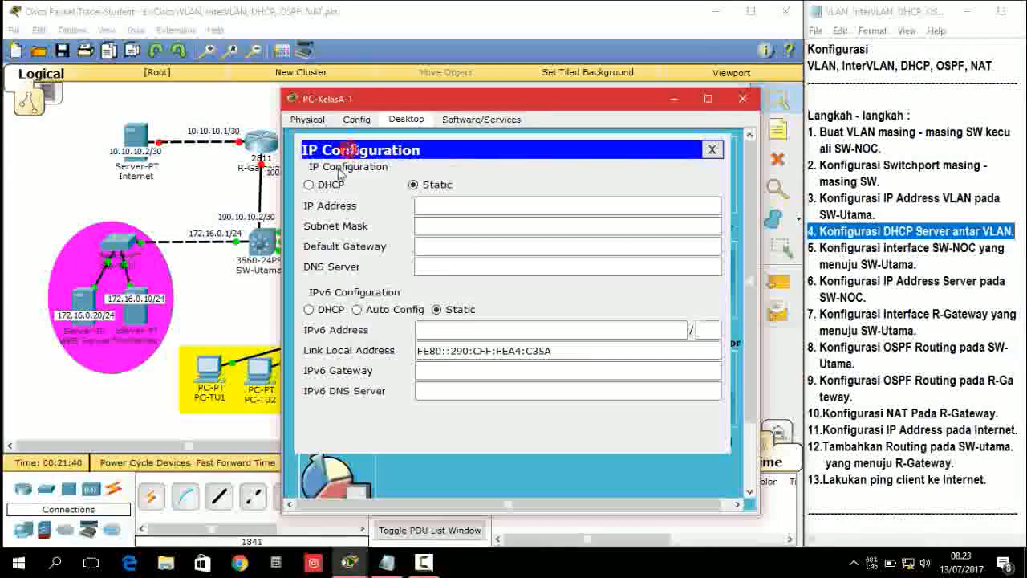
click(309, 185)
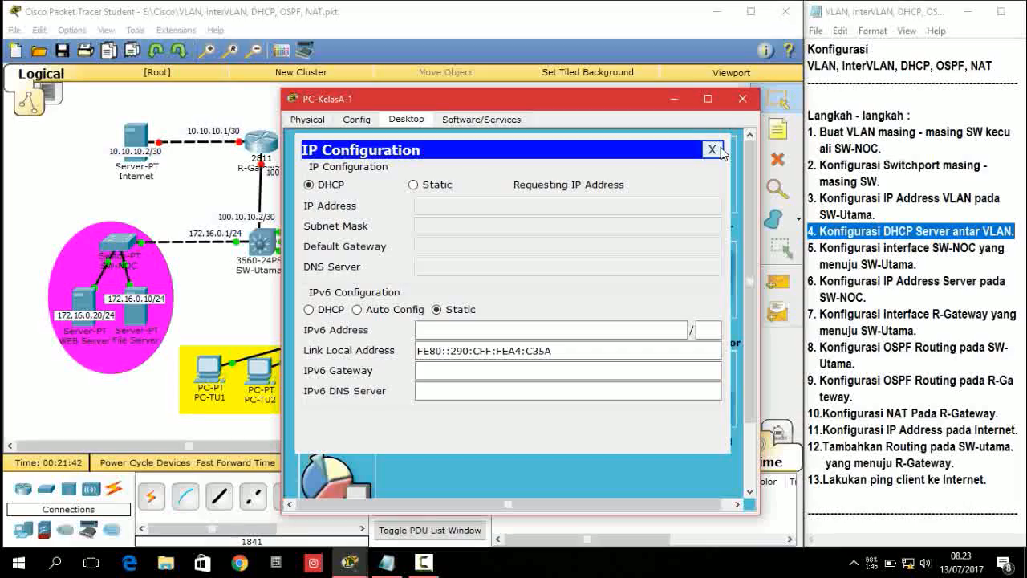
click(712, 150)
click(743, 98)
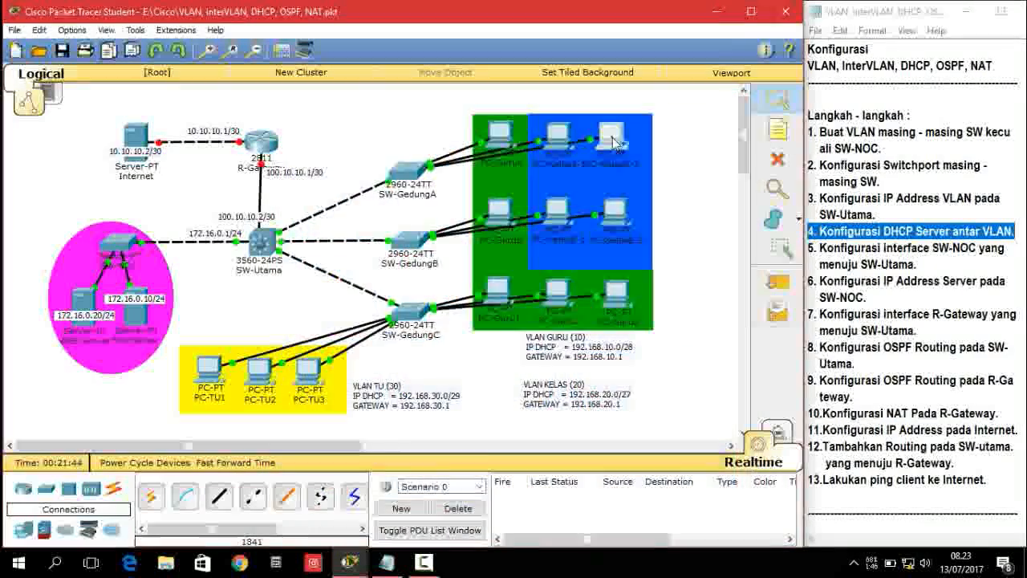
Step: Set PC-KelasA-2, connected to SW-GedungA, to obtain its IPv4 address through DHCP
click(416, 140)
click(406, 118)
click(351, 155)
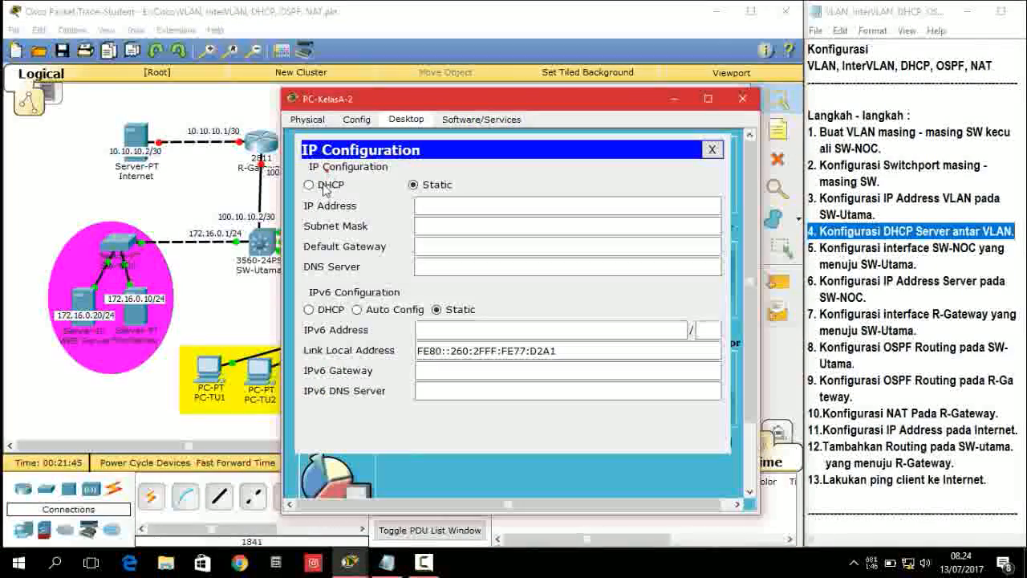
click(309, 185)
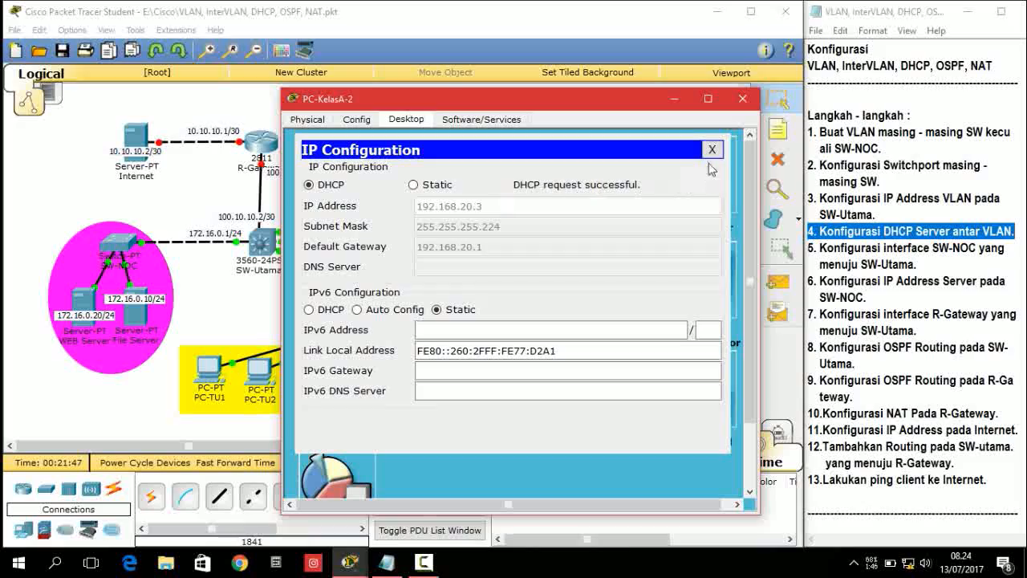
click(712, 149)
click(742, 98)
Step: Set PC-GuruB, connected to SW-GedungB, to obtain its IPv4 address through DHCP
click(454, 197)
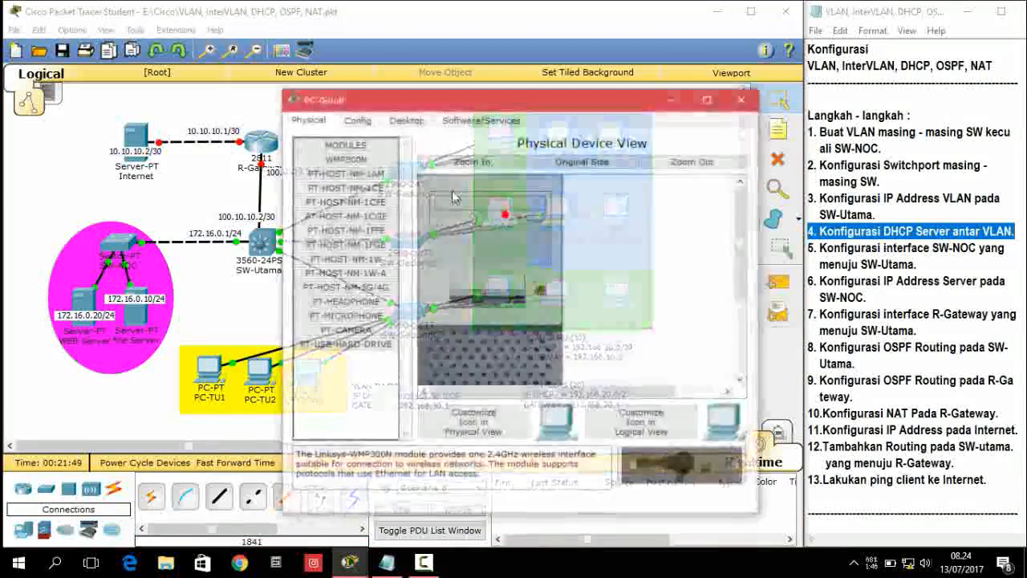
click(406, 119)
click(332, 201)
click(331, 185)
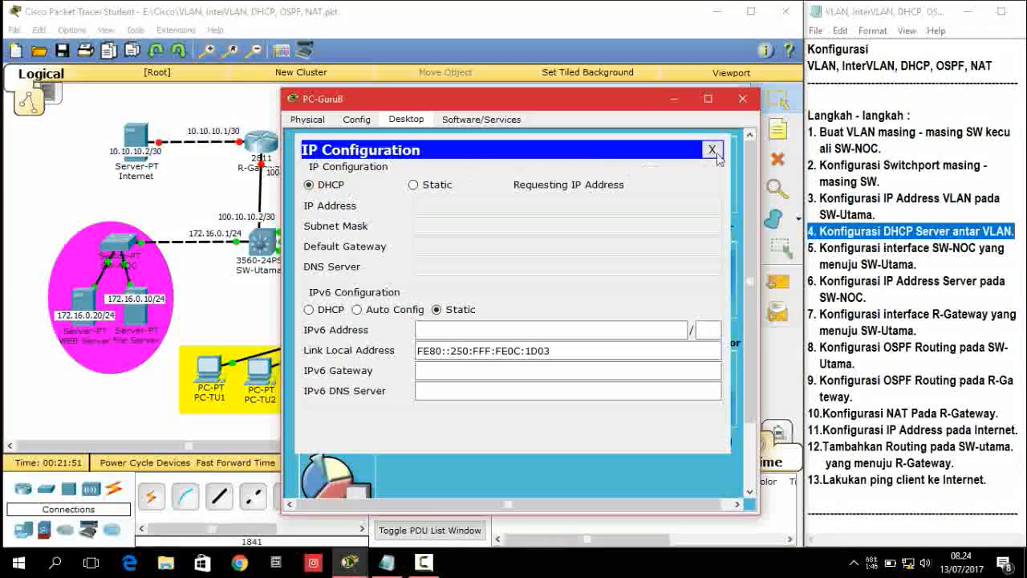
click(713, 150)
click(742, 99)
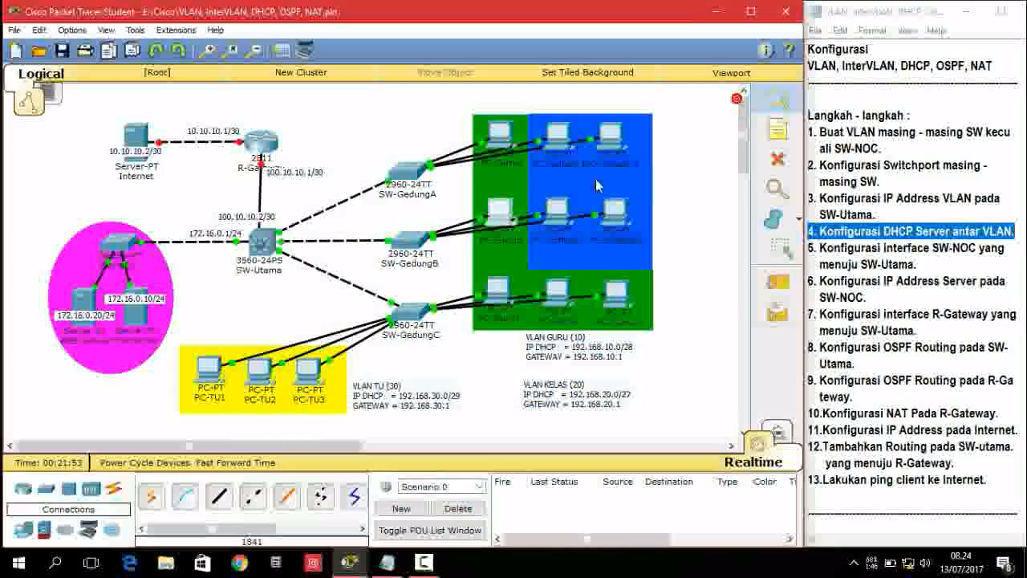
Step: Set PC-KelasB-1, connected to SW-GedungB, to obtain its IPv4 address through DHCP
click(557, 214)
click(406, 119)
click(330, 194)
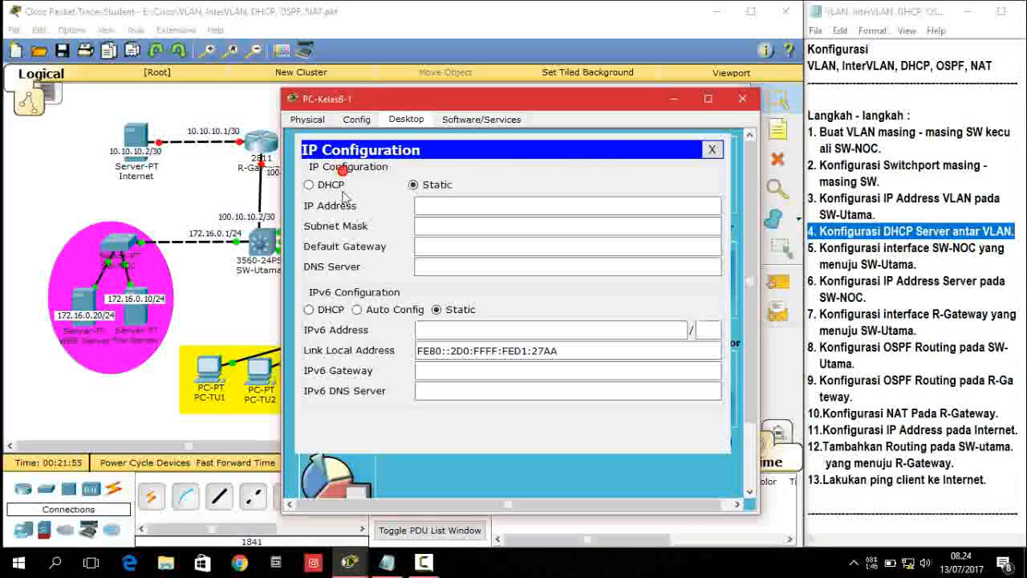
click(331, 185)
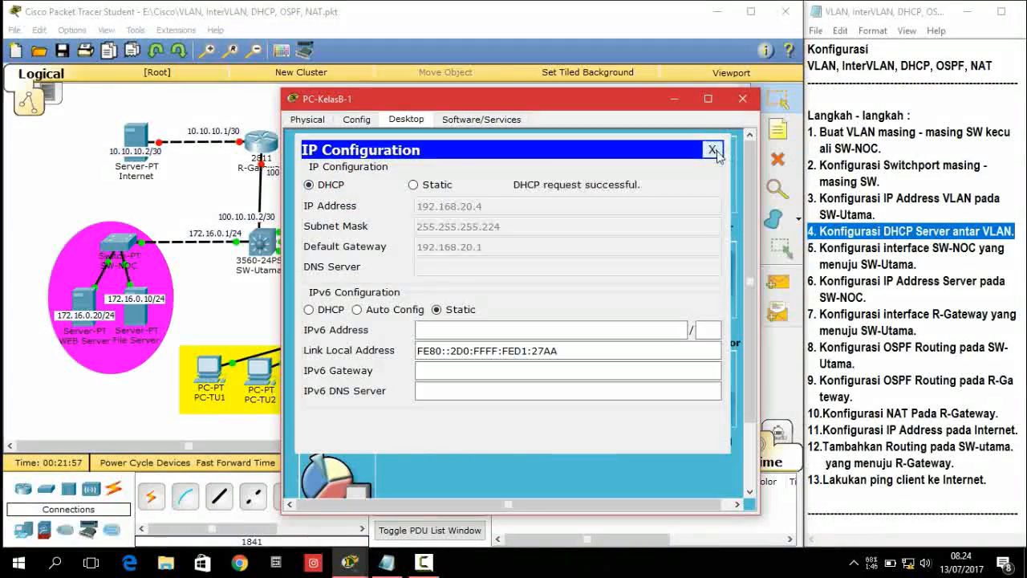
click(714, 150)
click(743, 99)
Step: Set PC-KelasB-2, connected to SW-GedungB, to obtain its IPv4 address through DHCP
click(616, 210)
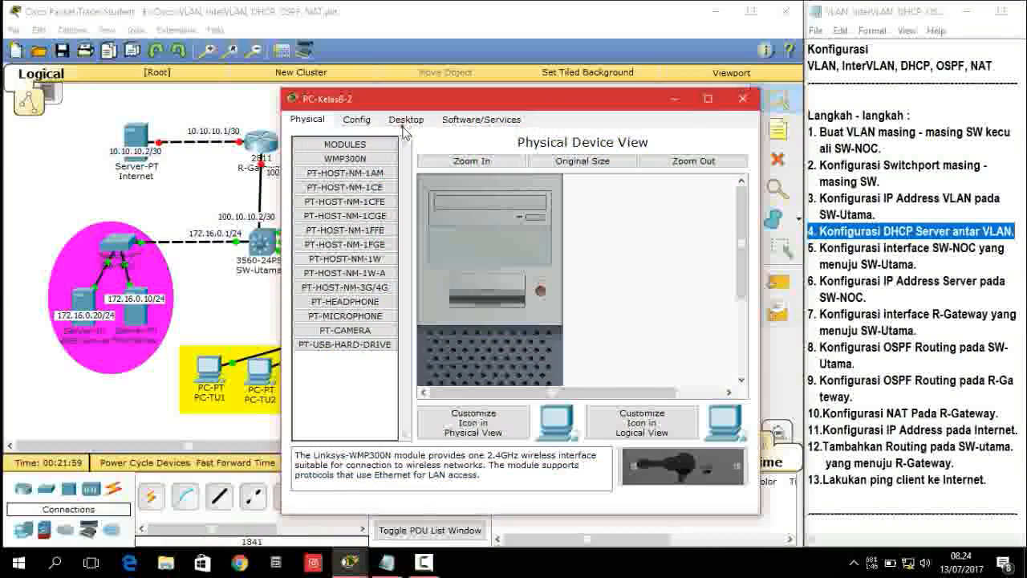
click(406, 118)
click(332, 201)
click(310, 185)
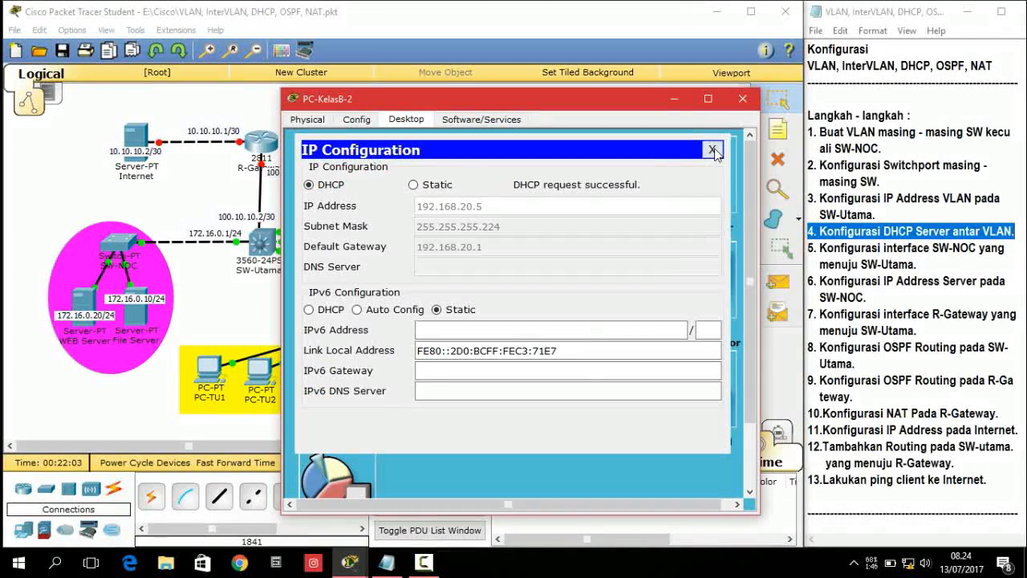
click(713, 150)
click(743, 99)
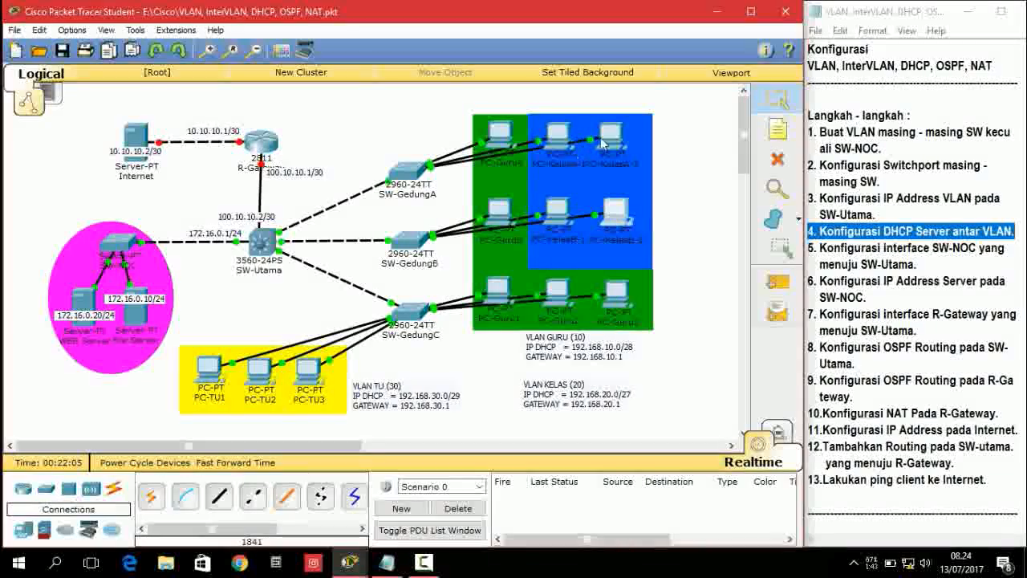
Step: Set PC-Guru1, connected to SW-GedungC, to obtain its IPv4 address through DHCP
click(499, 291)
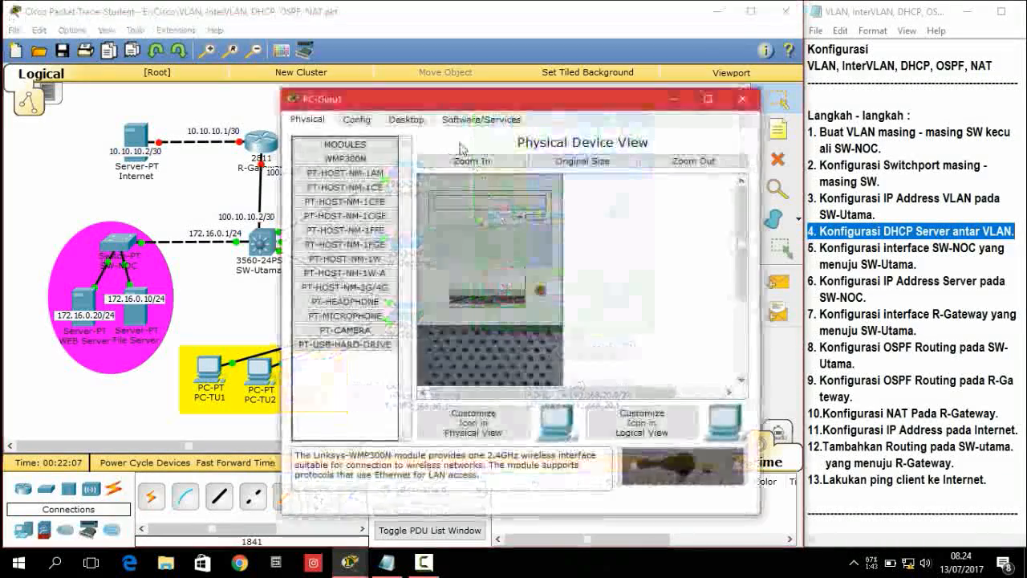
click(406, 119)
click(351, 186)
click(351, 186)
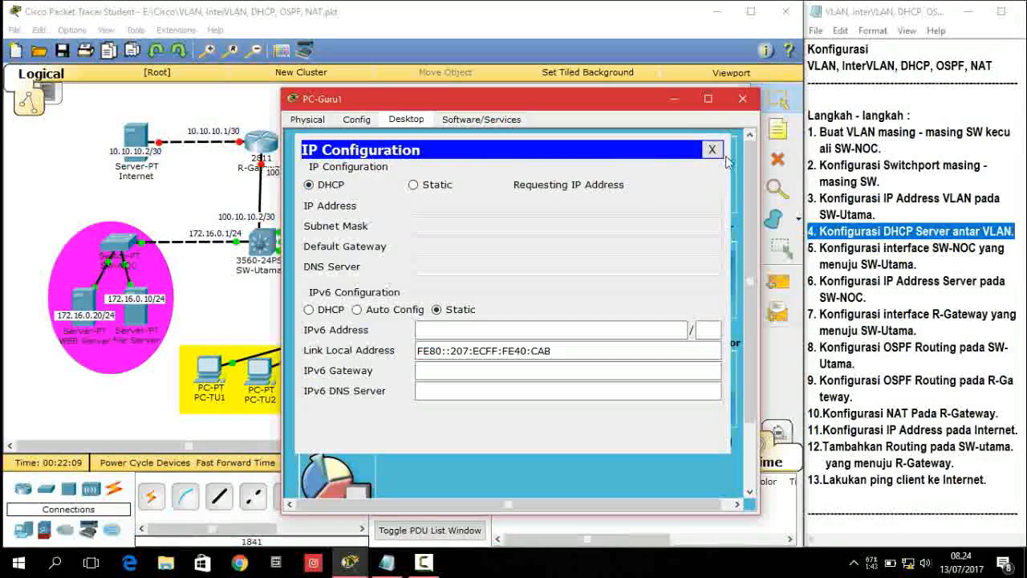
click(712, 149)
click(743, 99)
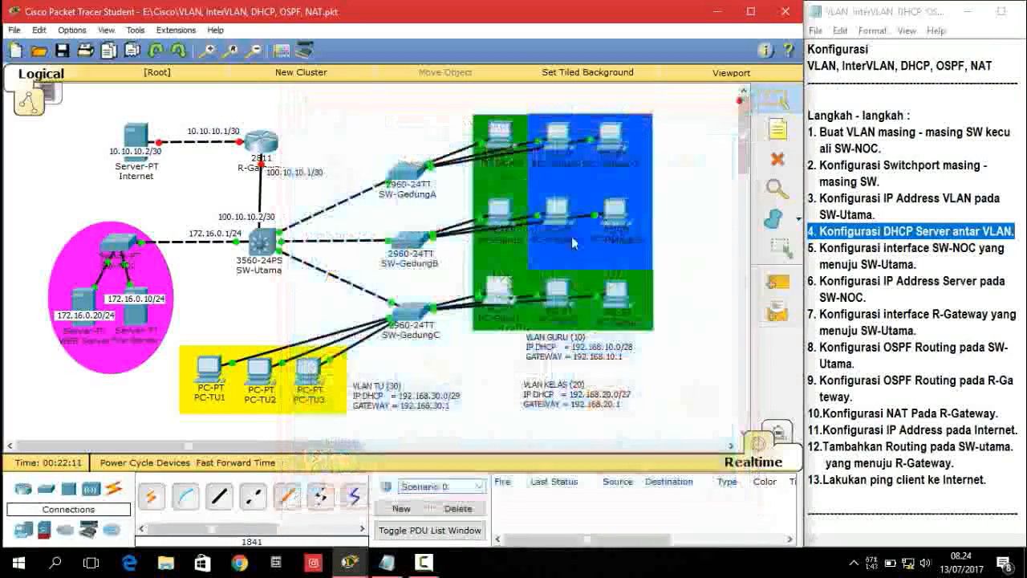
Step: Set PC-Guru2, connected to SW-GedungC, to obtain its IPv4 address through DHCP
click(562, 289)
click(406, 118)
click(337, 178)
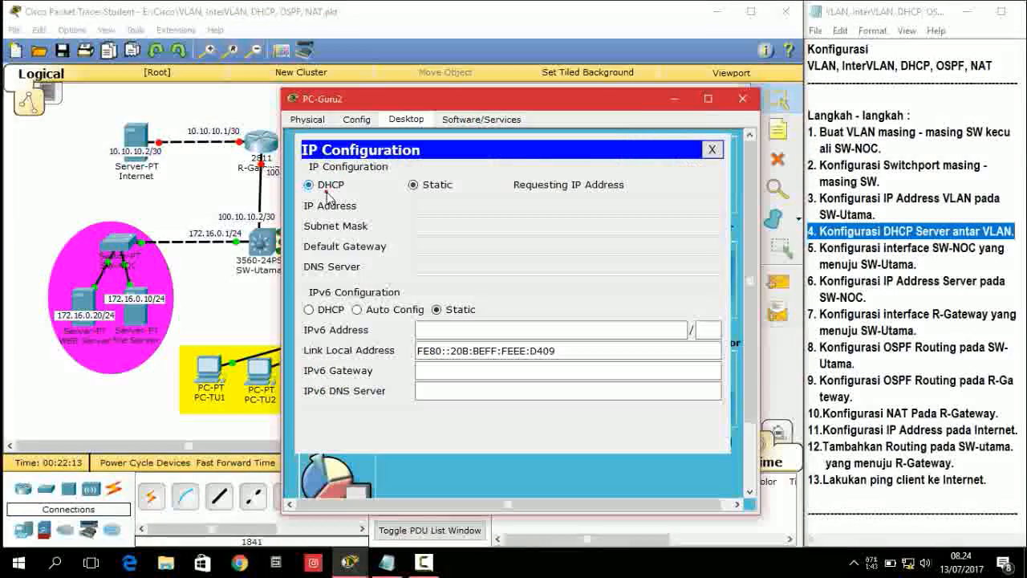
click(309, 185)
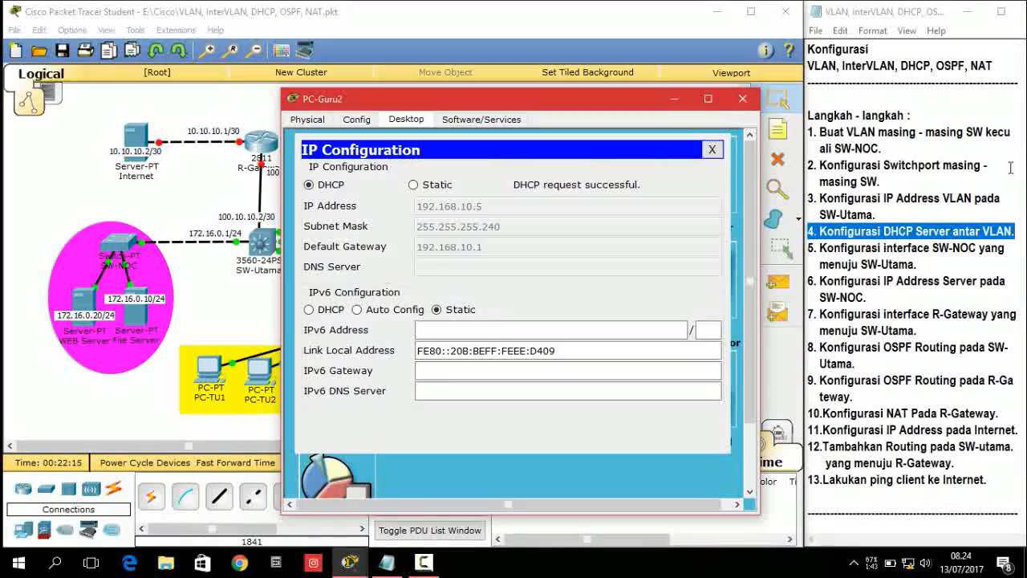
click(712, 149)
click(742, 98)
Step: Set PC-Guru3, connected to SW-GedungC, to obtain its IPv4 address through DHCP
click(622, 299)
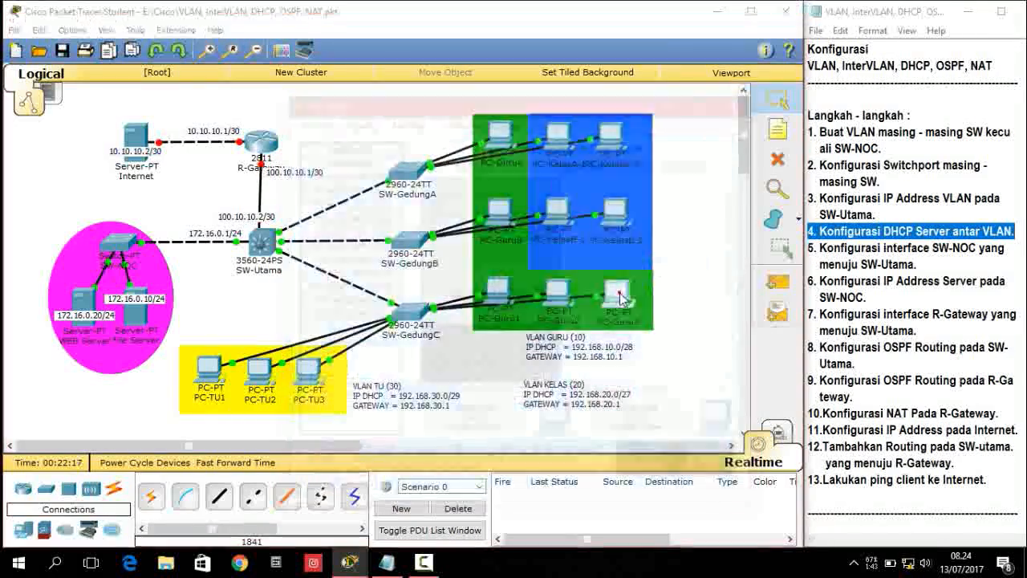
click(406, 119)
click(337, 209)
click(309, 184)
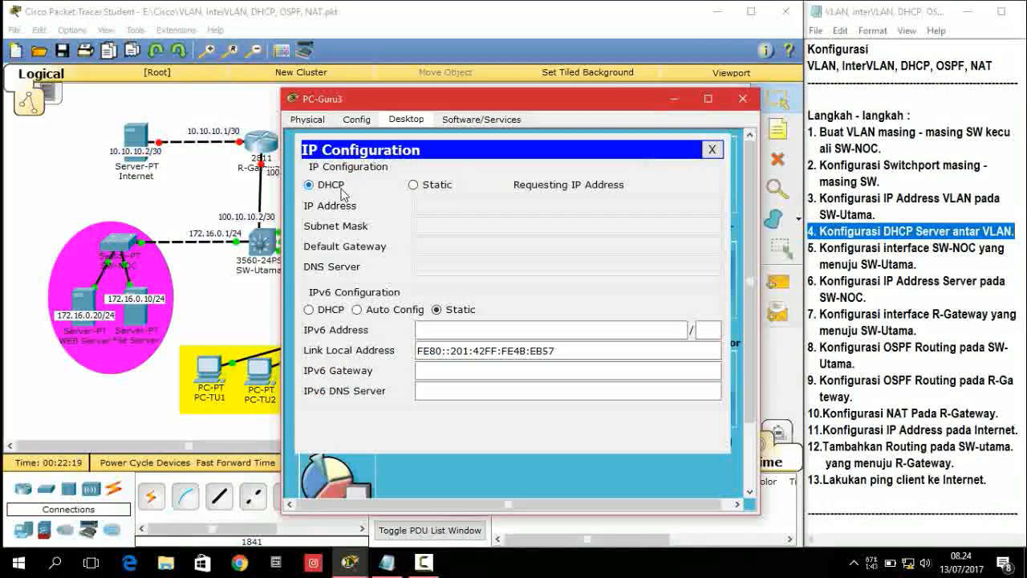
click(712, 150)
click(743, 99)
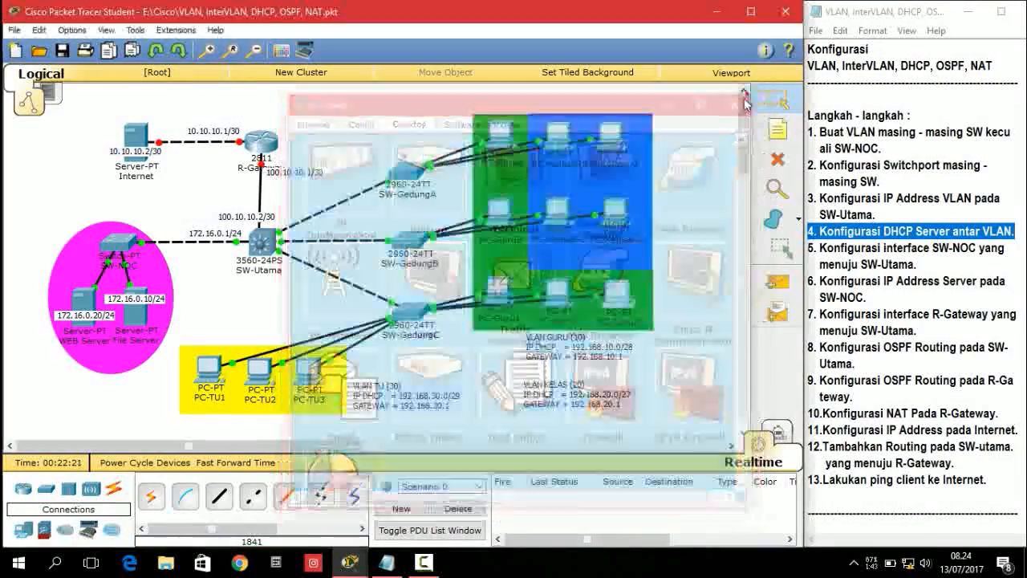
Step: Set PC-TU1 in the yellow VLAN TU area to obtain its IPv4 address through DHCP
click(208, 376)
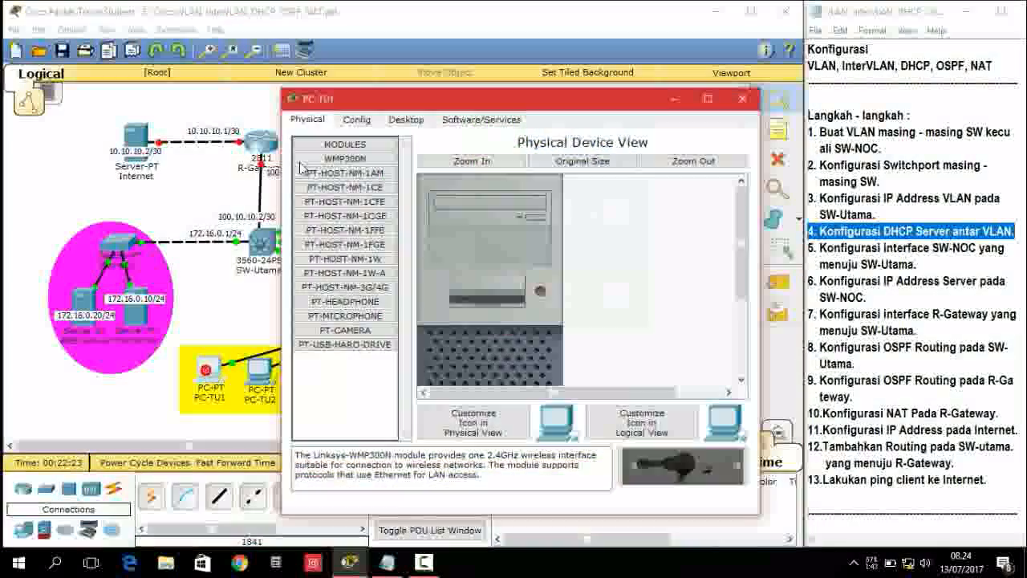
click(406, 118)
click(343, 201)
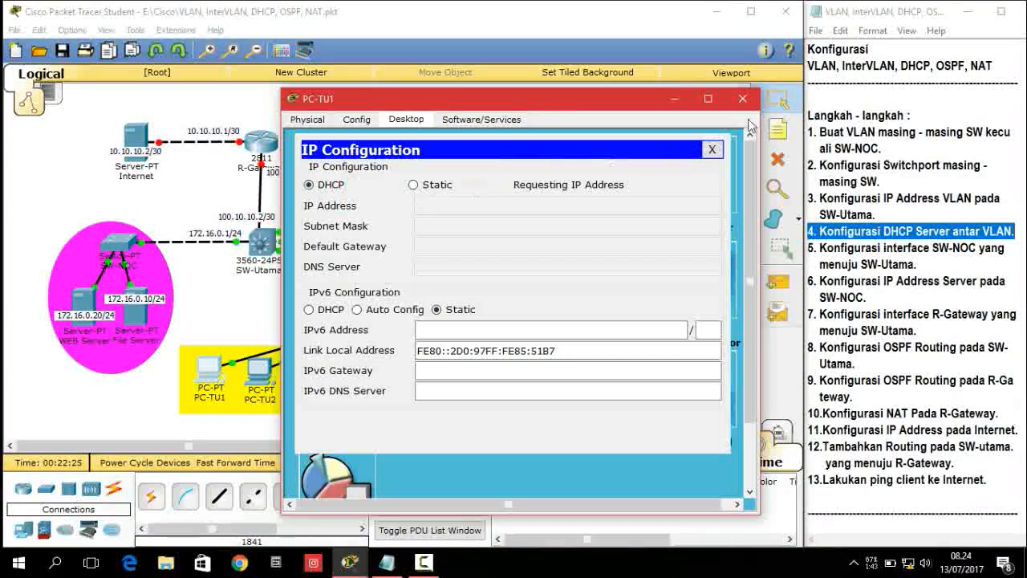
click(713, 150)
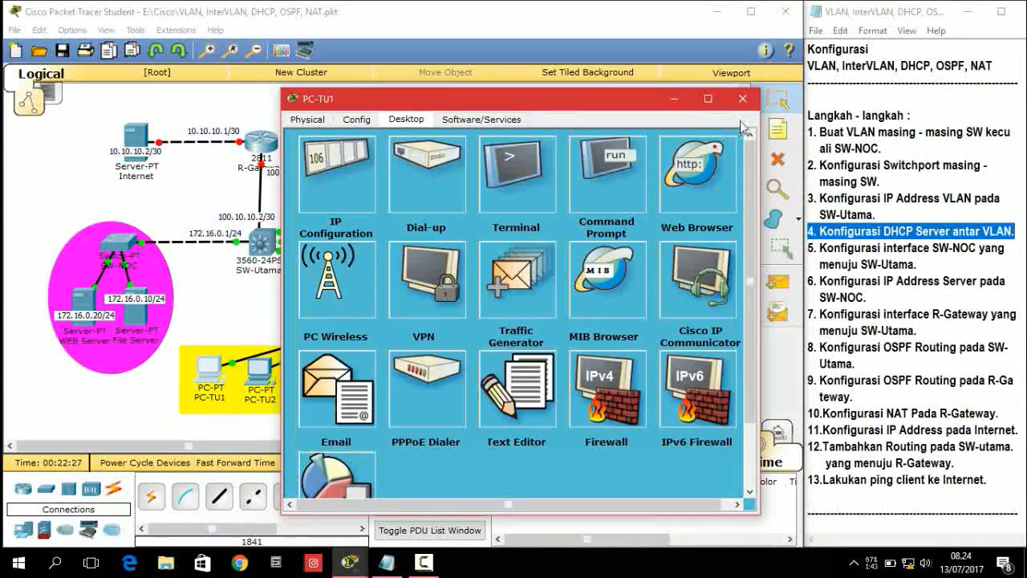
click(742, 98)
Step: Set PC-TU2 in the yellow VLAN TU area to obtain its IPv4 address through DHCP
click(281, 370)
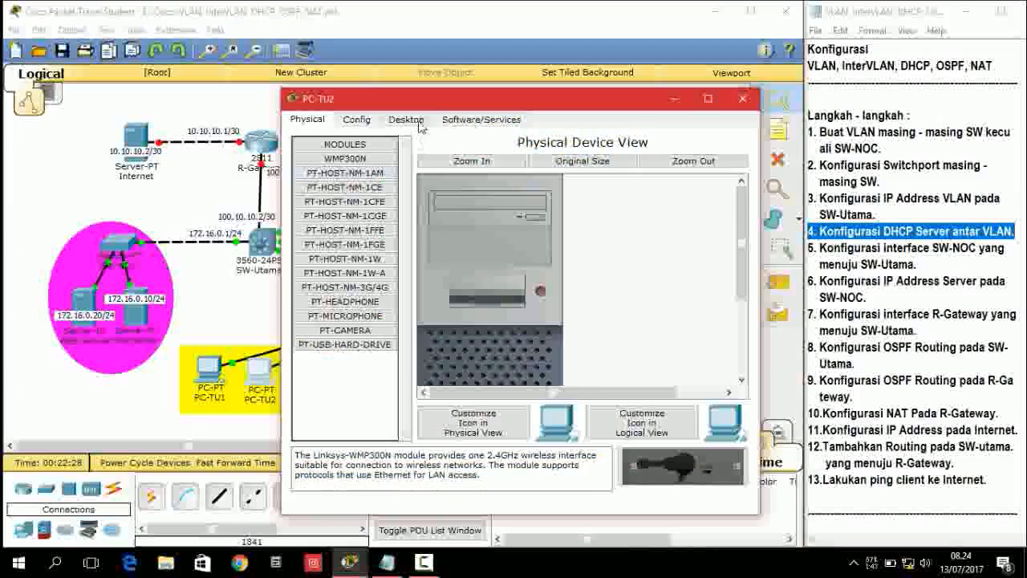
click(406, 118)
click(333, 205)
click(309, 185)
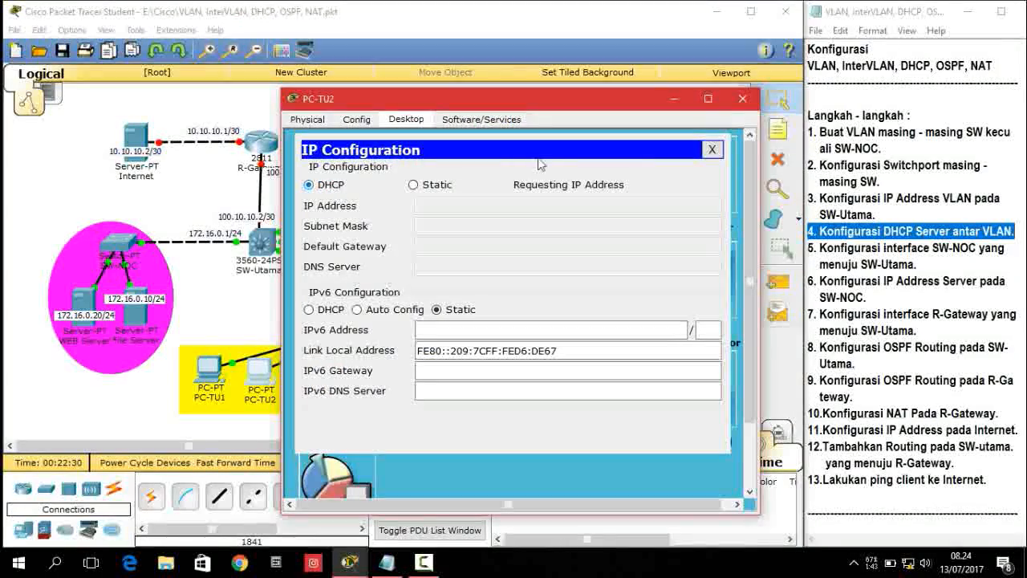
click(713, 150)
click(742, 97)
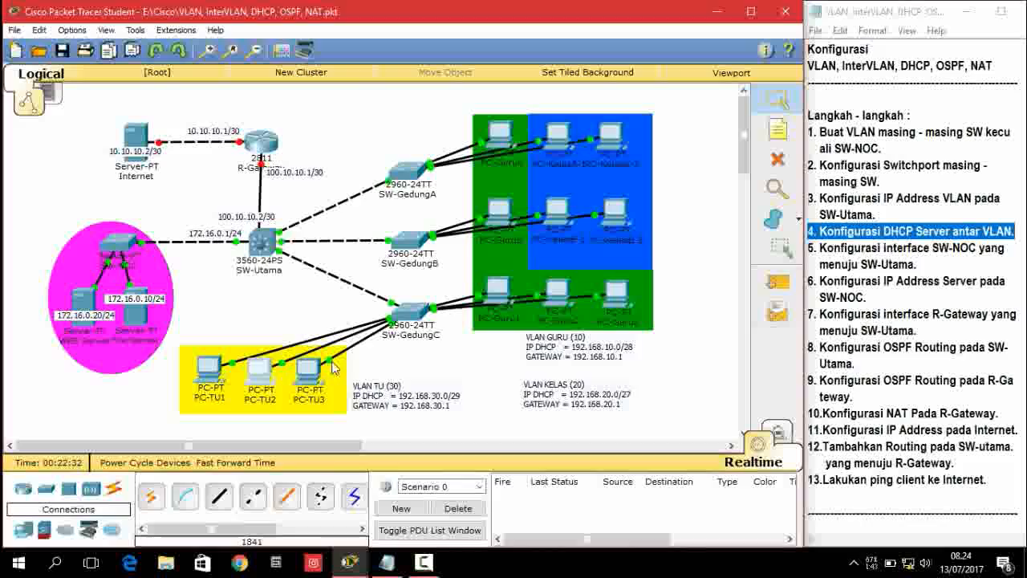
Step: Set PC-TU3 in the yellow VLAN TU area to obtain its IPv4 address through DHCP
click(333, 367)
click(406, 119)
click(333, 204)
click(310, 185)
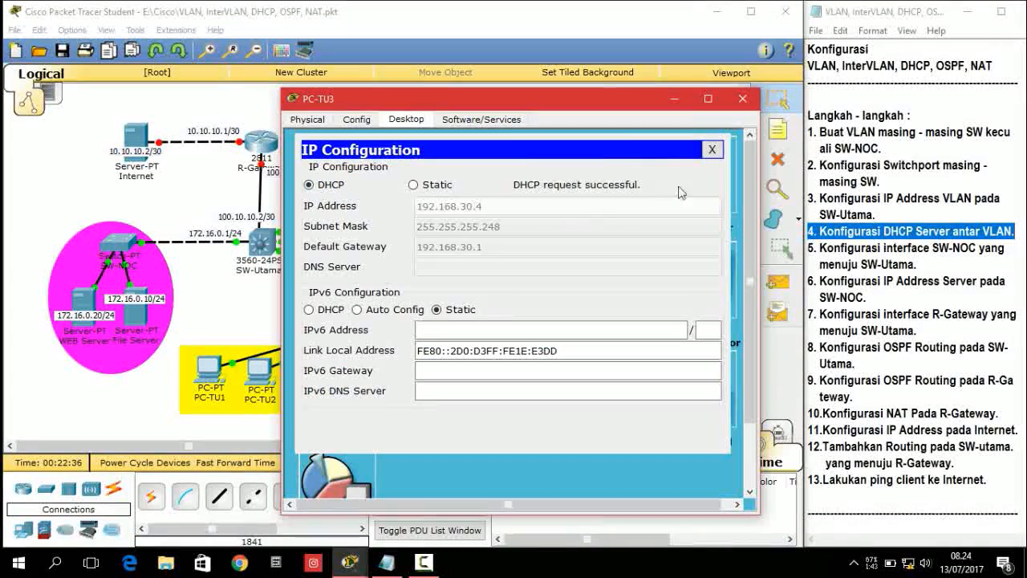
click(713, 150)
click(742, 99)
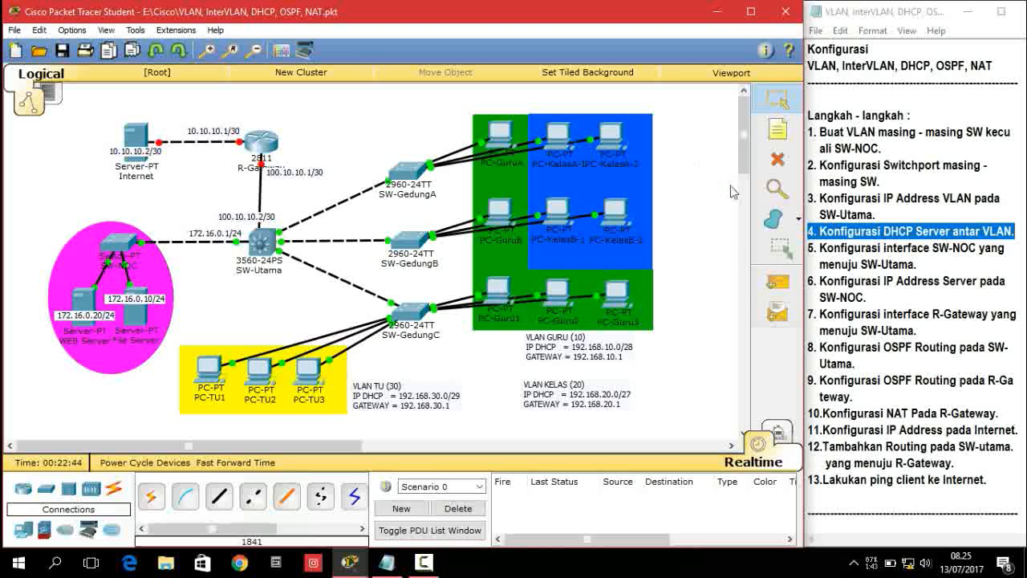
Step: Test connectivity from PC-GuruA to PC-KelasA-1 with simple PDUs, clearing the scenario after each test
click(777, 283)
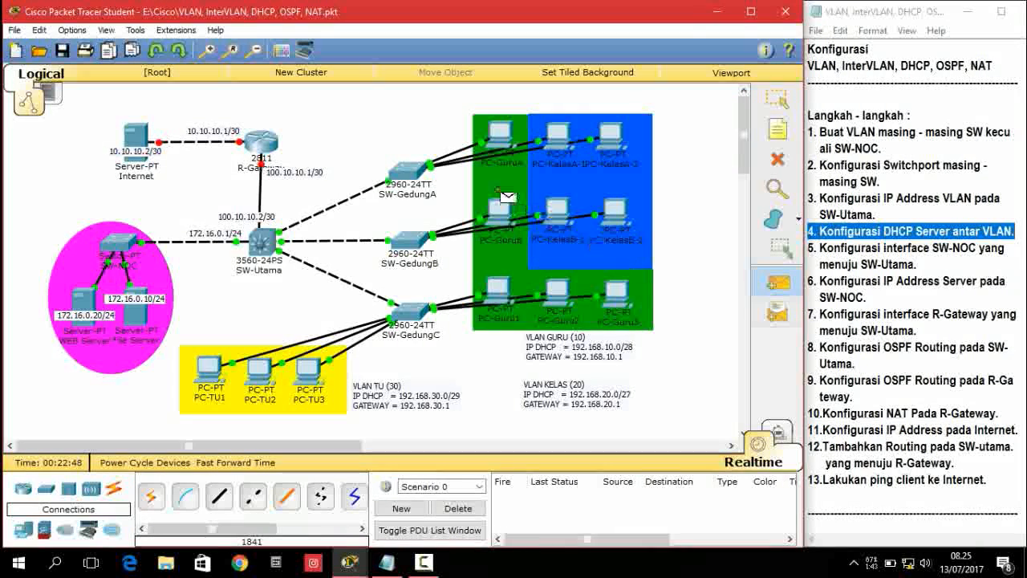
click(506, 135)
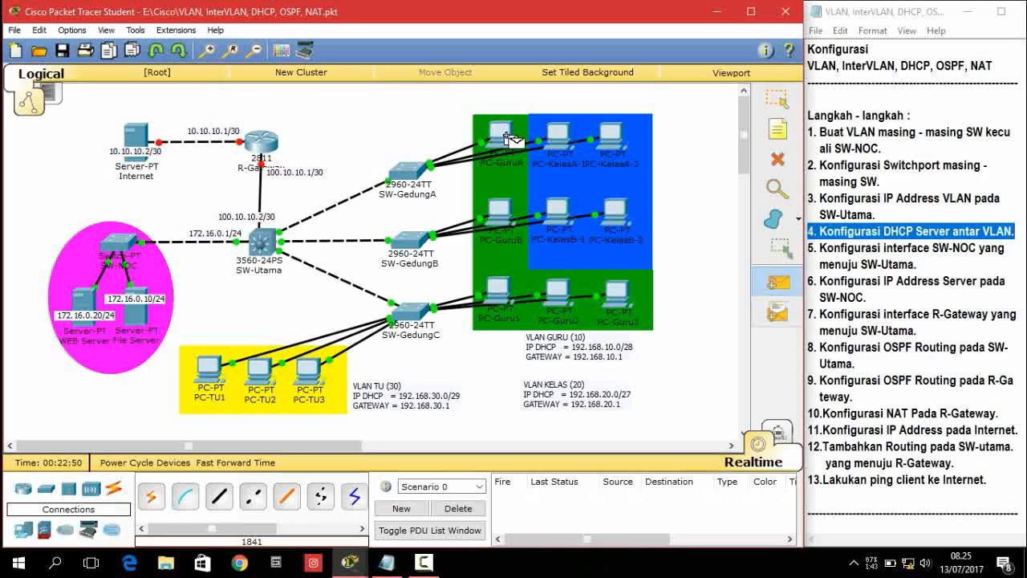
click(557, 138)
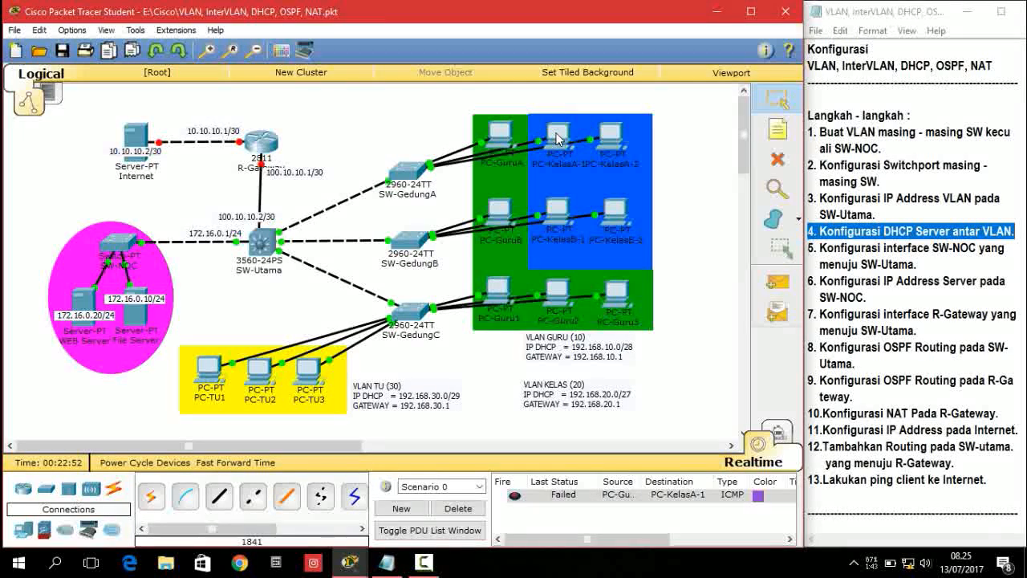
click(472, 507)
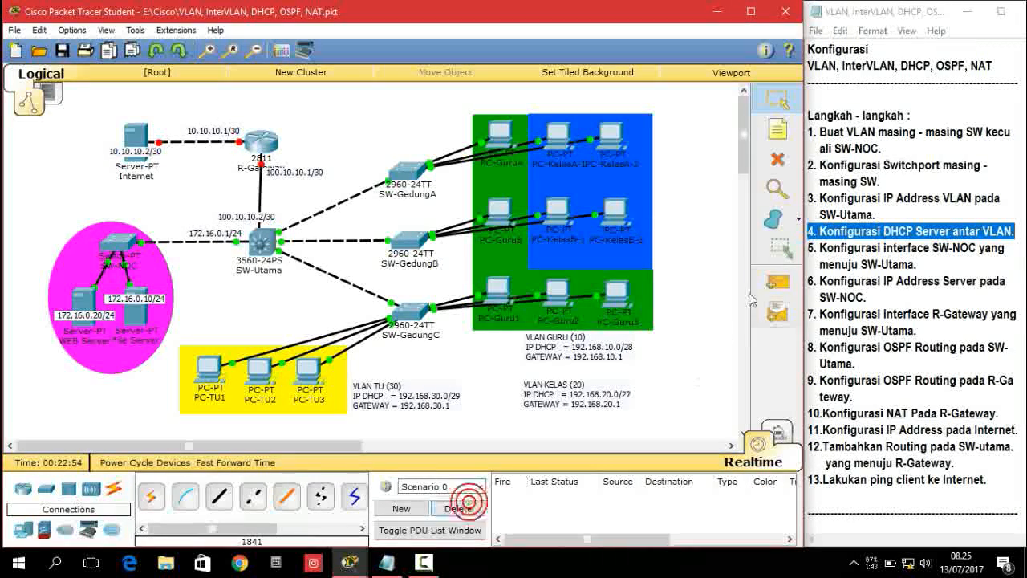
click(777, 282)
click(500, 134)
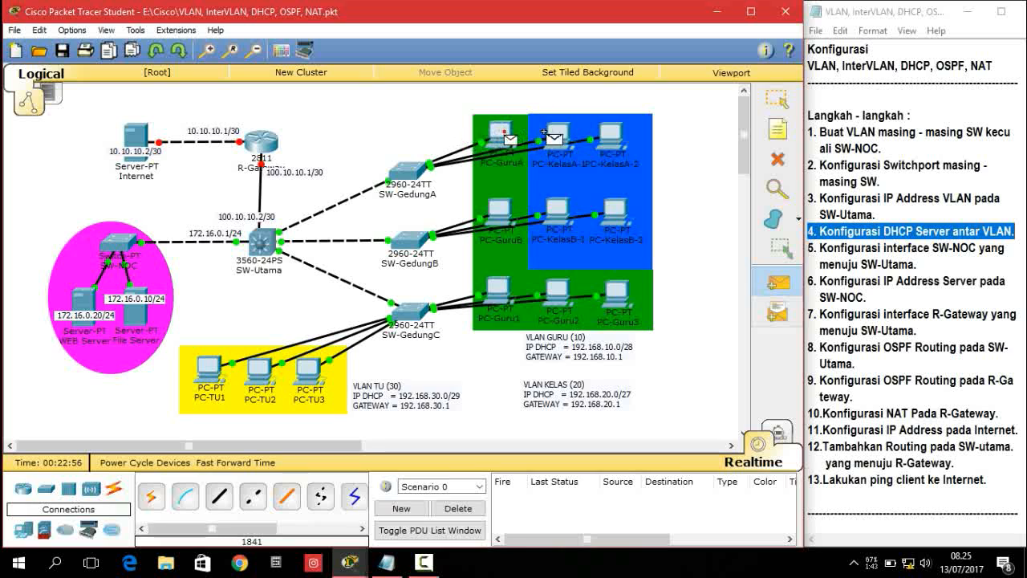
click(557, 138)
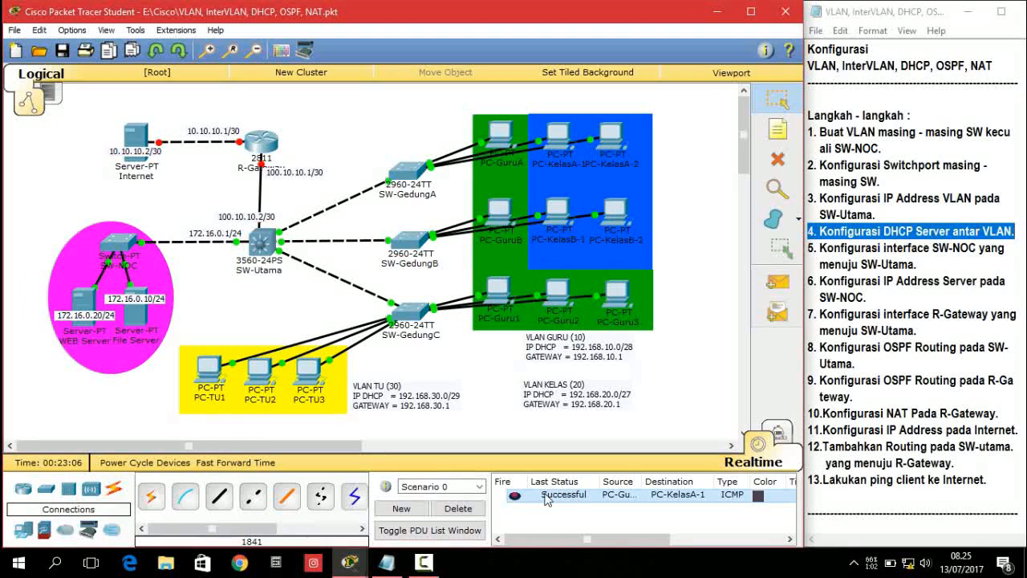
click(458, 508)
Step: Test connectivity from PC-GuruA to PC-TU3 by sending a simple PDU twice
click(777, 281)
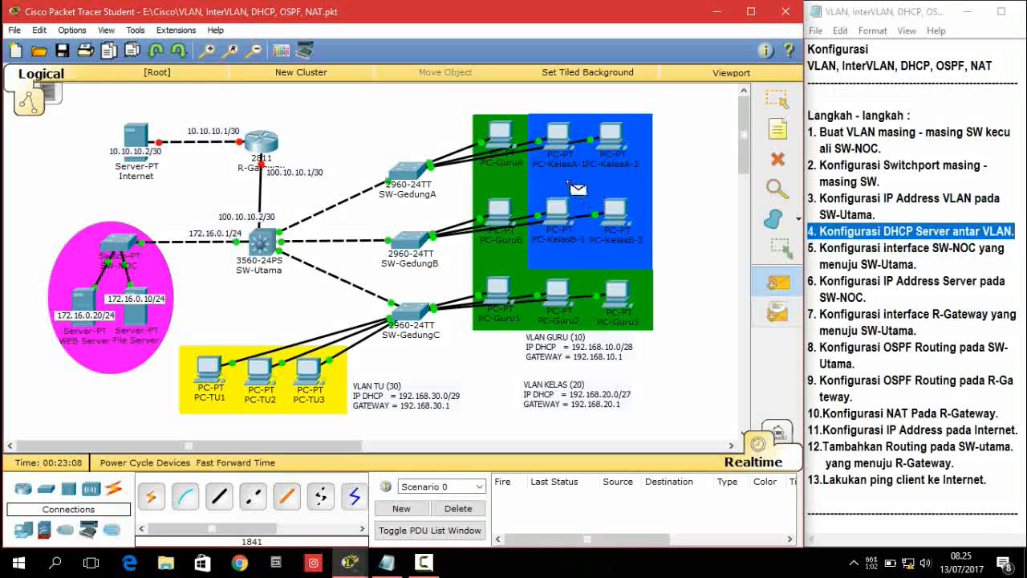
click(500, 135)
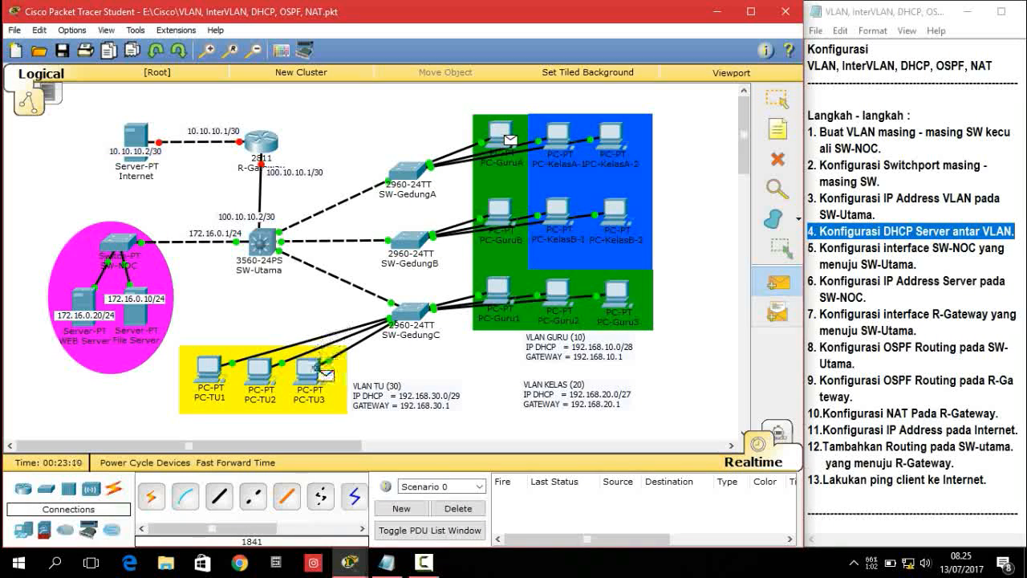
click(321, 371)
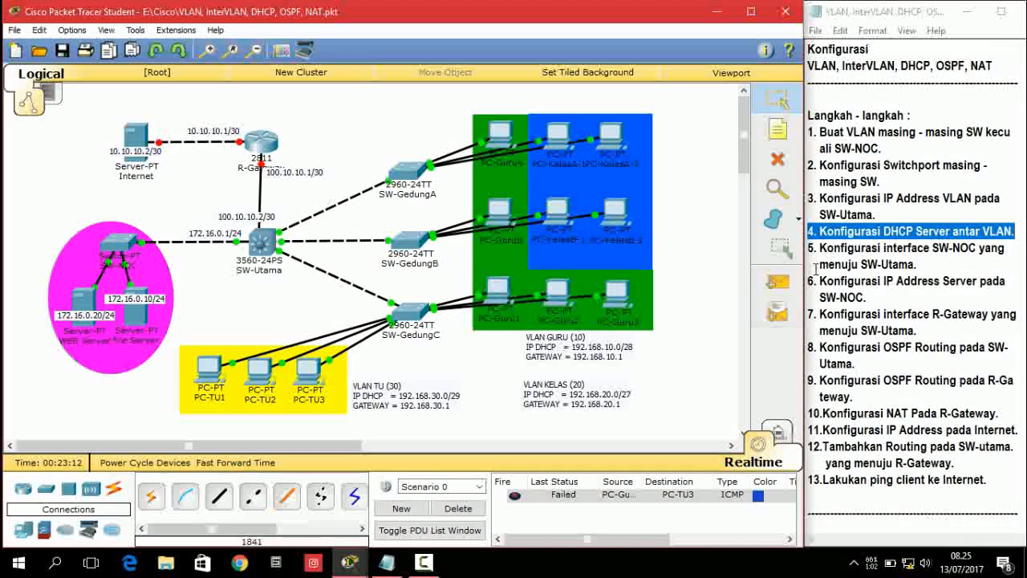
click(777, 281)
click(501, 135)
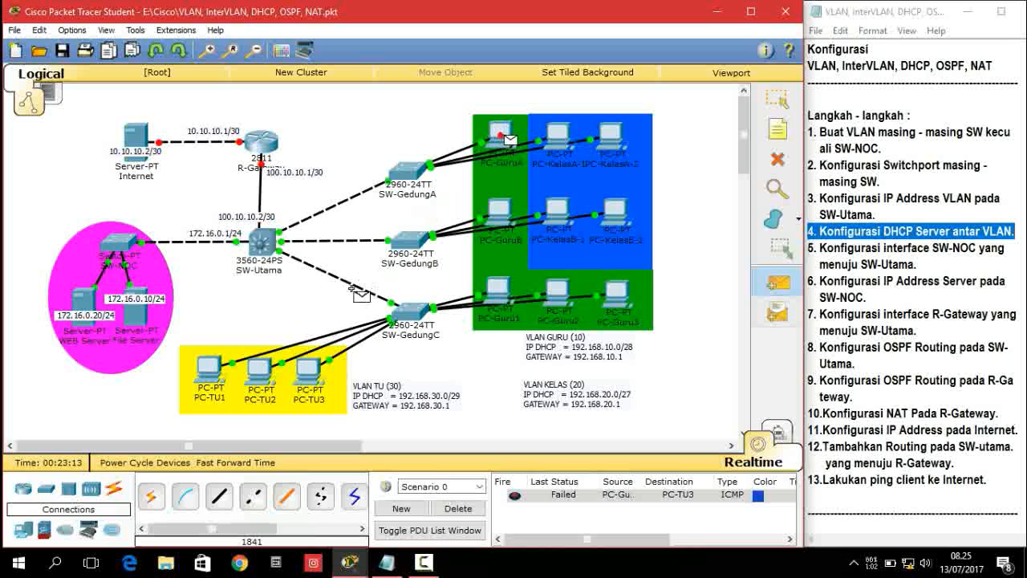
click(321, 370)
Step: Send a simple PDU from PC-KelasA-2 to PC-TU3 and clear the scenario's test results
click(777, 281)
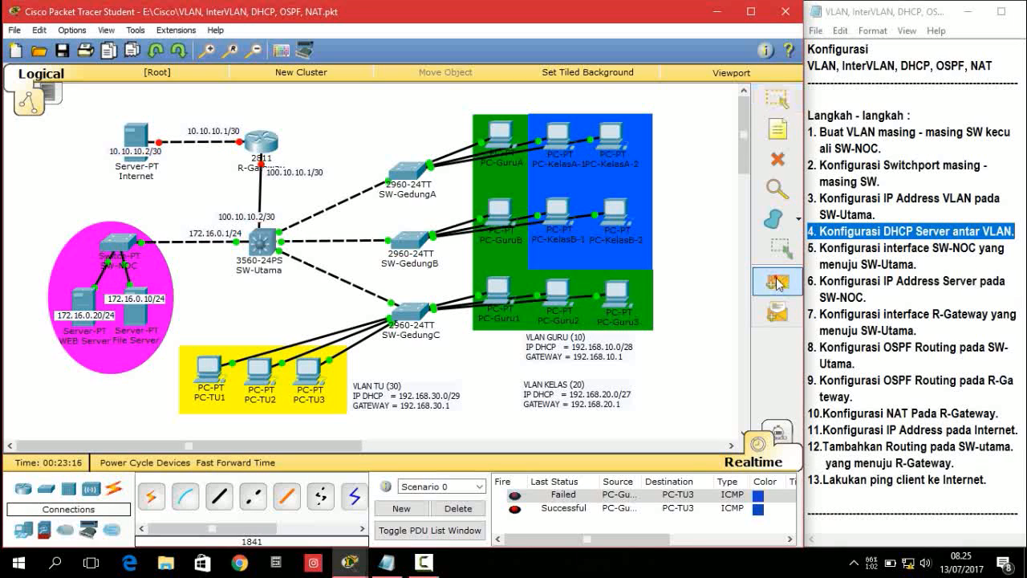
click(621, 145)
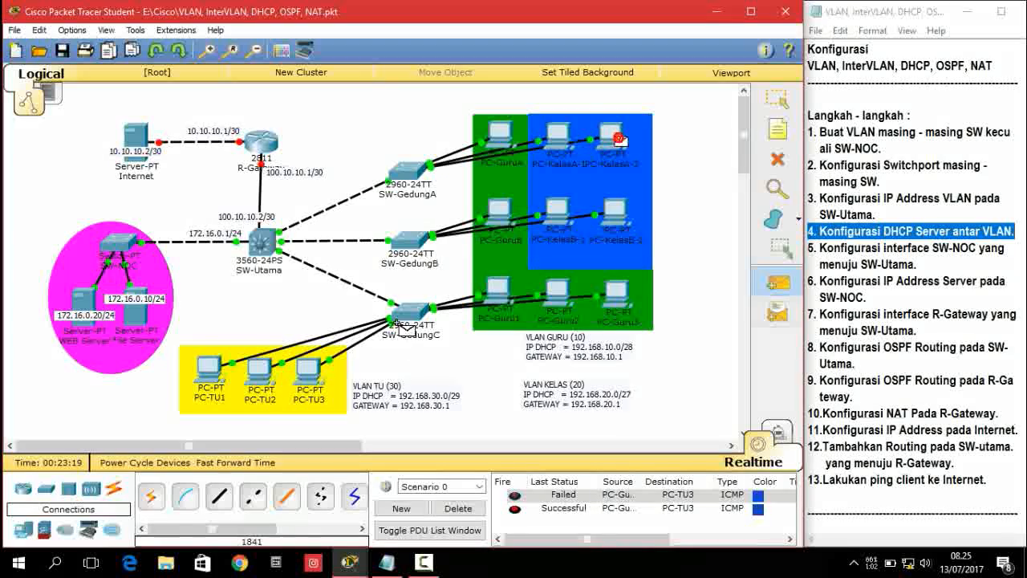
click(309, 367)
click(459, 508)
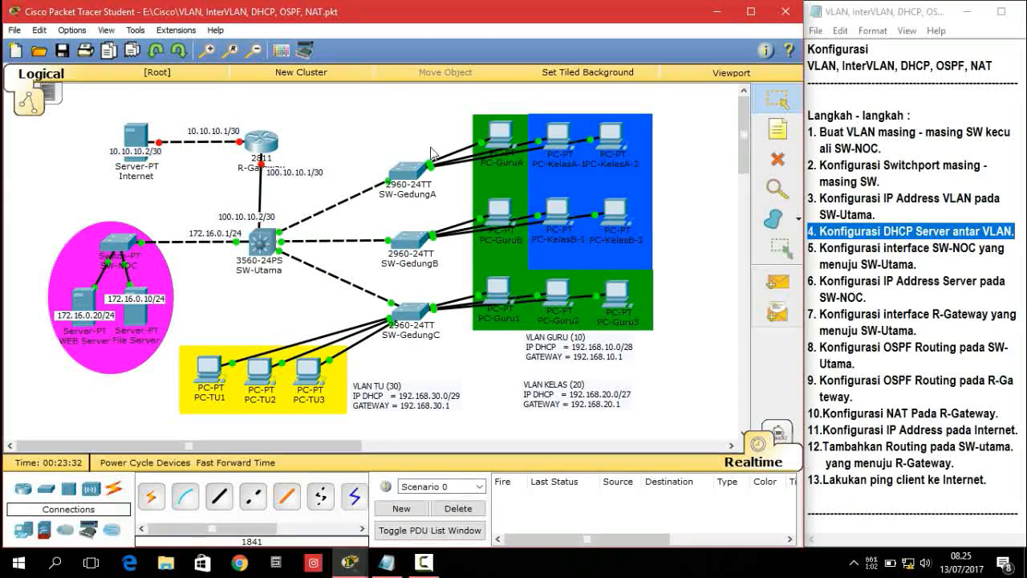
drag(3, 201, 195, 401)
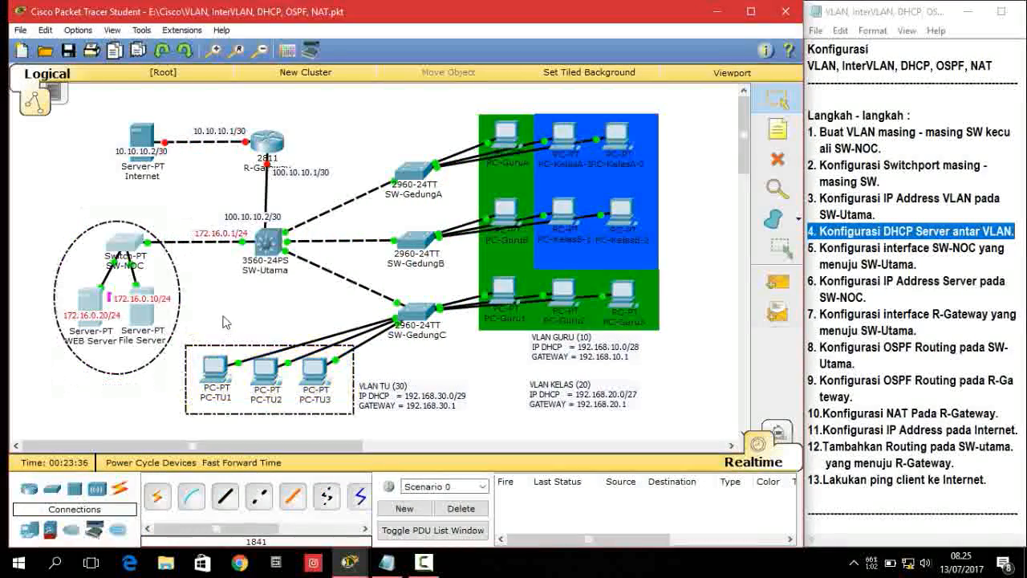
click(222, 313)
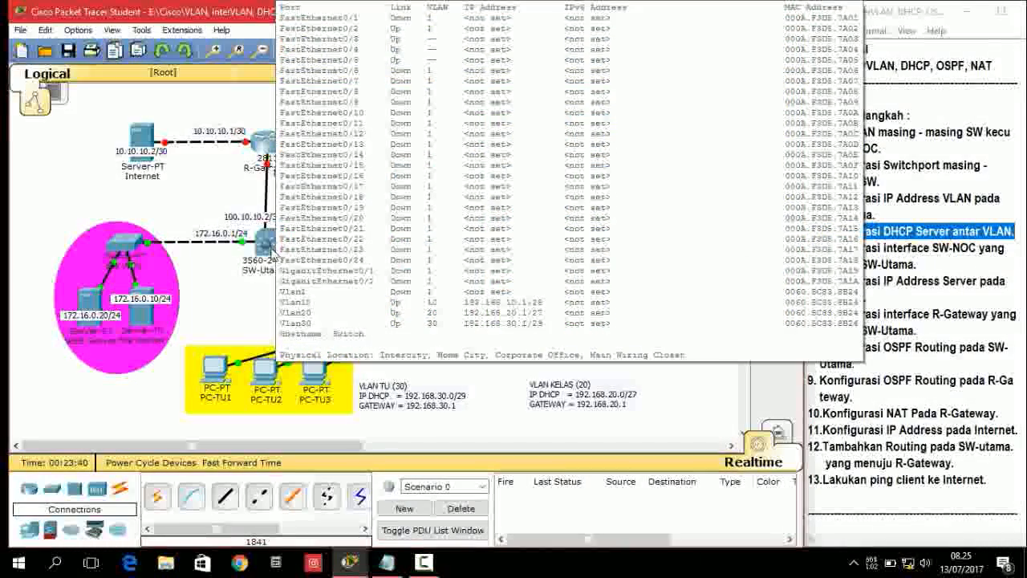
Step: Open SW-Utama's command line, return to privileged mode and re-enter global configuration with conf t
click(269, 250)
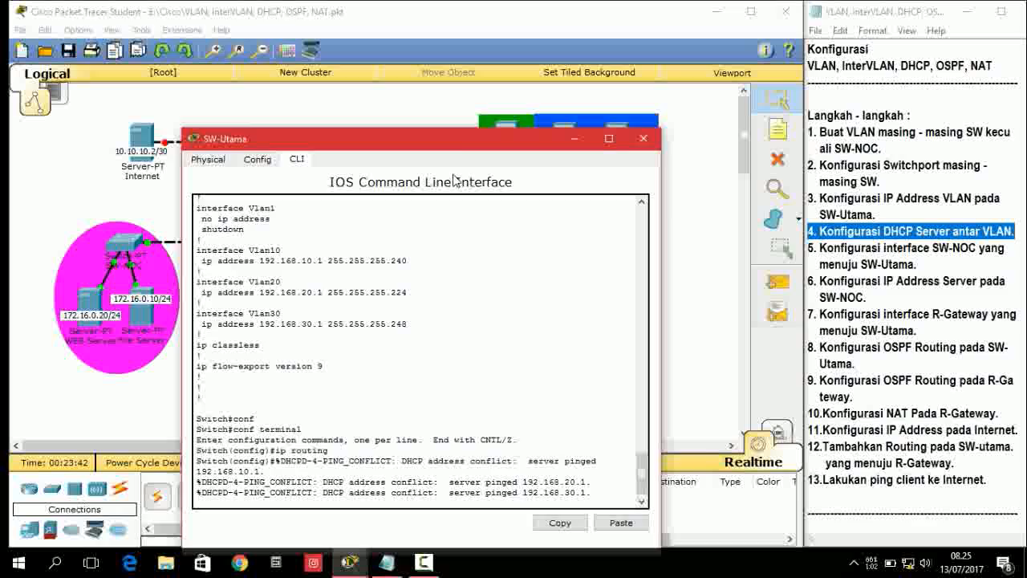
drag(463, 129, 498, 128)
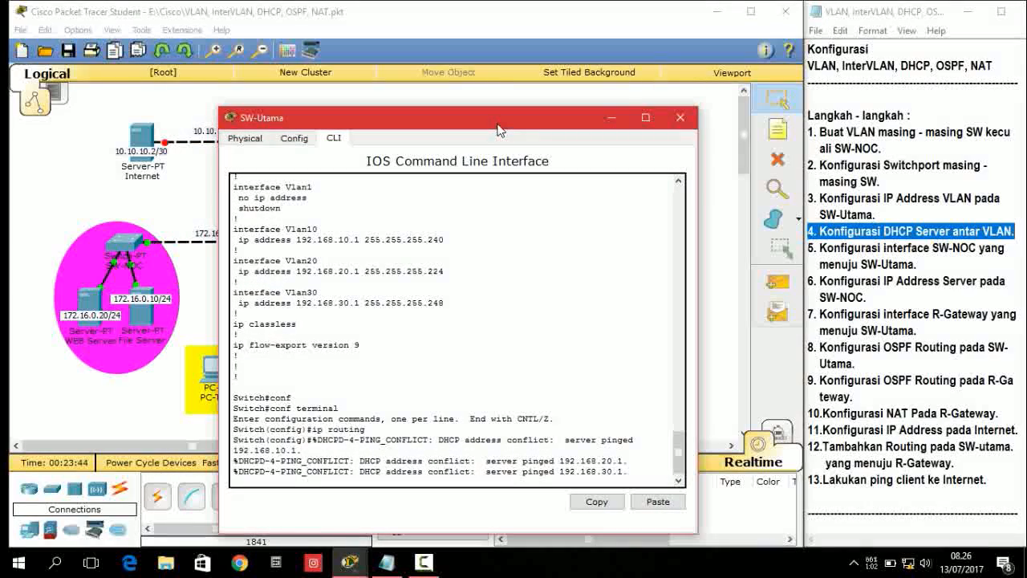
key(ctrl+z)
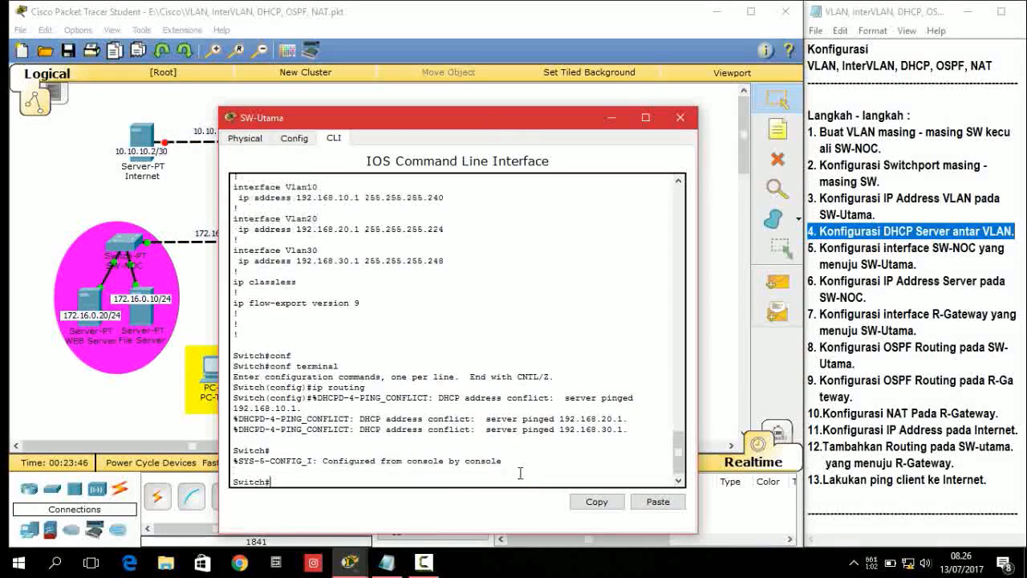
drag(471, 123, 543, 106)
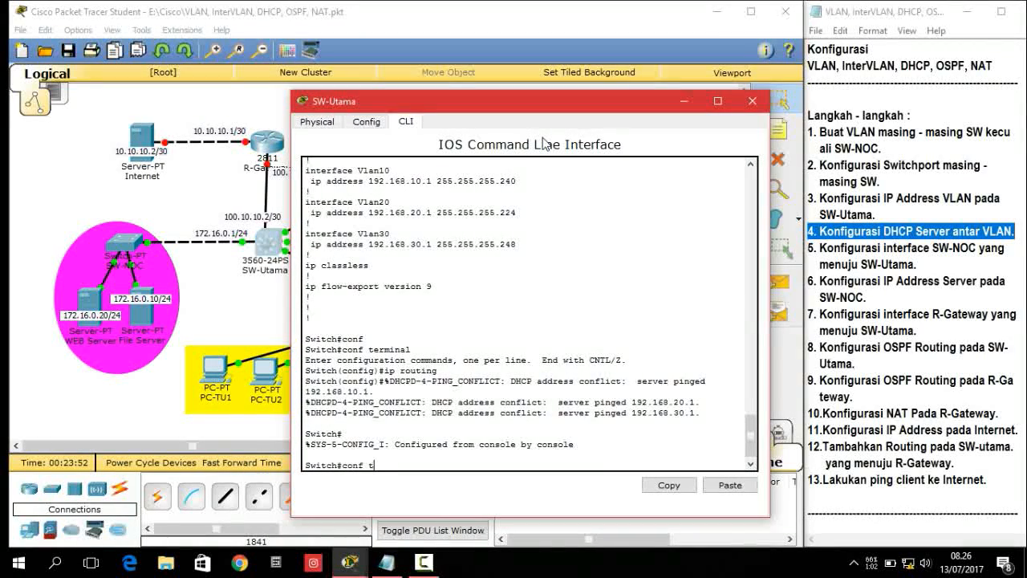
key(Return)
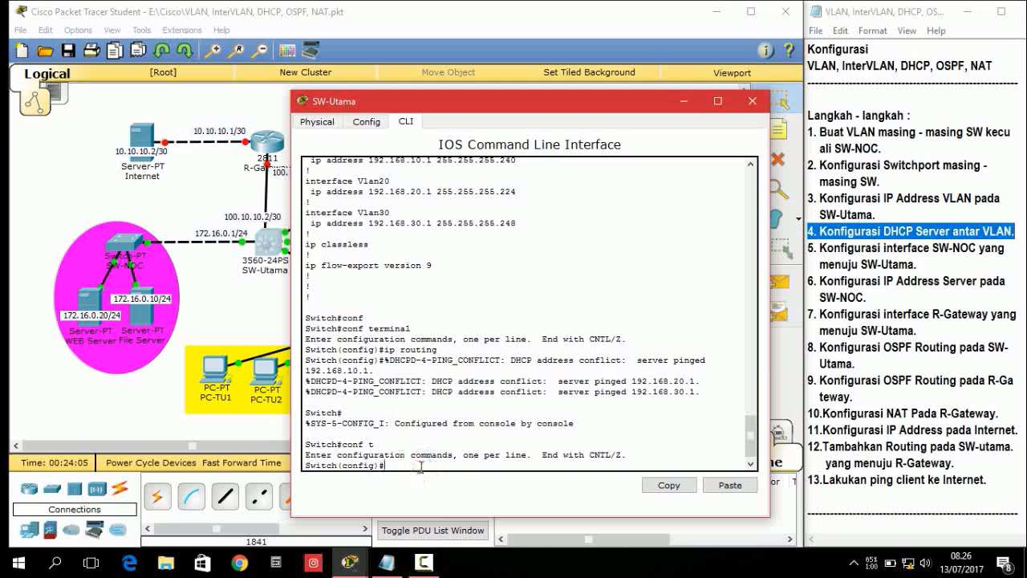
Step: Turn SW-Utama's interface fastEthernet 0/2 into a routed port with no switchport
text(n)
key(Tab)
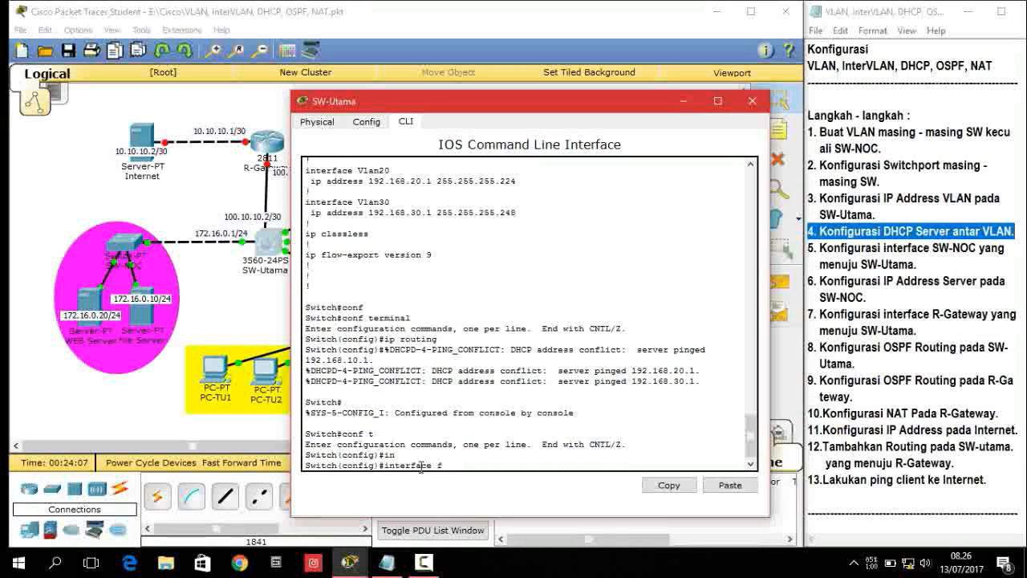
text(fa)
key(Tab)
text(0/2)
key(Return)
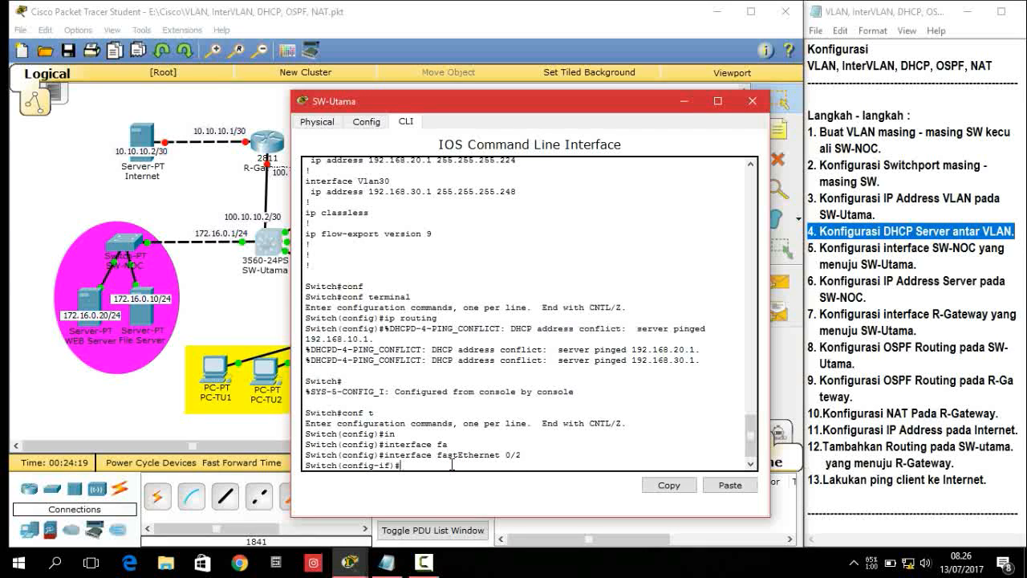
text(sw)
key(Tab)
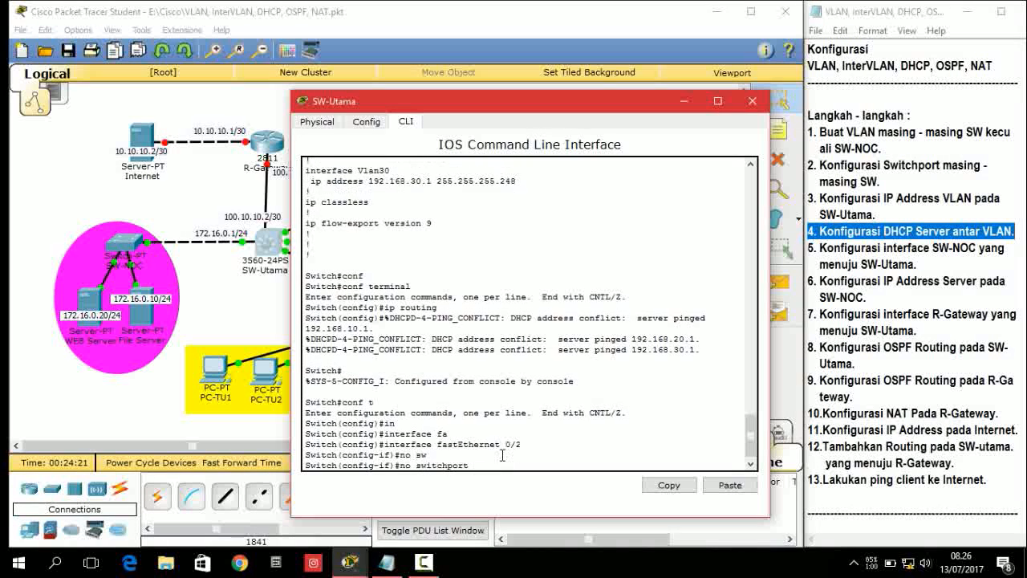
key(Return)
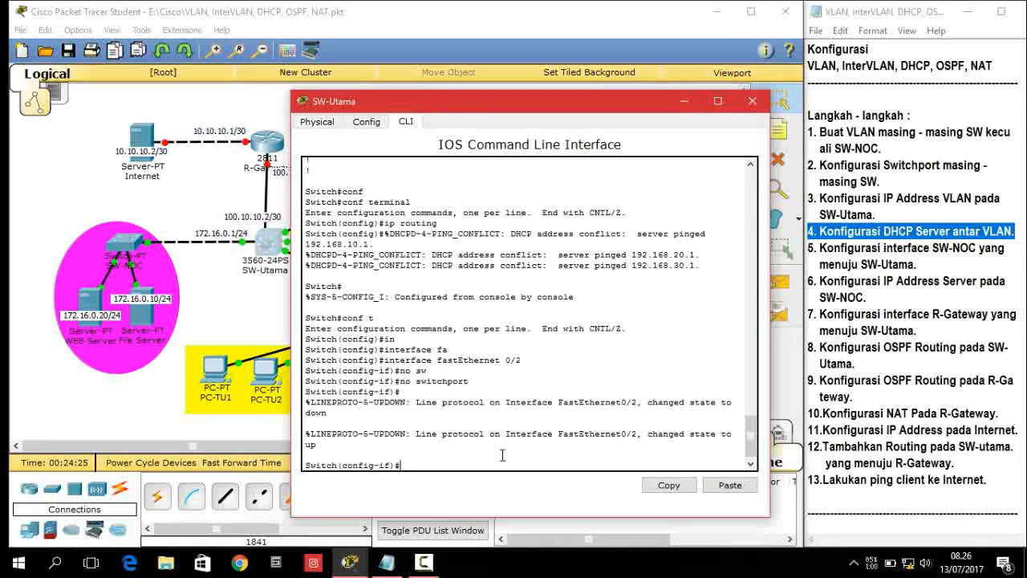
Step: Assign IP address 172.16.0.1 with mask 255.255.255.0 to SW-Utama's fastEthernet 0/2 and exit configuration mode
text(ip ad)
key(Tab)
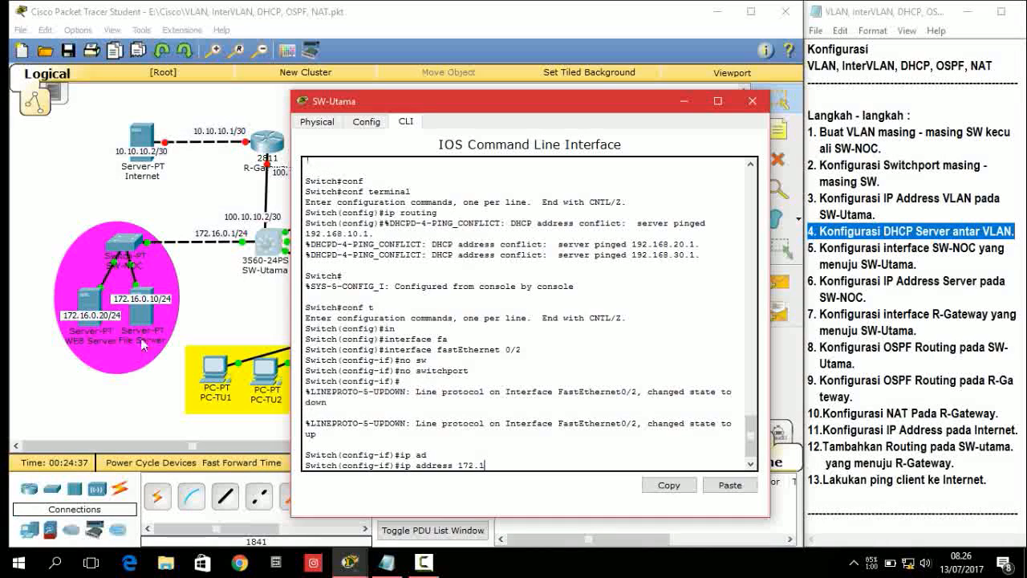
click(501, 454)
text(2)
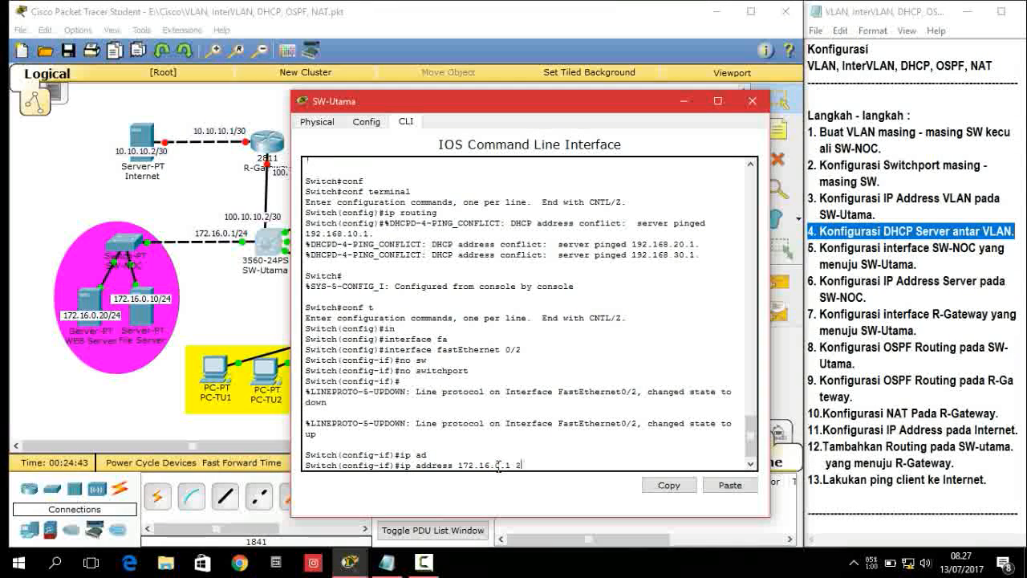
text(55.255.255.0)
key(Return)
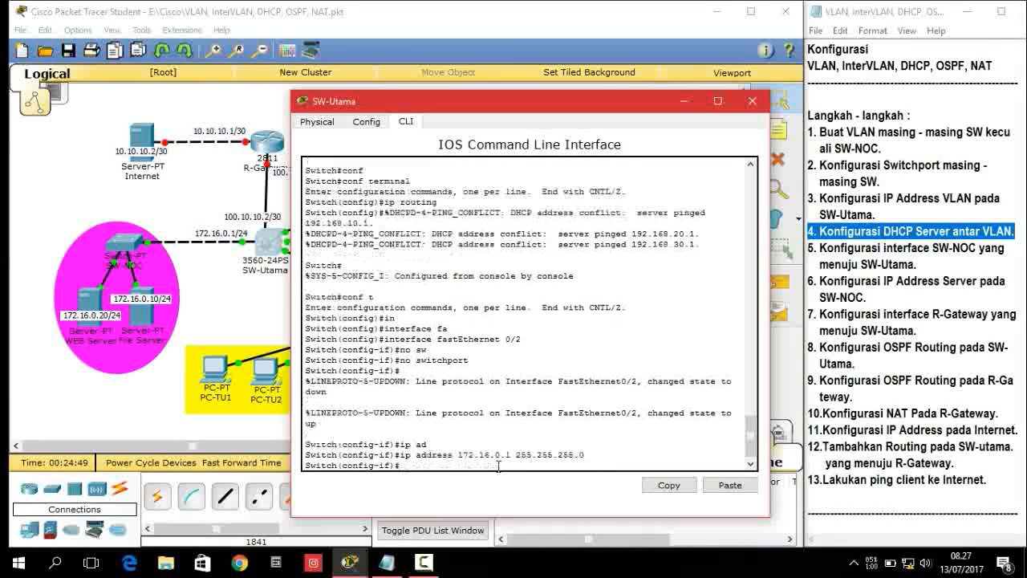
text(ex)
key(Return)
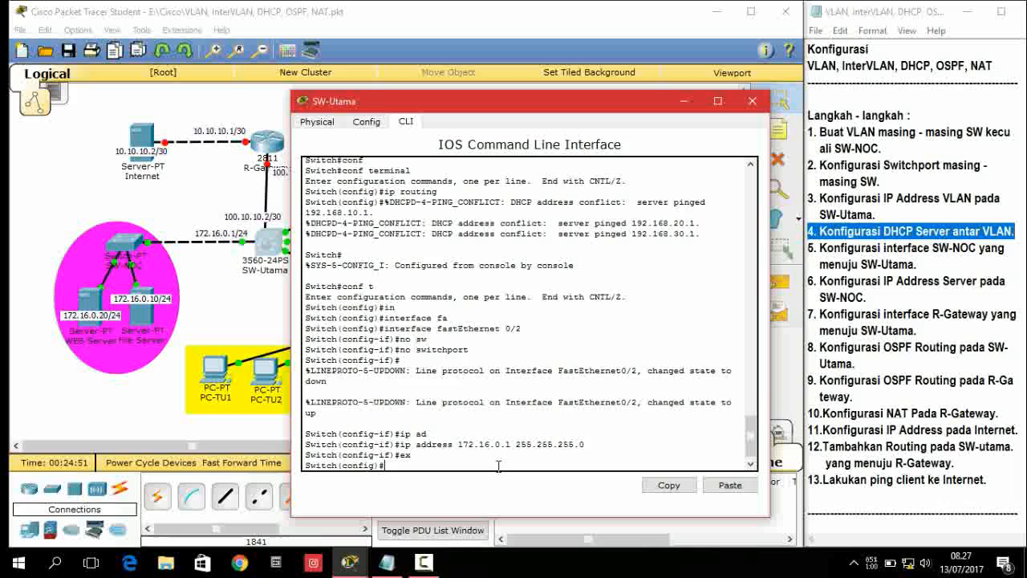
text(ex)
key(Return)
Step: Review SW-Utama's running configuration with sh run, checking the FastEthernet0/2 entry, and minimize its window
text(sh)
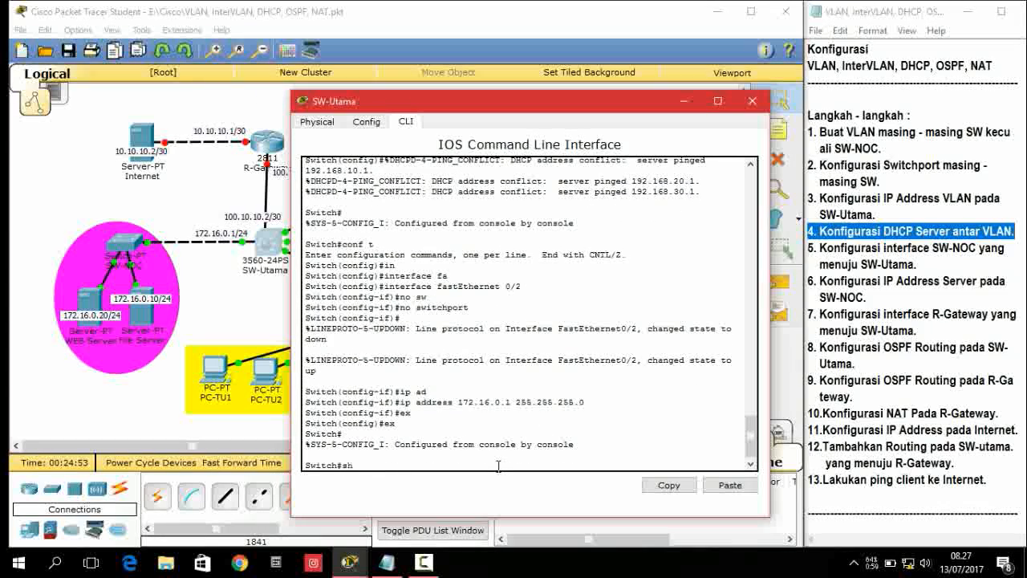
text( run)
key(Return)
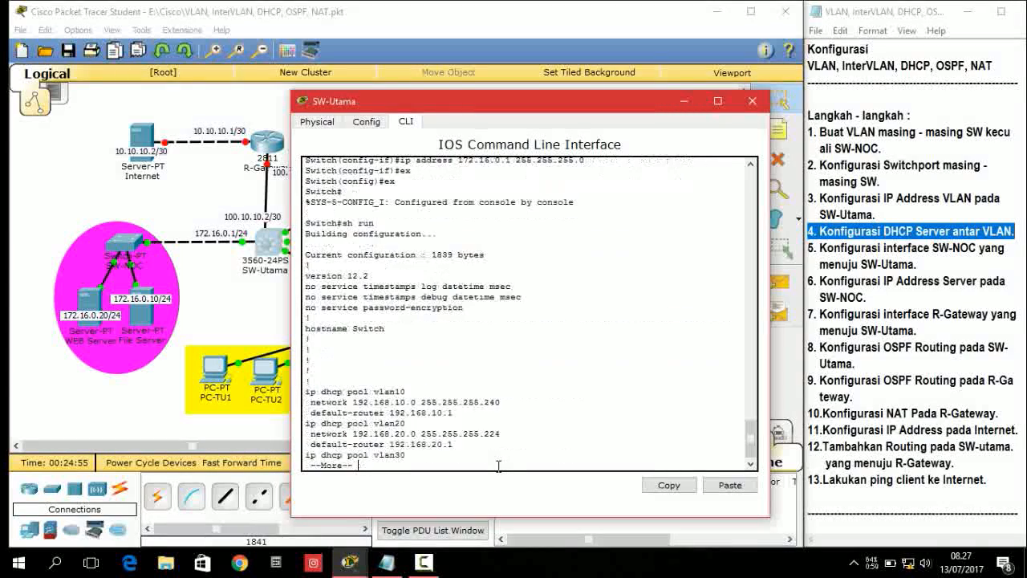
key(Return)
key(Return)
key(Return)
key(Return)
key(Return)
key(Return)
key(Return)
key(Return)
key(Return)
key(Return)
key(Return)
key(Return)
key(Return)
key(Return)
key(Return)
key(Return)
key(Return)
key(Return)
key(Return)
key(Return)
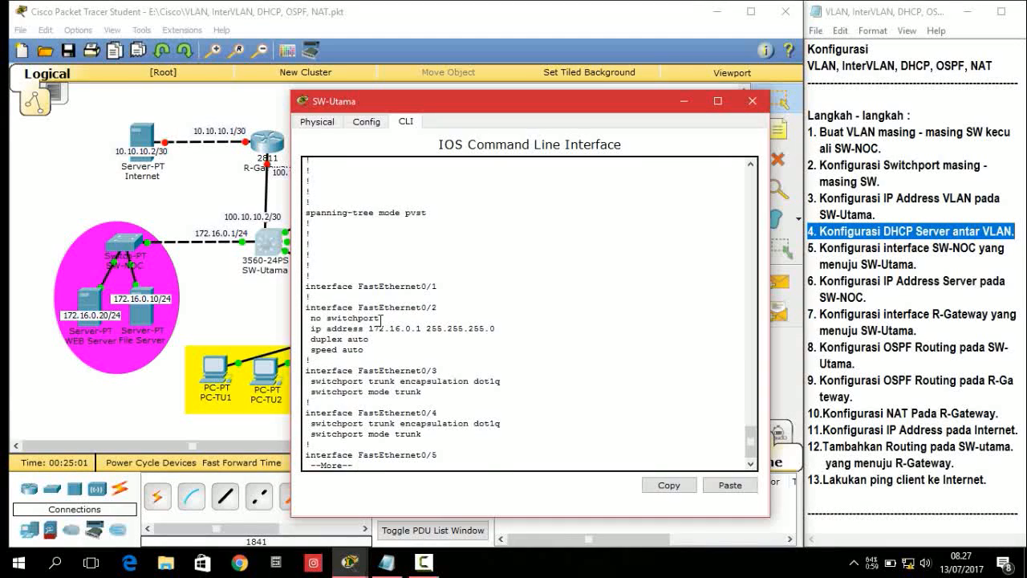
drag(356, 321, 323, 318)
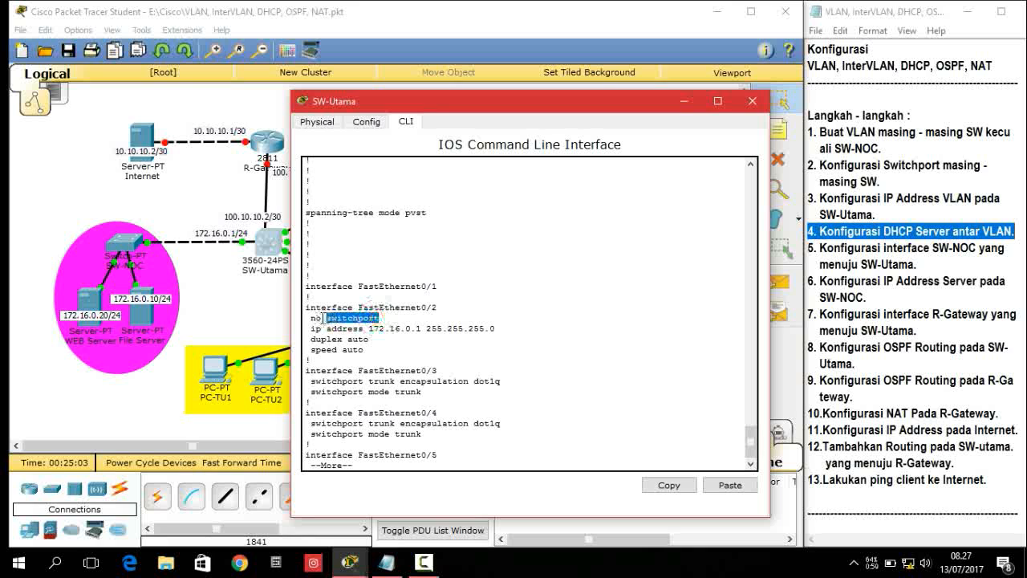
drag(371, 340, 312, 349)
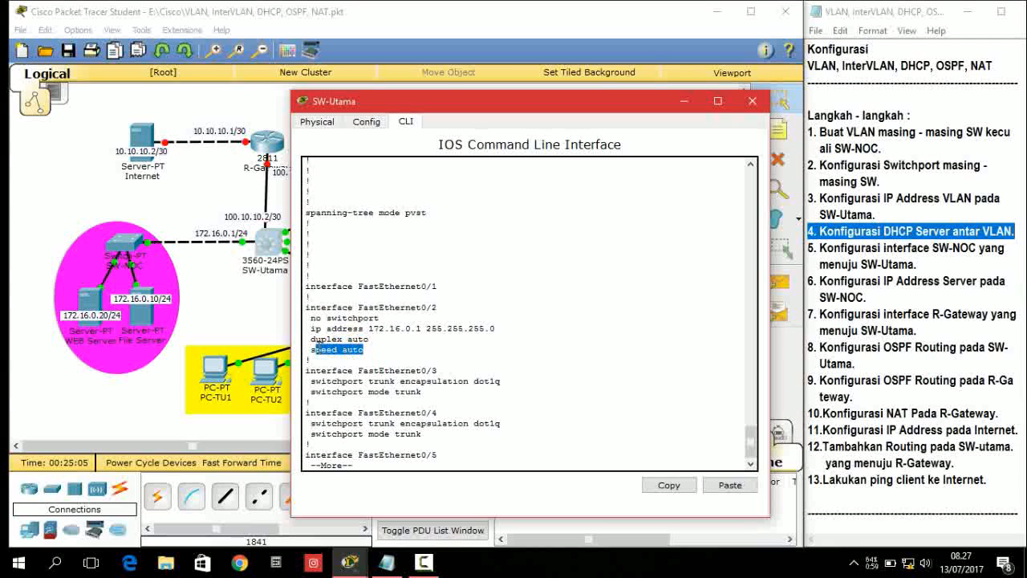
click(366, 349)
scroll(375, 348, down, 1)
scroll(375, 348, up, 4)
scroll(374, 349, down, 4)
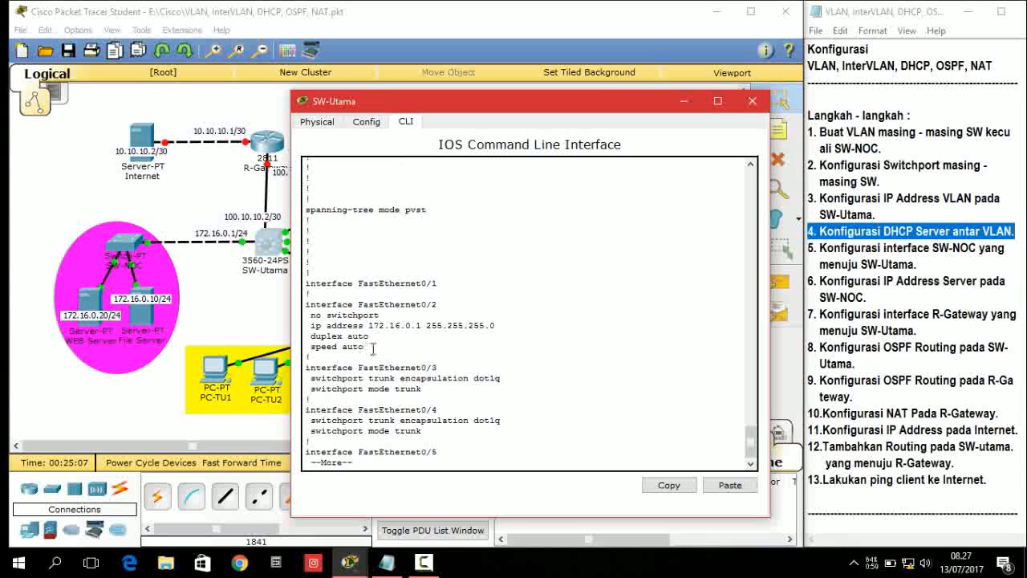
click(684, 102)
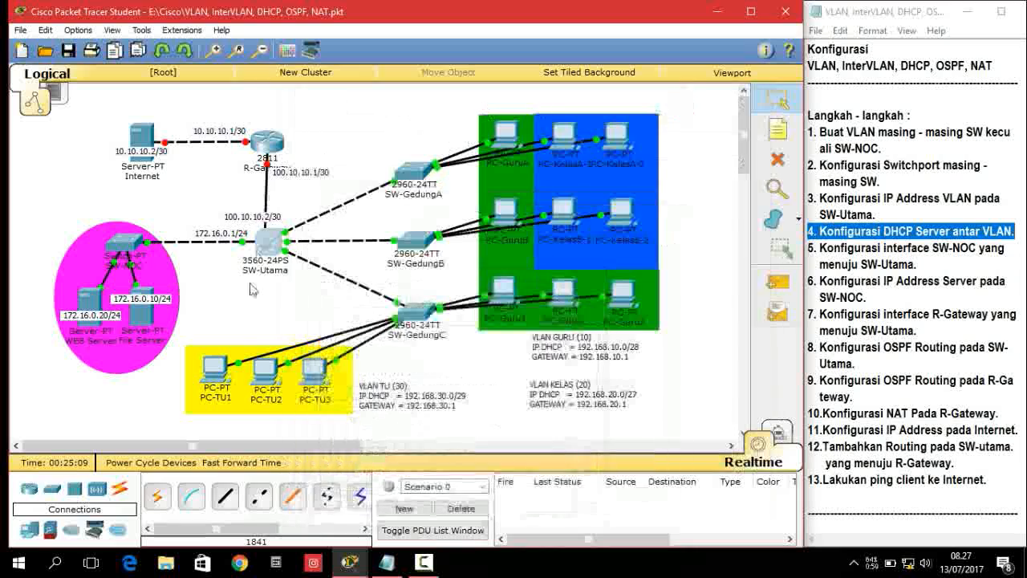
Step: Open the WEB Server's IP configuration and set its static IP address to 172.16.0.20
click(95, 307)
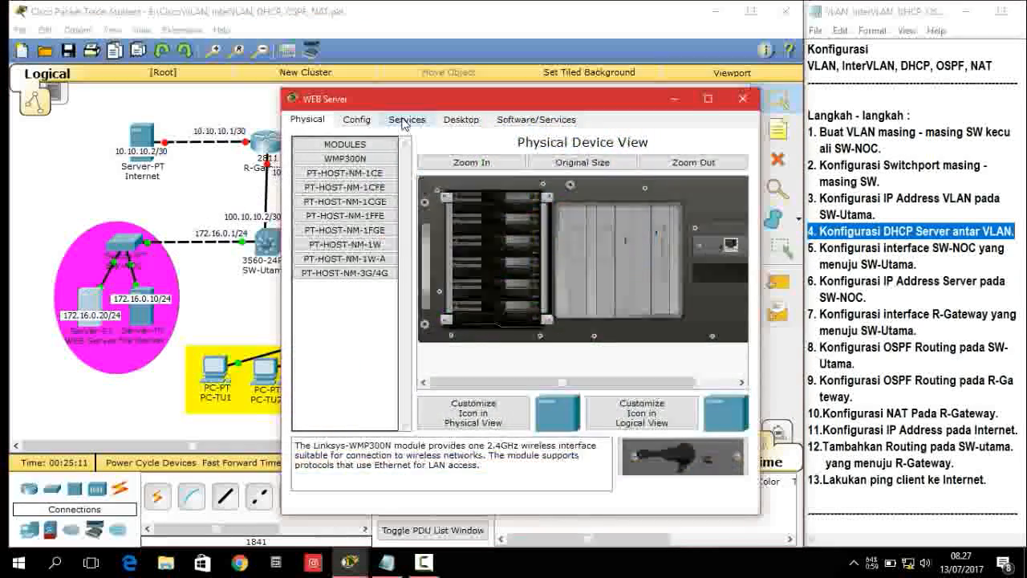
click(457, 121)
click(369, 188)
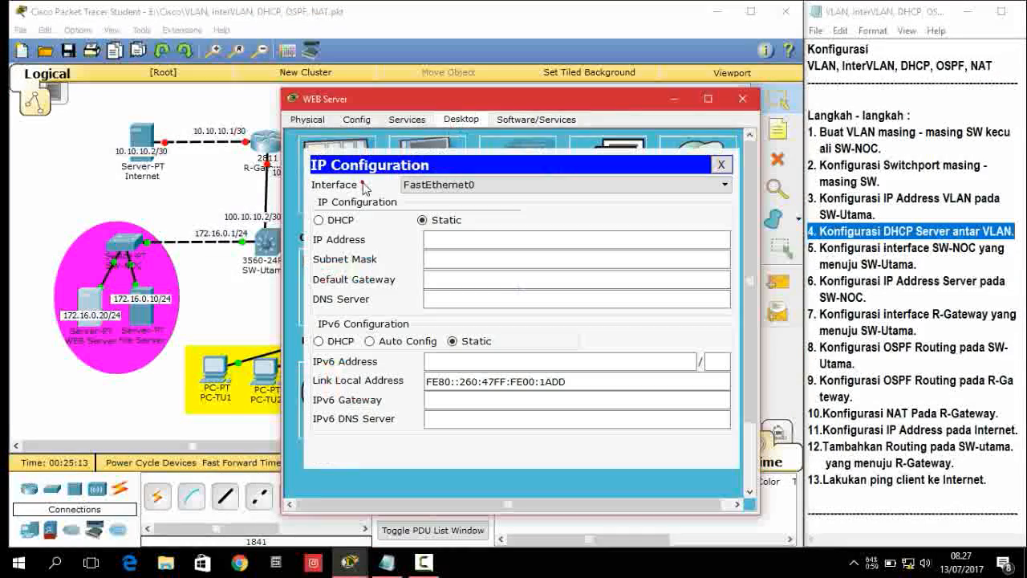
click(434, 241)
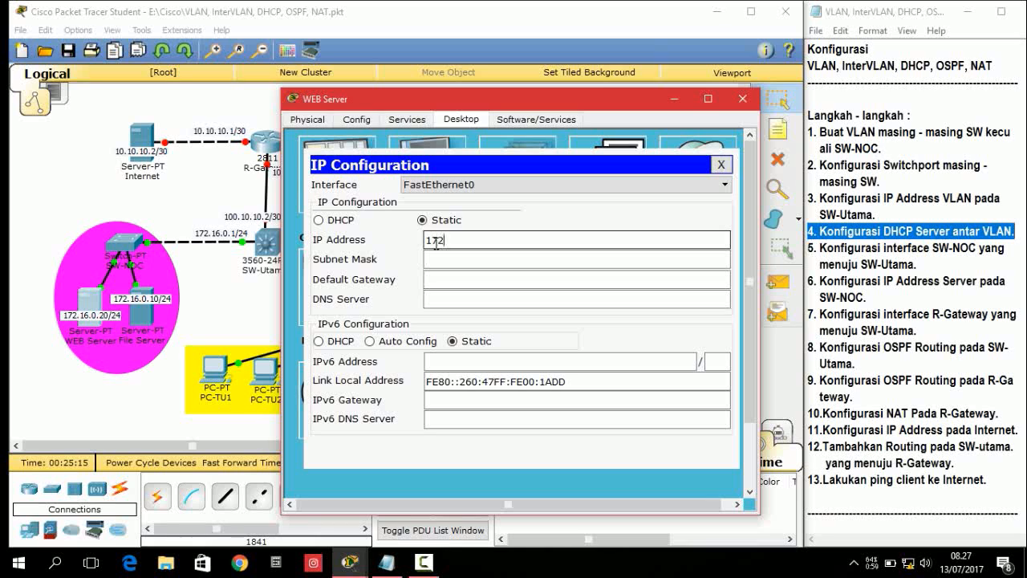
text(172.16.0.20)
Step: Set the WEB Server's subnet mask to 255.255.255.0 and default gateway to 172.16.0.1, and close its window
key(Tab)
text(2)
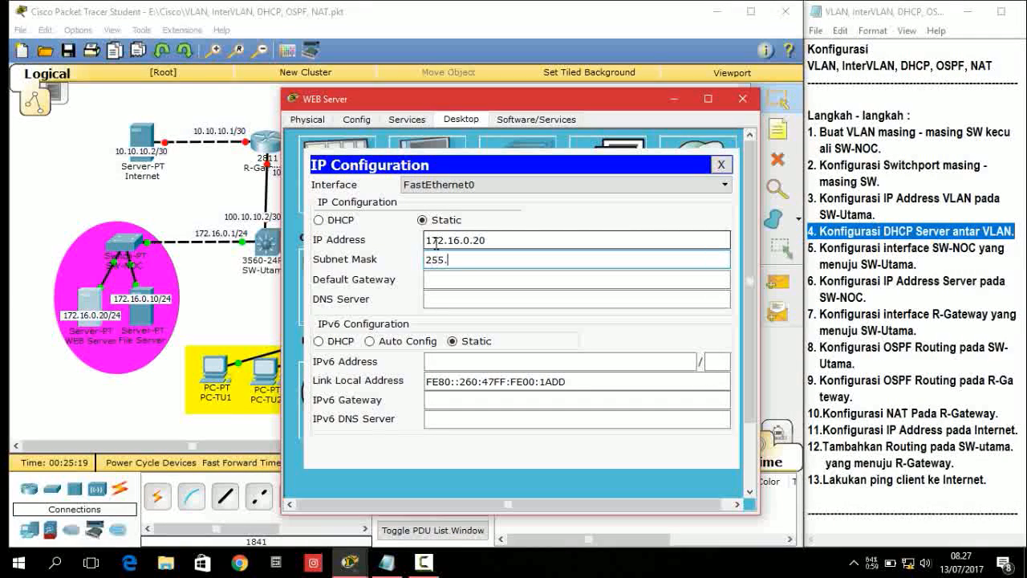
text(55.255.255.0)
key(Tab)
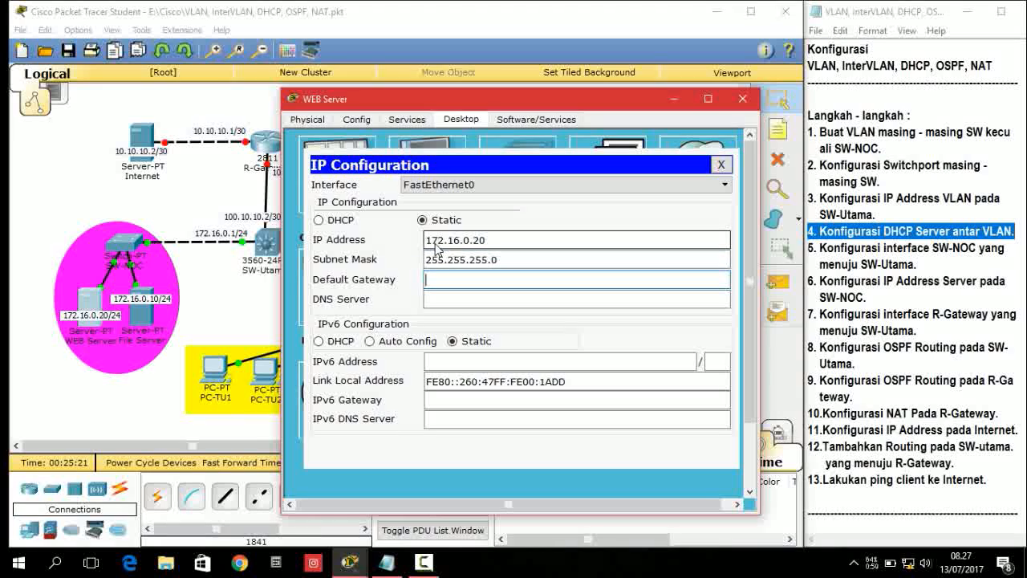
text(172.16.0.1)
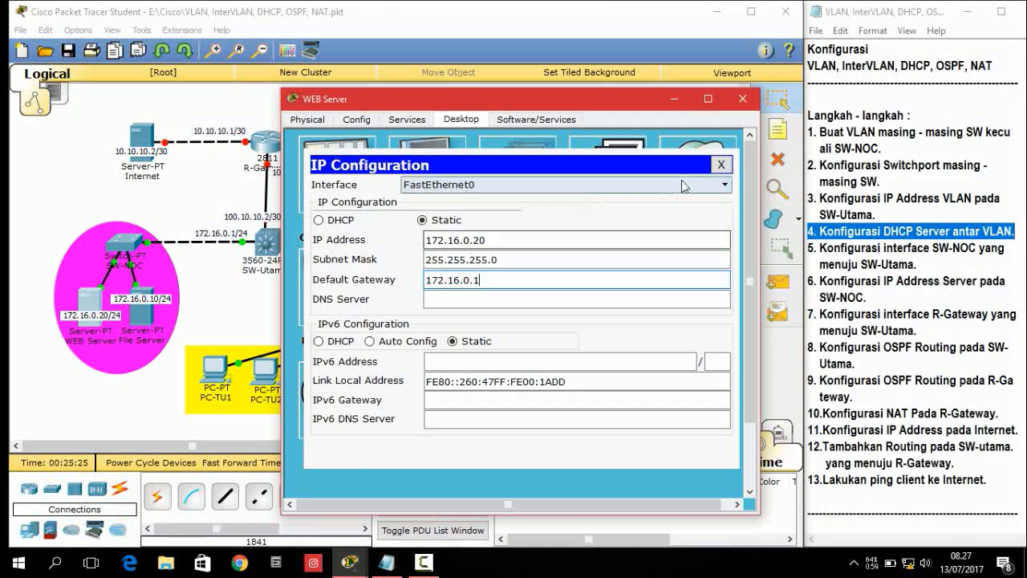
click(721, 164)
click(742, 97)
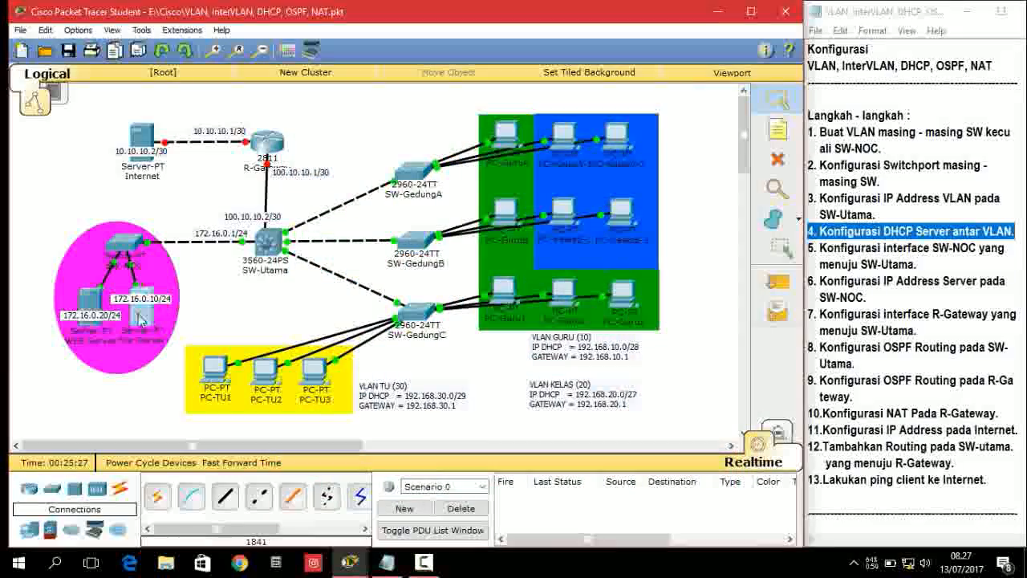
Step: Open the File Server's IP configuration and set its static IP address to 172.16.0.10
click(141, 317)
click(461, 118)
click(369, 175)
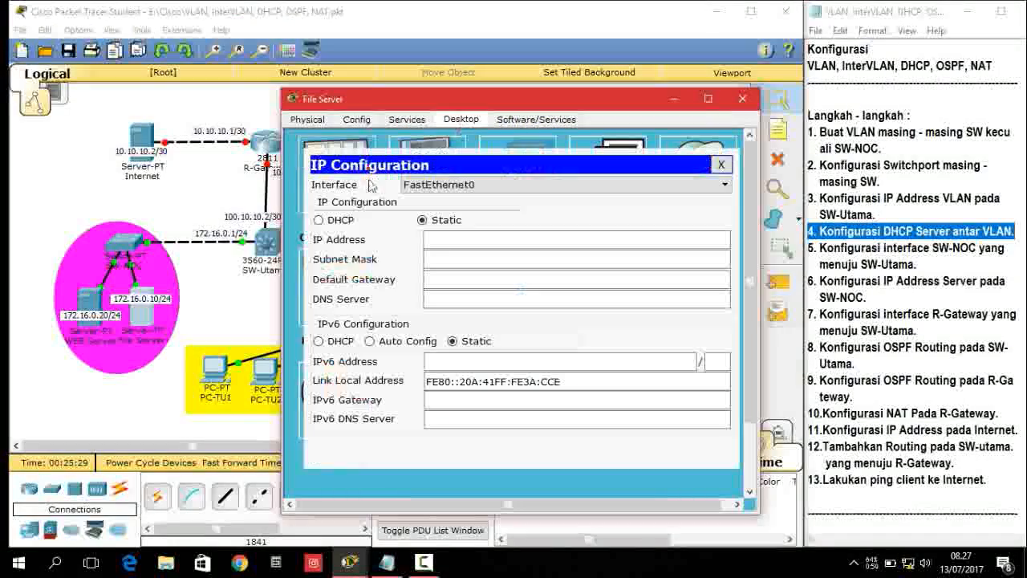
click(446, 239)
text(172.)
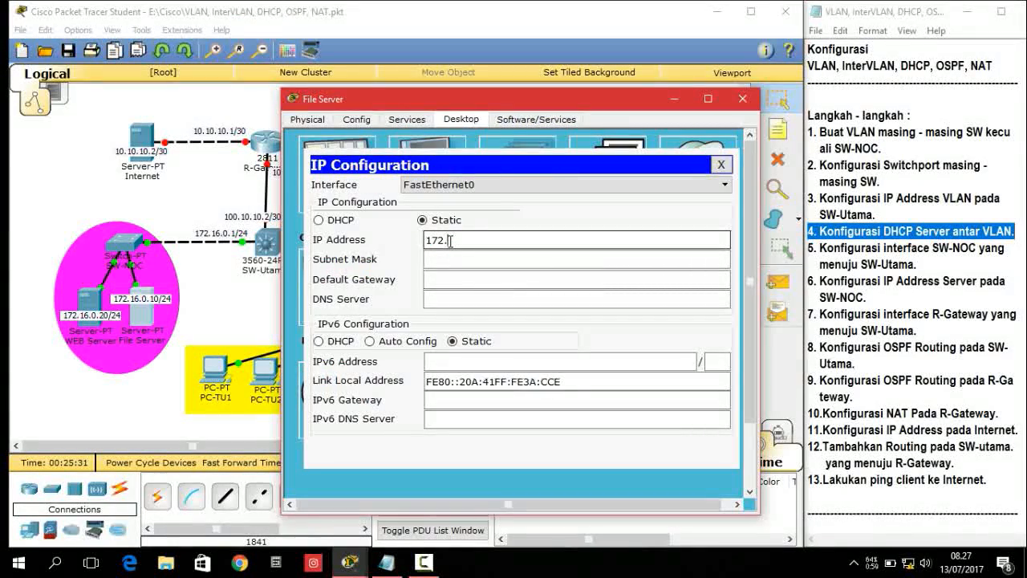
text(16.)
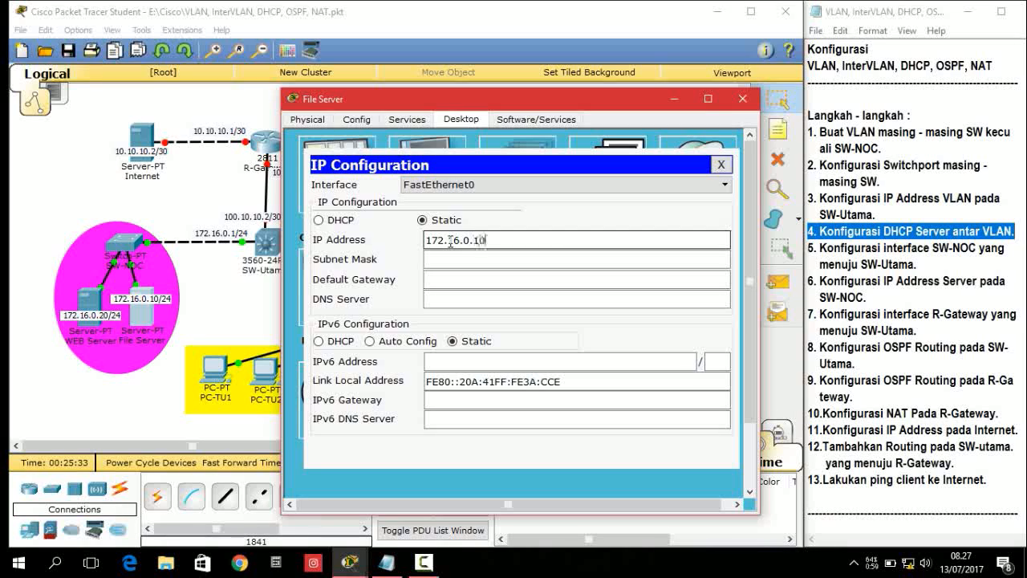
text(0.10)
Step: Set the File Server's subnet mask to 255.255.255.0 and default gateway to 172.16.0.1, and close its window
click(459, 258)
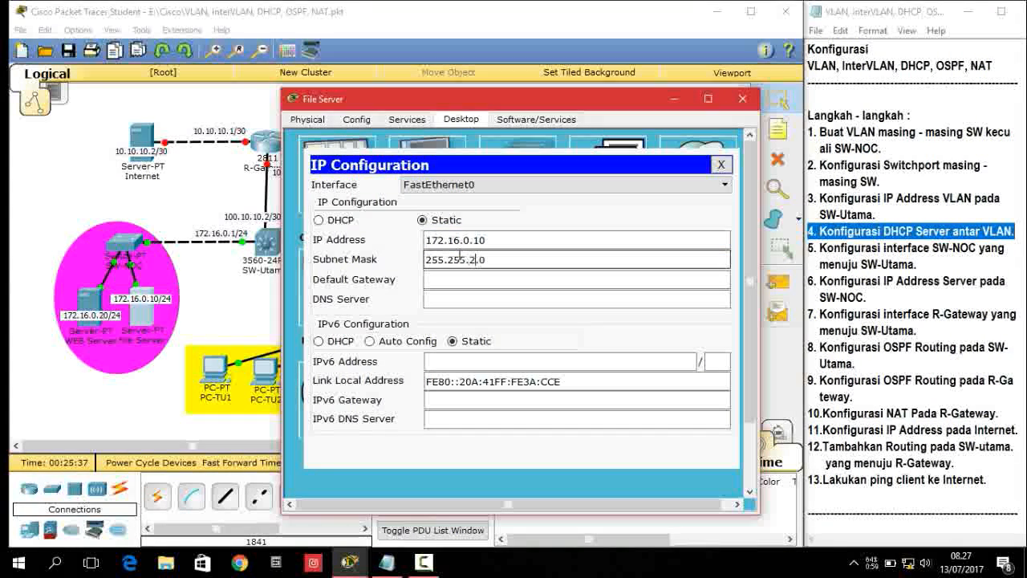
key(BackSpace)
text(255)
key(Tab)
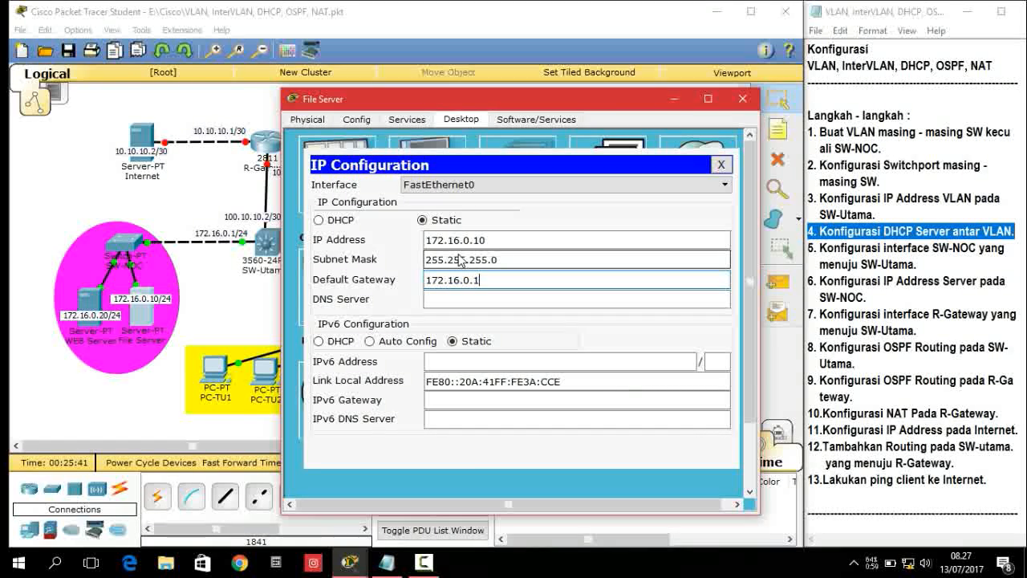
click(721, 165)
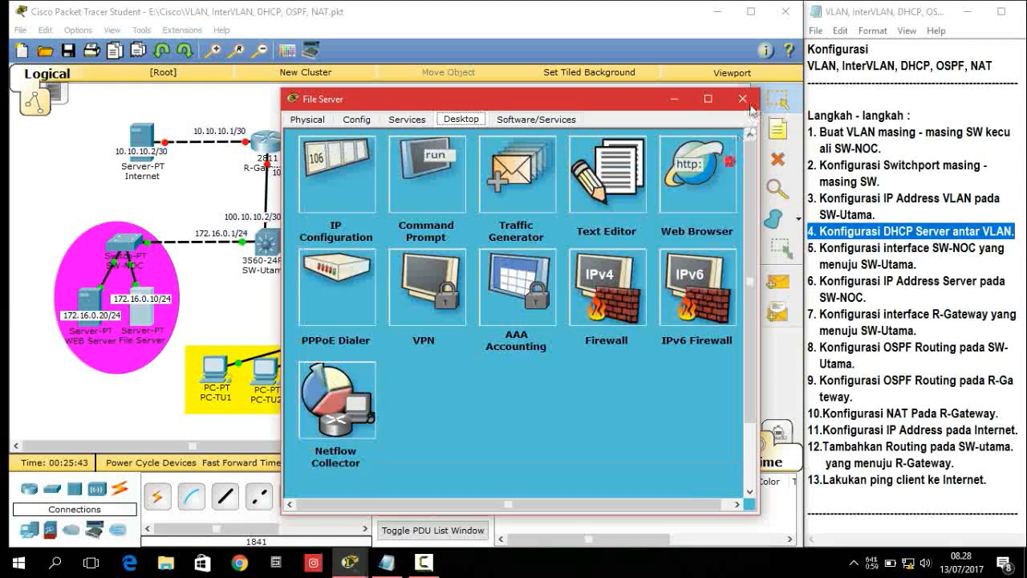
click(743, 98)
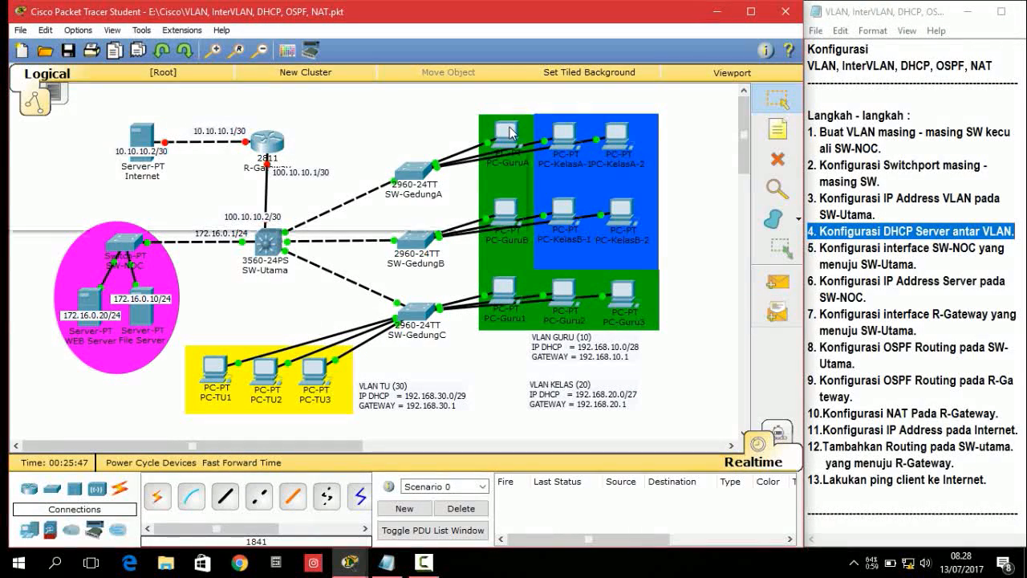
Step: Test connectivity from PC-GuruA to the WEB Server by sending a simple PDU twice
mouse_move(511, 132)
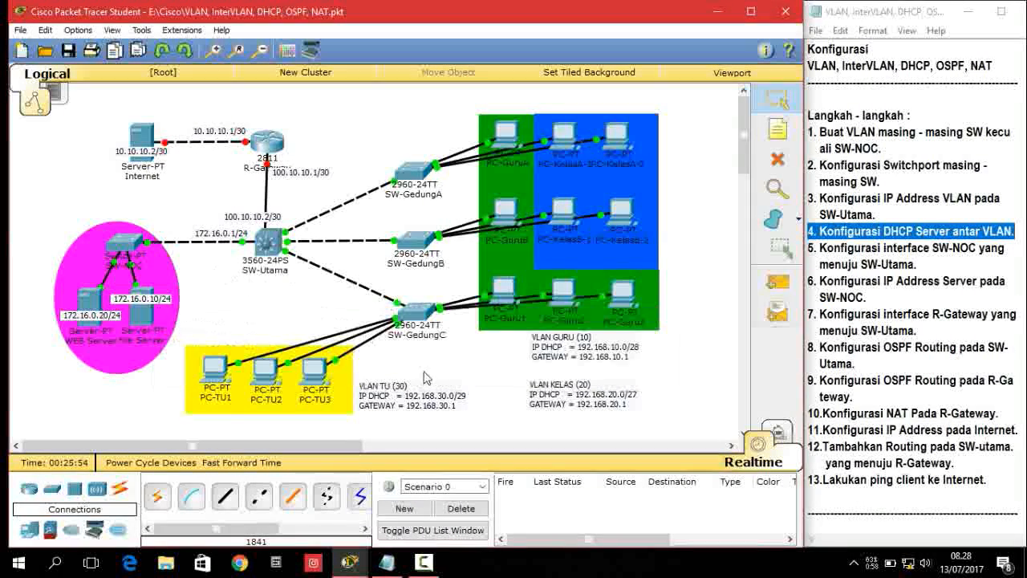
click(777, 282)
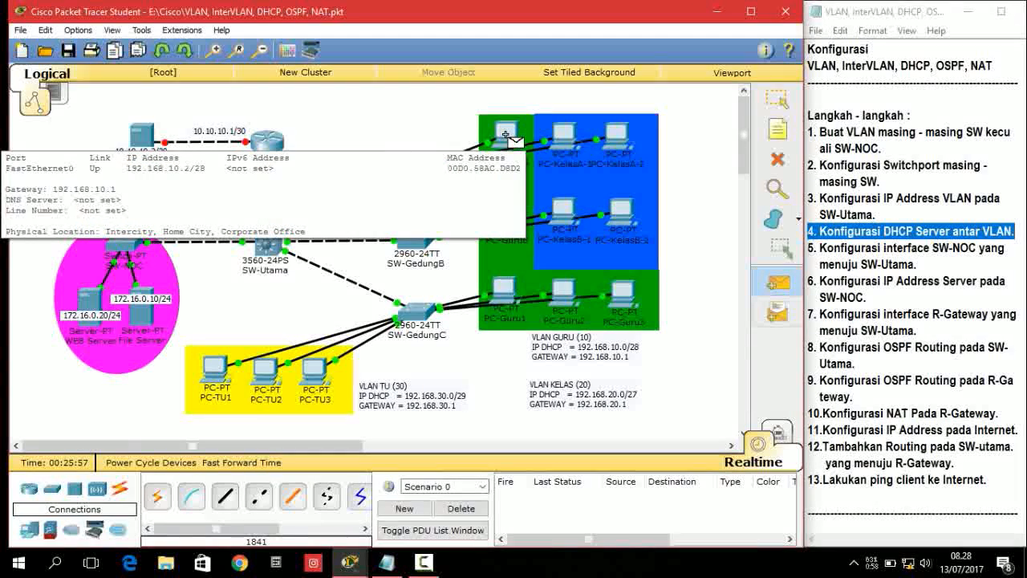
click(506, 135)
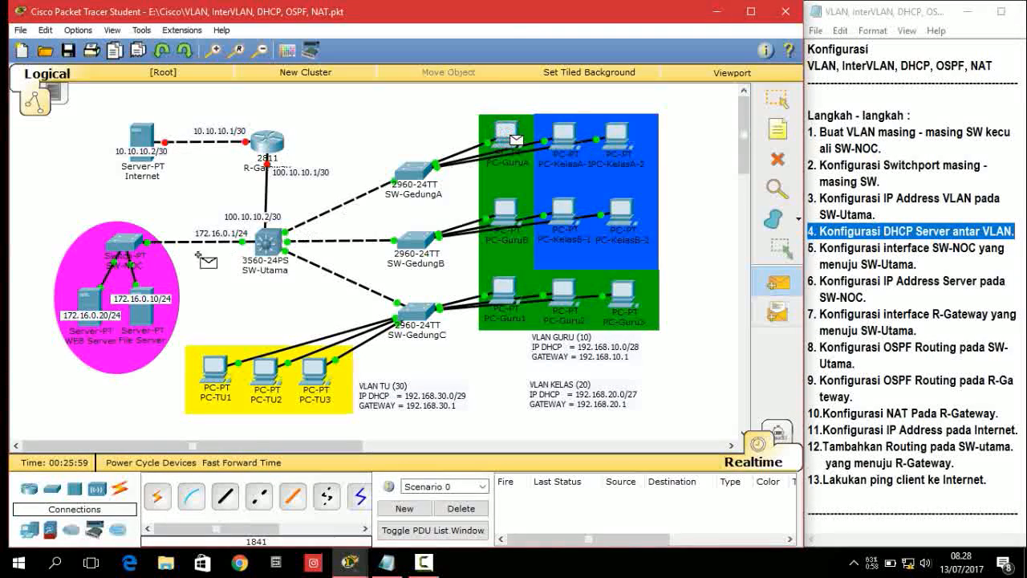
click(97, 304)
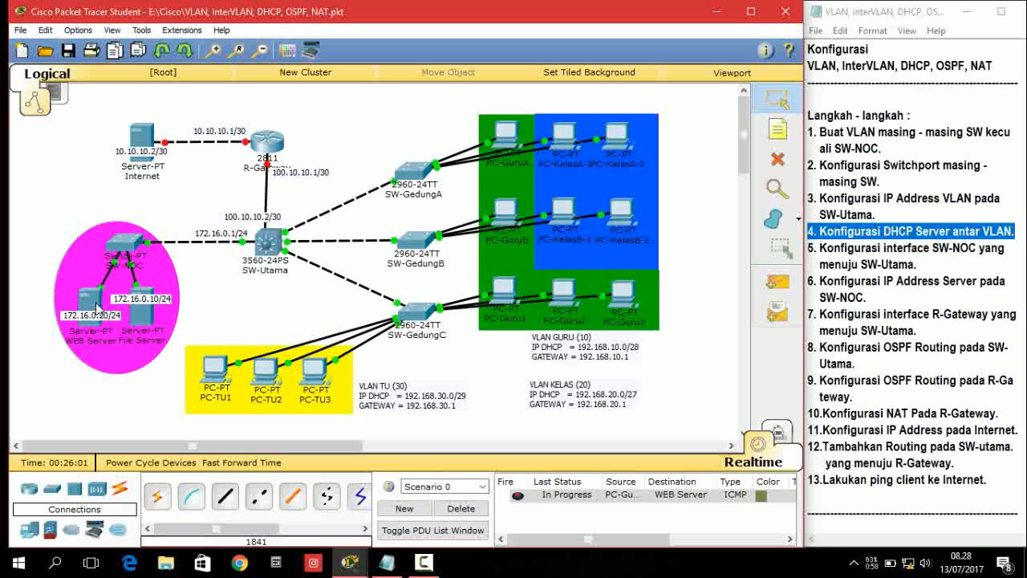
click(777, 281)
click(508, 135)
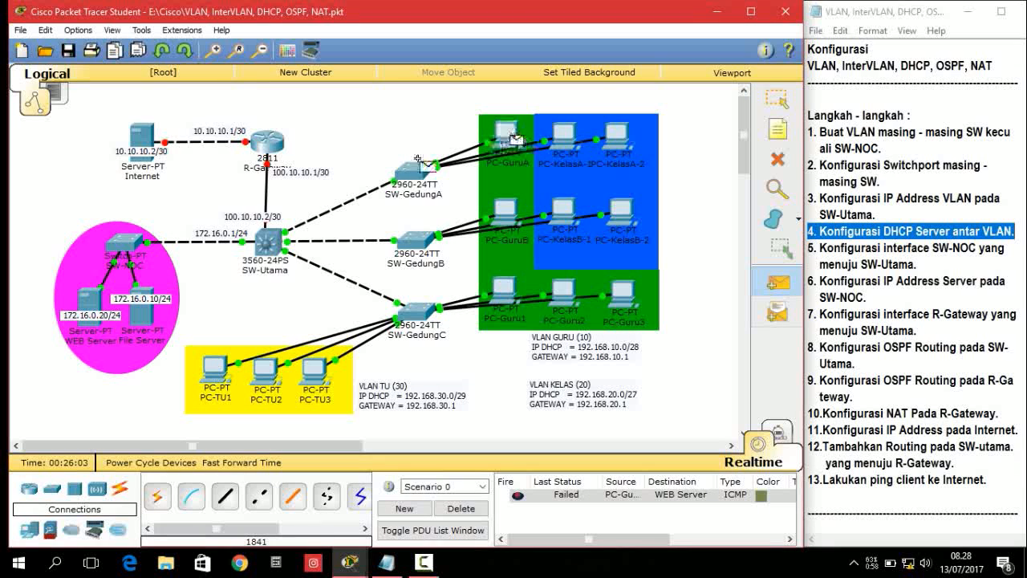
click(95, 302)
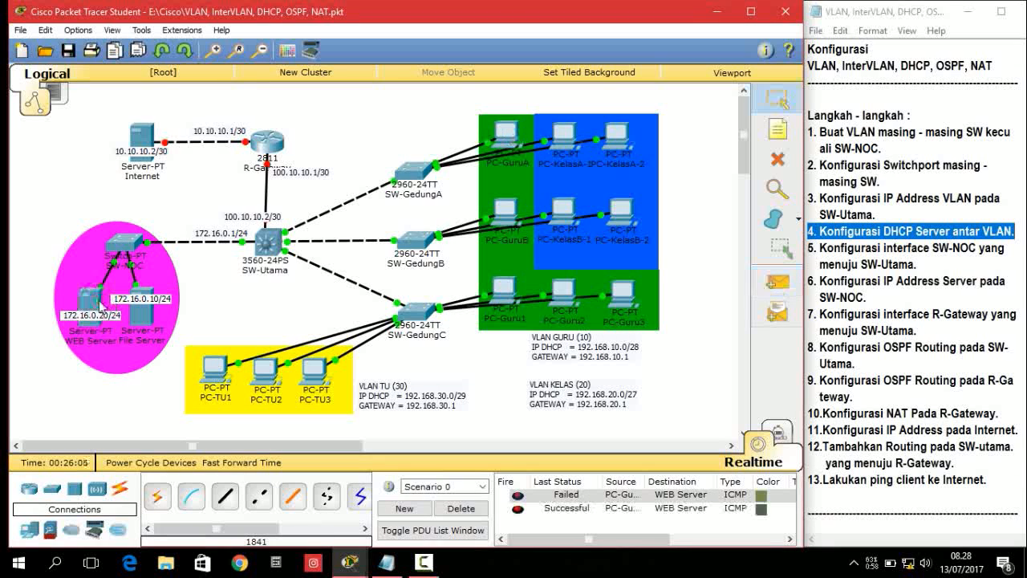
Step: Test connectivity from PC-KelasA-1 to the WEB Server with a simple PDU
click(777, 280)
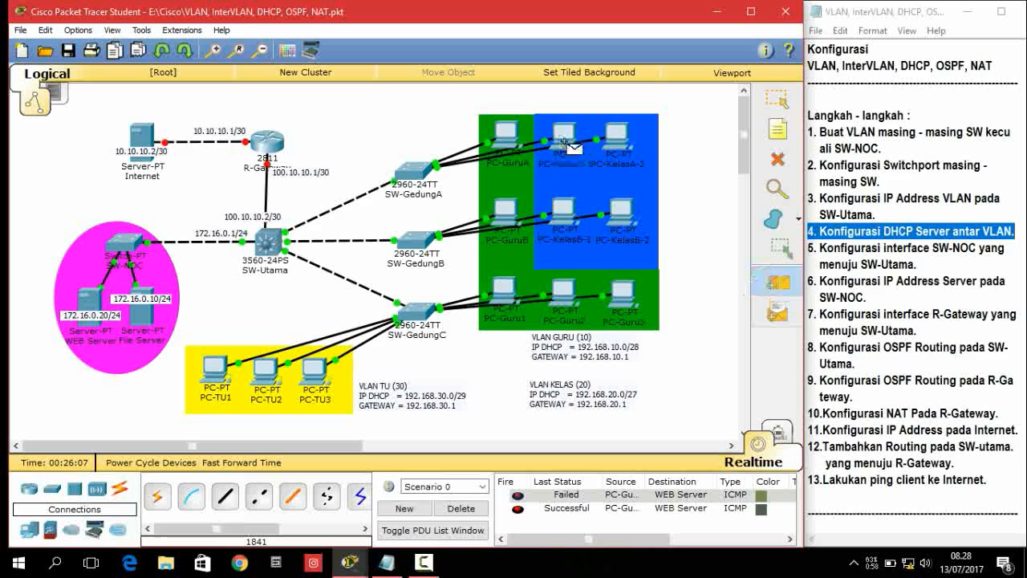
click(565, 136)
click(90, 302)
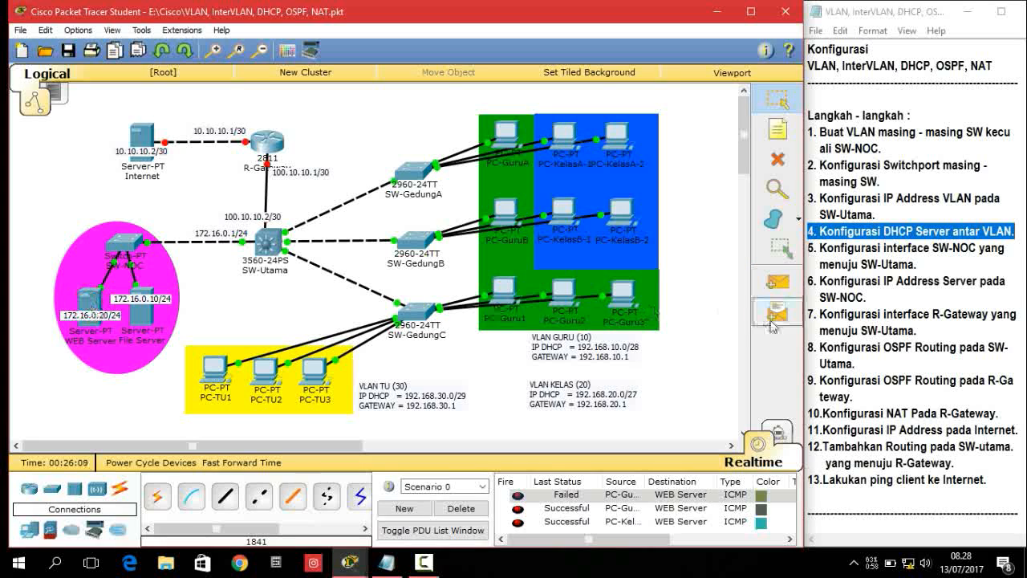
Step: Clear the PDU scenario, send a simple PDU from PC-TU3 to the File Server twice, and clear the scenario again
click(777, 281)
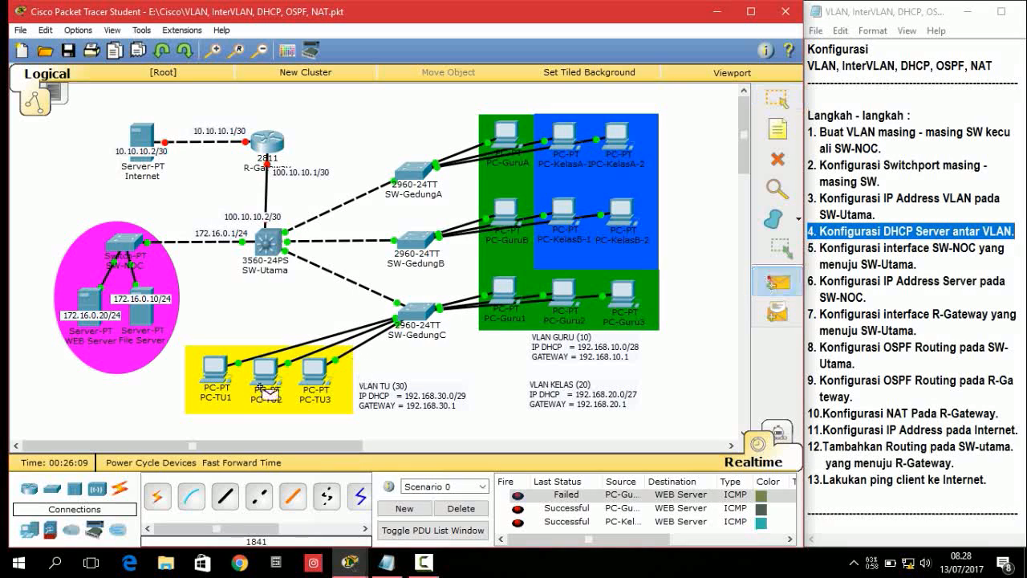
click(460, 508)
click(315, 371)
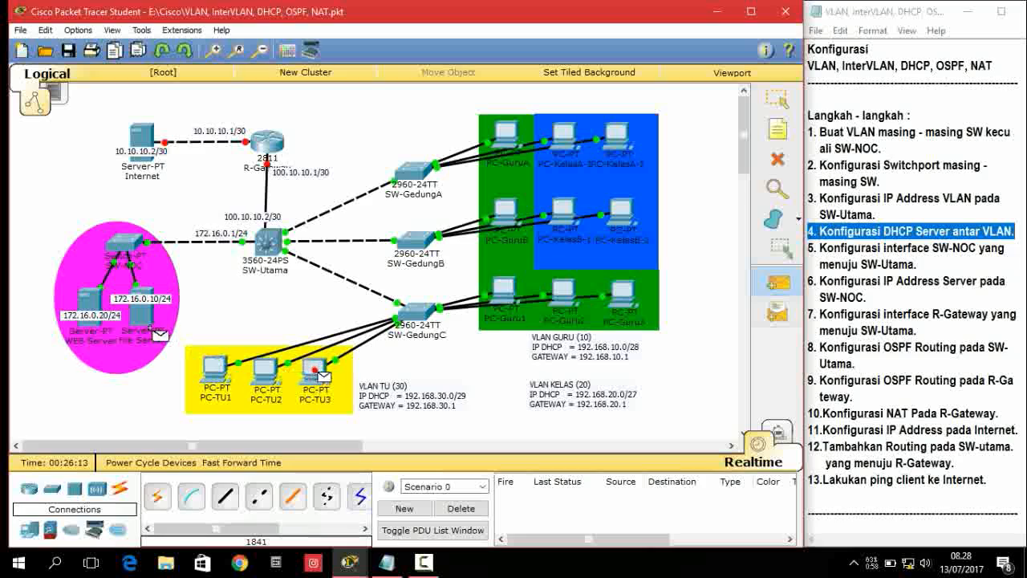
click(145, 319)
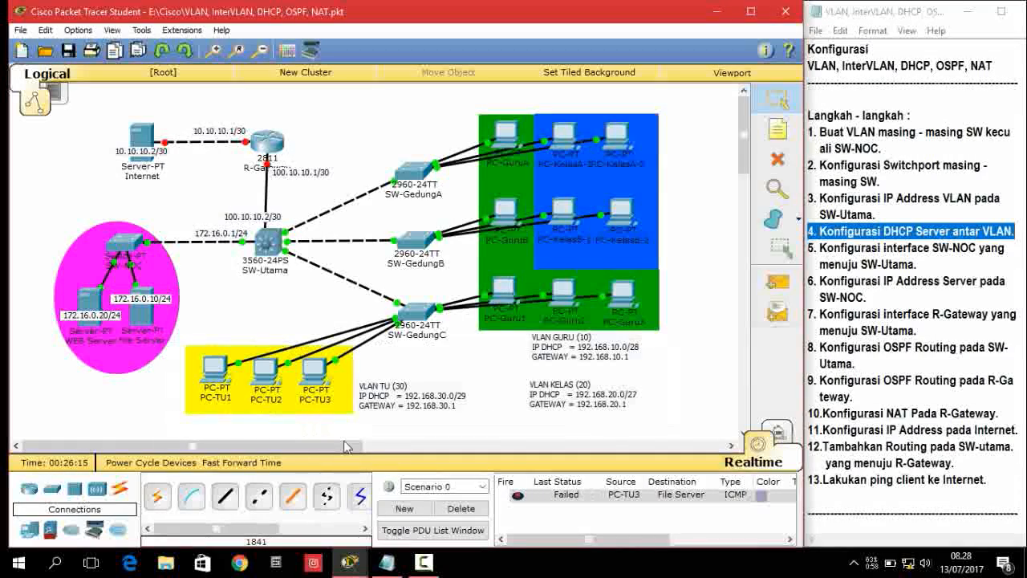
click(777, 282)
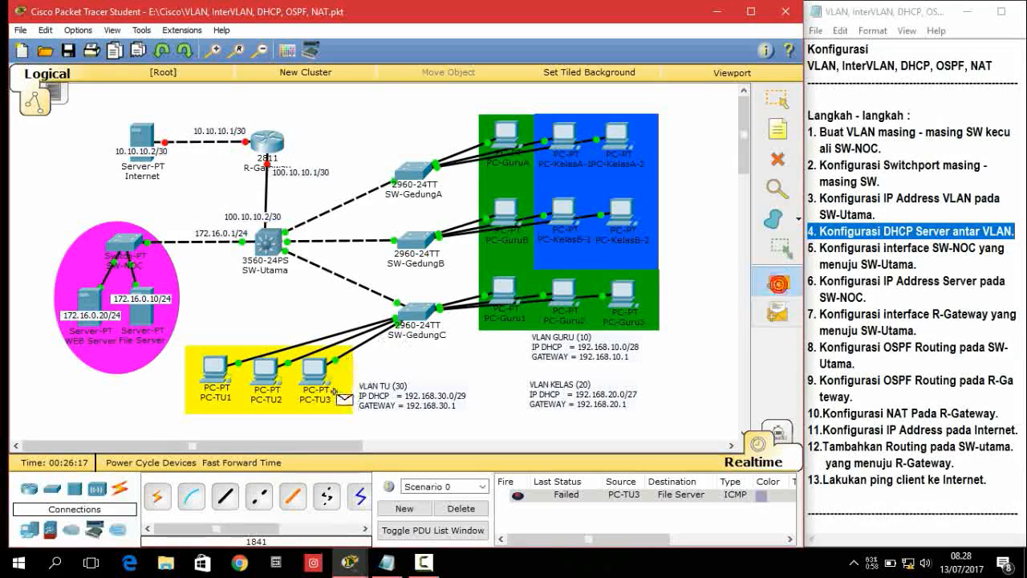
click(315, 371)
click(144, 319)
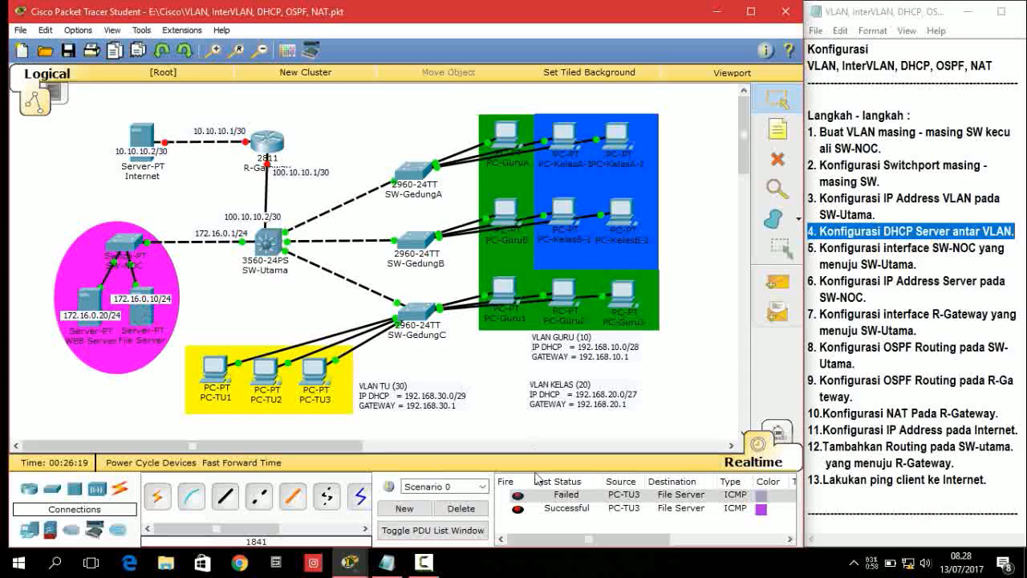
click(462, 512)
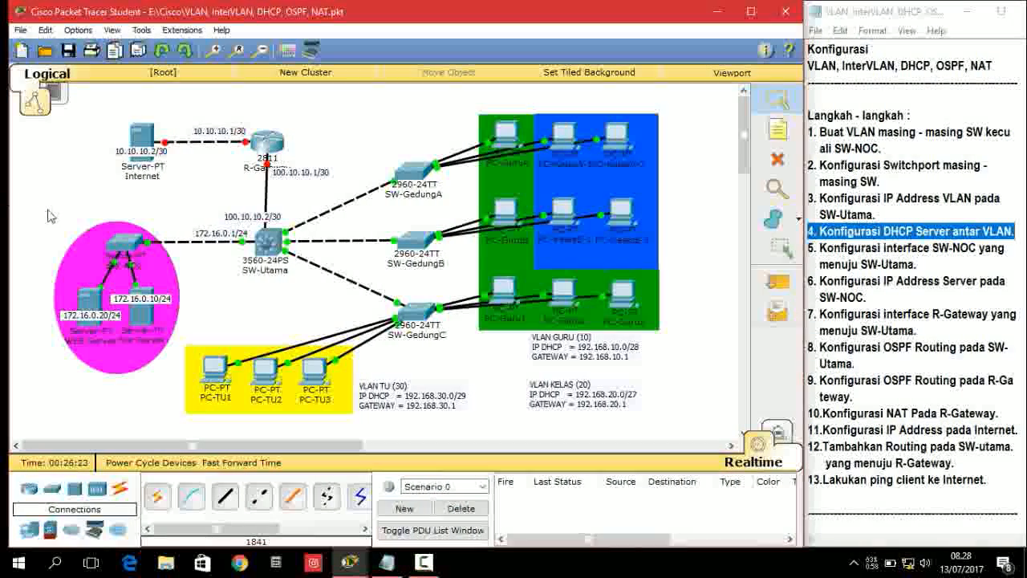
drag(67, 217, 719, 423)
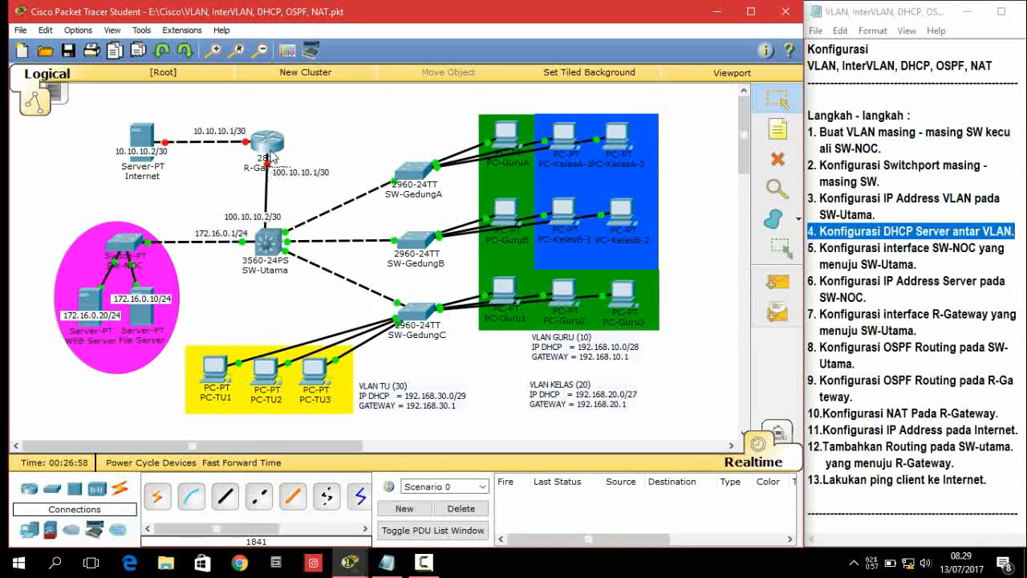
Step: Reopen SW-Utama's command line and break off the pending configuration listing to return to the privileged prompt
click(276, 245)
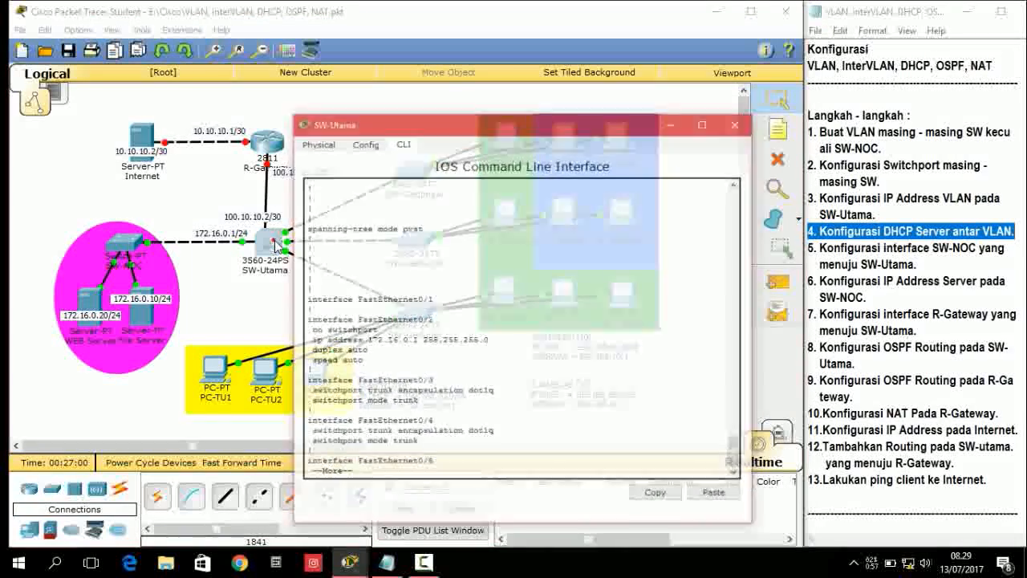
click(439, 463)
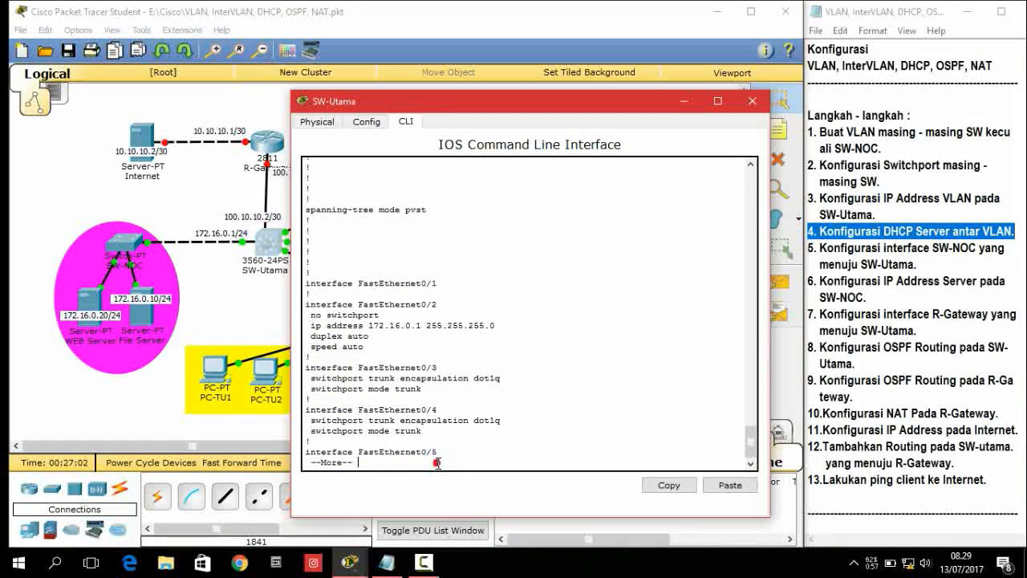
key(ctrl+c)
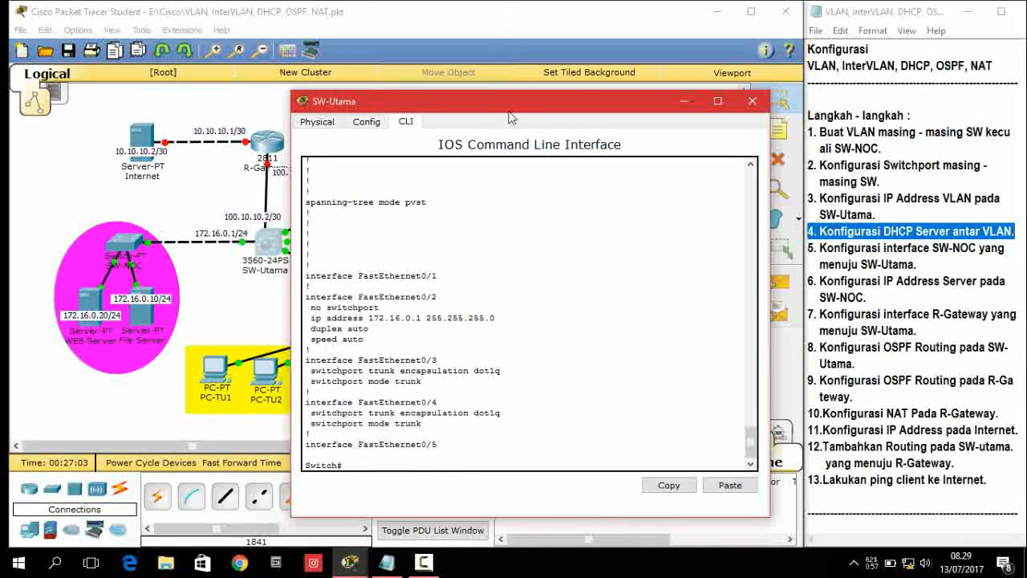
Step: Display SW-Utama's running configuration and page through it to the FastEthernet interface entries
drag(508, 120, 552, 129)
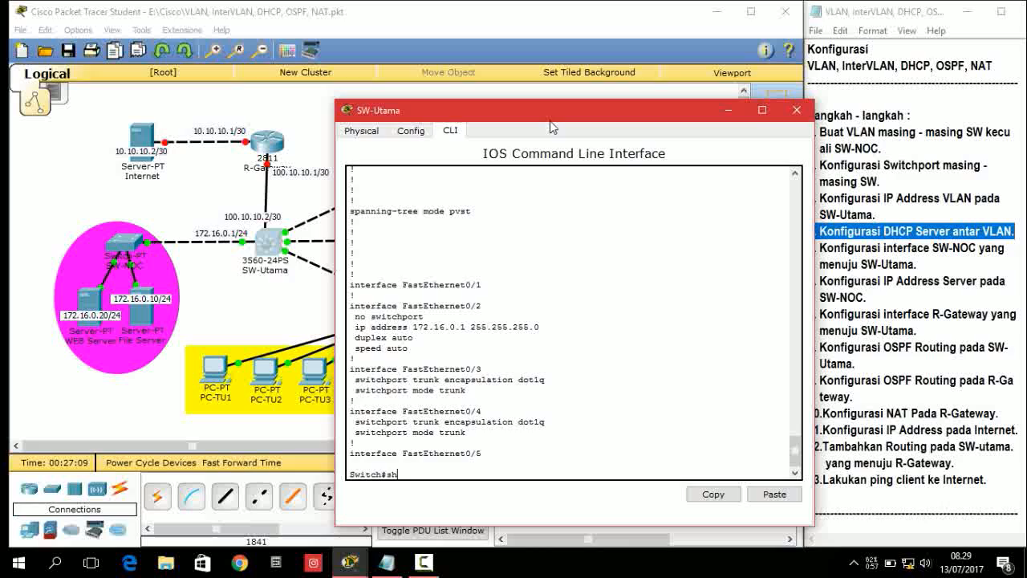
text(un)
key(Return)
key(space)
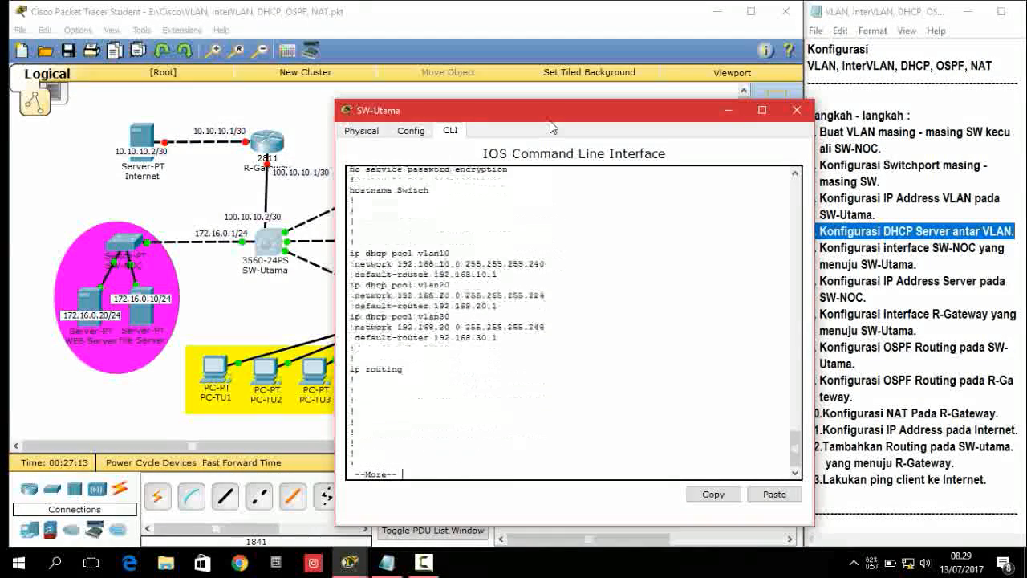
key(Return)
key(Return)
key(Return)
key(Return)
key(Return)
key(Return)
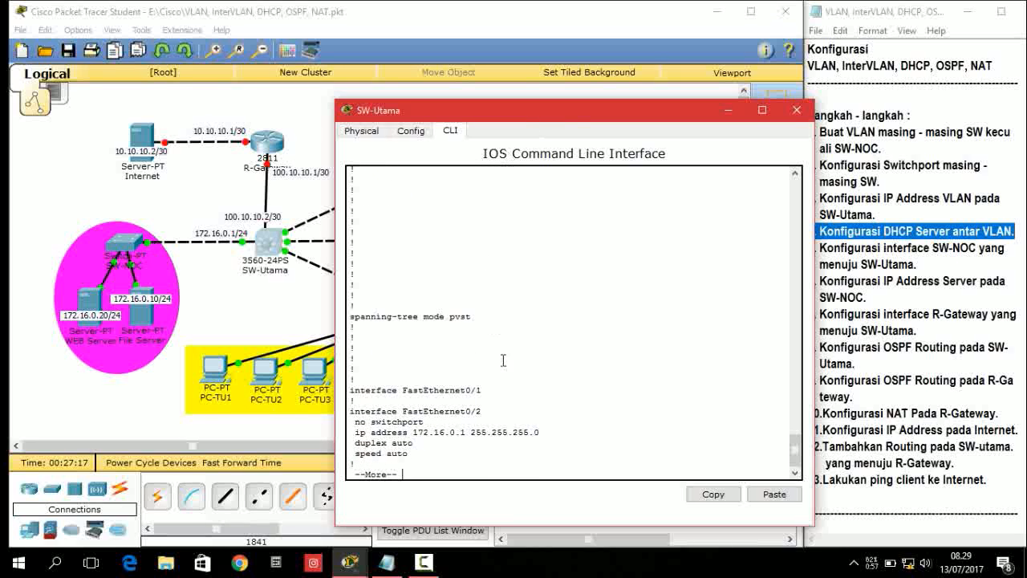
Step: Examine the FastEthernet0/1 entry in the running configuration and break off the listing
drag(484, 390, 355, 391)
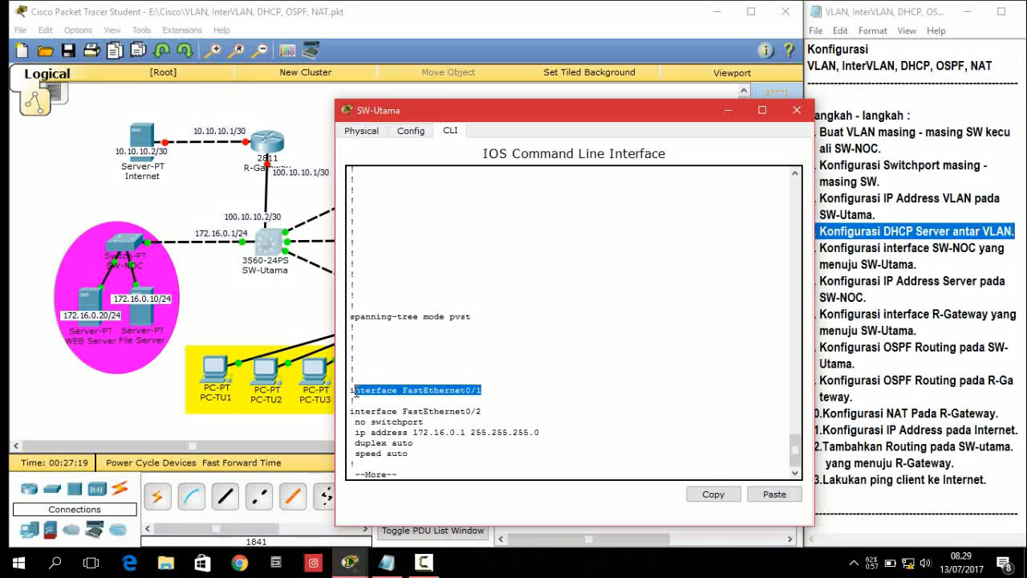
click(358, 400)
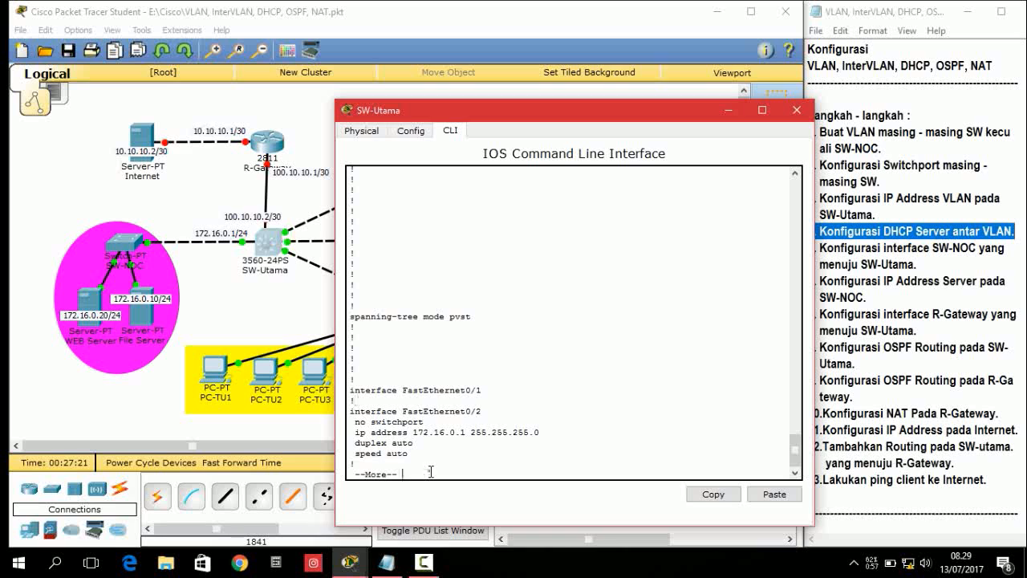
drag(482, 392, 350, 391)
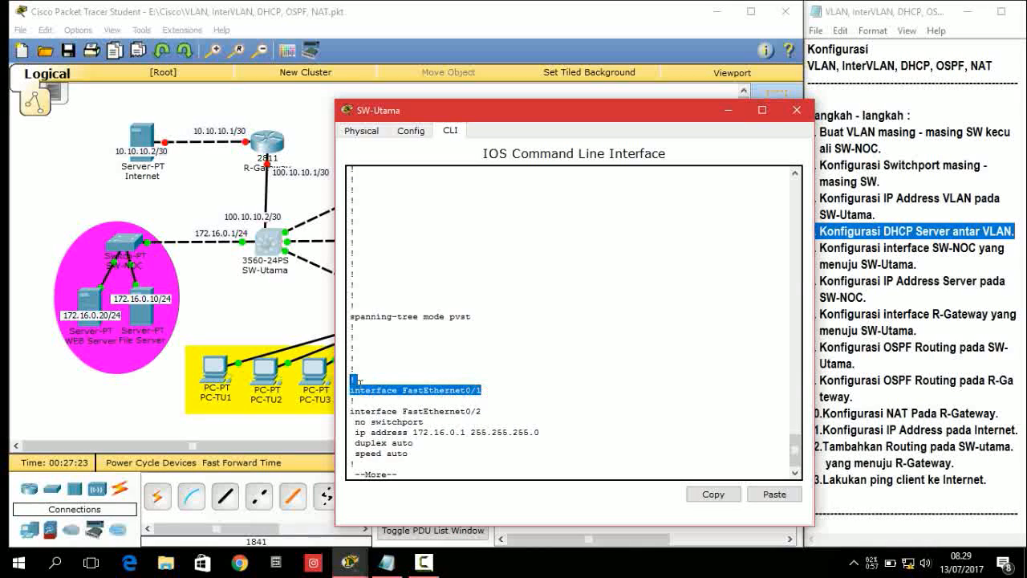
click(406, 474)
key(ctrl+c)
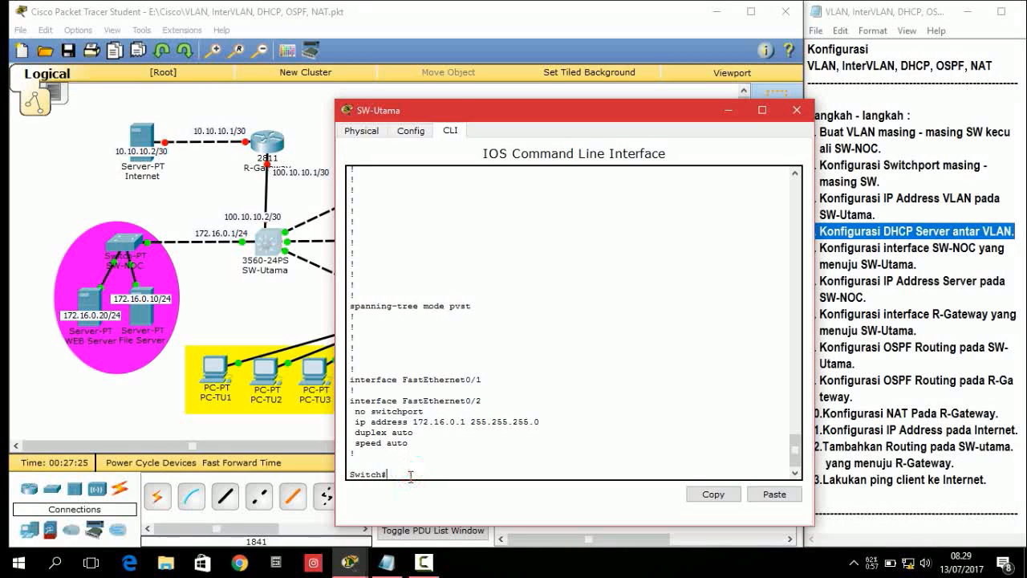
Step: Enter global configuration mode on SW-Utama and make interface FastEthernet 0/1 a routed port with no switchport
text(conf t)
key(Tab)
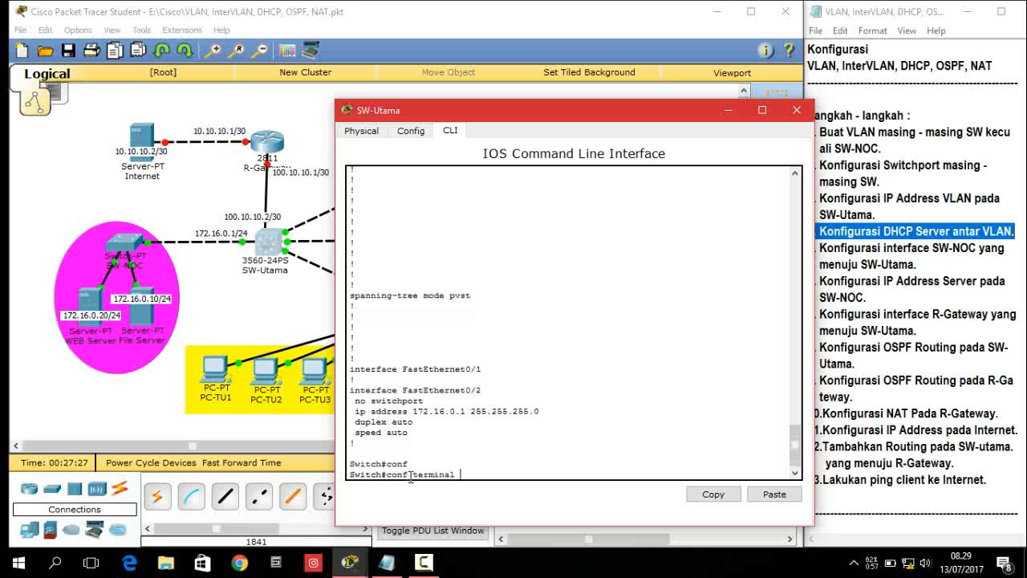
key(Return)
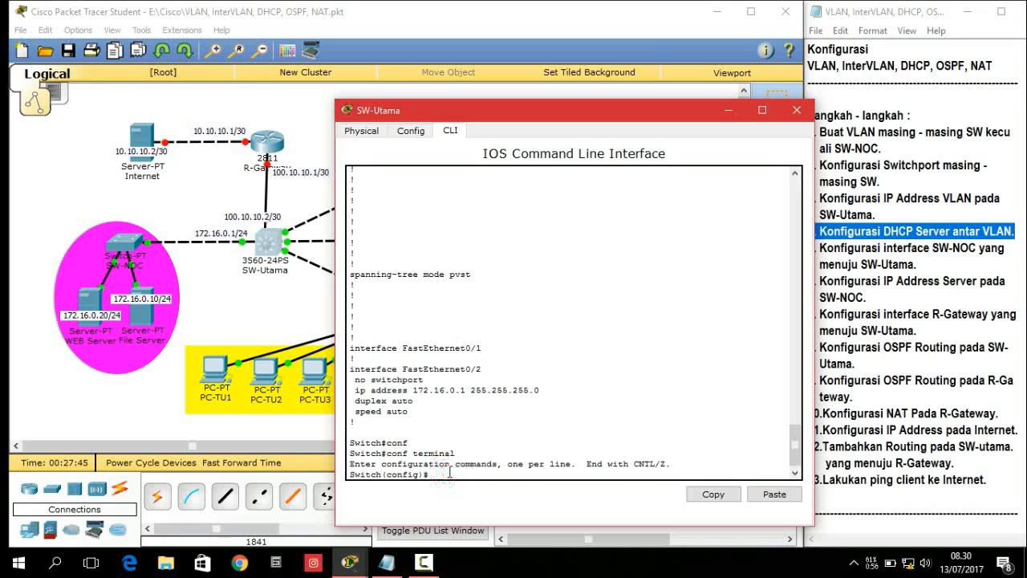
text(in)
key(Tab)
text(fa)
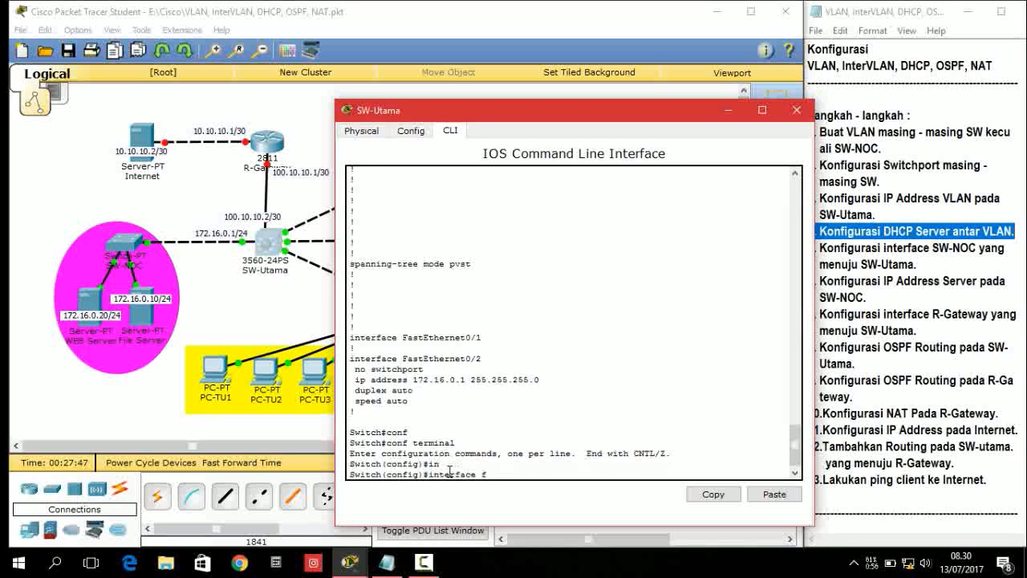
key(Tab)
key(Return)
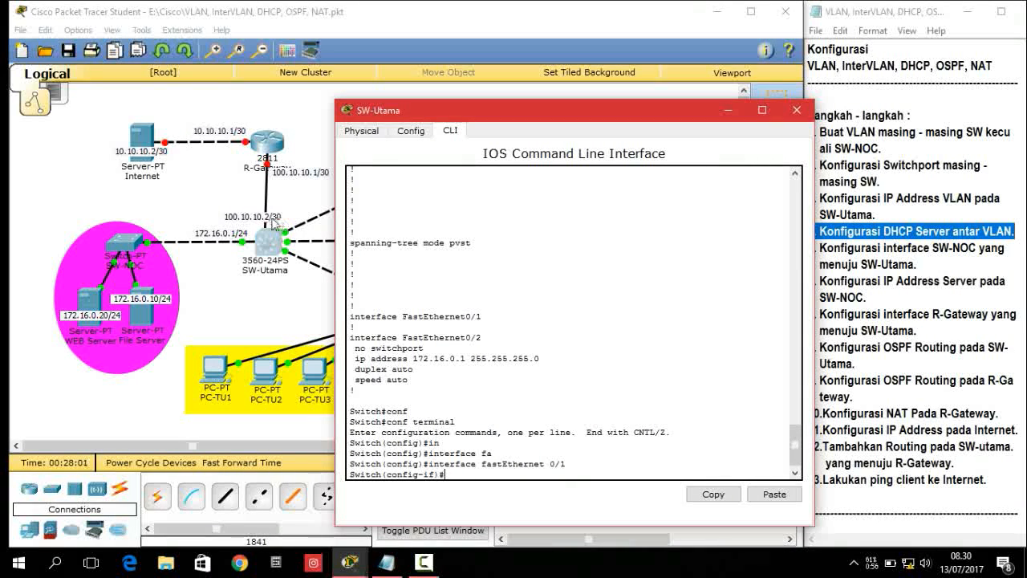
text(no sw)
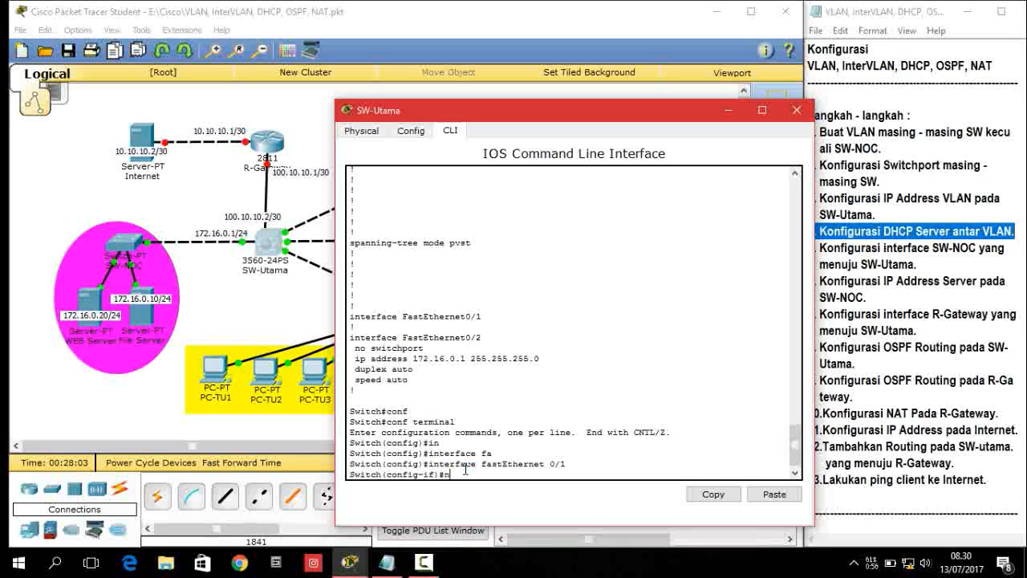
key(Tab)
key(Return)
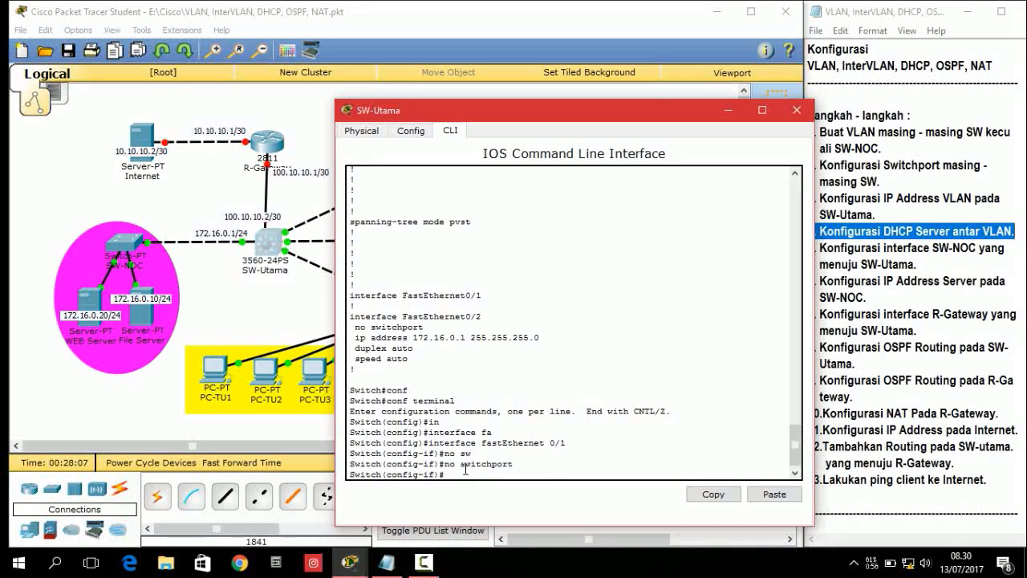
Step: Assign IP address 100.10.10.2 with mask 255.255.255.252 to FastEthernet 0/1 and exit interface configuration
text(ip ad)
key(Tab)
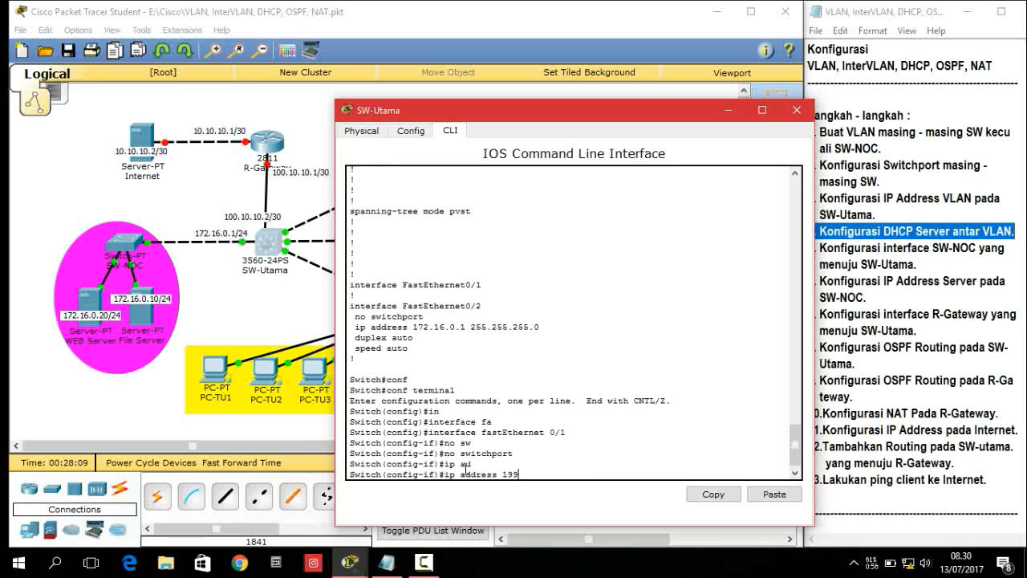
text(100.10.10.2 255.255)
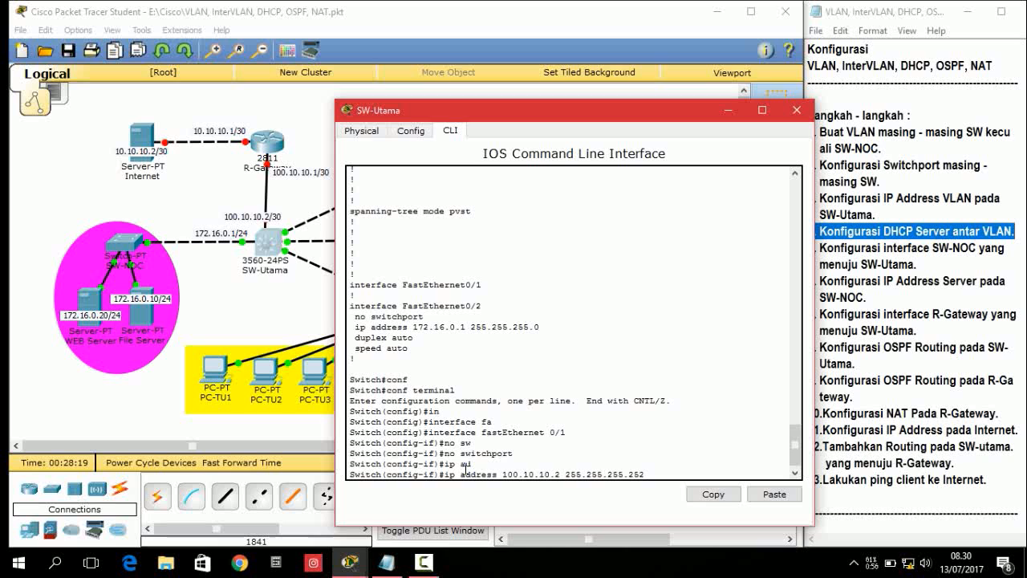
text(.255.252)
key(Return)
text(ex)
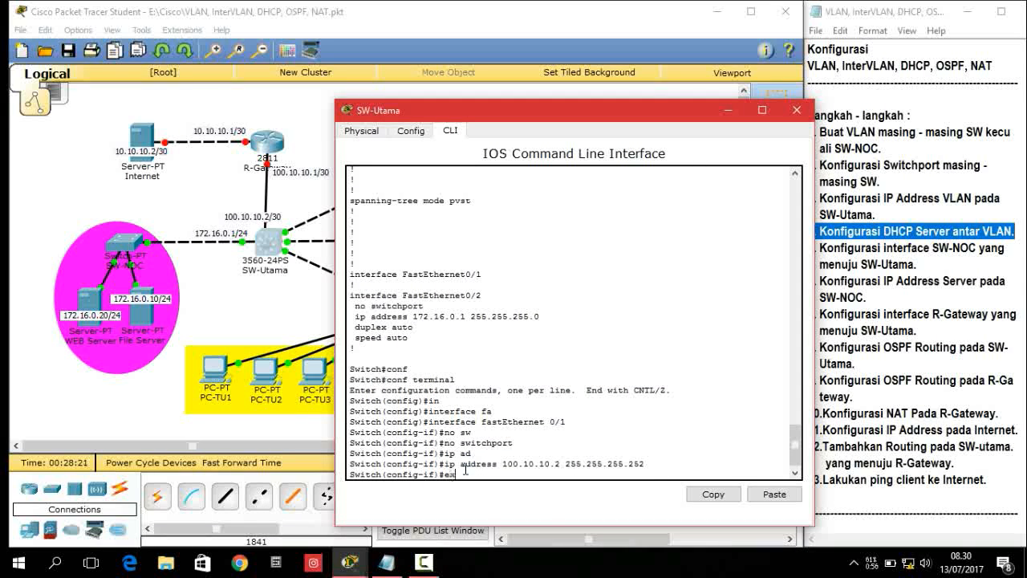
key(Return)
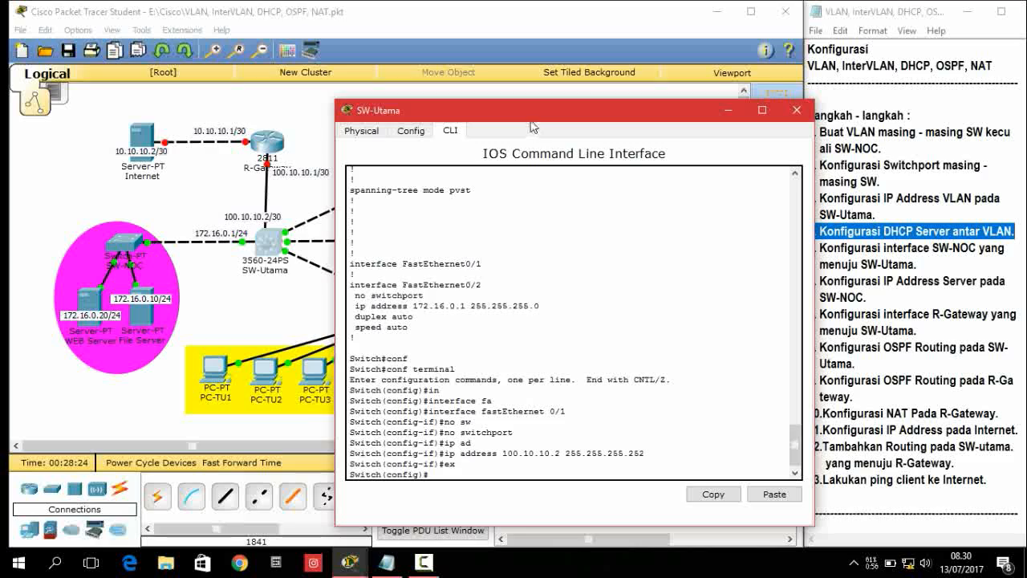
Step: Highlight item 8, "Konfigurasi OSPF Routing pada SW-Utama.", in the Notepad checklist and return to SW-Utama's command line
drag(528, 116, 476, 134)
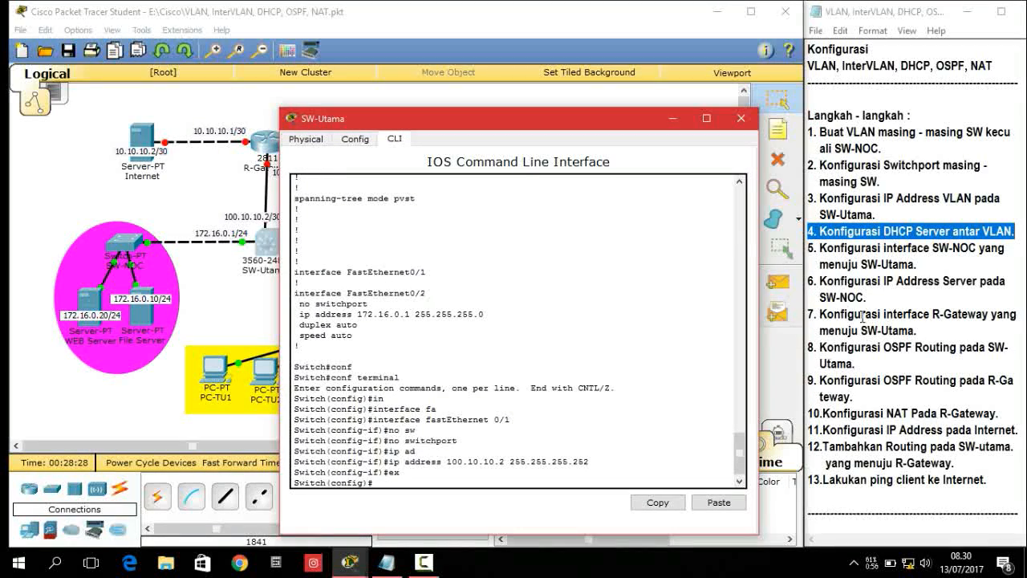
drag(822, 350, 863, 361)
click(623, 480)
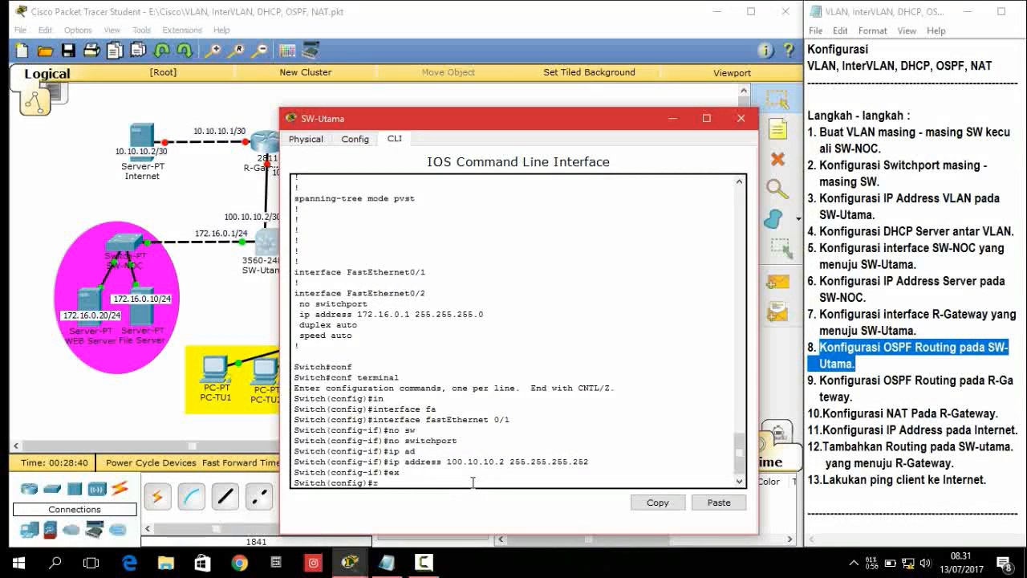
Step: Start OSPF routing on SW-Utama with process ID 1, checking the allowed process ID range first
text(o)
key(Tab)
text(osp)
key(Tab)
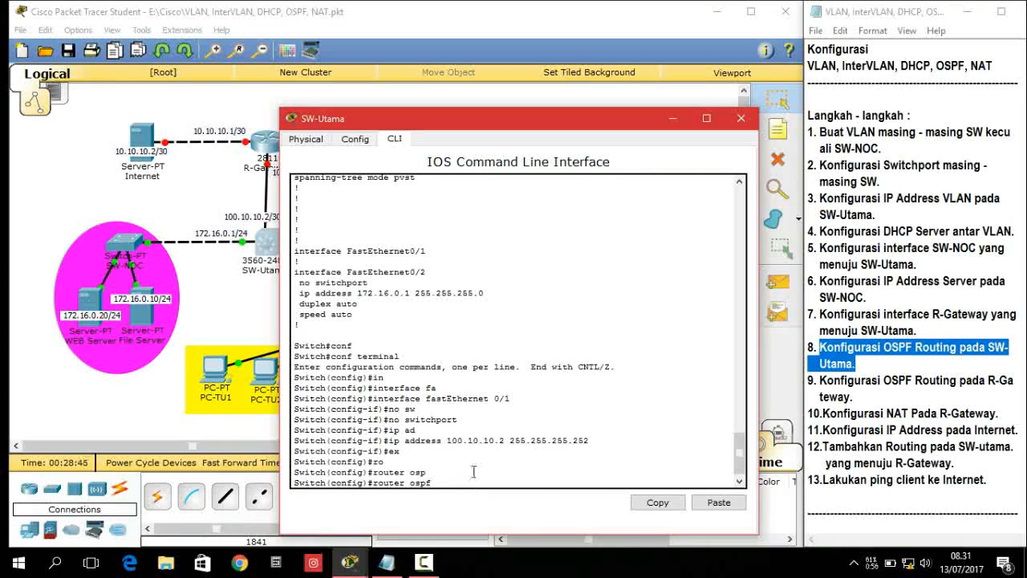
mouse_move(458, 126)
mouse_down()
mouse_move(519, 122)
mouse_move(474, 113)
mouse_up()
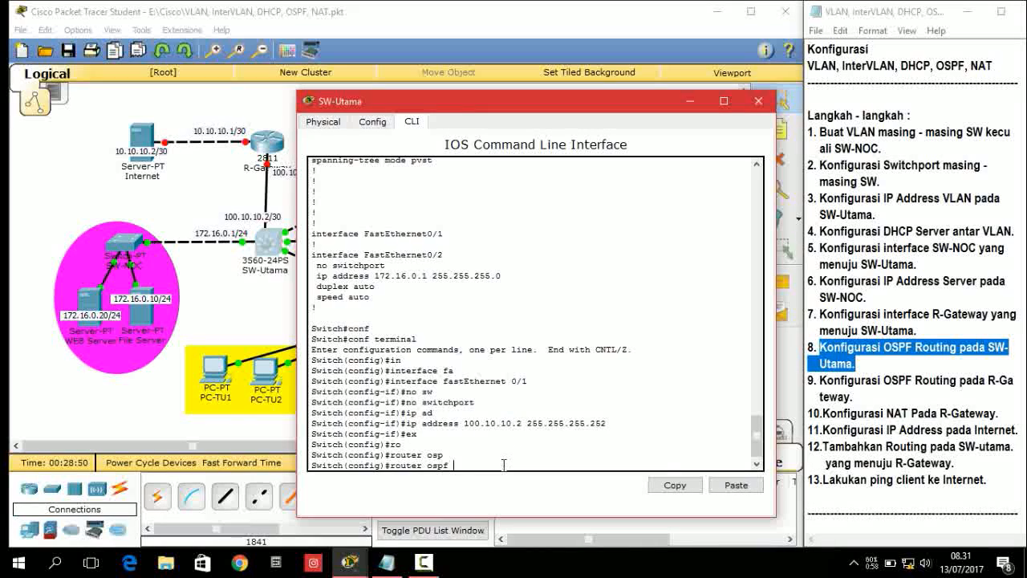
text(?)
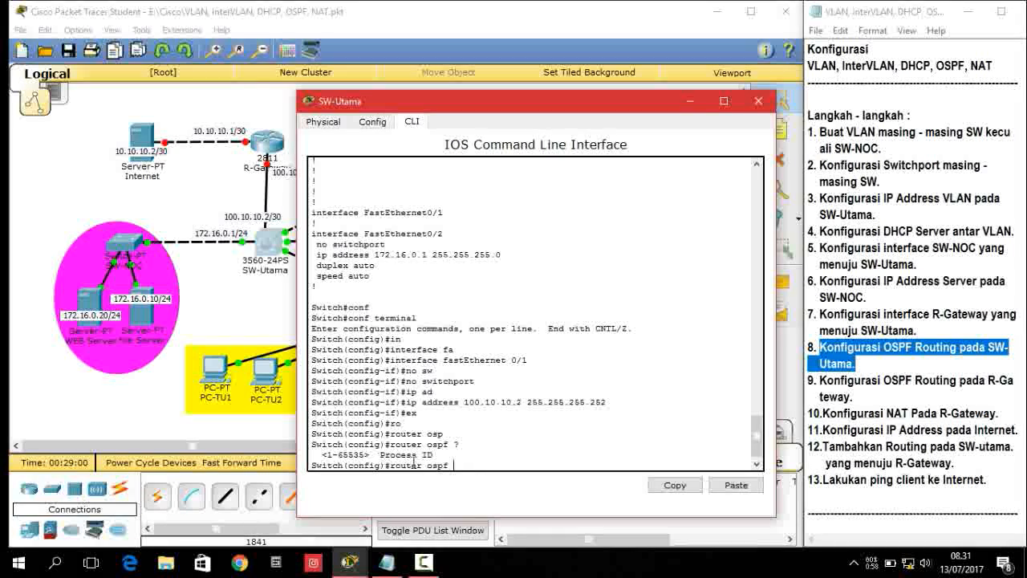
text(1)
key(Return)
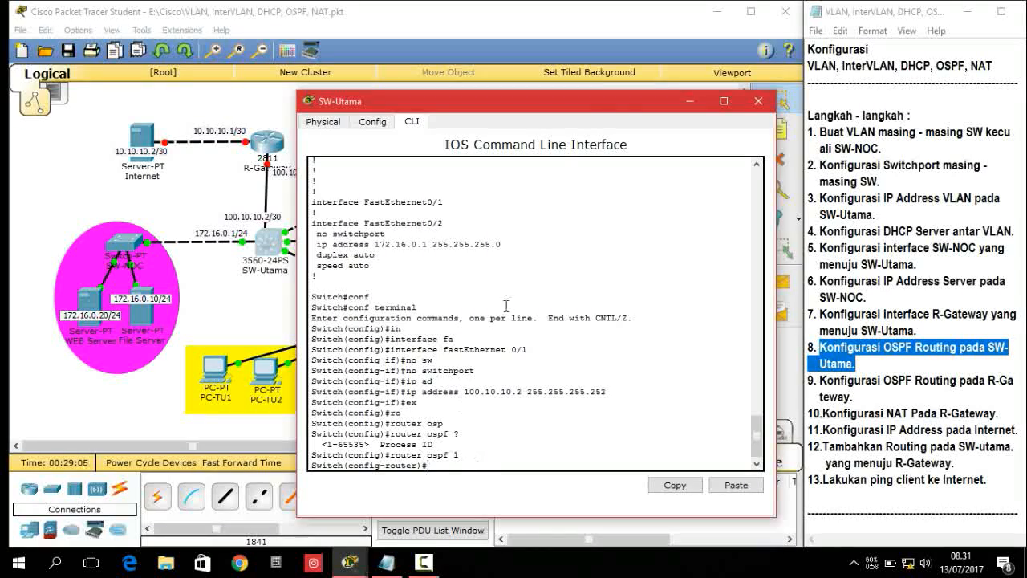
Step: Advertise network 100.10.10.0 with wildcard mask 0.0.0.3 in OSPF area 0 on SW-Utama, consulting the topology
click(687, 101)
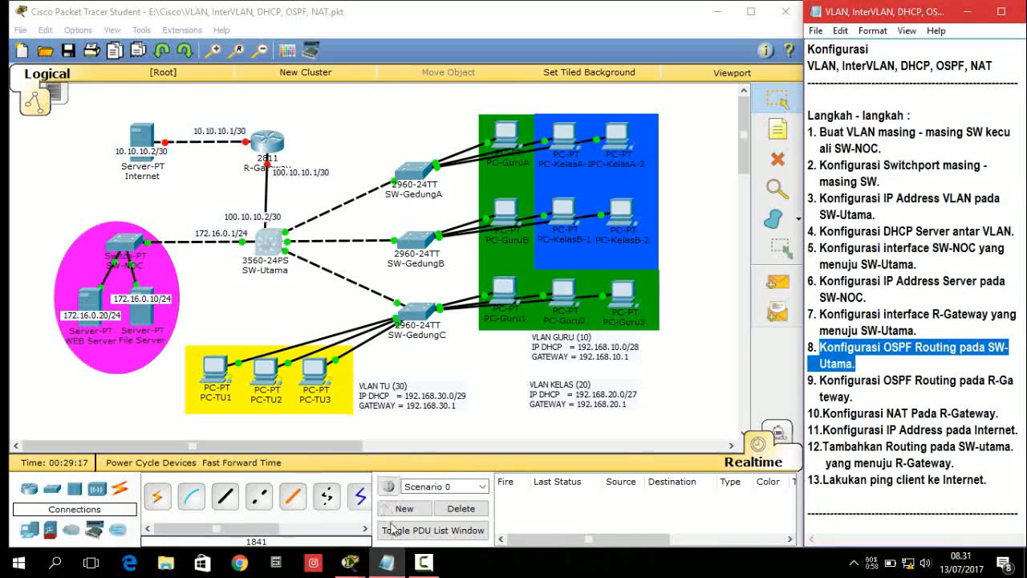
click(350, 562)
click(539, 506)
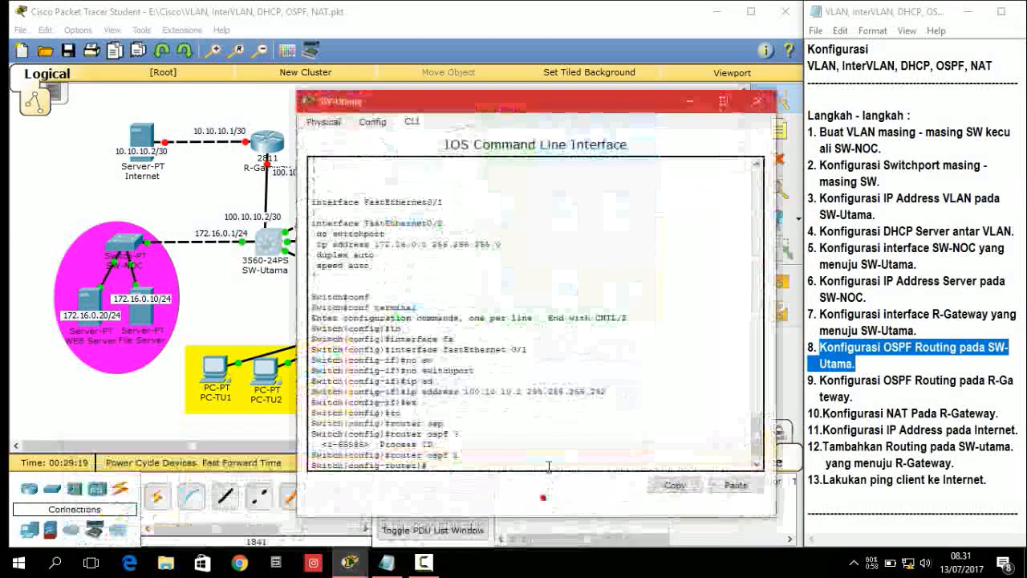
text(network)
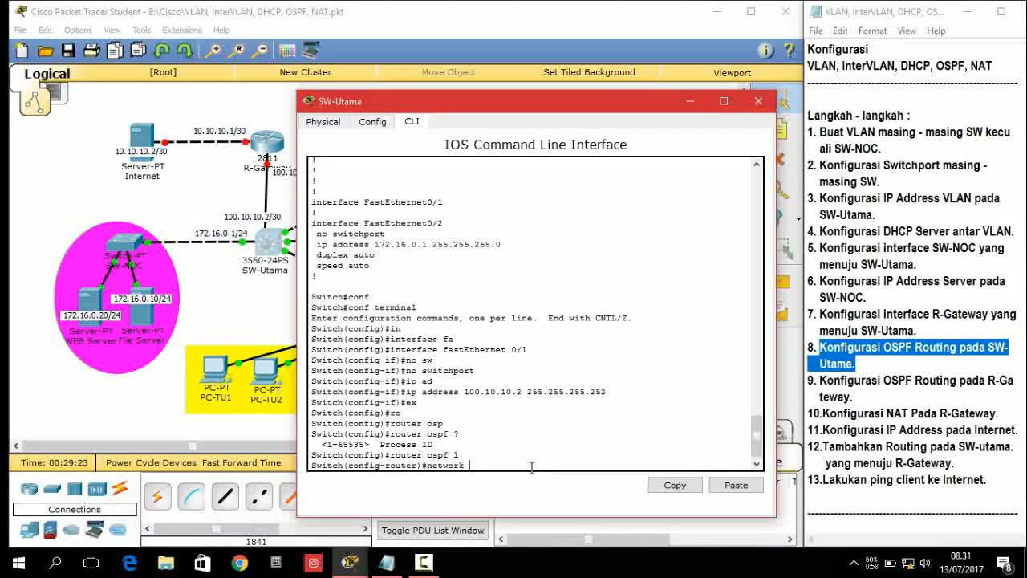
drag(489, 116, 584, 128)
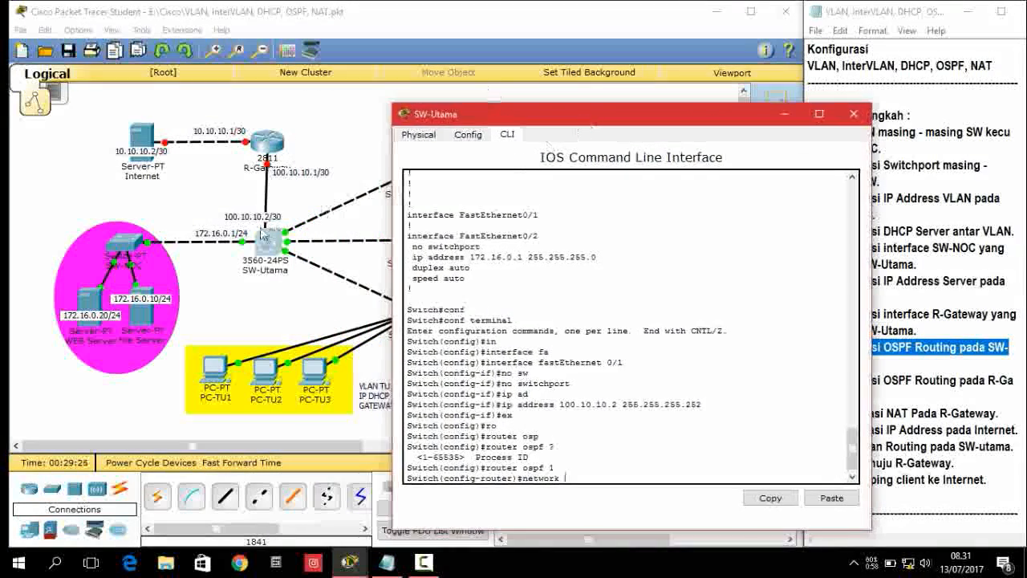
text(100)
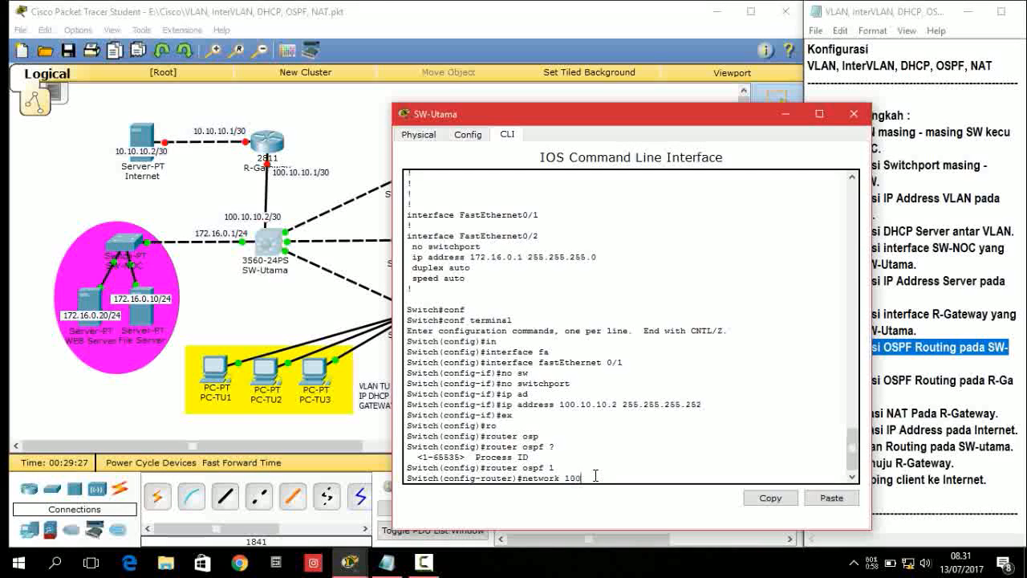
text(.10.10.)
text(.0.0.)
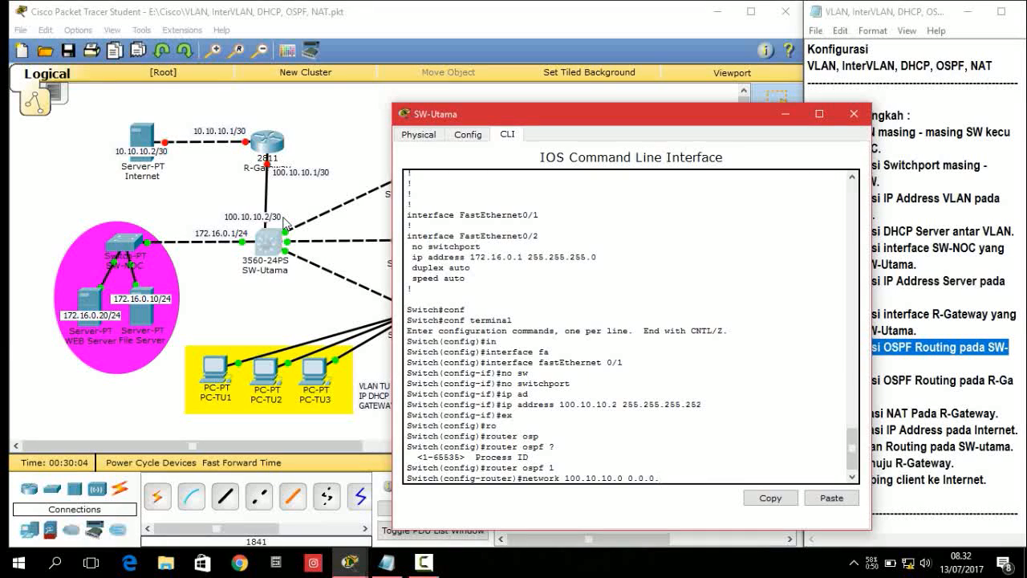
text(3)
text(area 0)
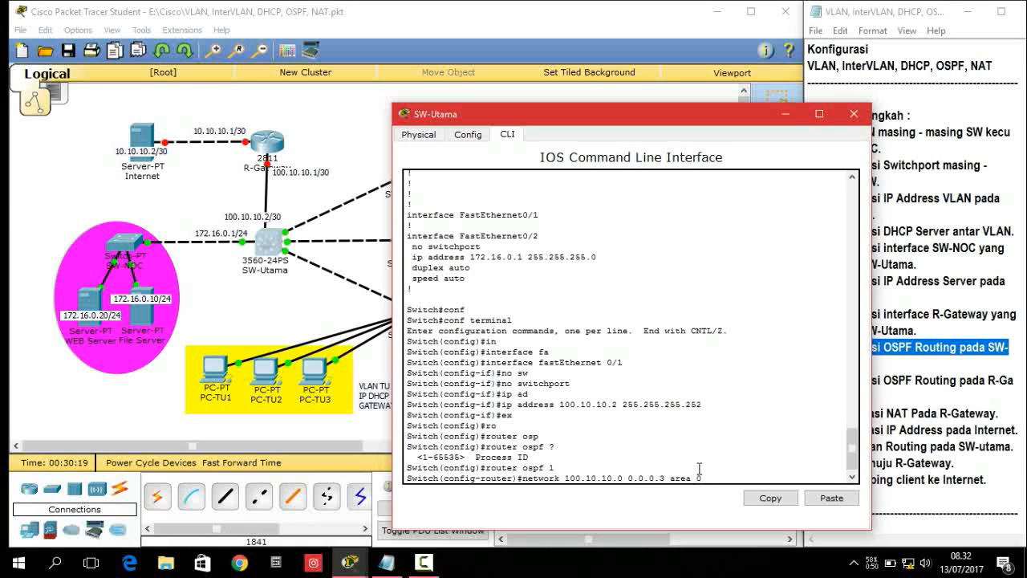
key(Return)
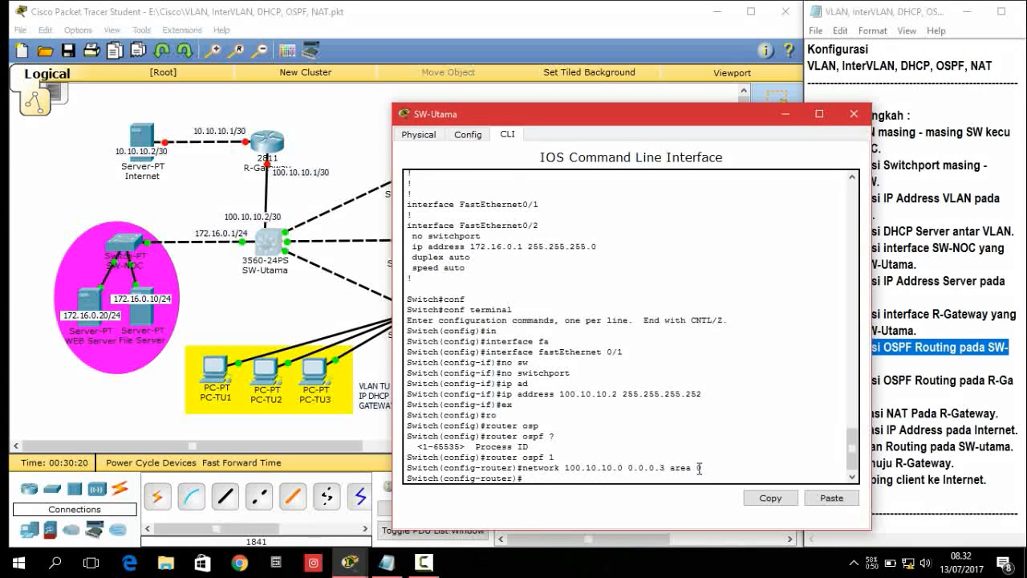
Step: Advertise the NOC network 172.16.0.0 with wildcard mask 0.0.0.255 in OSPF area 0
text(nwt)
key(BackSpace)
key(BackSpace)
text(et)
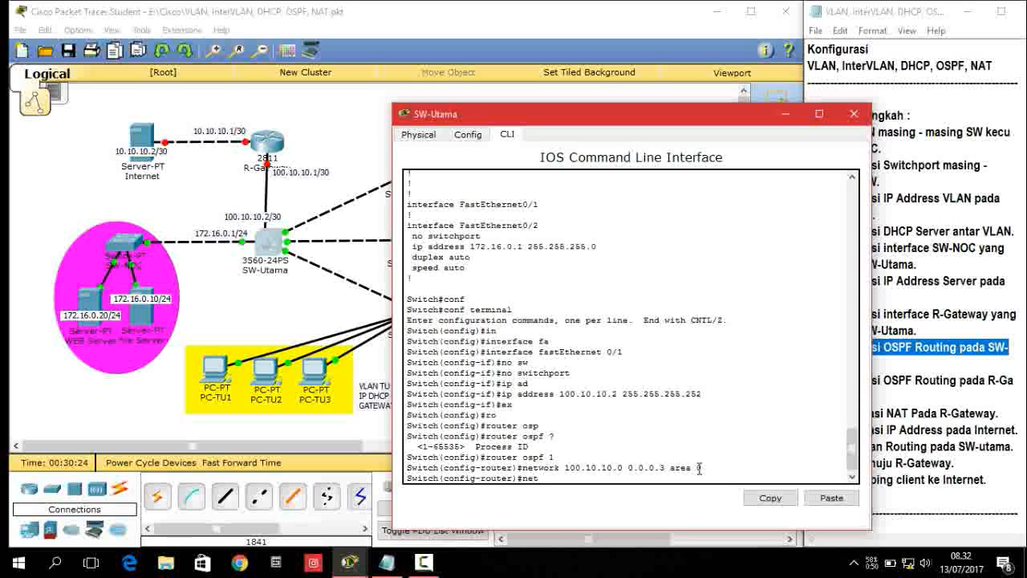
text(work 172)
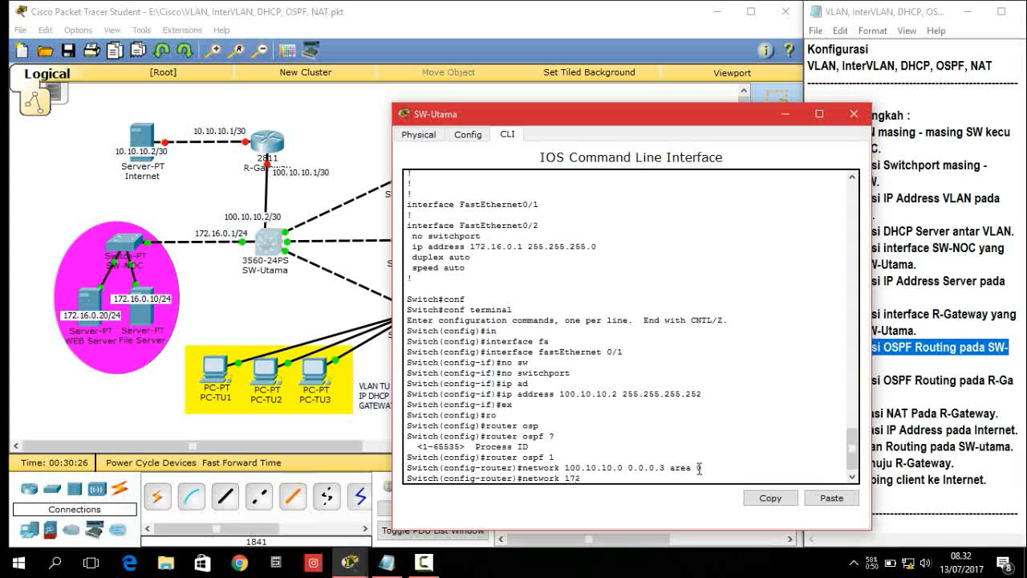
text(.16.0.0 0.0.0.255 area 0)
key(Return)
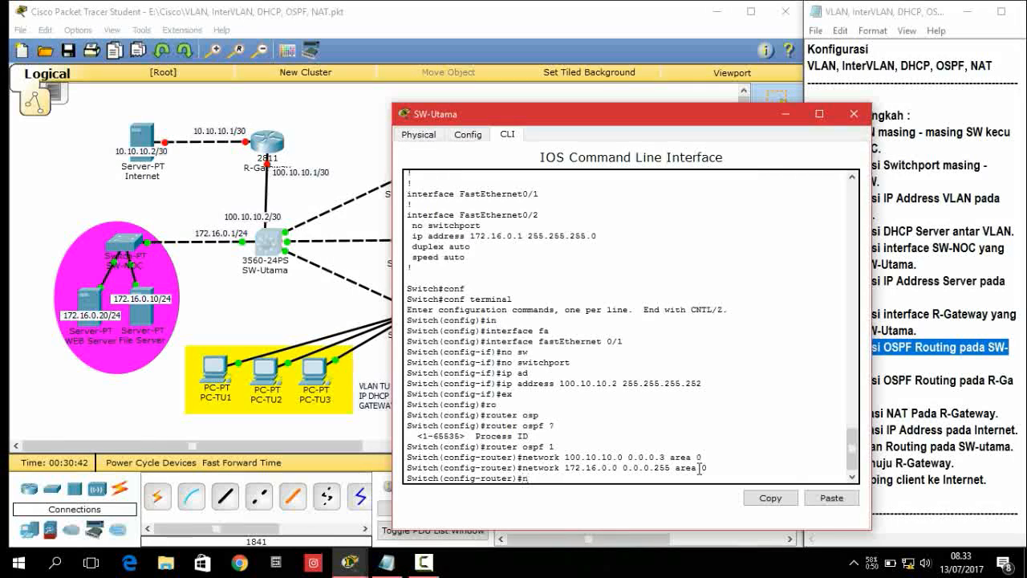
Step: Advertise the VLAN GURU network 192.168.10.0 with wildcard mask 0.0.0.15 in OSPF area 0 on SW-Utama
text(network 192.168.10.0)
drag(630, 128, 280, 125)
text(0.0.0.1)
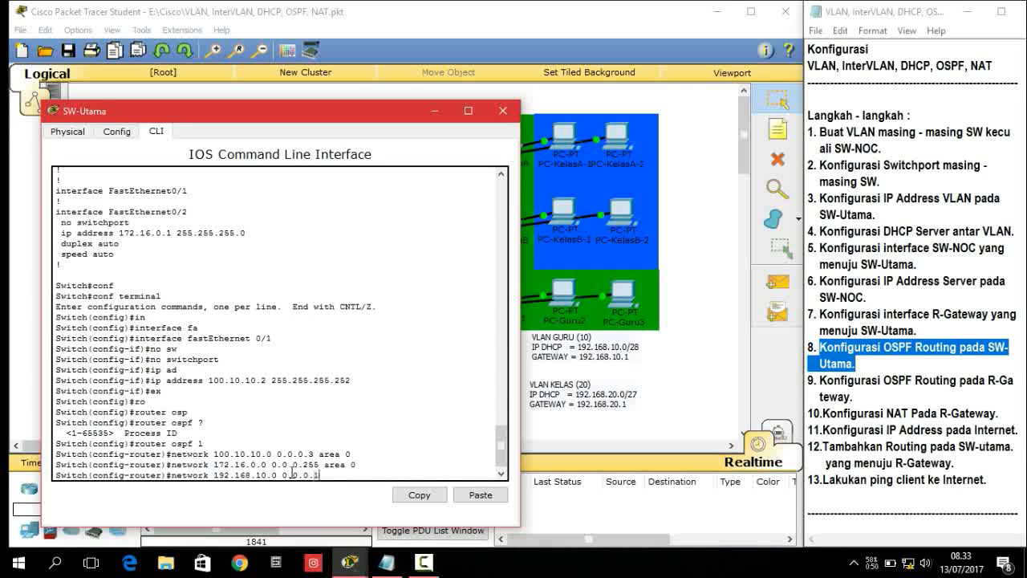
text(area 0)
key(Return)
Step: Advertise network 192.16.20.0 with wildcard mask 0.0.0.31 in OSPF area 0 on SW-Utama
text(net)
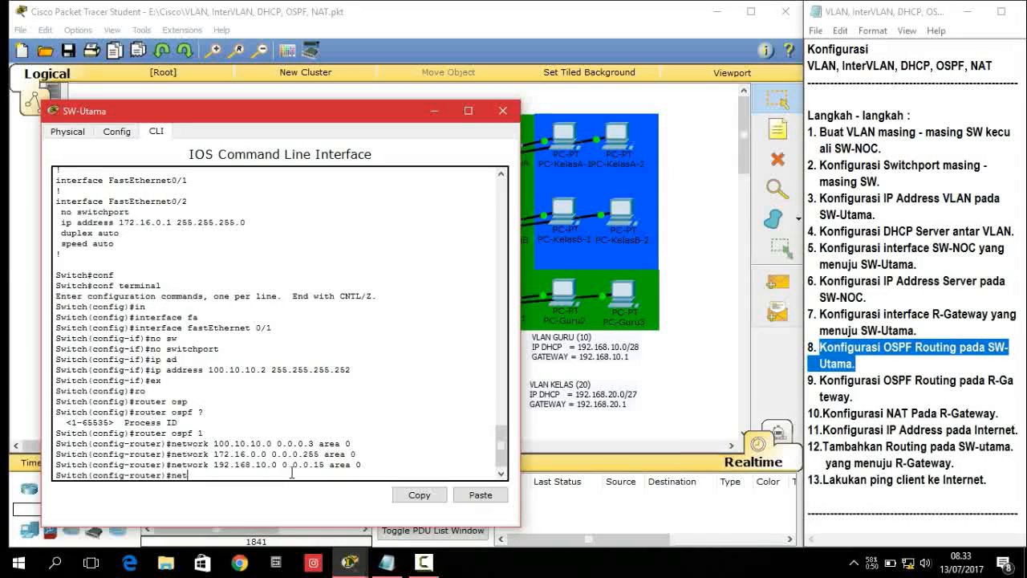
text(work 192.16.20.0 0)
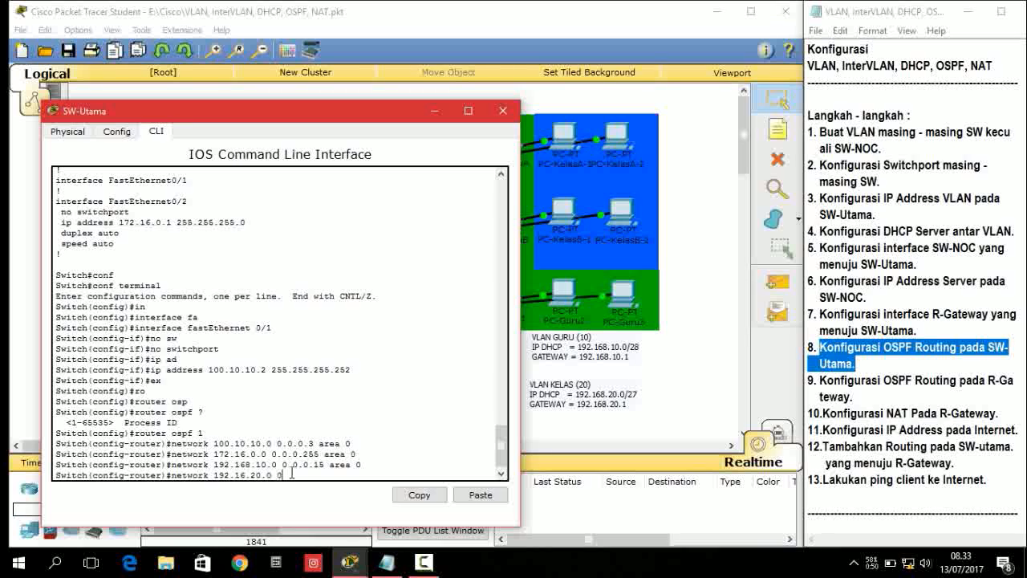
text(.0.0.)
click(248, 475)
text(88)
click(344, 477)
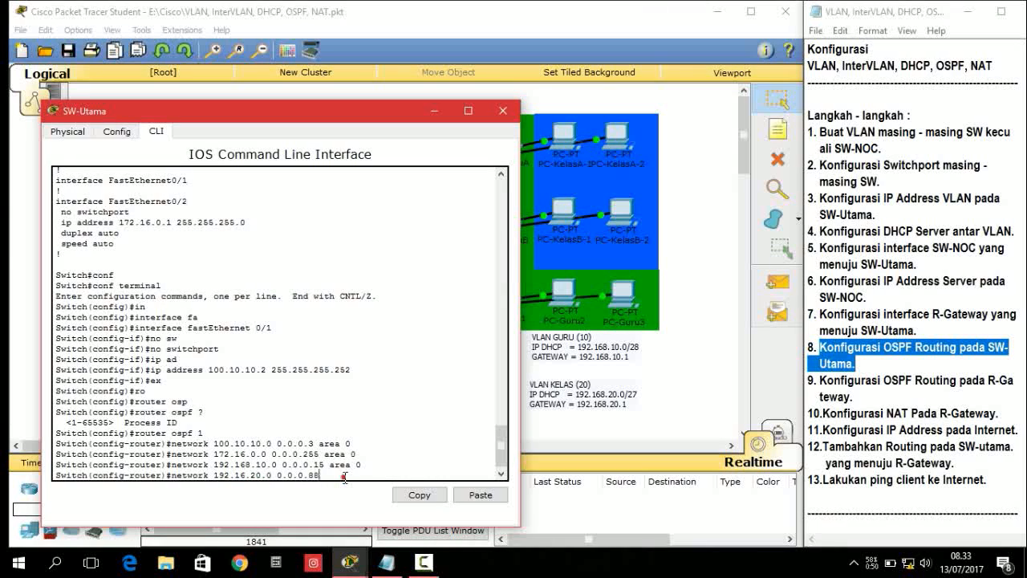
key(BackSpace)
key(BackSpace)
text(31 a)
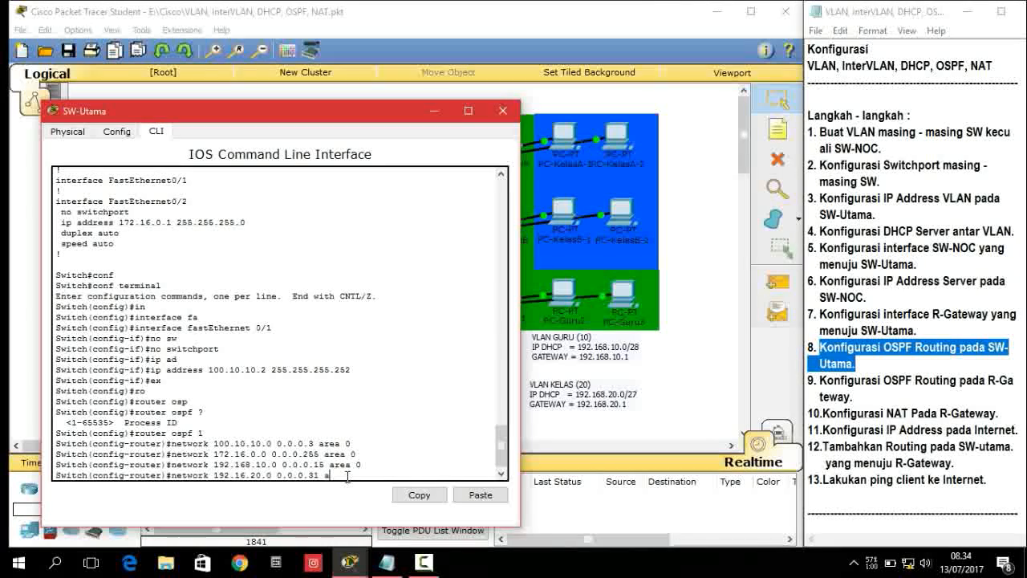
text(re)
key(Tab)
text(0)
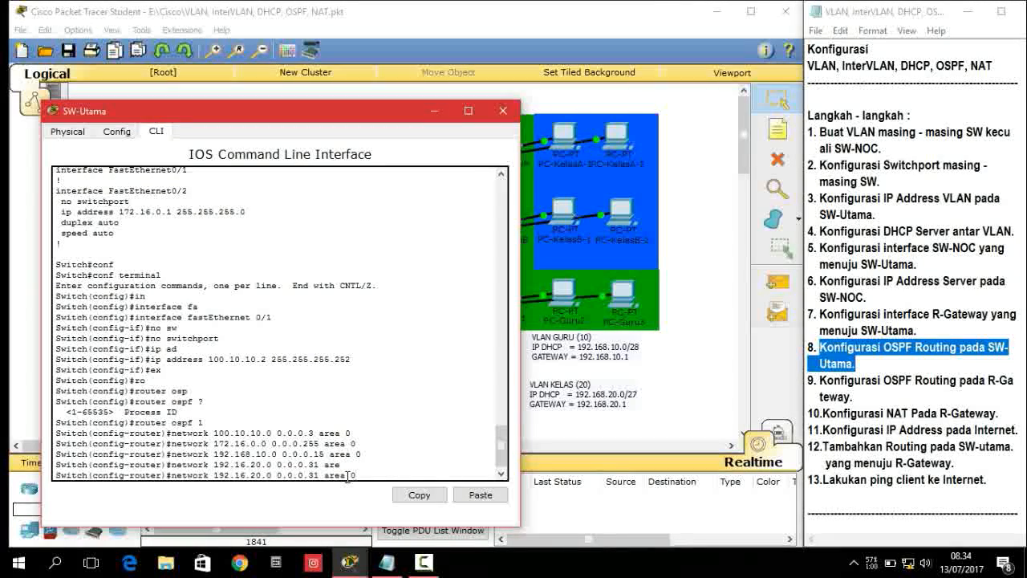
key(Return)
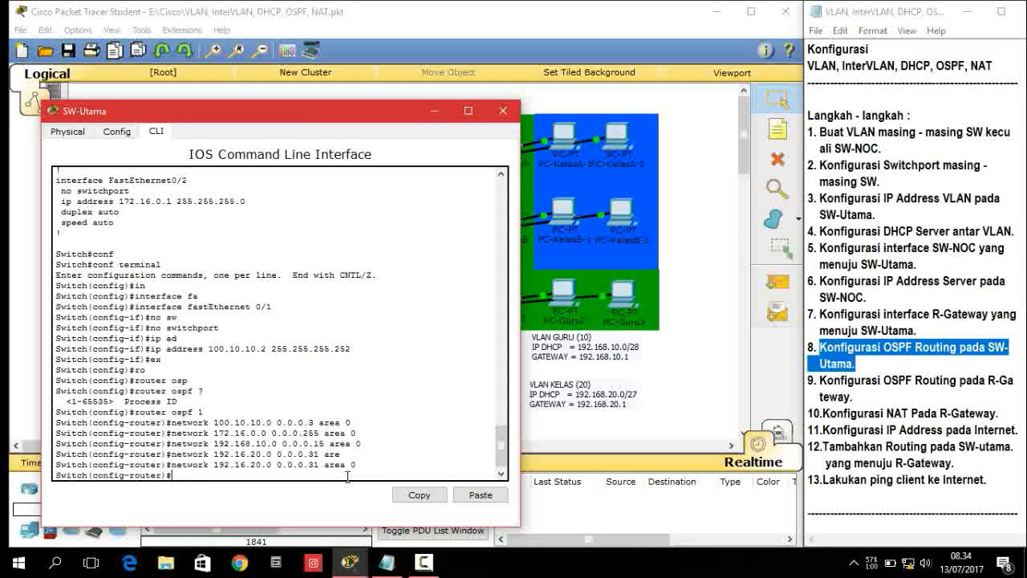
text(network 19)
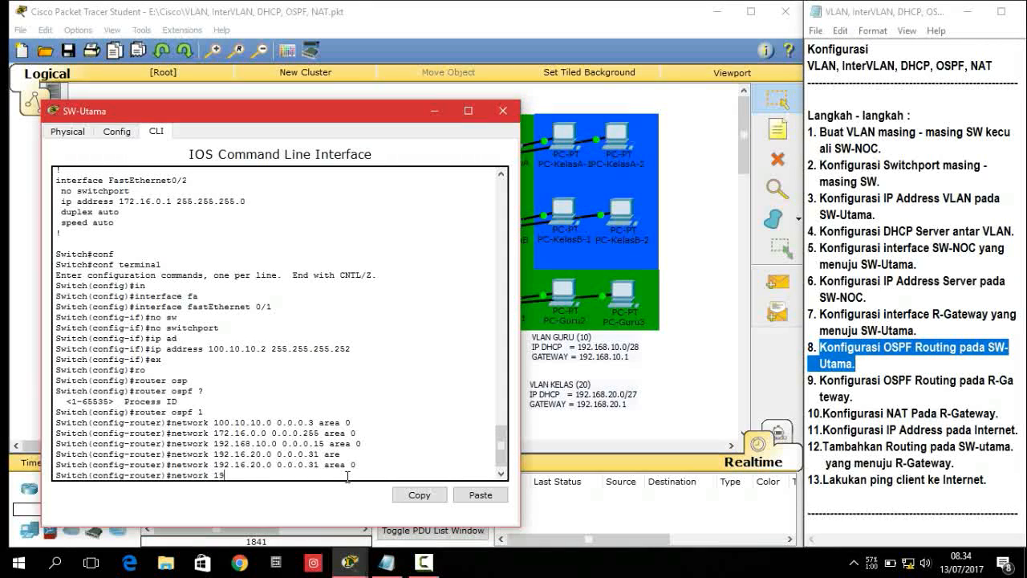
text(2.16)
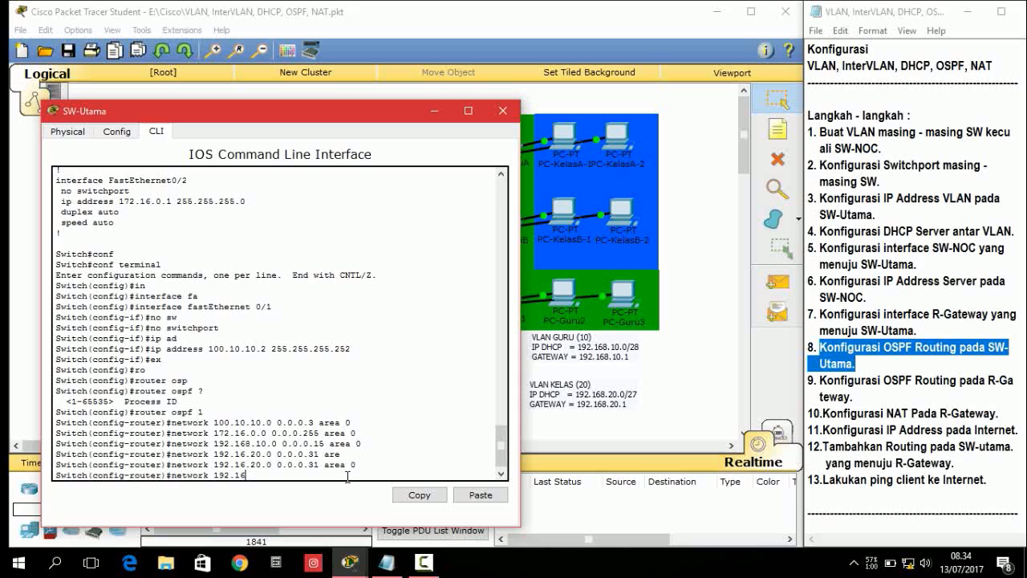
text(8)
key(BackSpace)
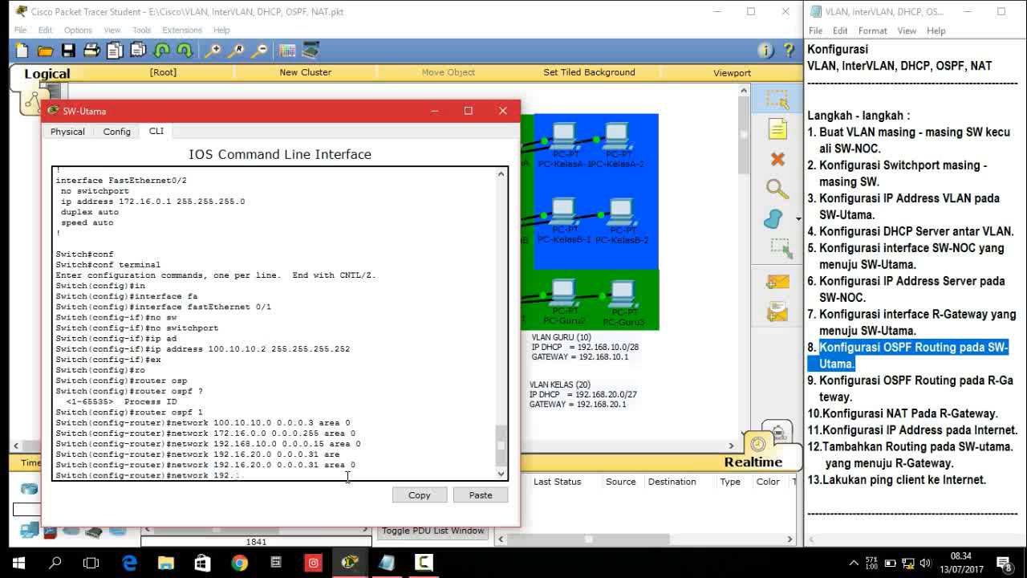
key(BackSpace)
key(BackSpace)
key(BackSpace)
key(BackSpace)
key(BackSpace)
key(BackSpace)
key(BackSpace)
key(BackSpace)
key(BackSpace)
key(BackSpace)
key(BackSpace)
key(BackSpace)
key(BackSpace)
drag(355, 464, 186, 473)
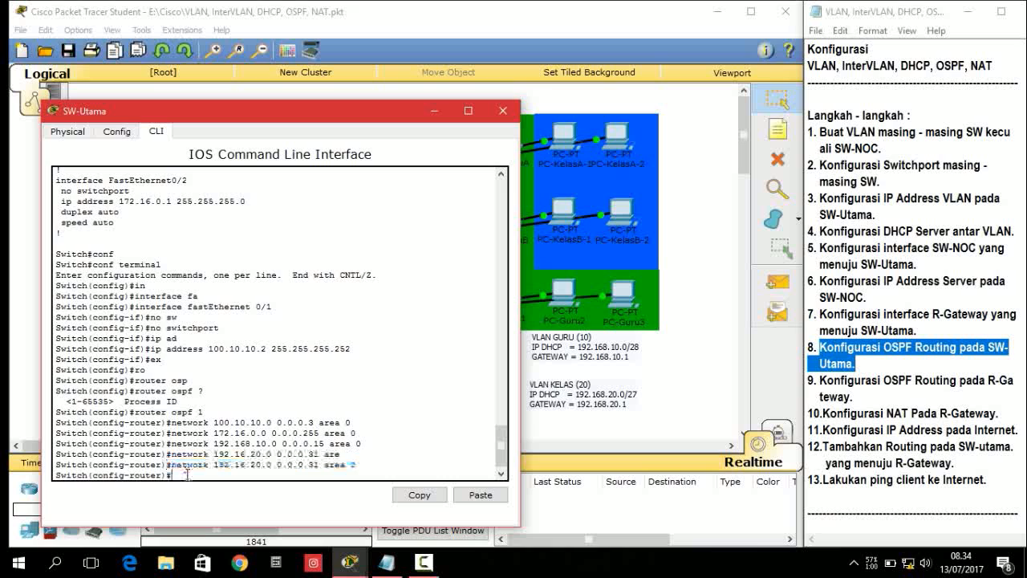
Step: Advertise the VLAN KELAS network 192.168.20.0 with wildcard mask 0.0.0.31 in OSPF area 0
text(net)
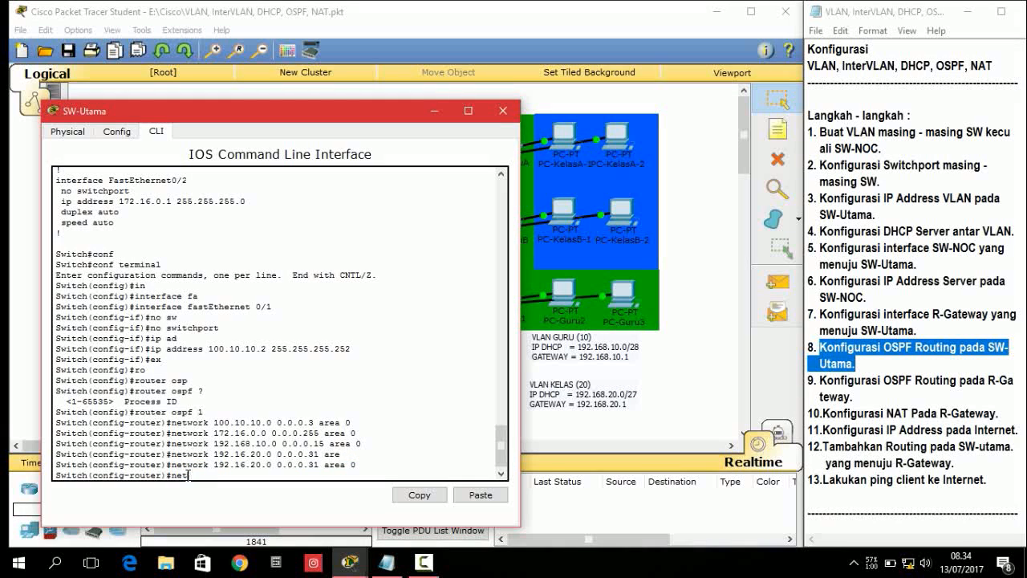
text(work 192.16)
text(.)
text(82)
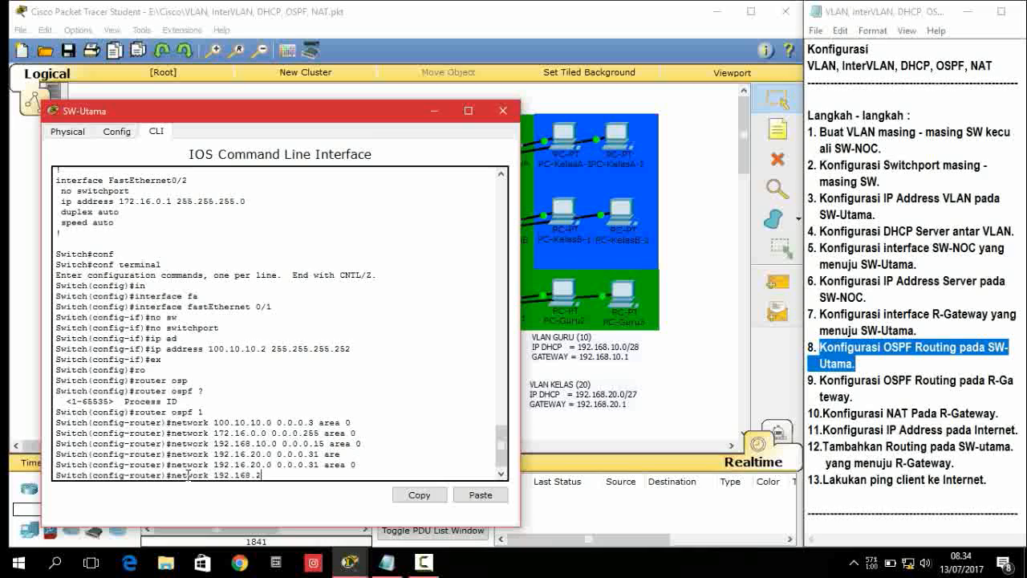
text(0.0 0.0.0.31 area)
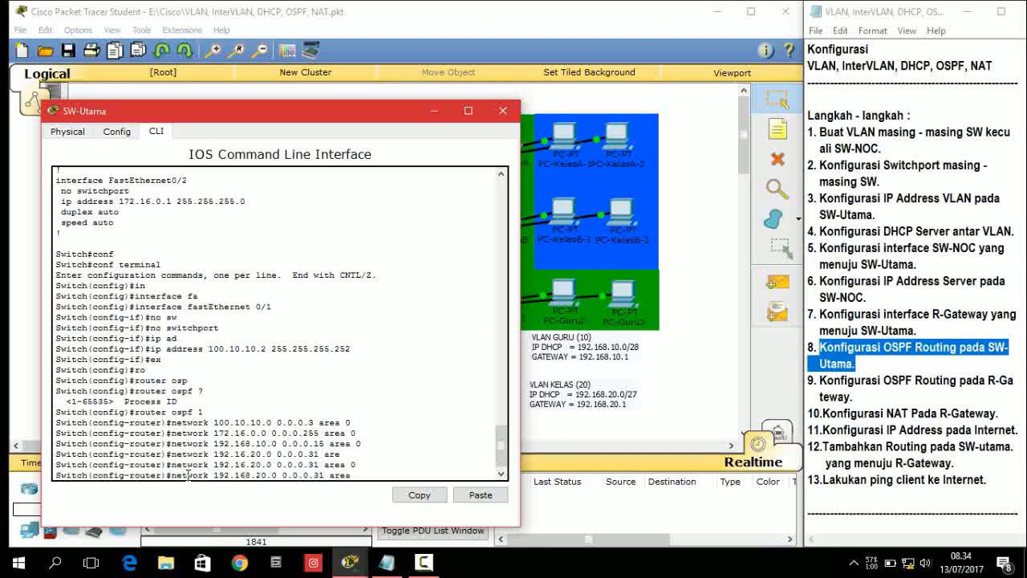
text( 0)
key(Return)
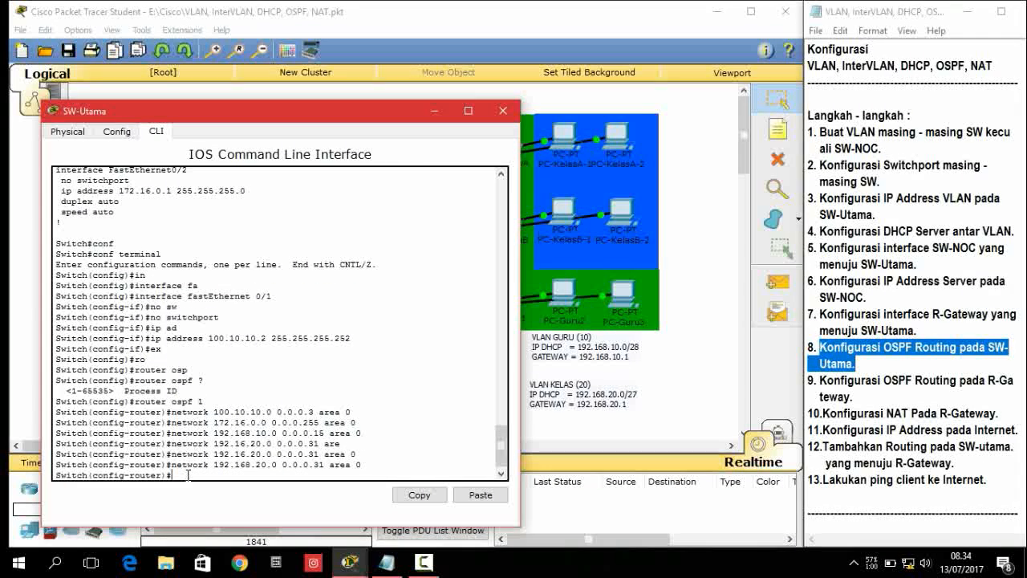
Step: Advertise the VLAN TU network 192.168.30.0 with wildcard mask 0.0.0.7 in OSPF area 0 and leave router configuration mode
text(new)
text(twork 192.1)
text(68)
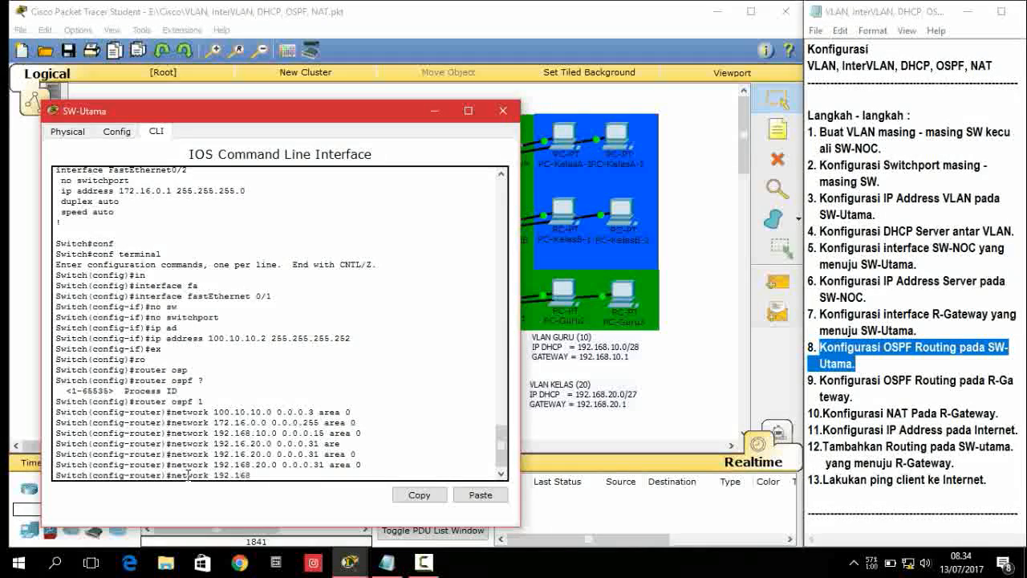
text(.30.0 0.0.0.)
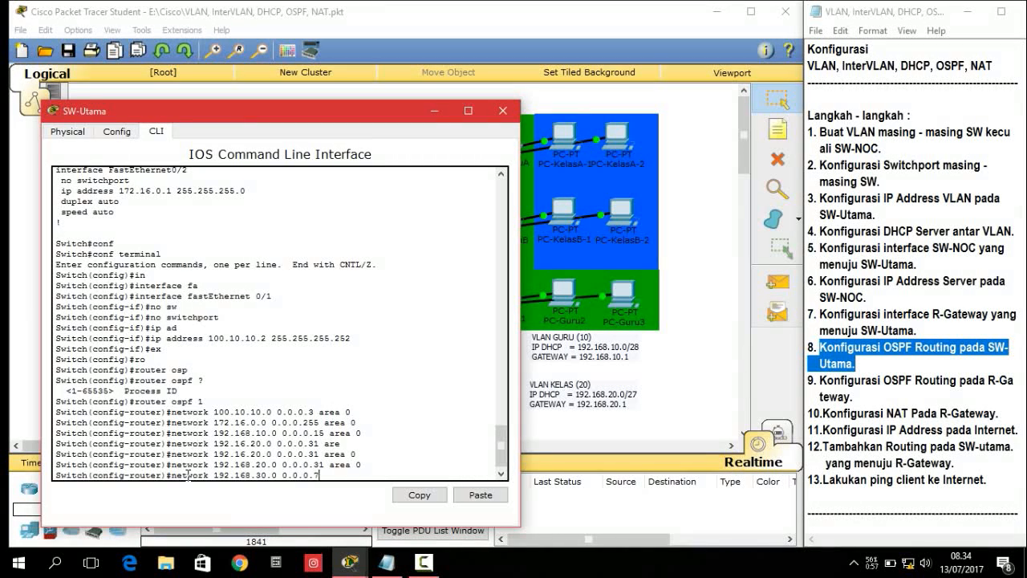
text(7 area 0)
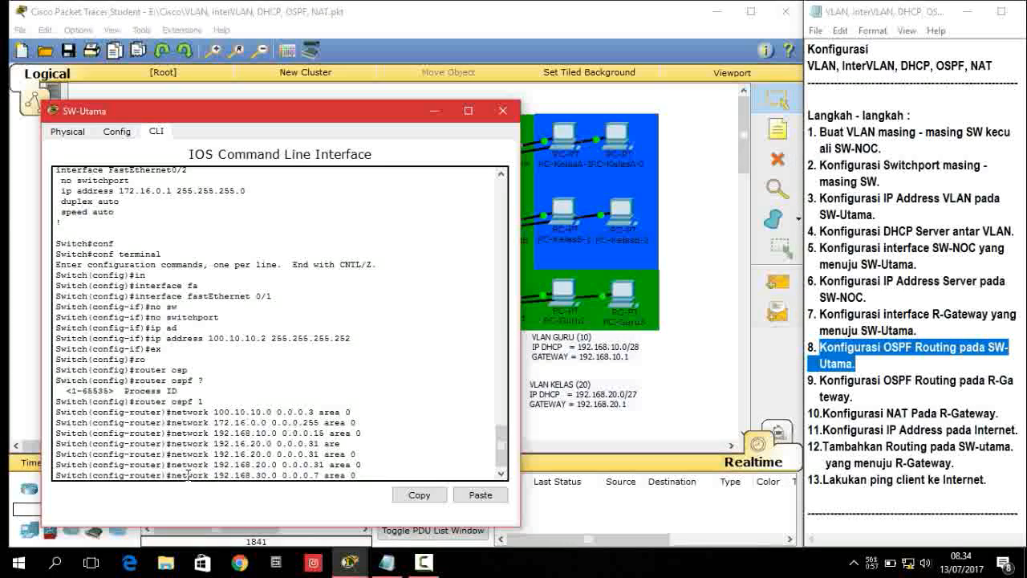
key(Return)
text(ex)
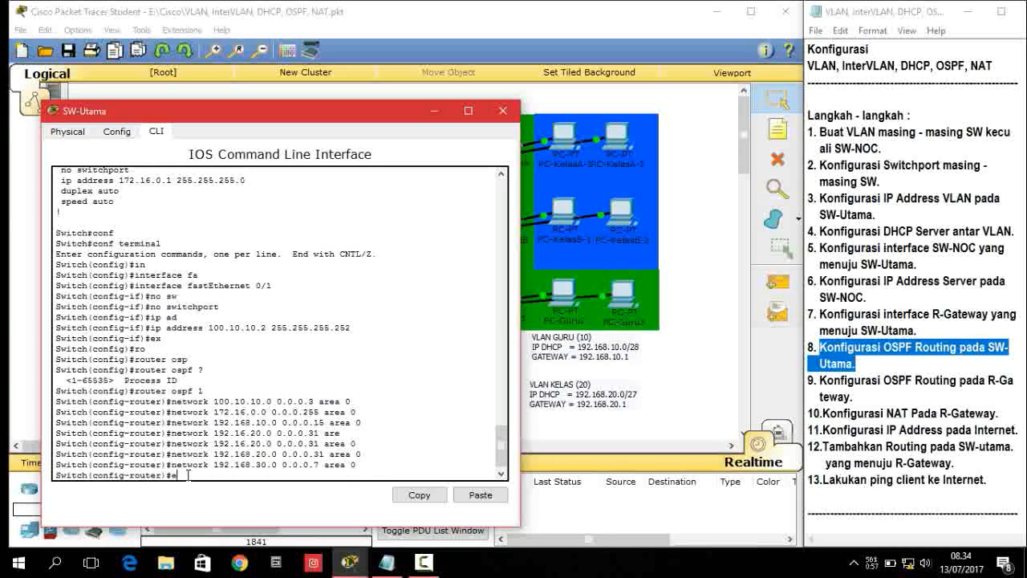
key(Return)
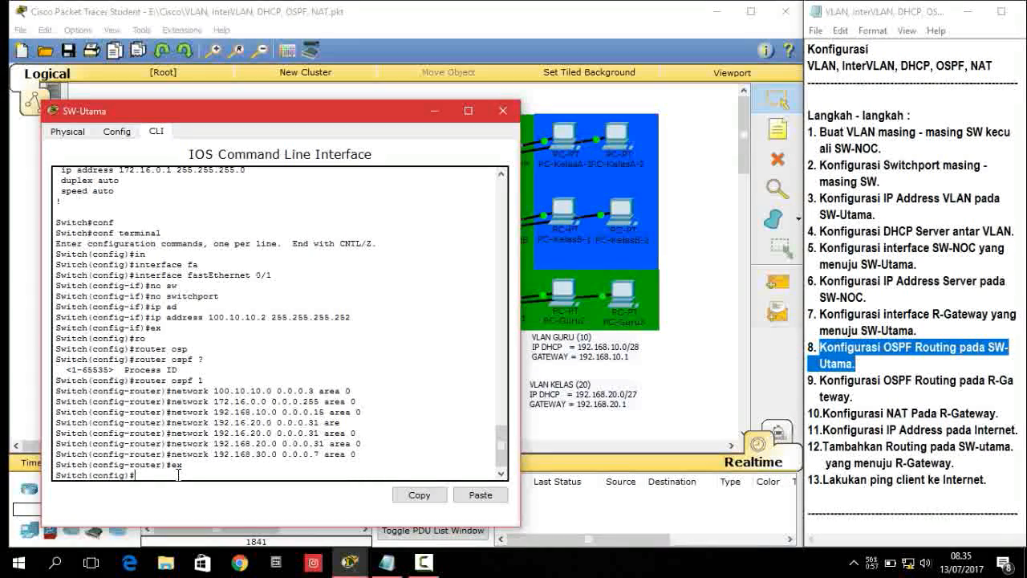
Step: Open R-Gateway's command line in place of SW-Utama's, enter global configuration mode and keep the topology addresses in view
click(435, 111)
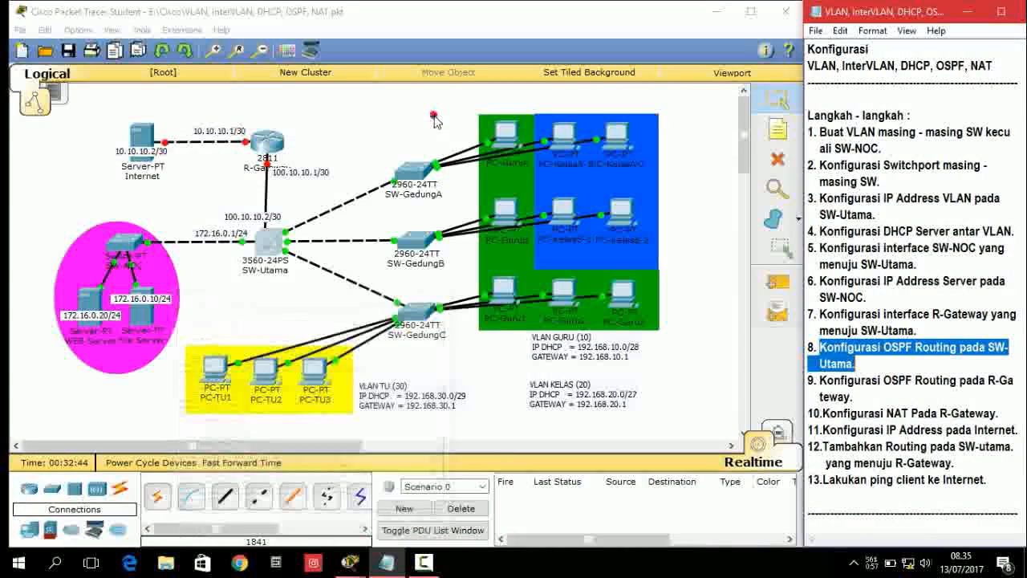
click(275, 144)
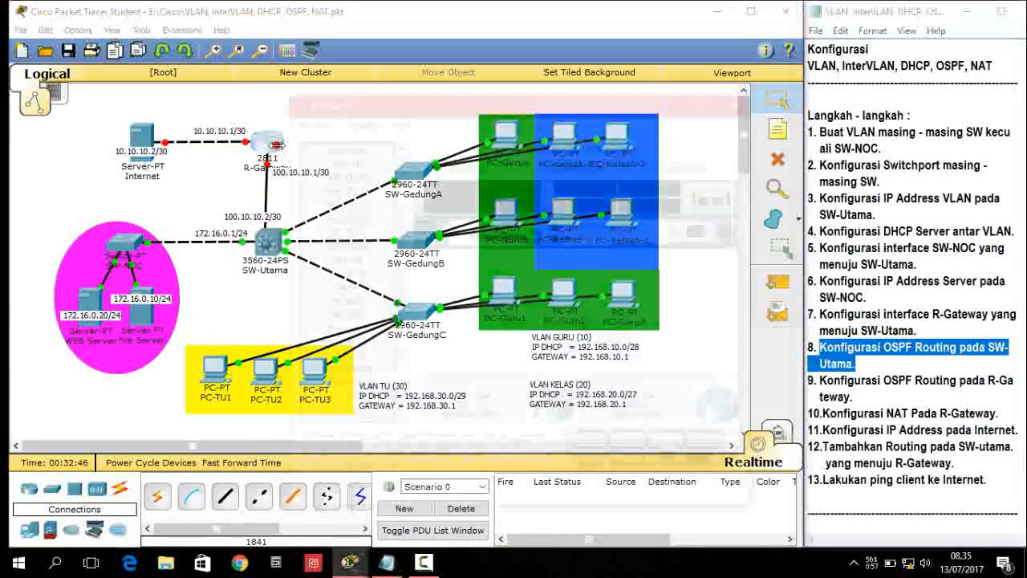
click(396, 119)
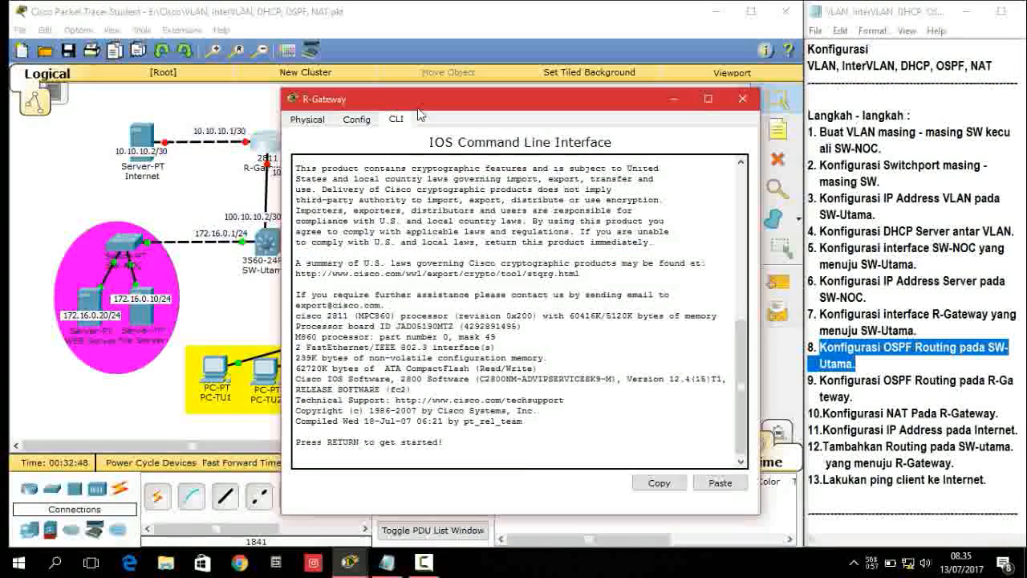
key(Return)
text(en)
key(Return)
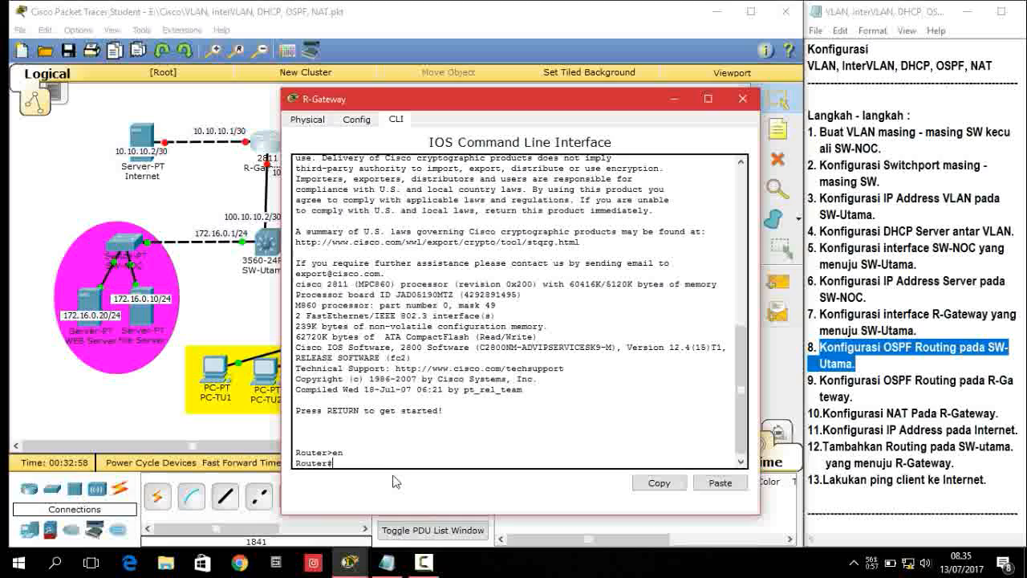
text(onf )
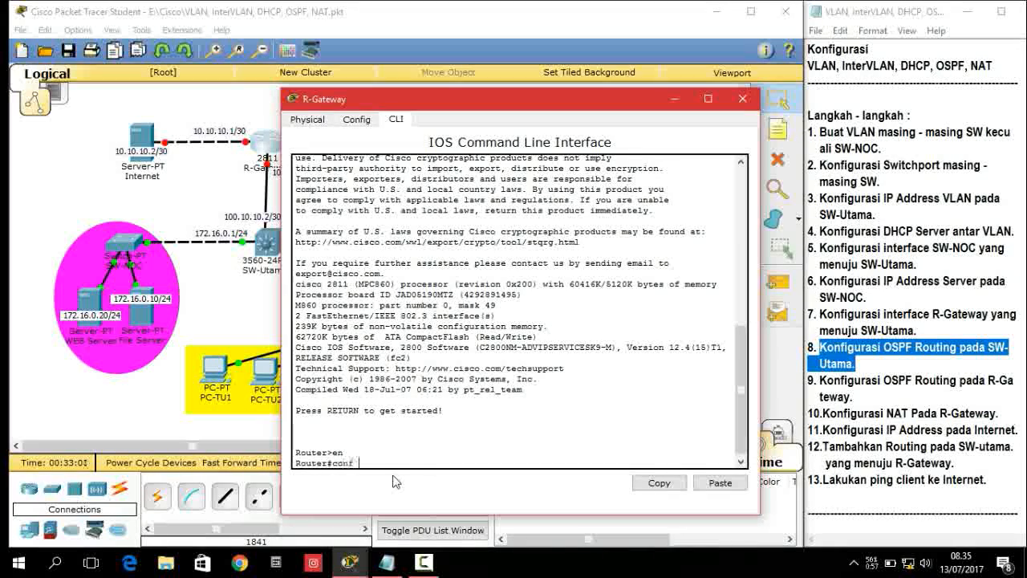
text(t)
key(Return)
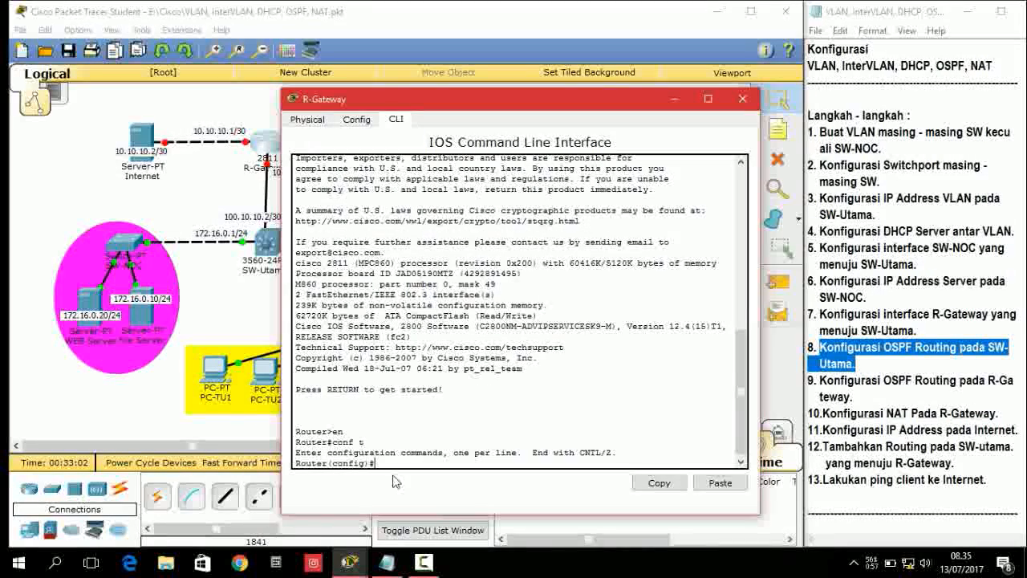
drag(460, 103, 514, 104)
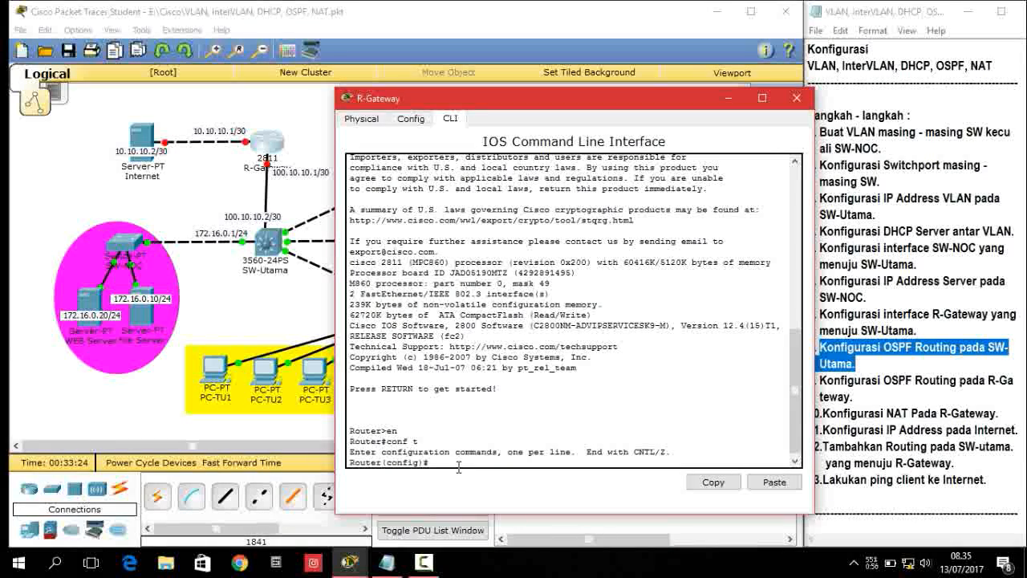
Step: Assign IP address 100.10.10.1 with subnet mask 255.255.255.252 to interface FastEthernet 0/0 on R-Gateway
text(in)
key(Tab)
text(fa)
key(Tab)
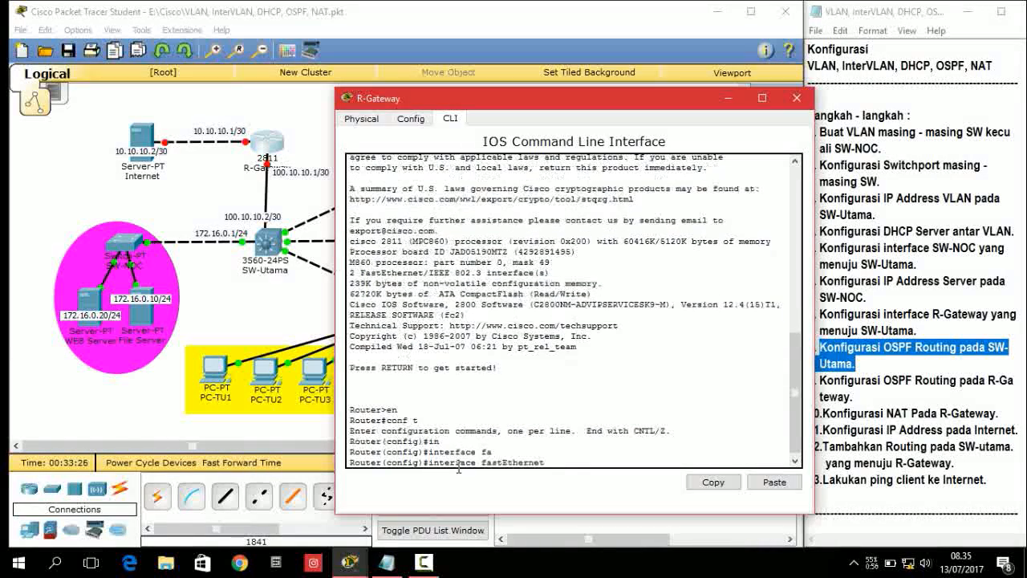
text(0/0)
key(Return)
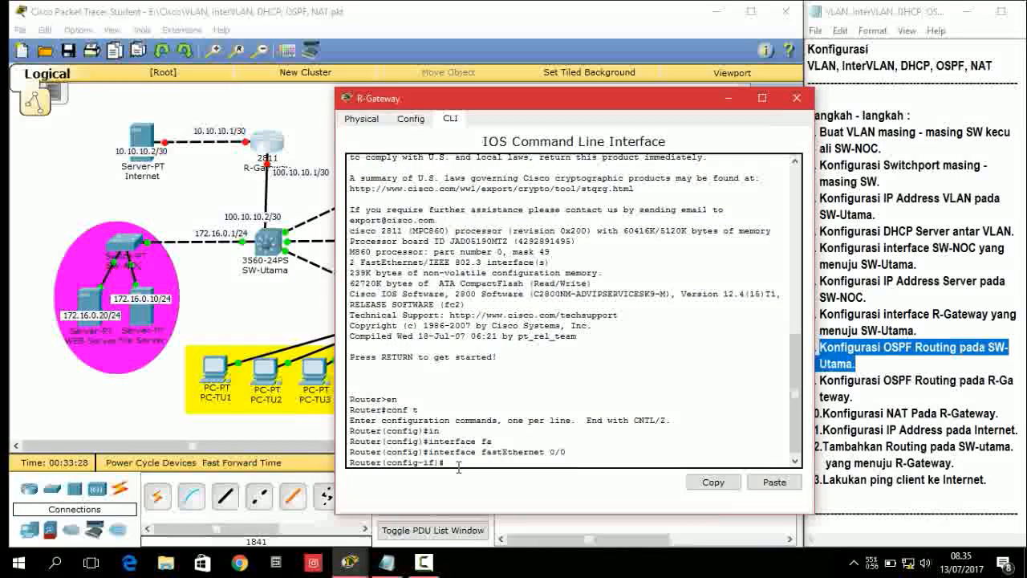
text(ip)
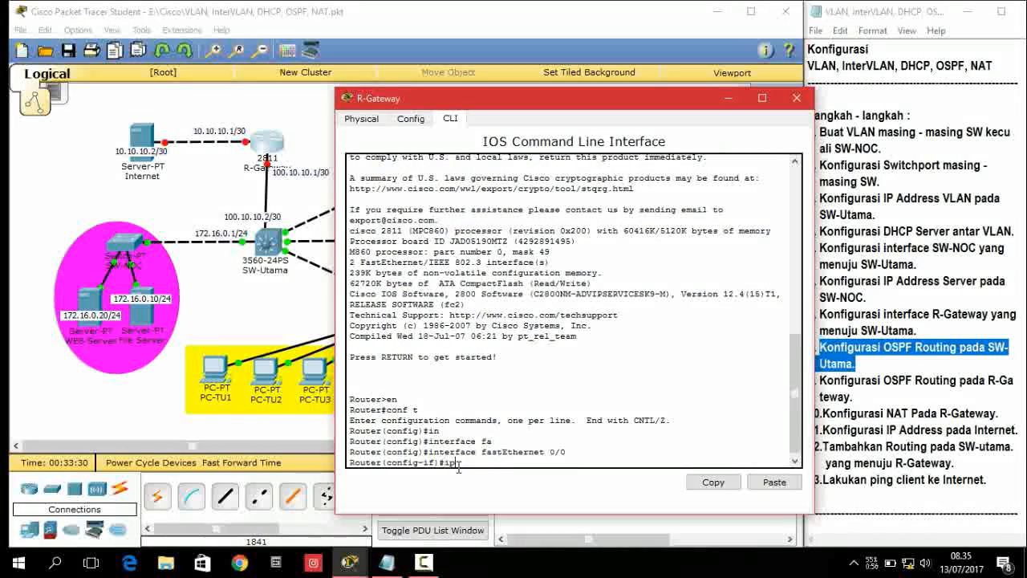
text( ad)
key(Tab)
text(100.10)
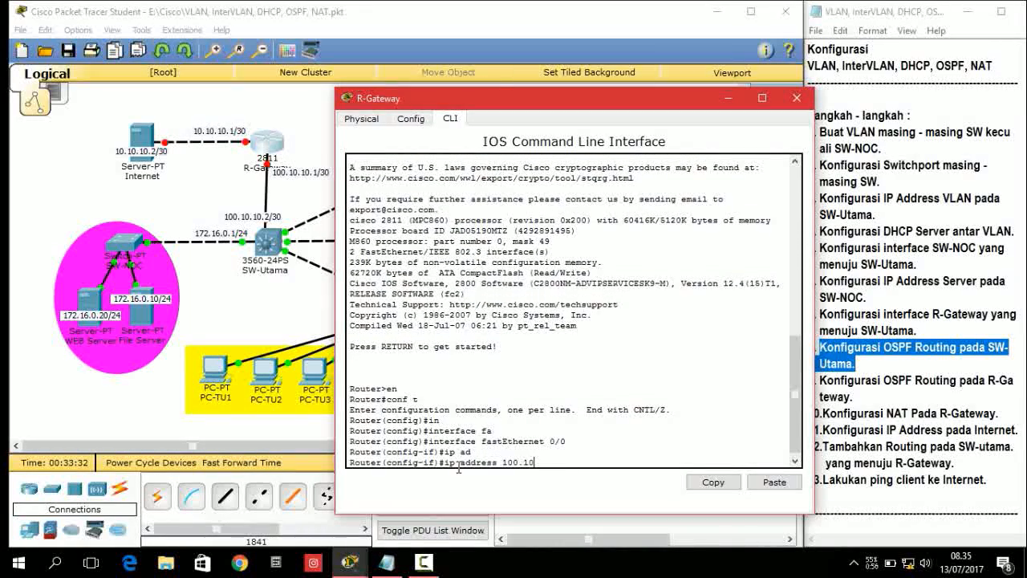
text(.10.1 255.255.255.252)
key(Return)
Step: Enable R-Gateway's FastEthernet 0/0 interface with no shutdown and leave interface configuration mode
text(no)
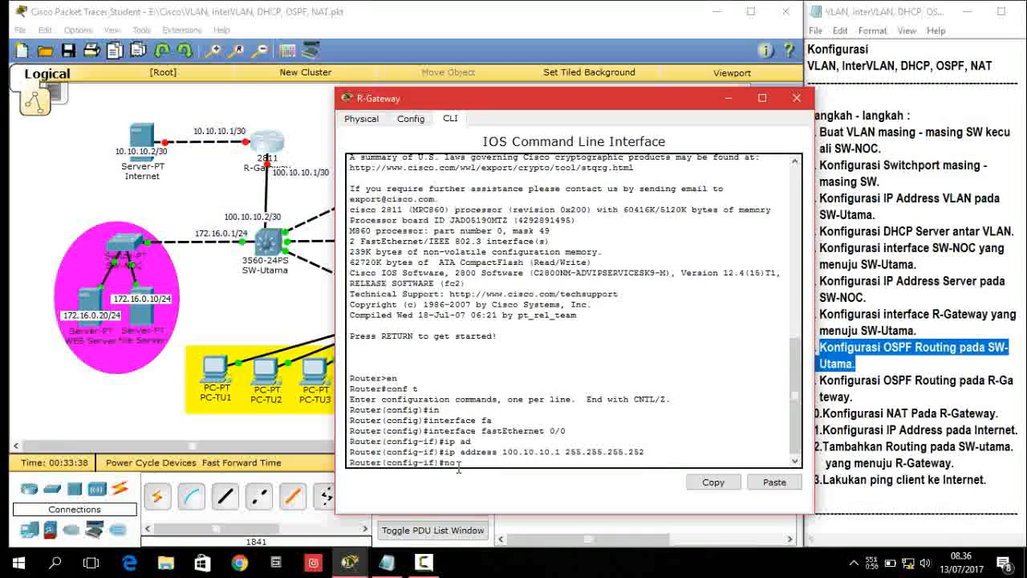
text( shut)
key(Return)
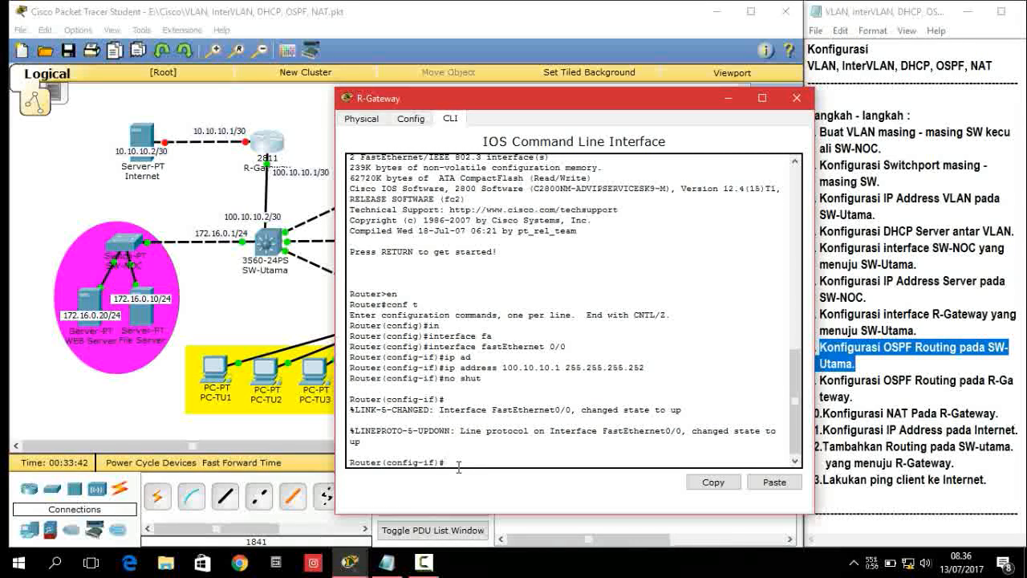
text(ex)
key(Return)
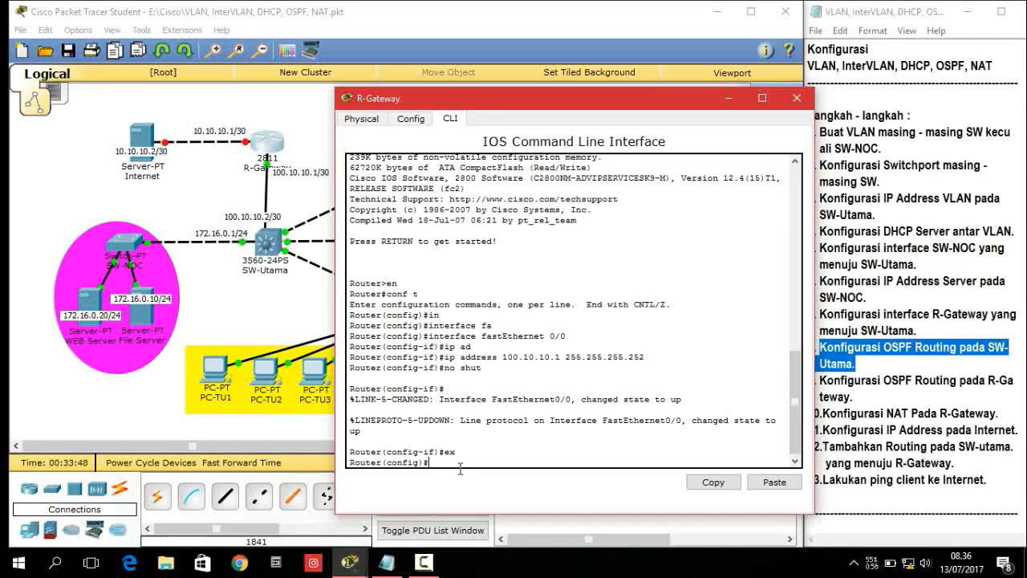
Step: Advertise network 100.10.10.0 with wildcard mask 0.0.0.3 in area 0 under OSPF process 1 on R-Gateway, and leave router configuration mode
text(router ospf 1)
key(Return)
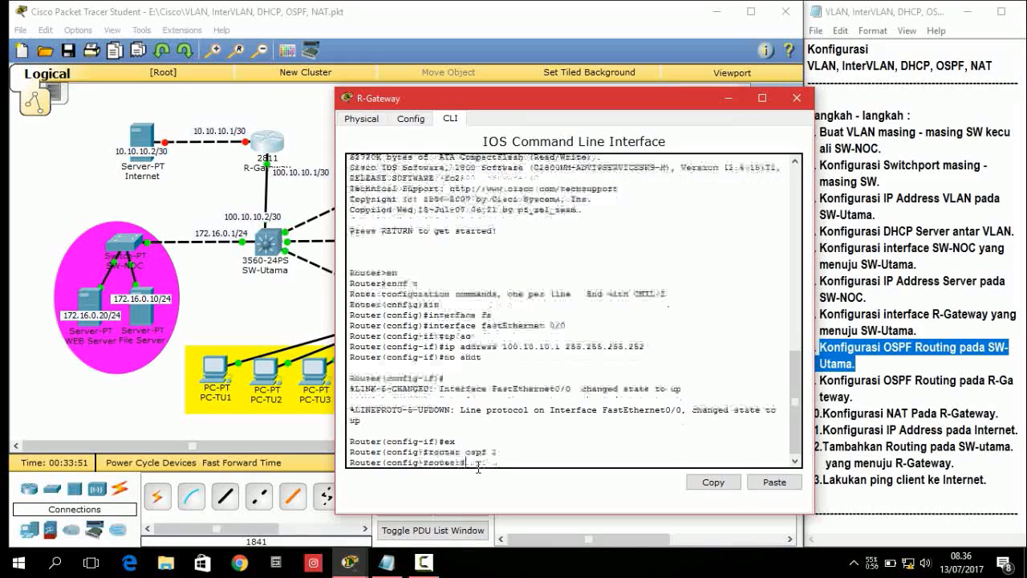
text(netwo)
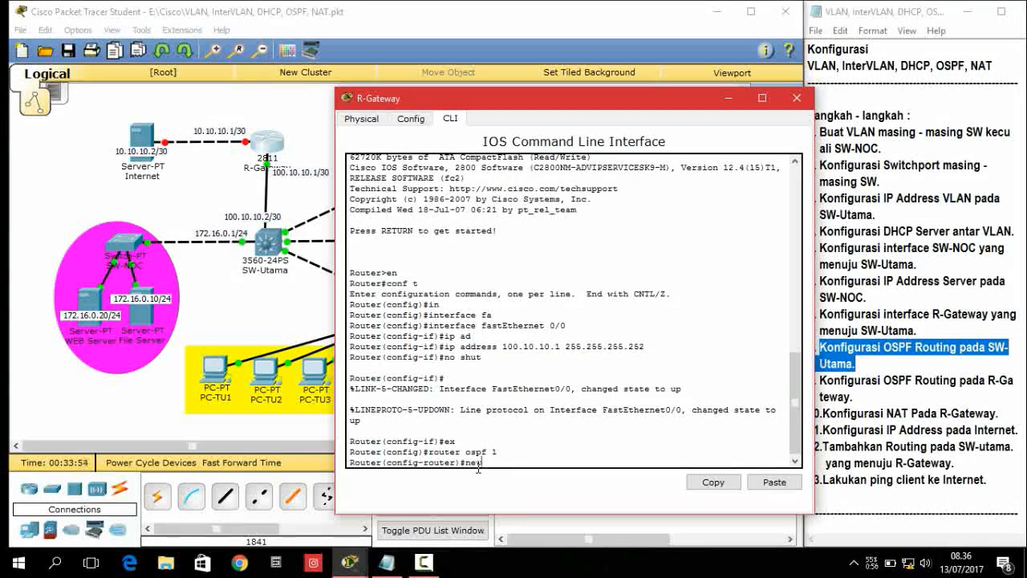
text(rk 192.16)
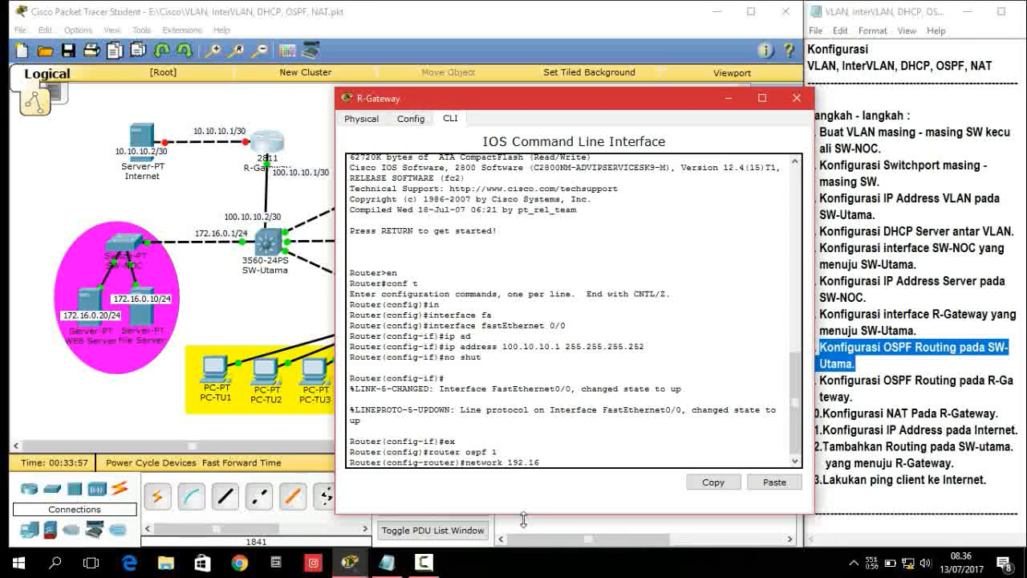
text(8.)
key(BackSpace)
key(BackSpace)
key(BackSpace)
key(BackSpace)
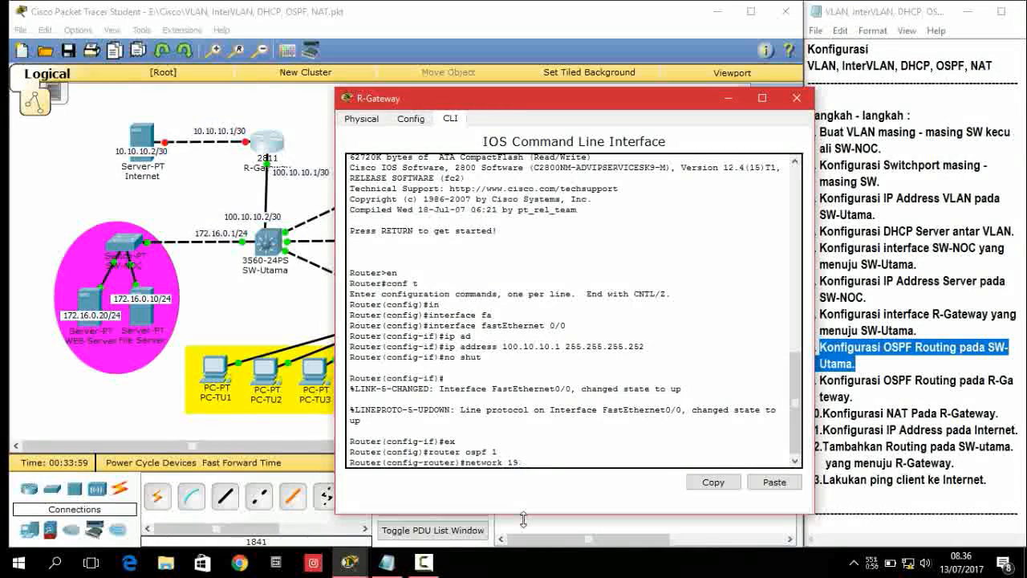
text(00.10)
text(.10.0 255.)
key(BackSpace)
key(BackSpace)
key(BackSpace)
key(BackSpace)
text(0.0)
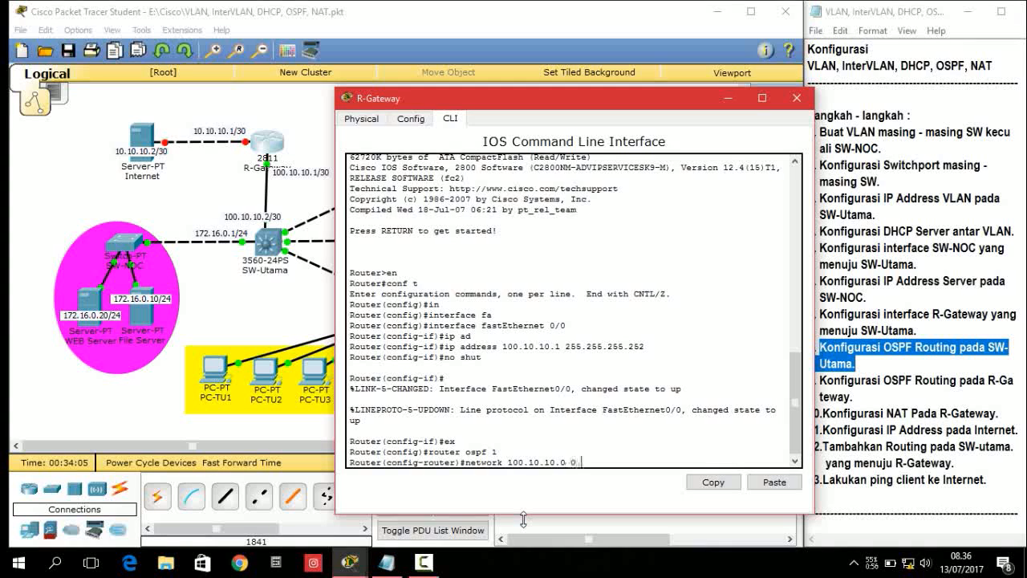
text(.0.3 ara)
key(BackSpace)
text(ea)
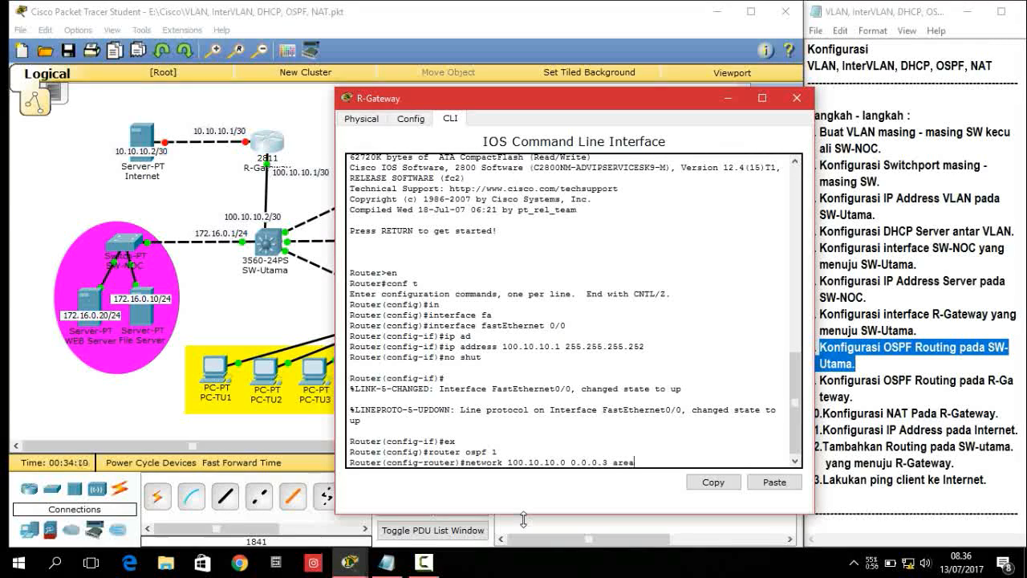
text( 0)
key(Return)
text(ex)
key(Return)
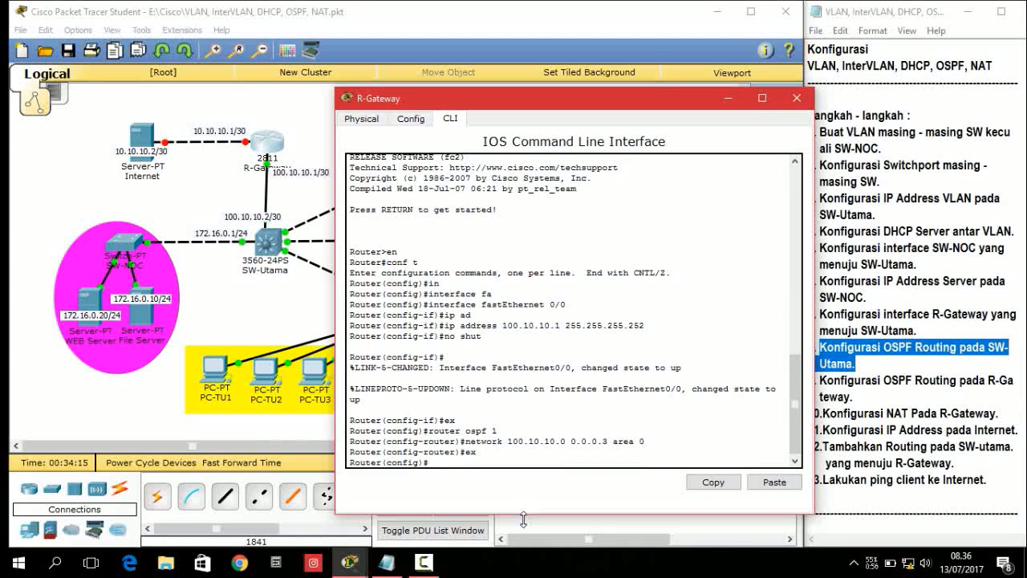
Step: Enter interface configuration mode for FastEthernet 0/1 on R-Gateway
text(in)
key(Tab)
text(fa)
key(Tab)
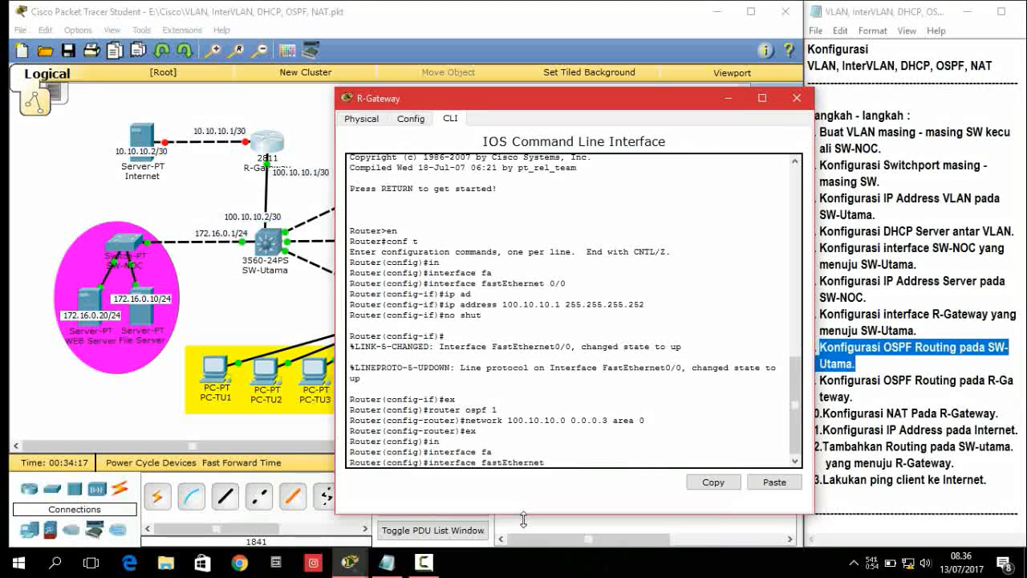
text(0/1)
key(Return)
text(ig-if)#i)
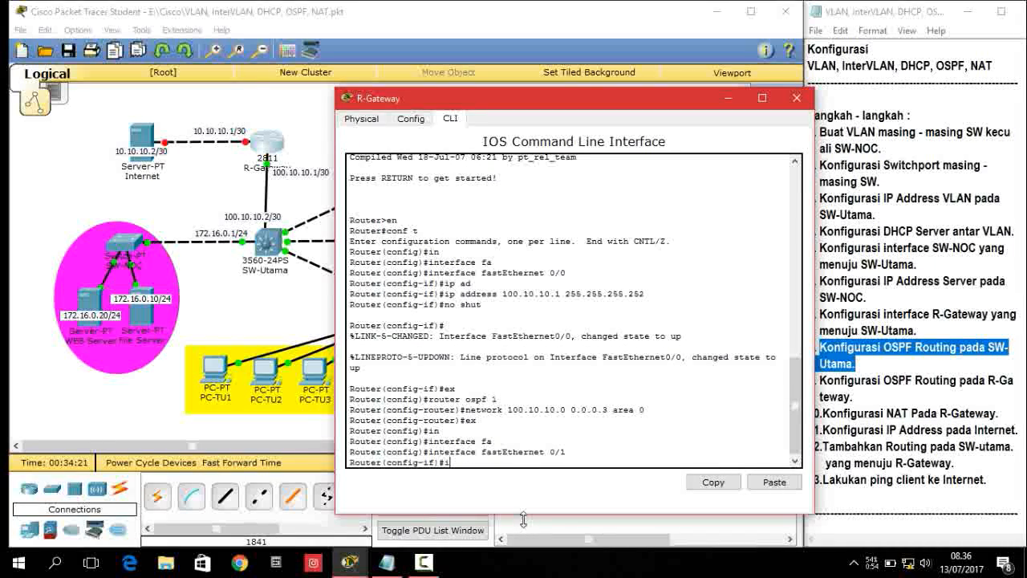
text(p ad)
key(Tab)
text(10)
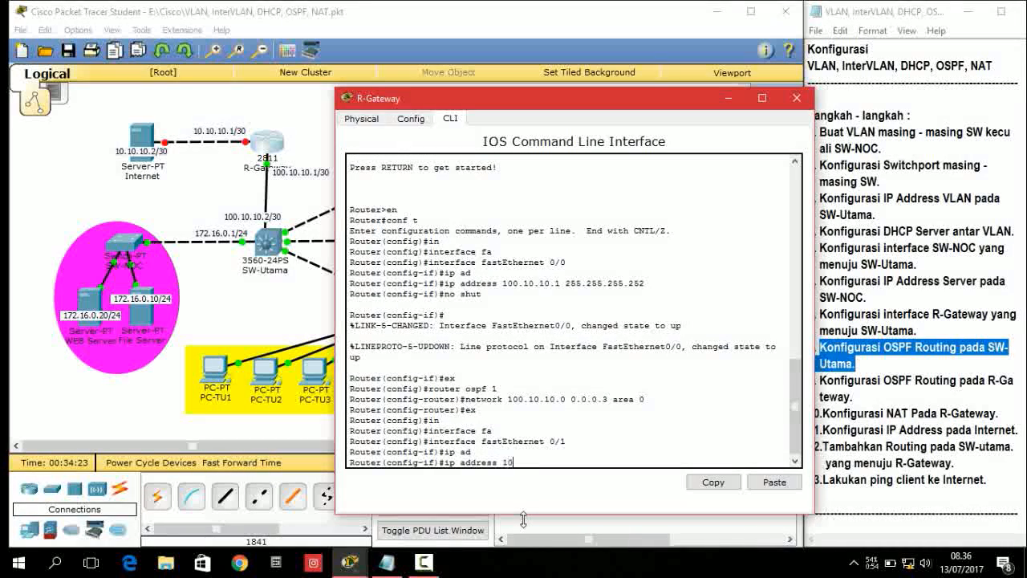
text(.101)
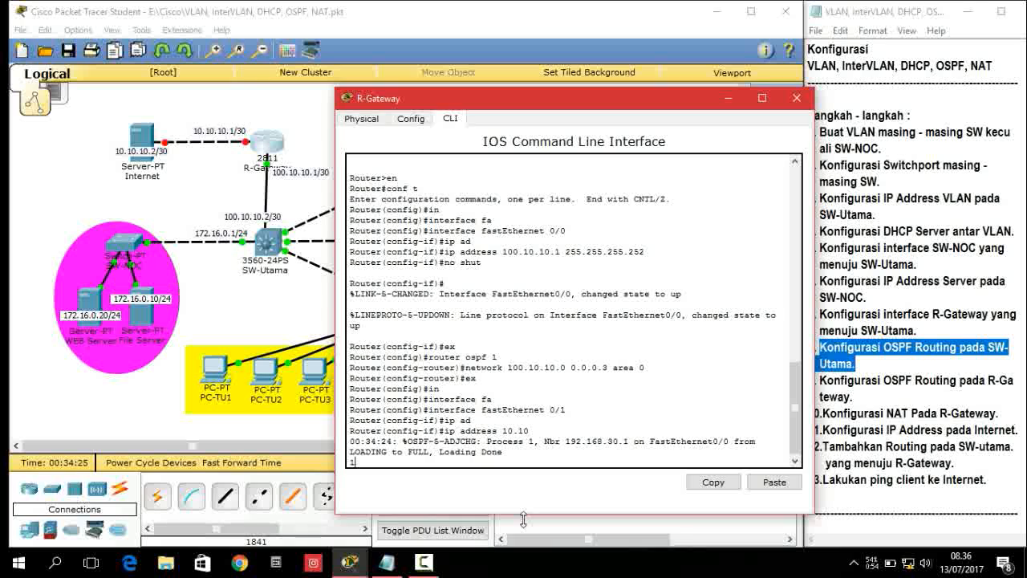
key(Return)
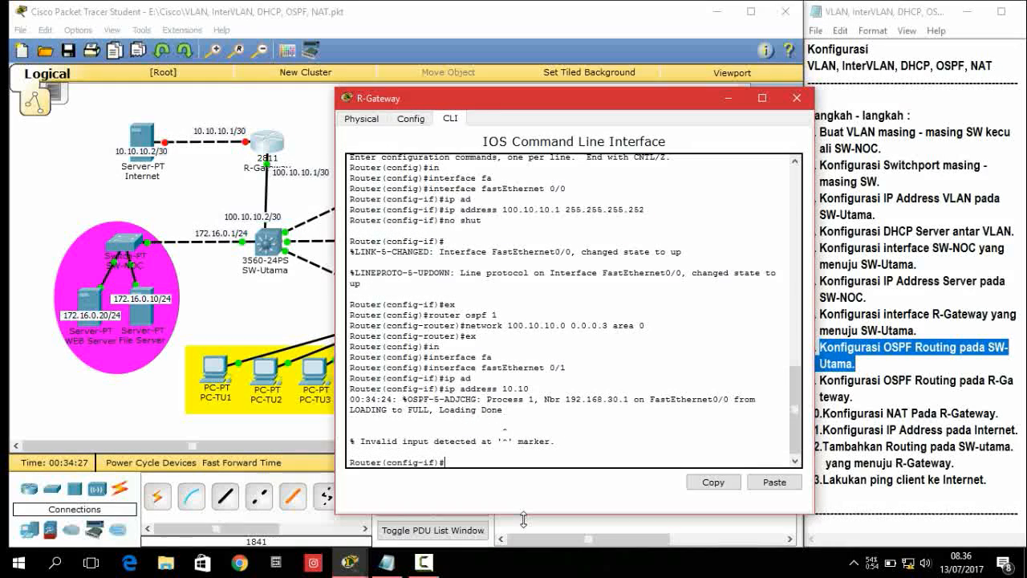
Step: Assign IP address 10.10.10.1 with subnet mask 255.255.255.252 to R-Gateway's FastEthernet 0/1 interface
text(ip ad)
key(Tab)
text(10.10.1)
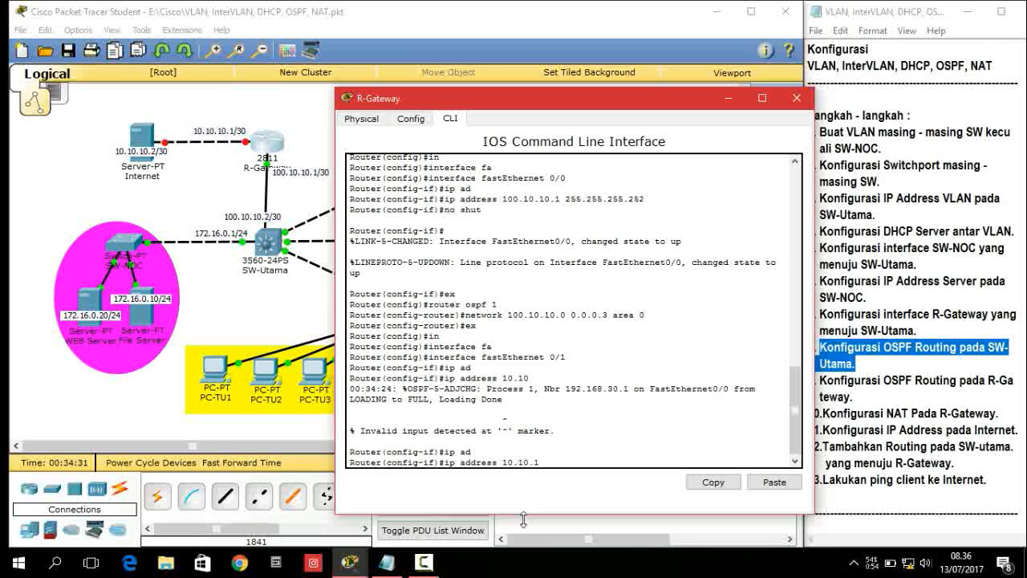
text(0.1 255.255.255.252)
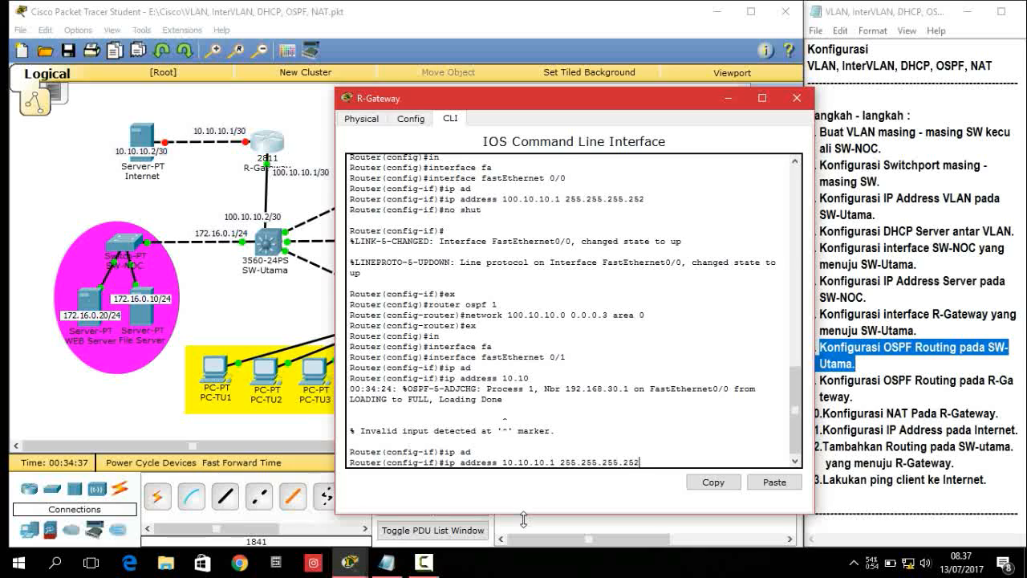
key(Return)
Step: Enable R-Gateway's FastEthernet 0/1 interface with no shutdown and leave interface configuration mode
text(no sh)
key(Return)
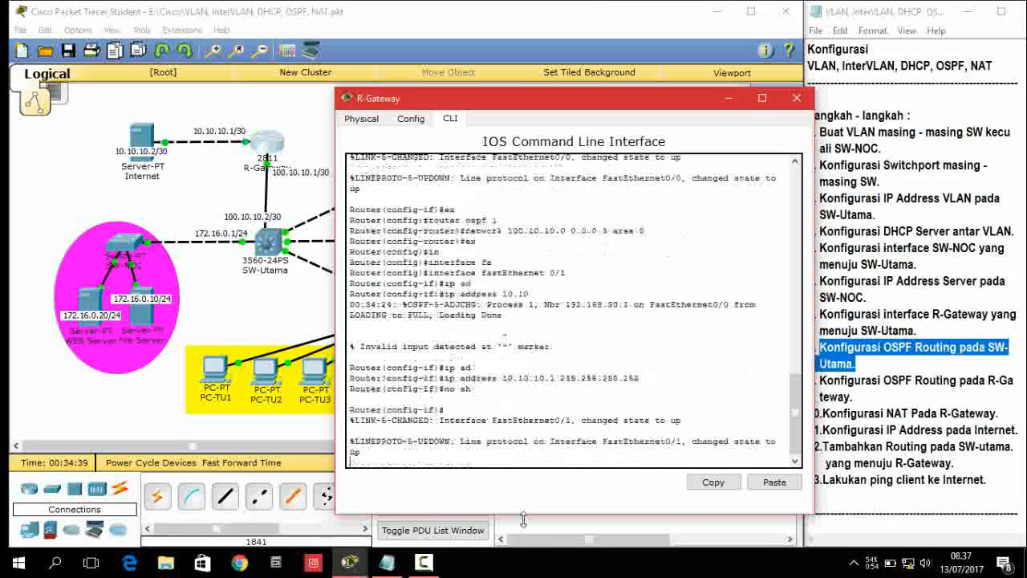
key(Return)
text(ex)
key(Return)
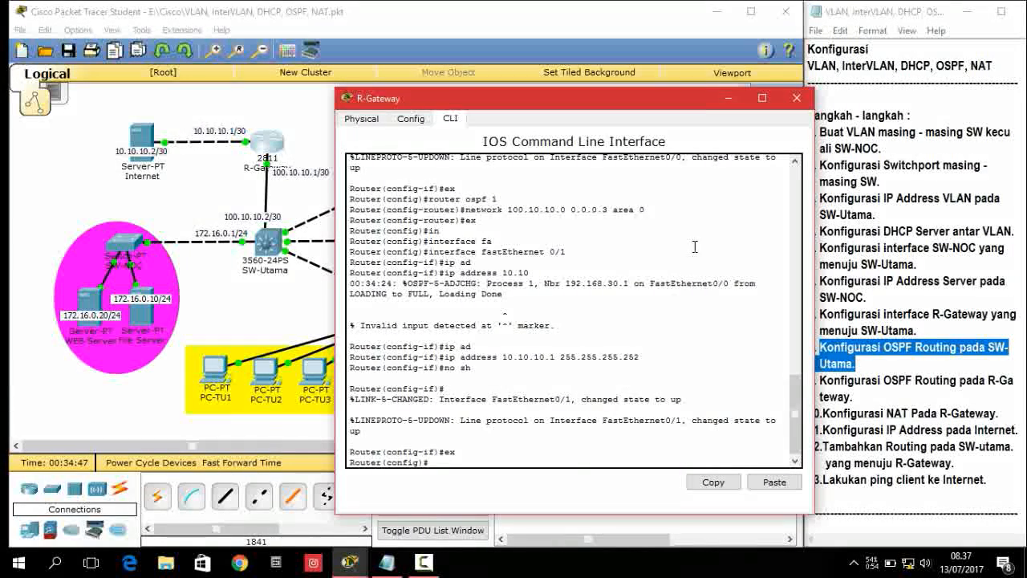
Step: Highlight step 10, "Konfigurasi NAT Pada R-Gateway", in the notes and return to R-Gateway's command line
click(728, 98)
drag(823, 413, 1005, 417)
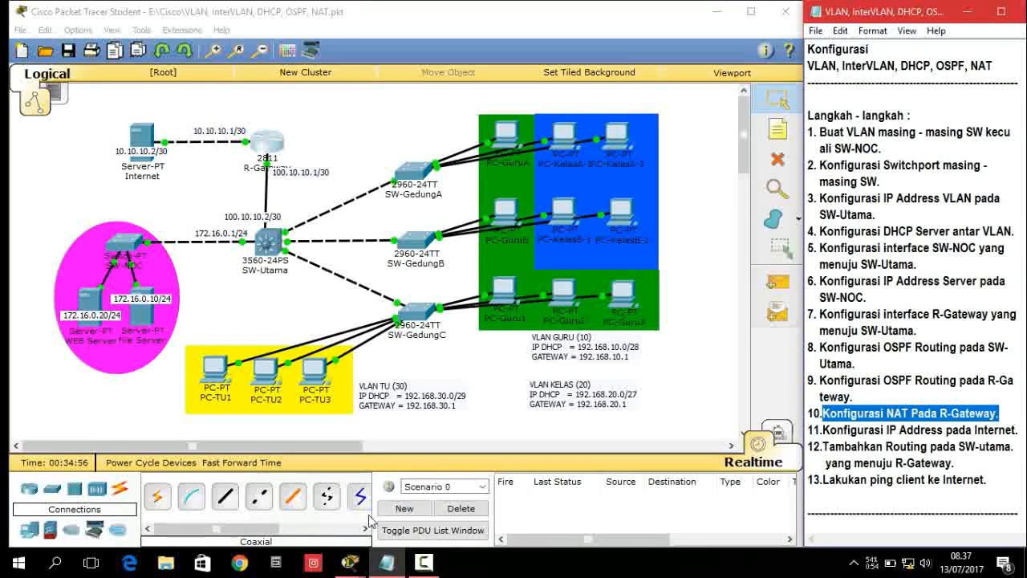
click(362, 567)
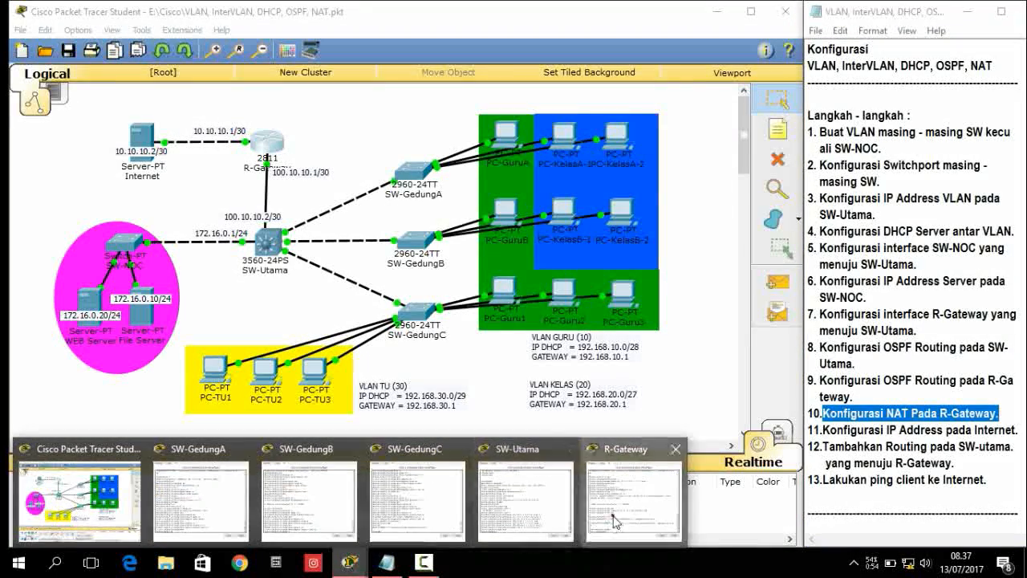
click(630, 499)
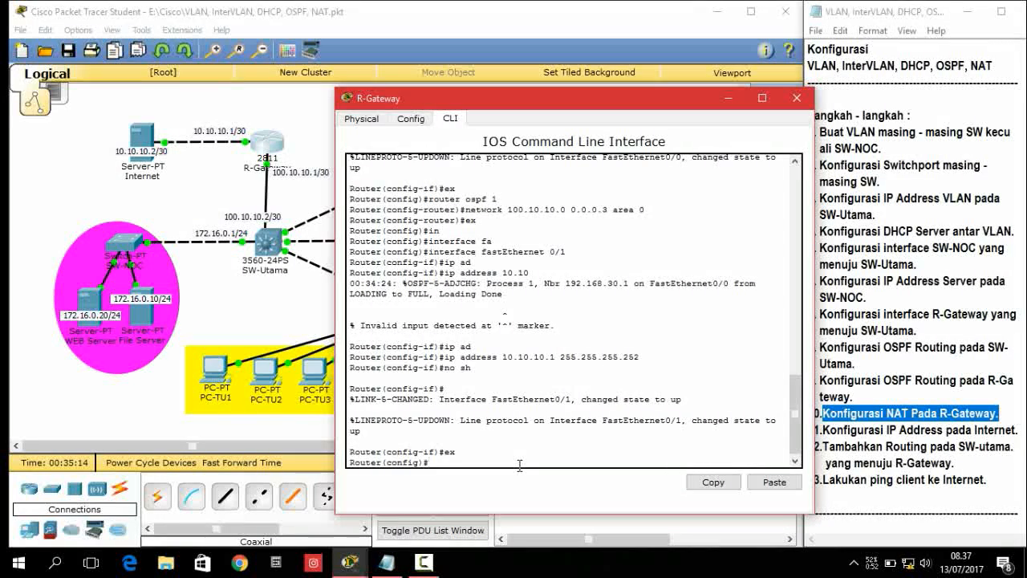
Step: Set R-Gateway's FastEthernet 0/0 interface as the NAT inside interface and leave interface configuration mode
text(n)
key(Tab)
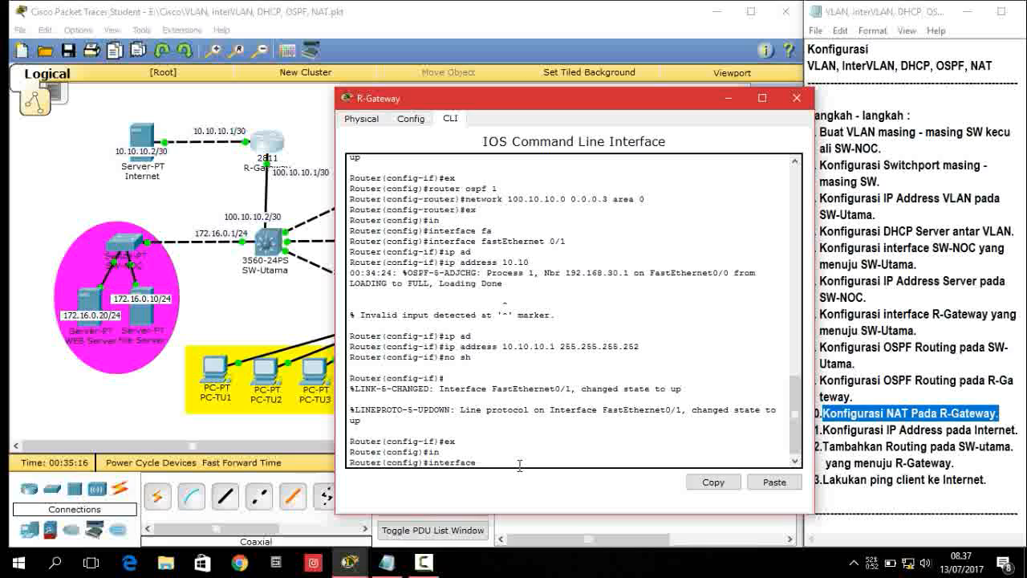
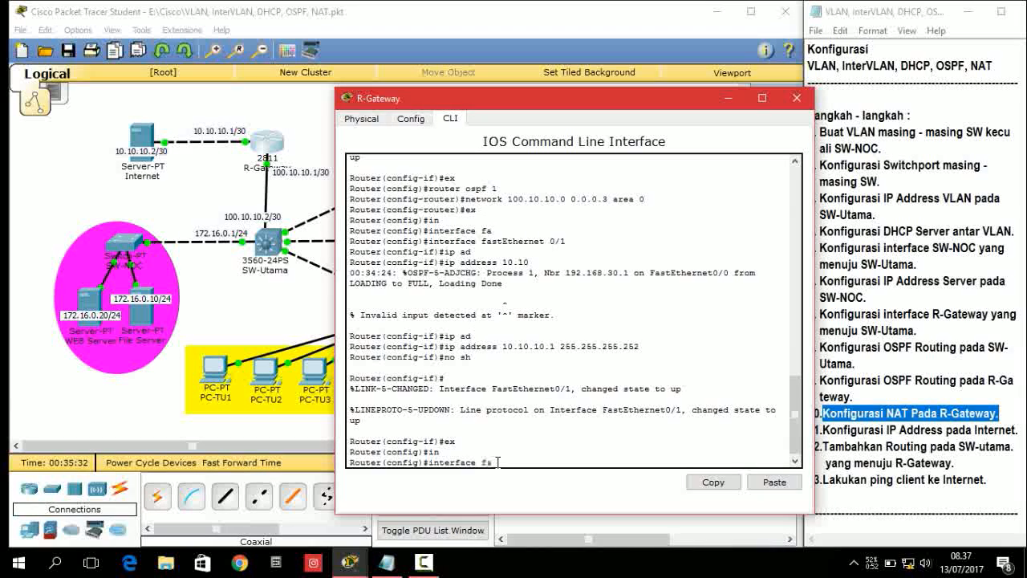
key(Tab)
text(0)
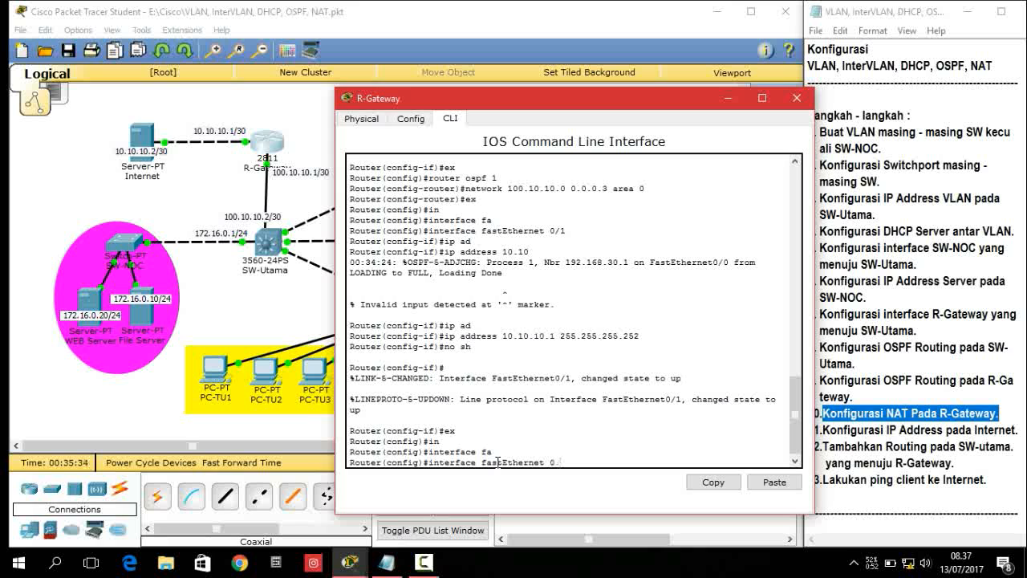
text(/0)
key(Return)
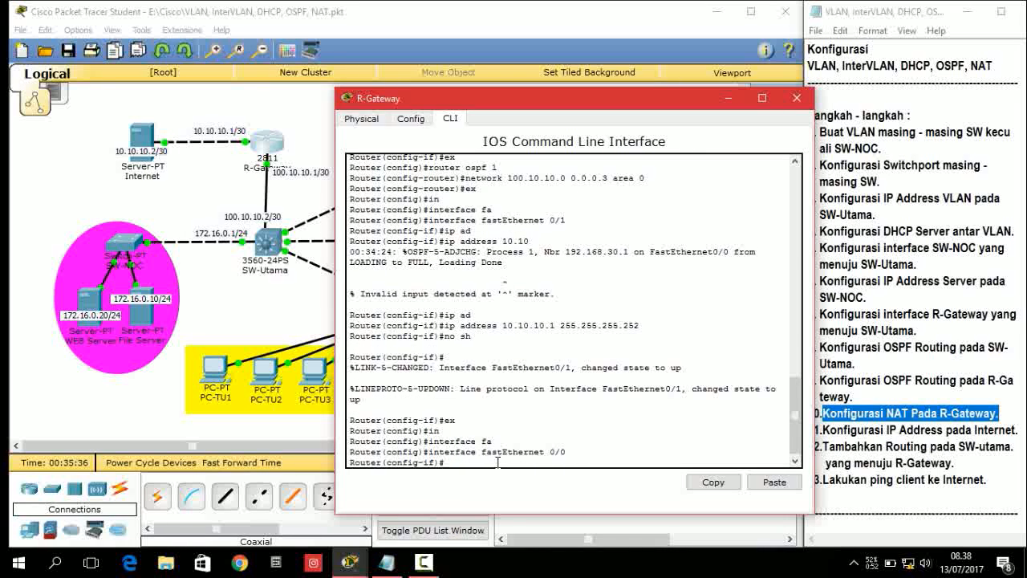
key(Tab)
text(ins)
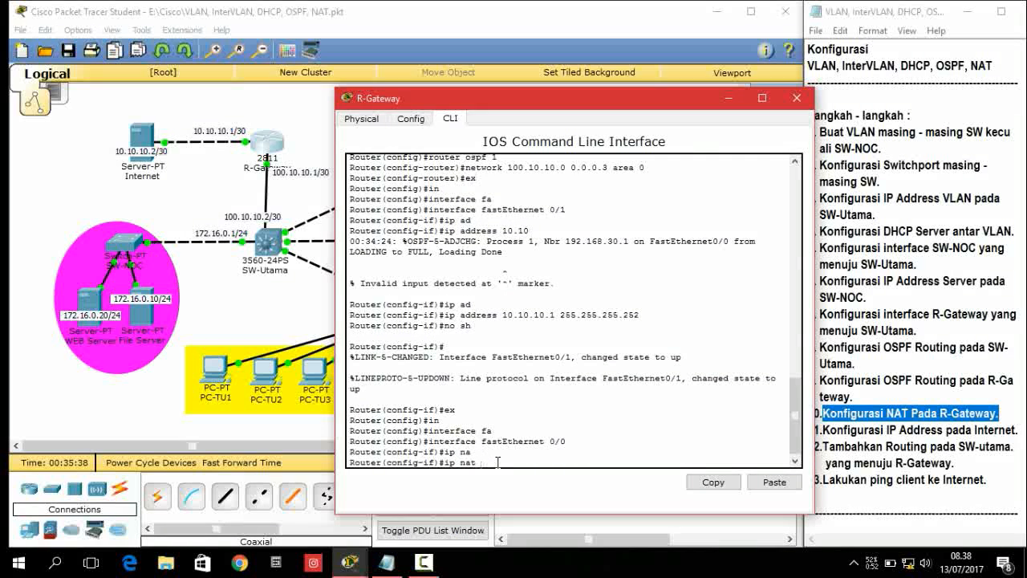
key(Tab)
key(Return)
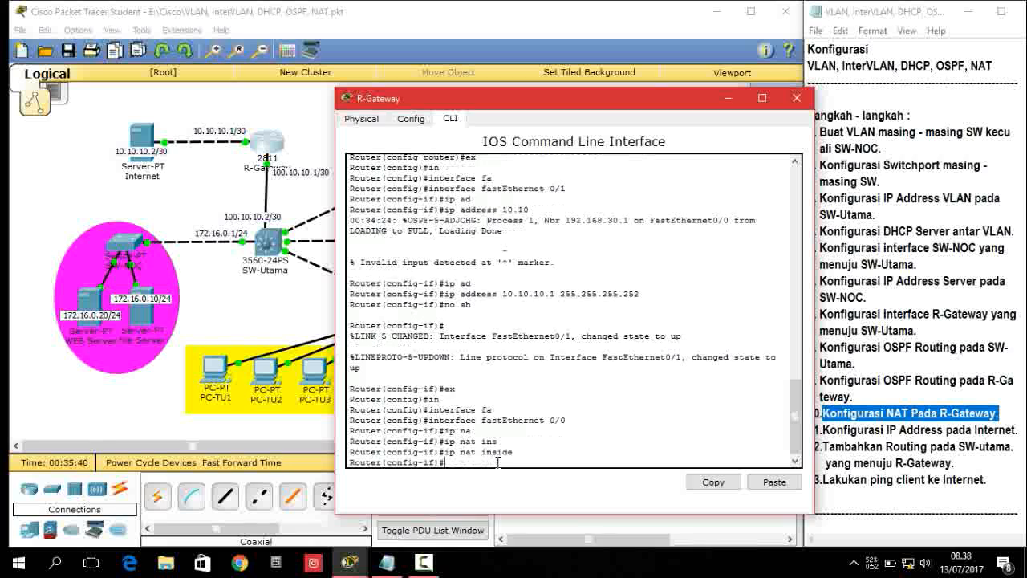
text(ex)
key(Return)
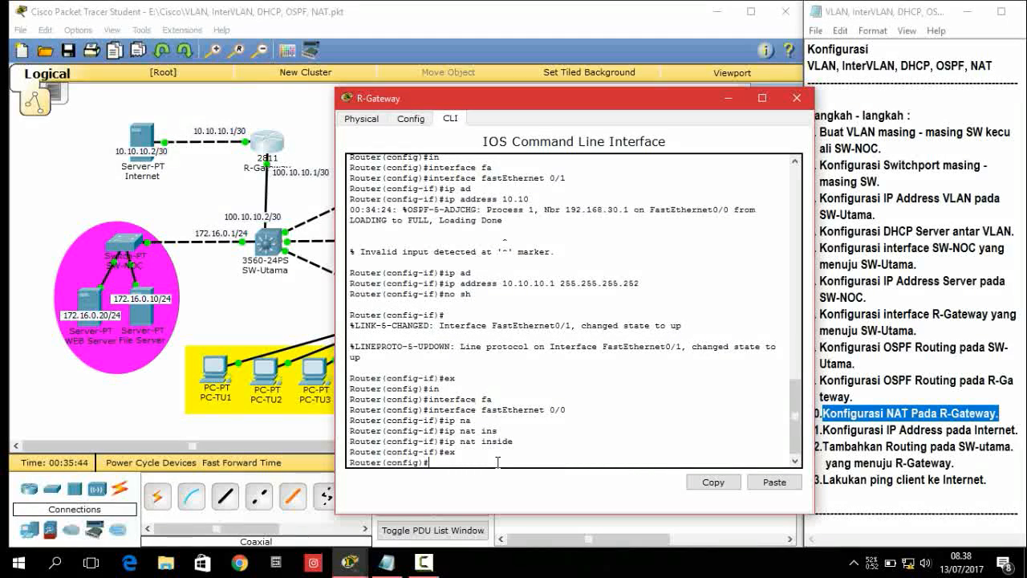
Step: Set R-Gateway's FastEthernet 0/1 interface as the NAT outside interface and leave interface configuration mode
text(in)
key(Tab)
text(fa)
key(Tab)
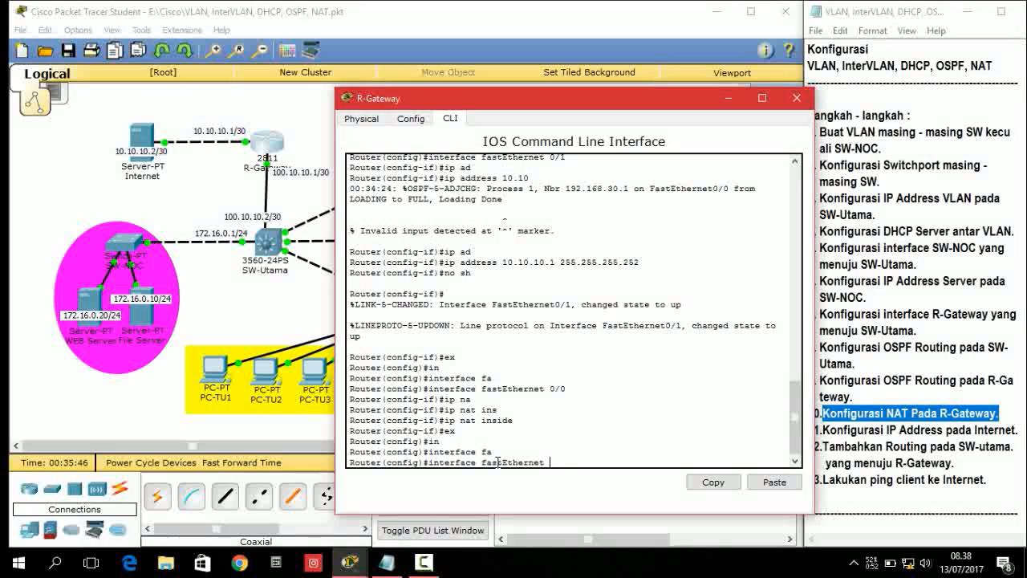
text(0/1)
key(Return)
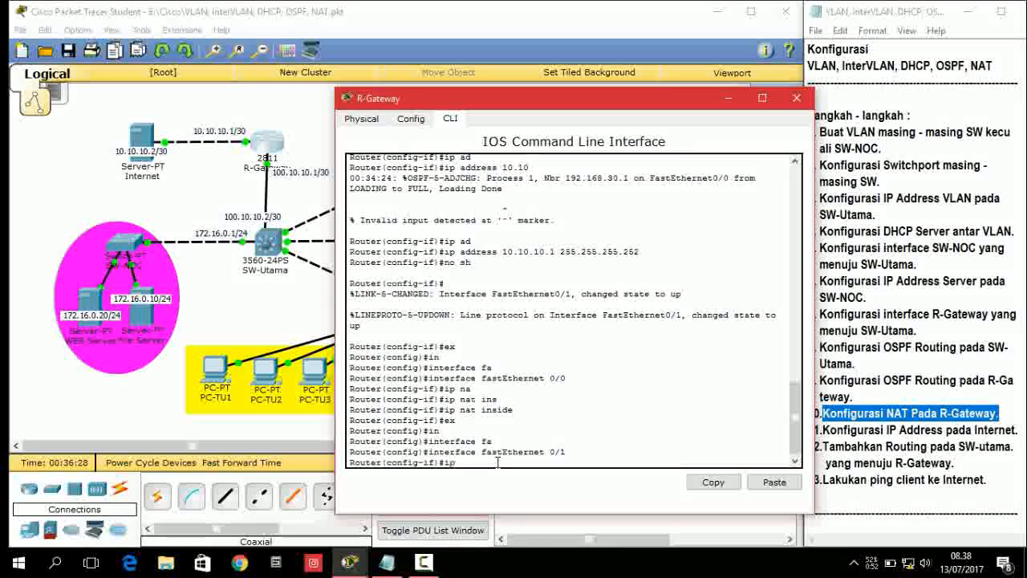
text(ip)
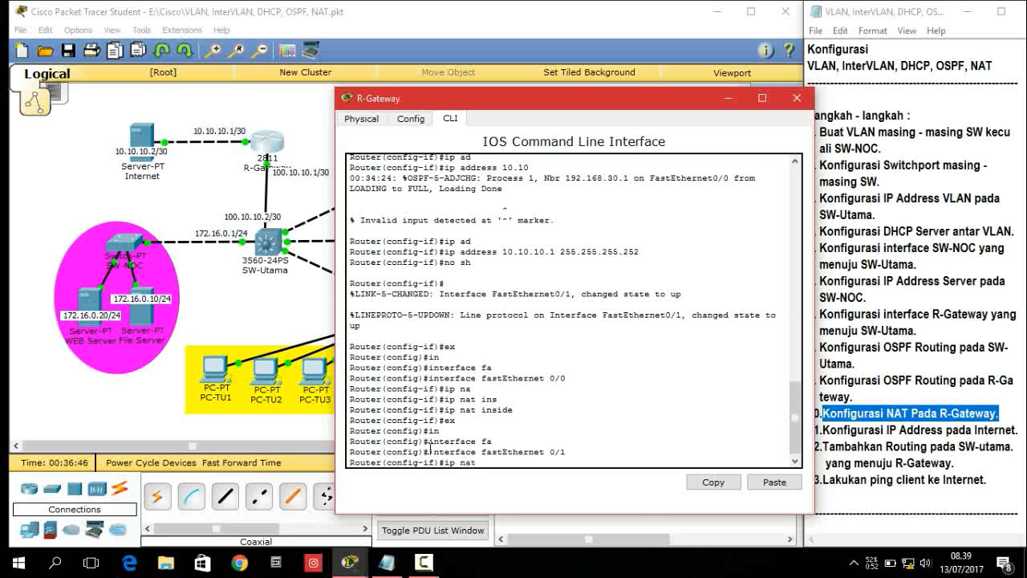
text(u)
key(Tab)
key(Return)
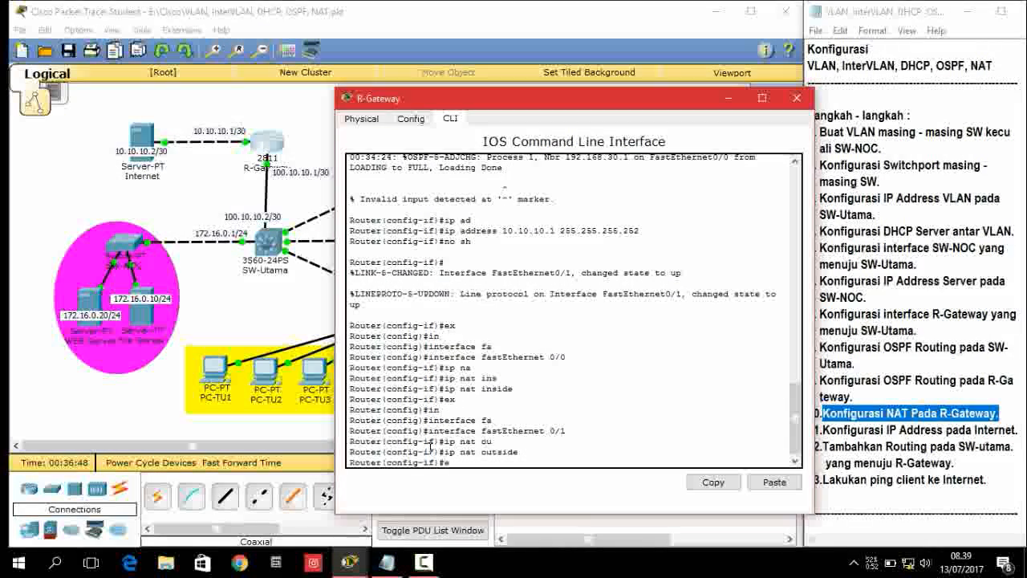
text(ex)
key(Return)
Step: Look up the access-list number ranges in R-Gateway's command-line help and the options offered for access list 1
text(a)
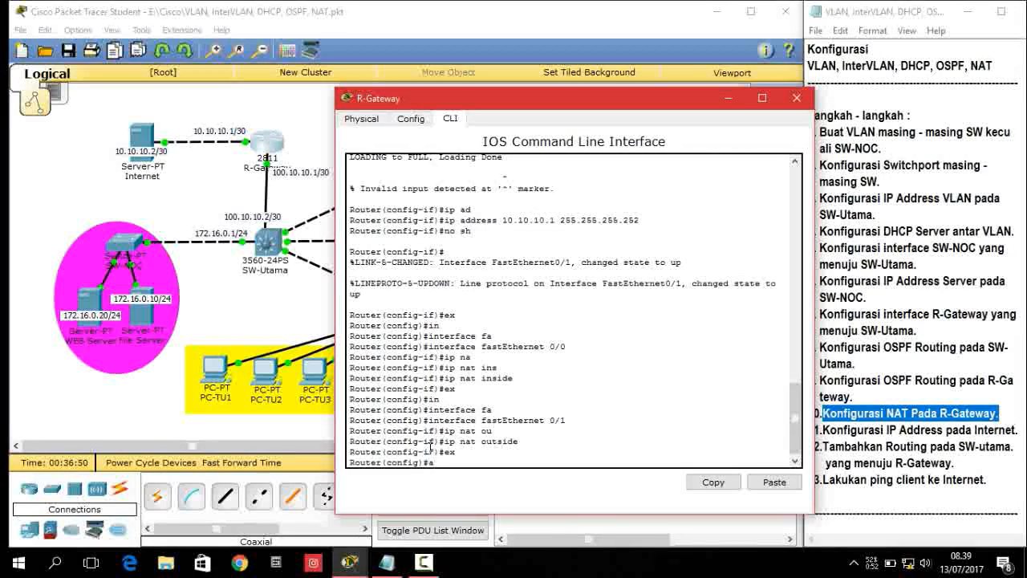
text(c)
key(Tab)
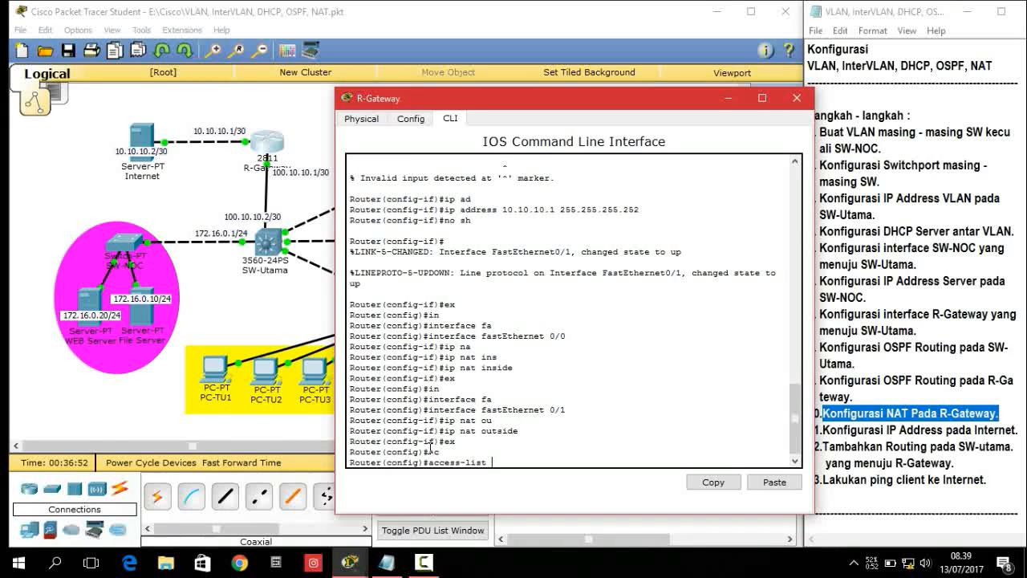
text(?)
text(1)
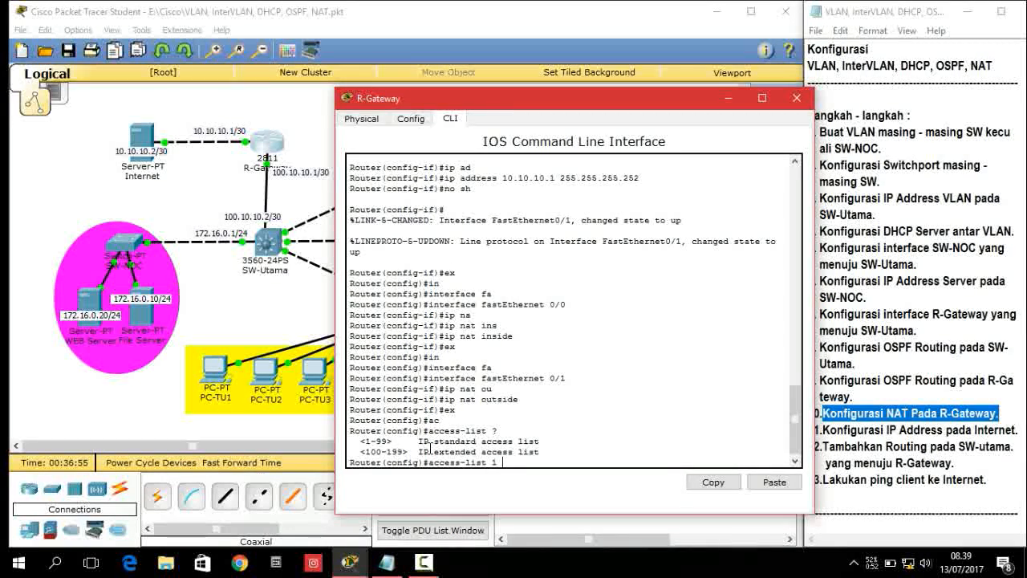
text( ?)
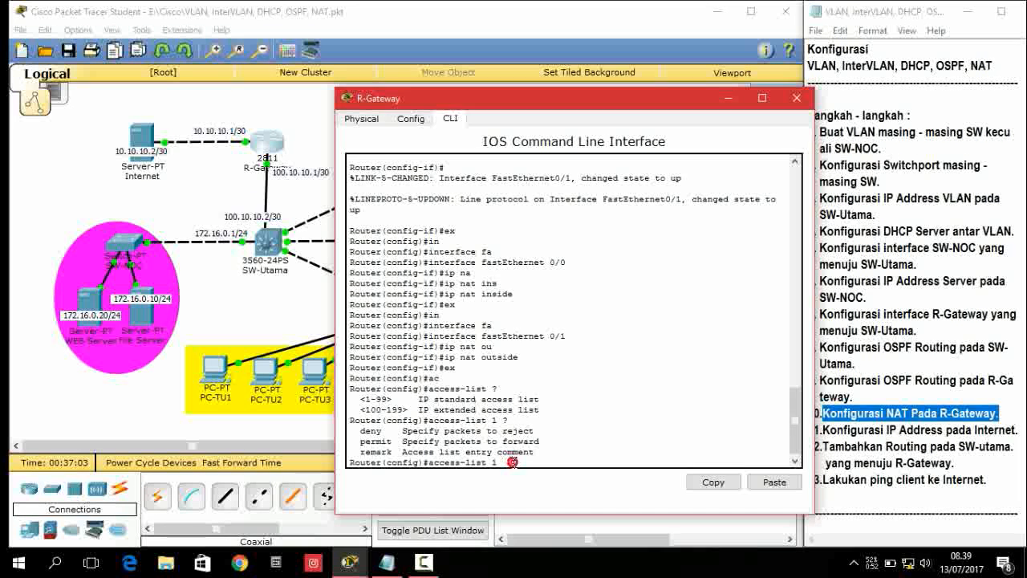
Step: Add an entry to R-Gateway's access list 1 permitting network 192.168.10.0 with wildcard mask 0.0.0.15
text(r)
key(Tab)
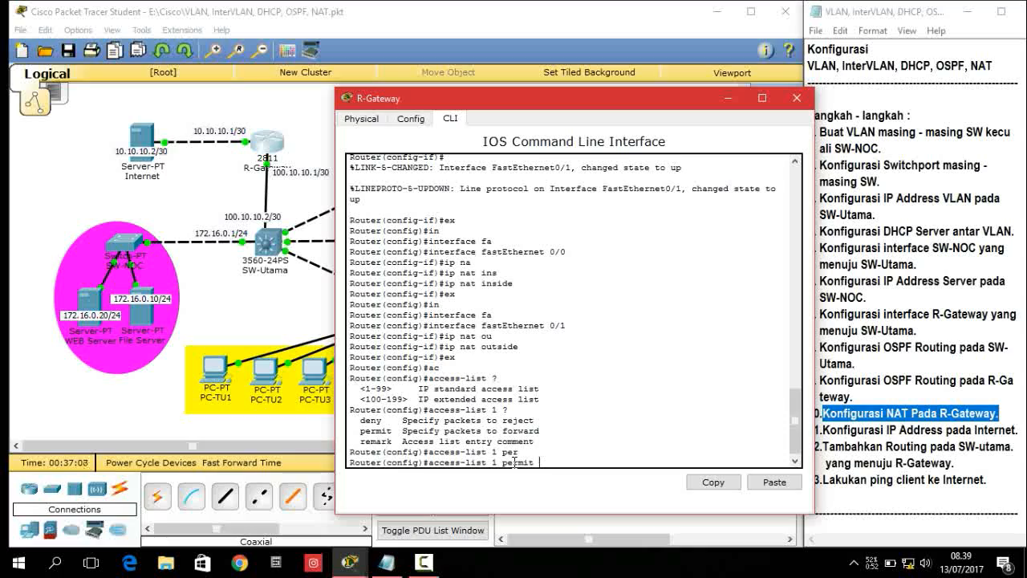
drag(566, 99, 287, 105)
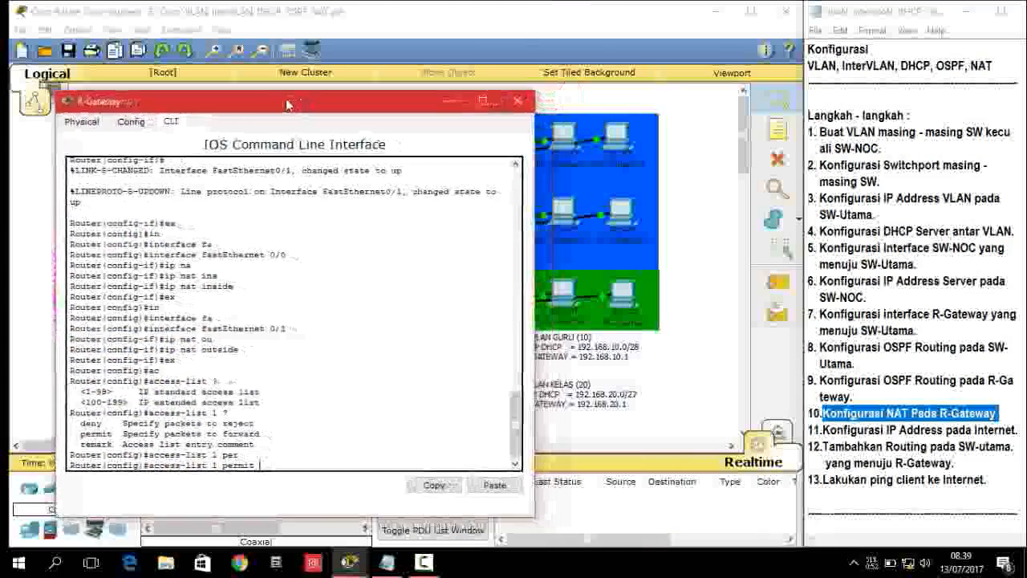
text(192)
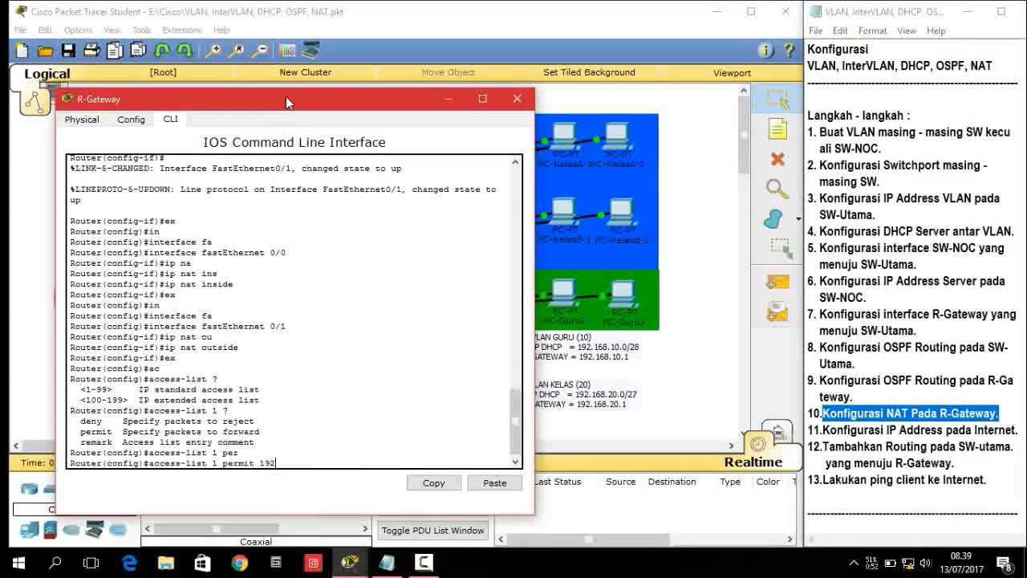
text(.168.10.0)
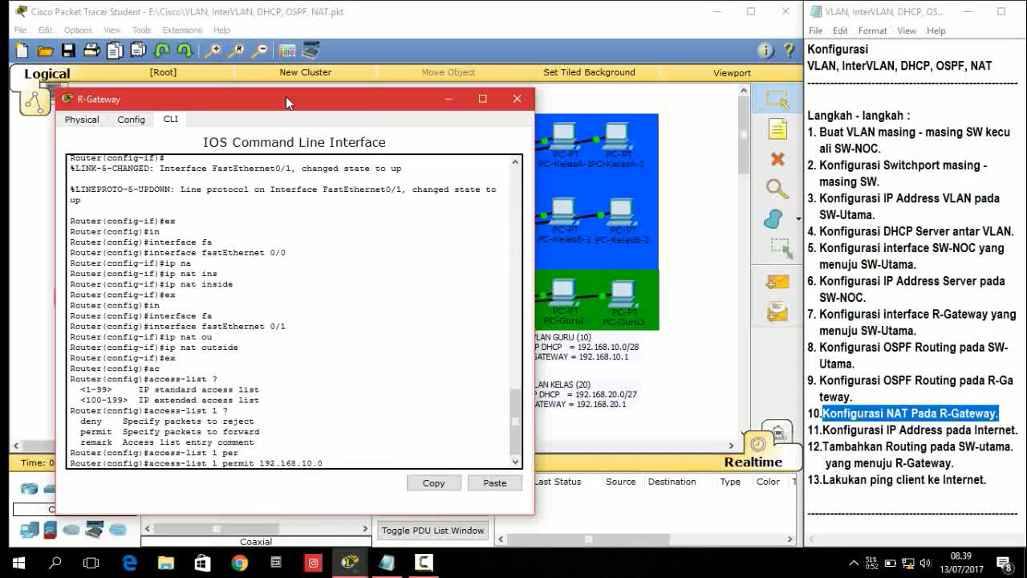
text( 0.0.0.)
text(15)
text(?)
key(Return)
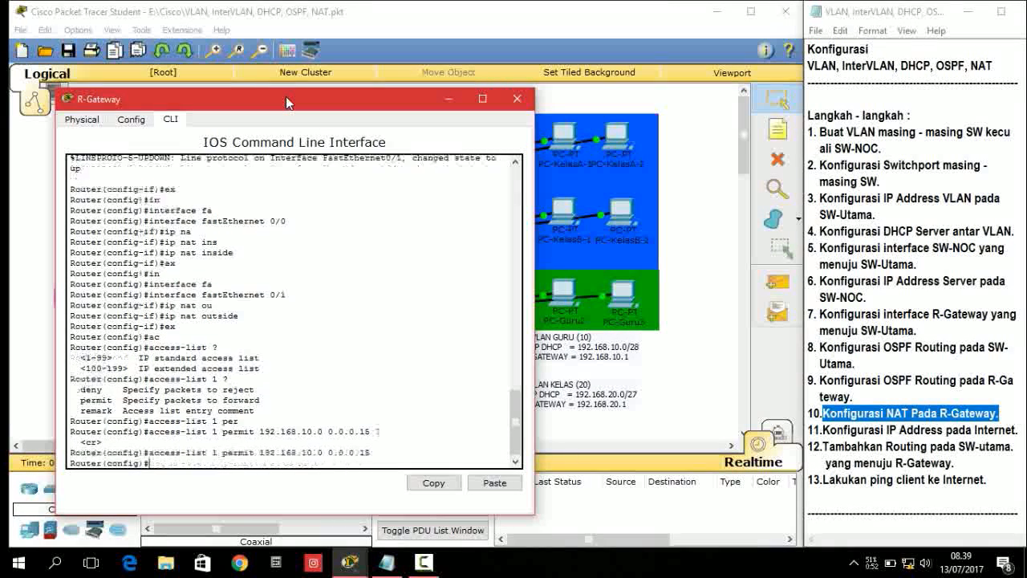
Step: Permit network 192.168.20.0 with wildcard mask 0.0.0.31 in R-Gateway's access list 1
text(ac)
key(Tab)
text(1 p)
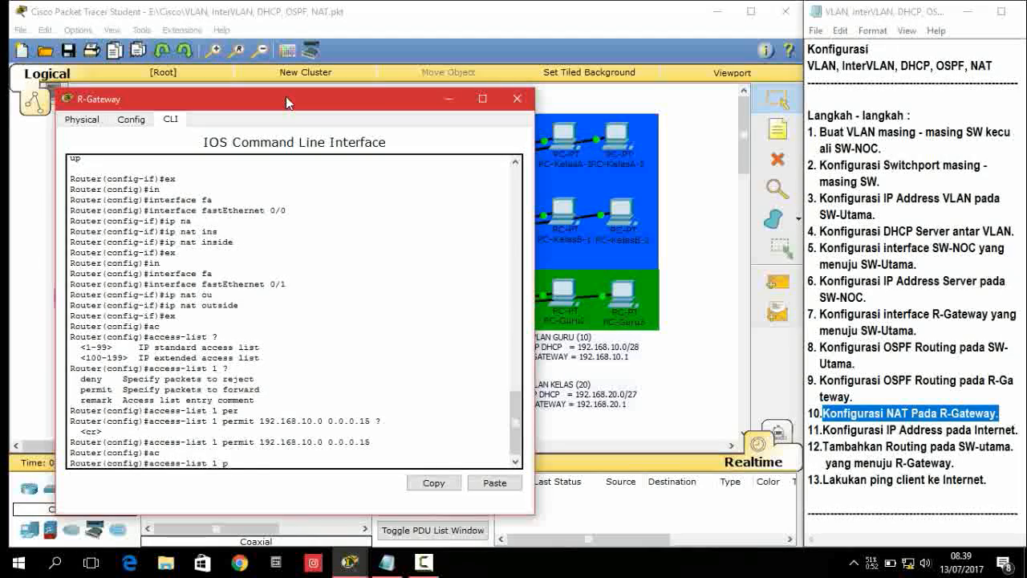
key(Tab)
text(1)
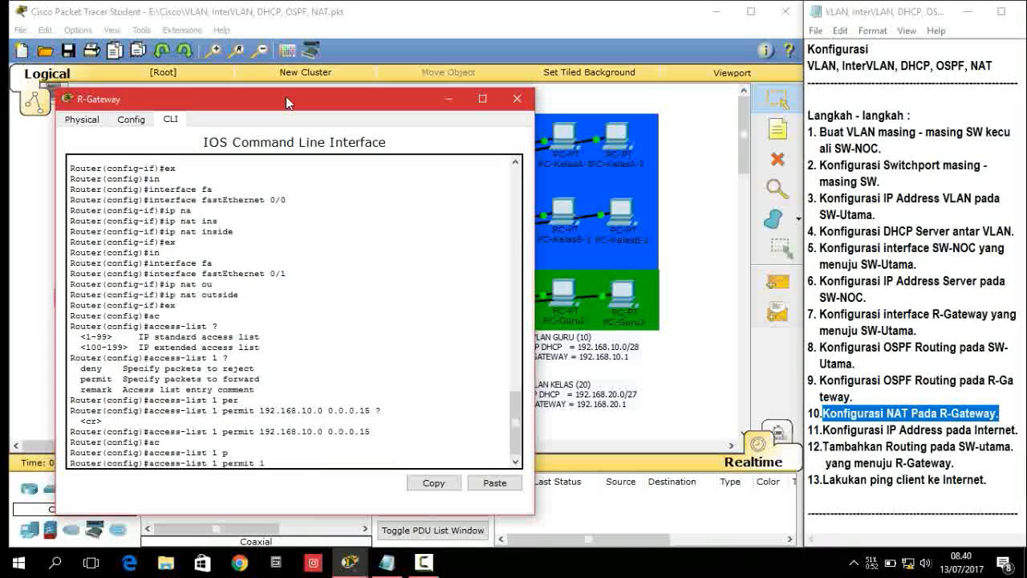
text(92.168.20.0 0)
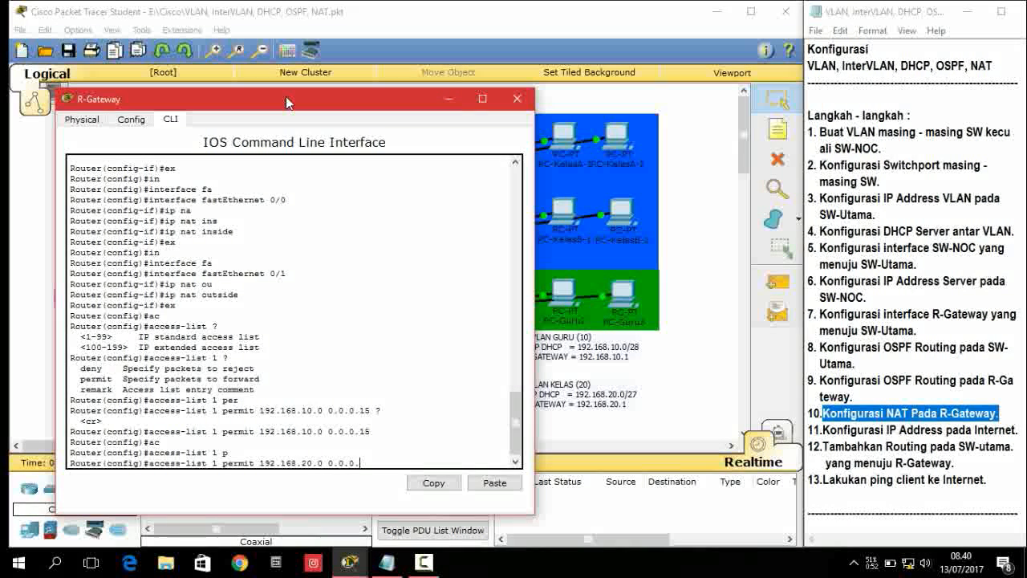
text(.0.0.)
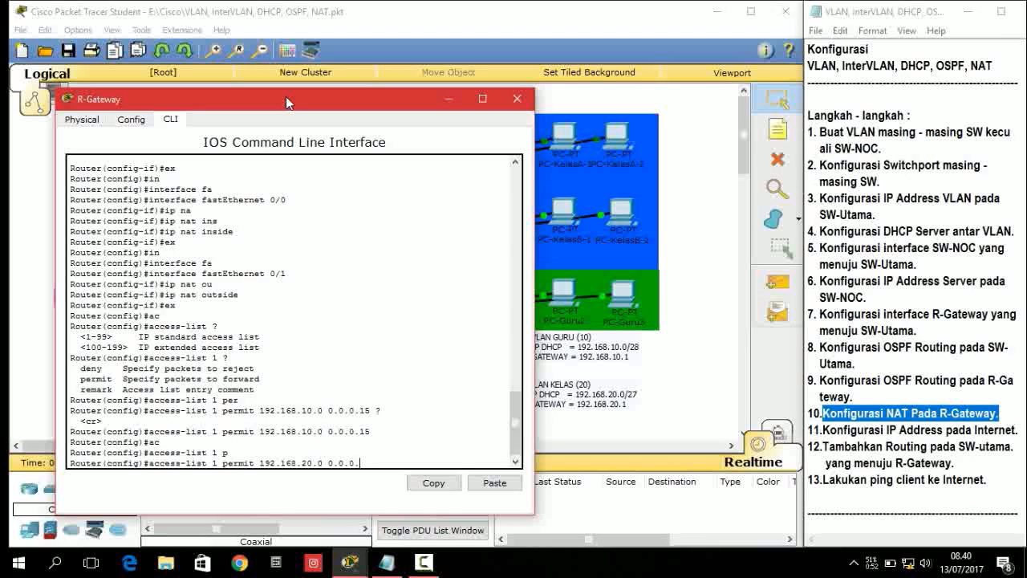
text(31)
key(Return)
Step: Permit network 192.168.30.0 with wildcard mask 0.0.0.7 in R-Gateway's access list 1
text(ip )
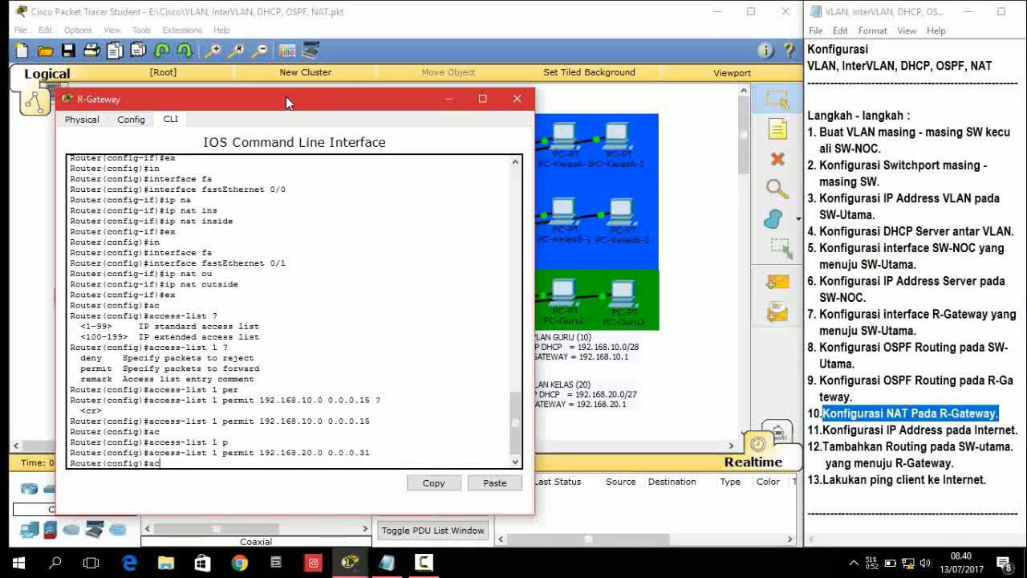
text(e)
key(Tab)
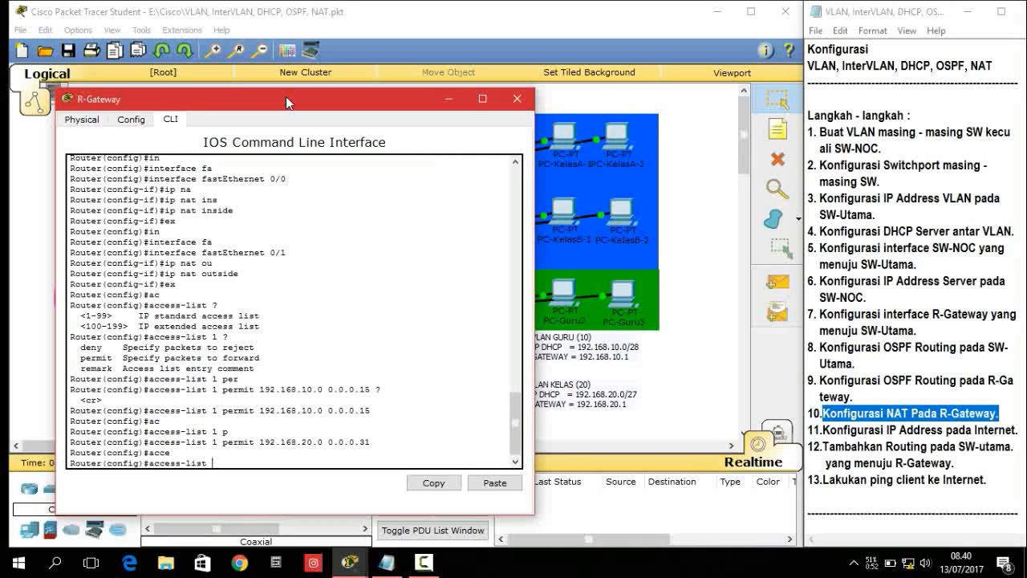
text(1 per)
key(Tab)
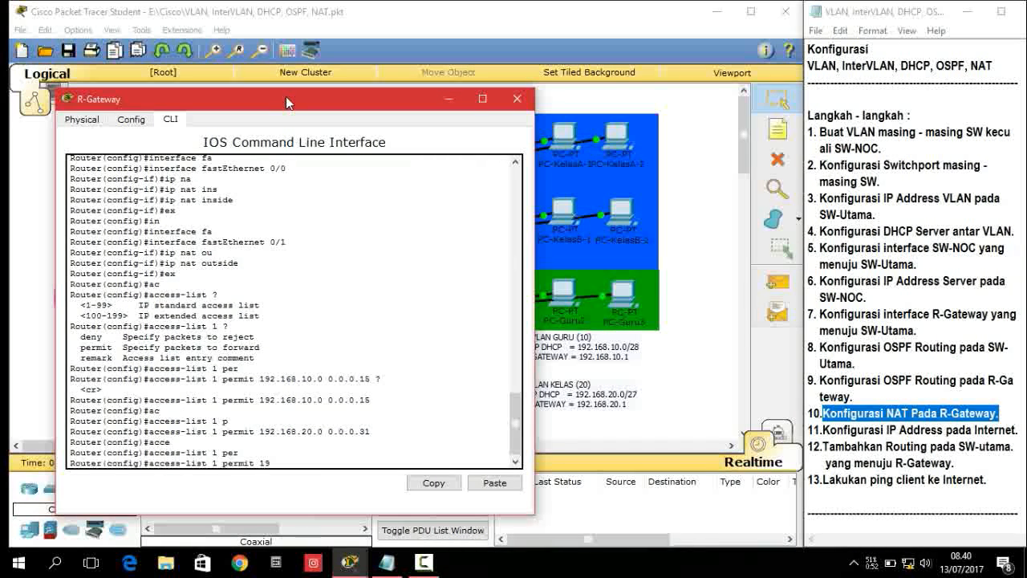
text(192.168.30.0 0.0)
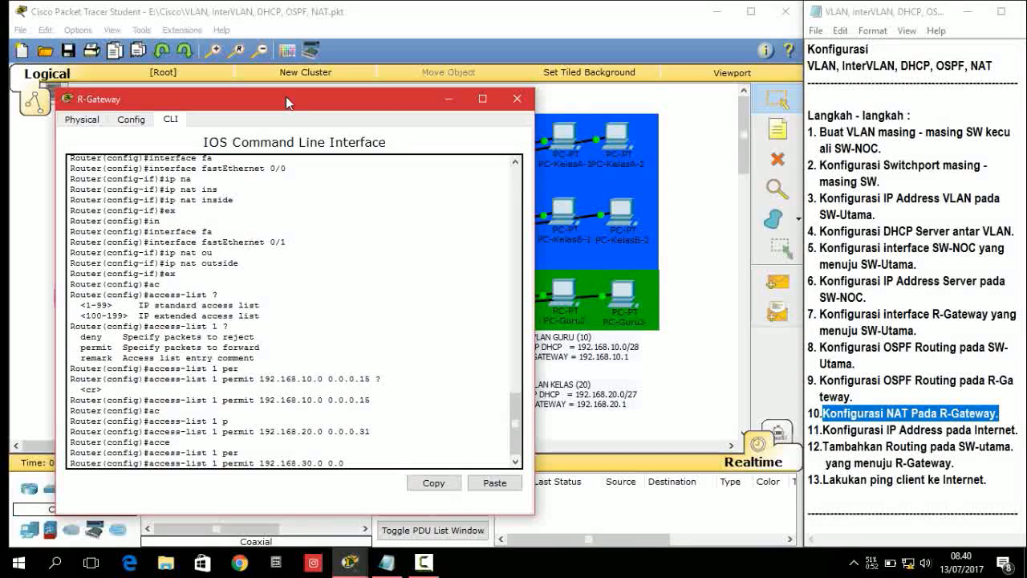
text(.0.)
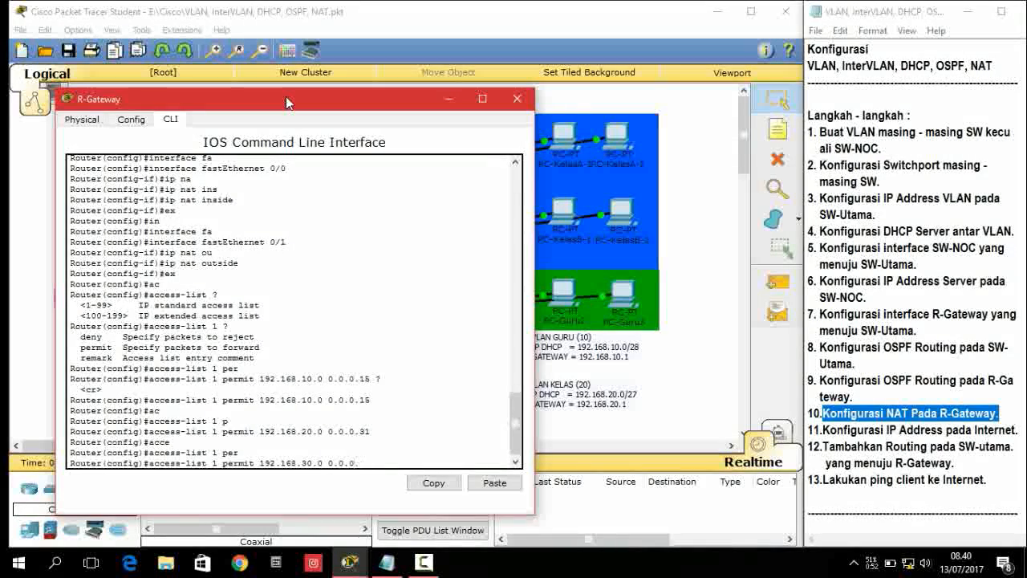
text(7)
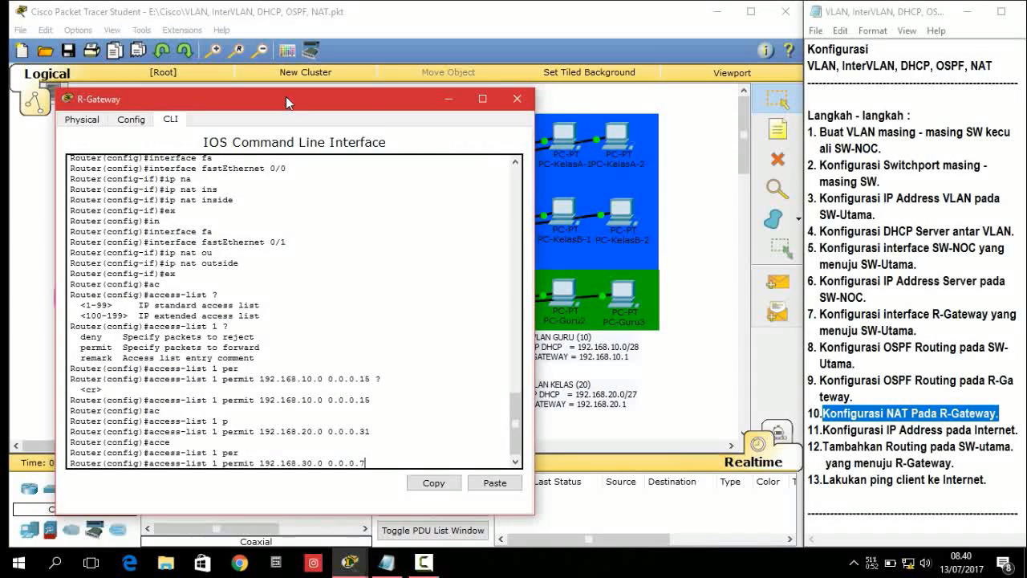
key(Return)
Step: Leave global configuration mode on R-Gateway and minimise its window
text(ex)
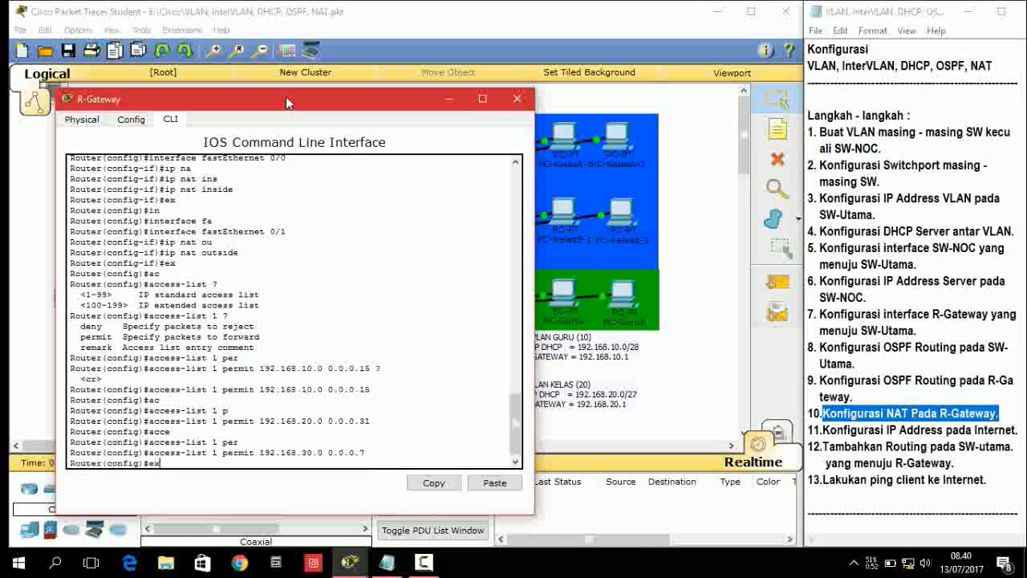
key(Return)
key(Return)
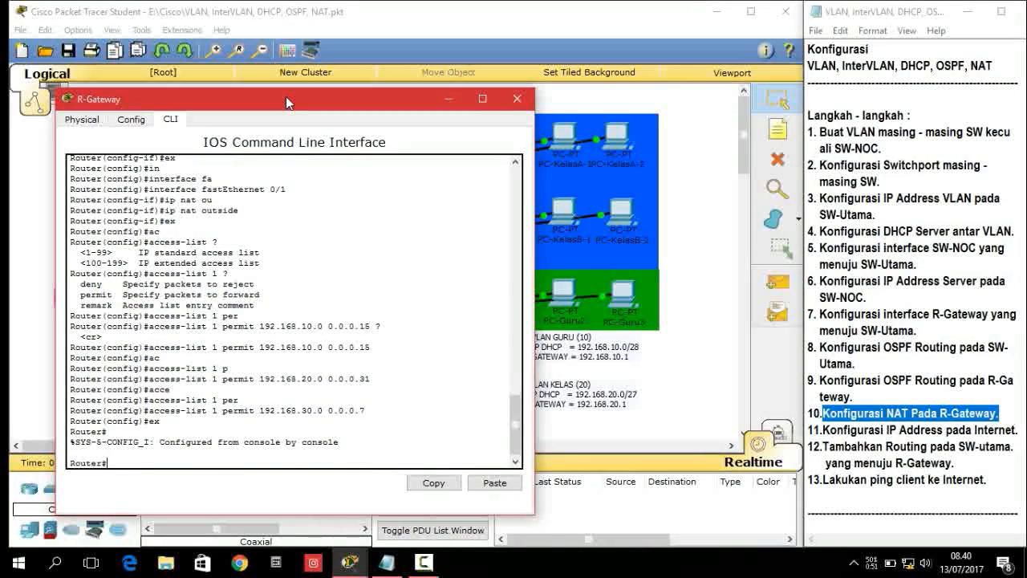
click(449, 98)
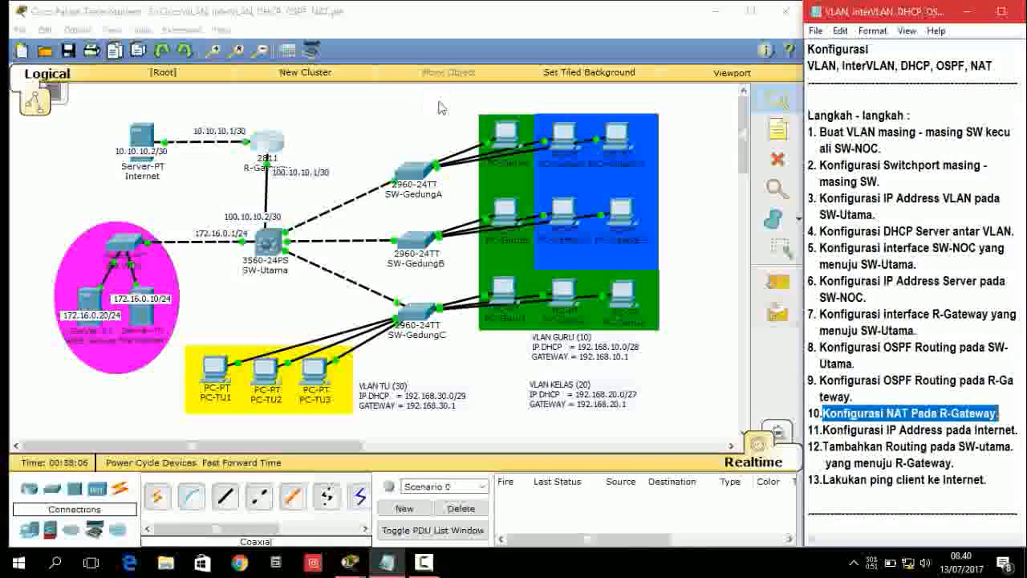
Step: Highlight step 11, "Konfigurasi IP Address pada Internet", in the notes and open the Internet server's IP configuration
drag(823, 431, 1018, 431)
click(142, 135)
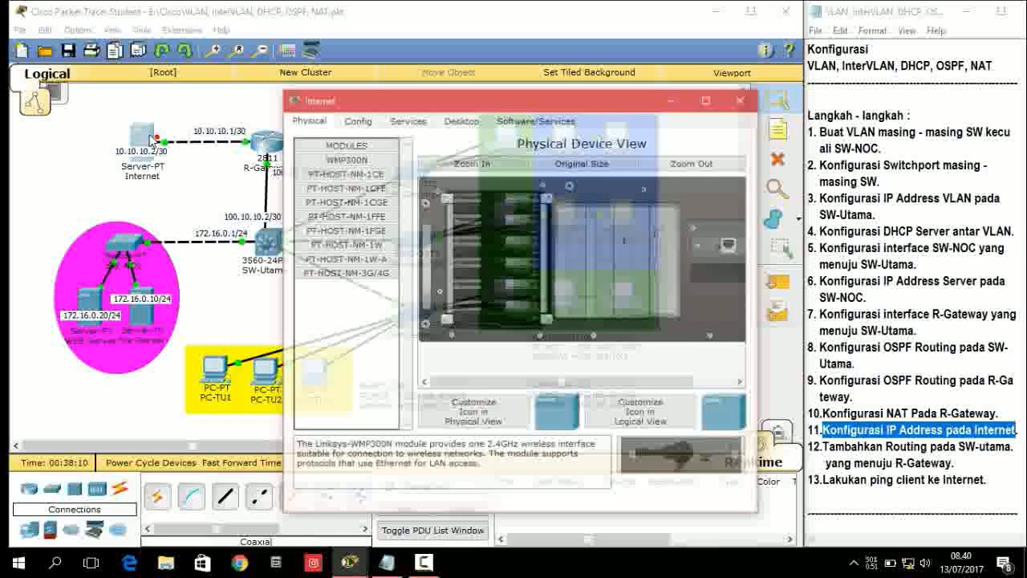
click(460, 119)
click(336, 173)
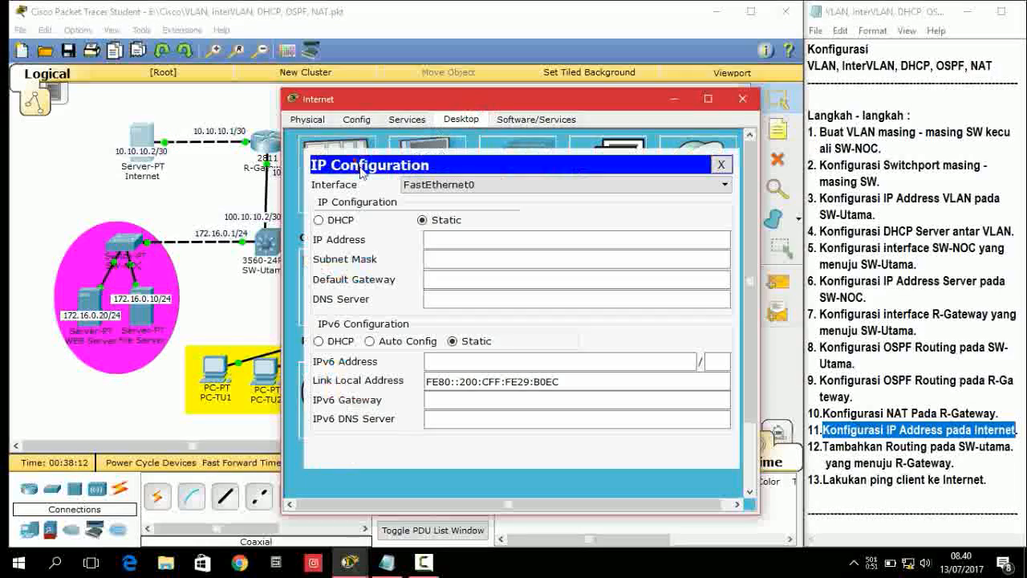
Step: Give the Internet server IP address 10.10.10.2, subnet mask 255.255.255.252 and default gateway 10.10.10.1, and close its window
click(452, 239)
text(10)
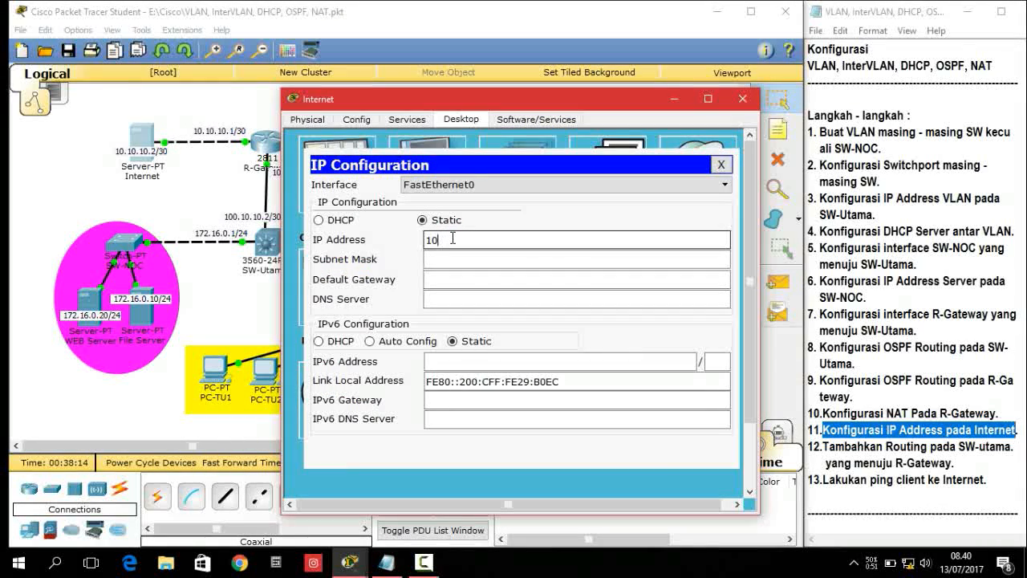
text(;1.10.10.2)
key(Tab)
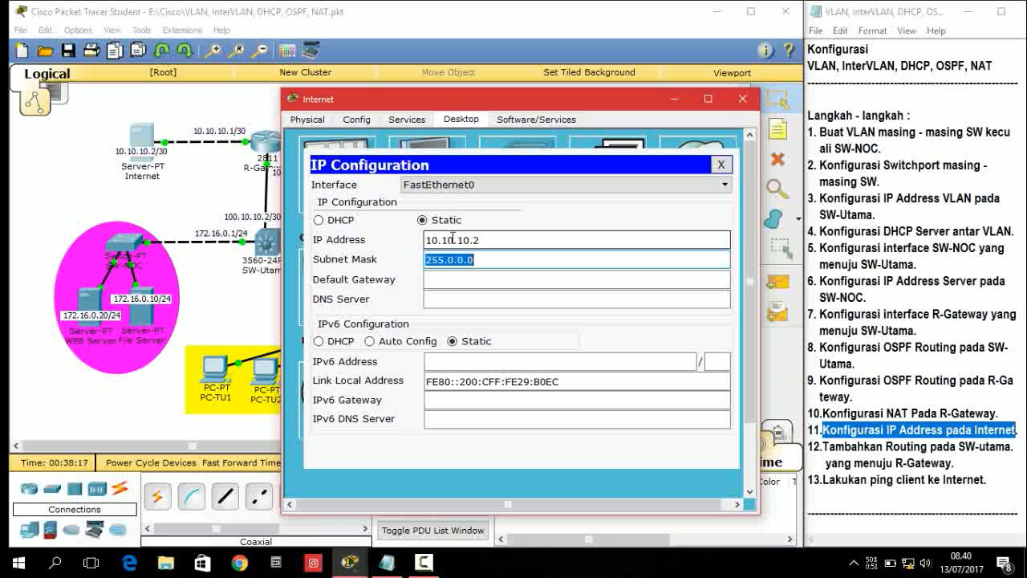
text(25)
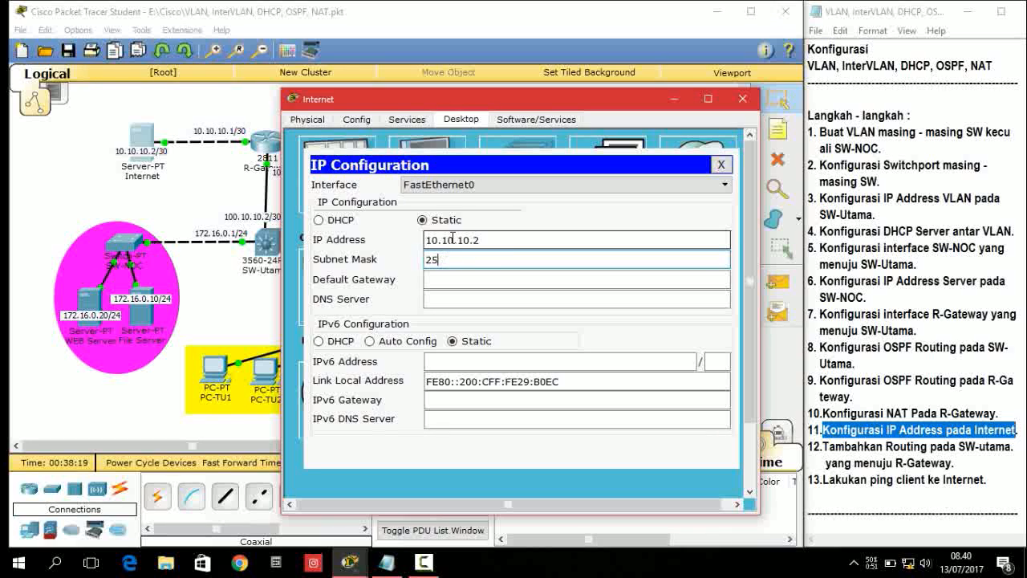
text(5.255.255.252)
key(Tab)
text(10.)
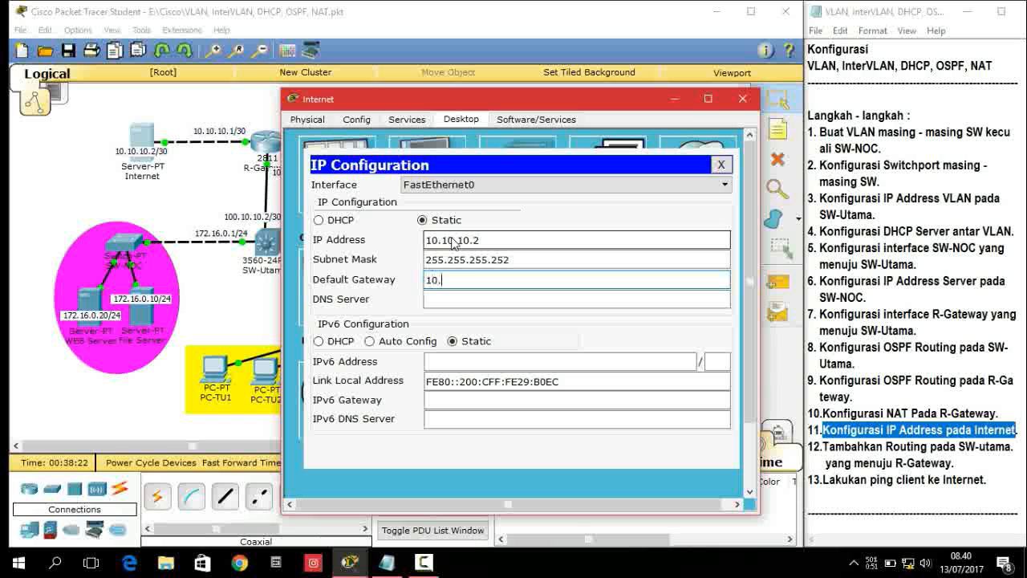
text(10.10.1)
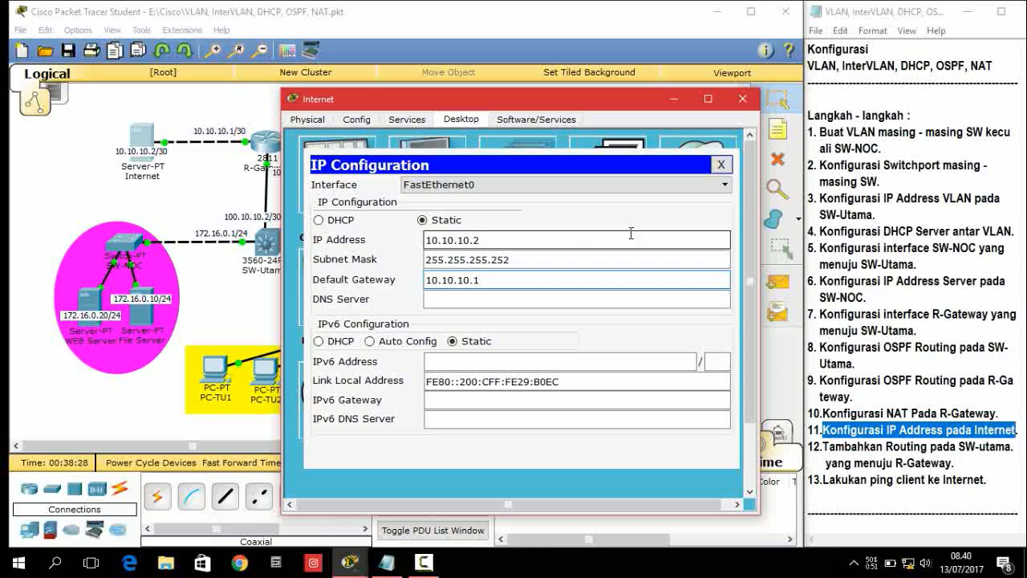
click(720, 166)
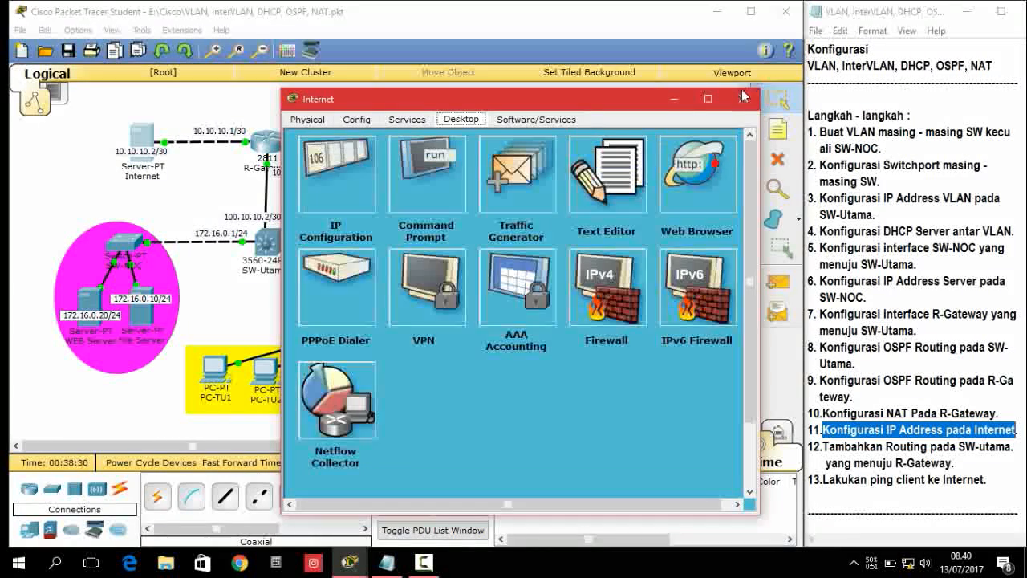
click(743, 99)
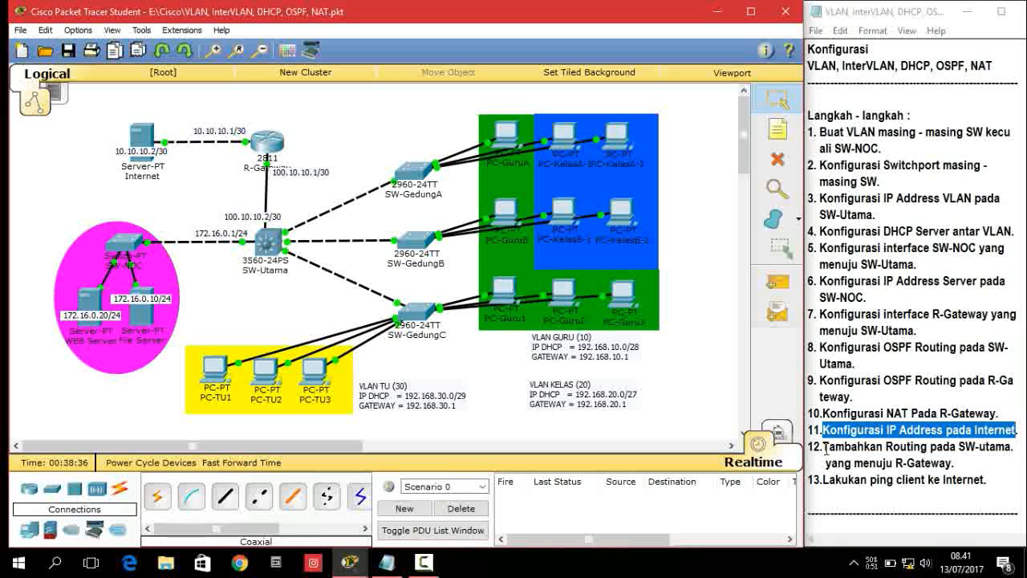
Step: Highlight step 12, "Tambahkan Routing pada SW-utama yang menuju R-Gateway", in the notes and open SW-Utama's command line
drag(823, 447, 963, 459)
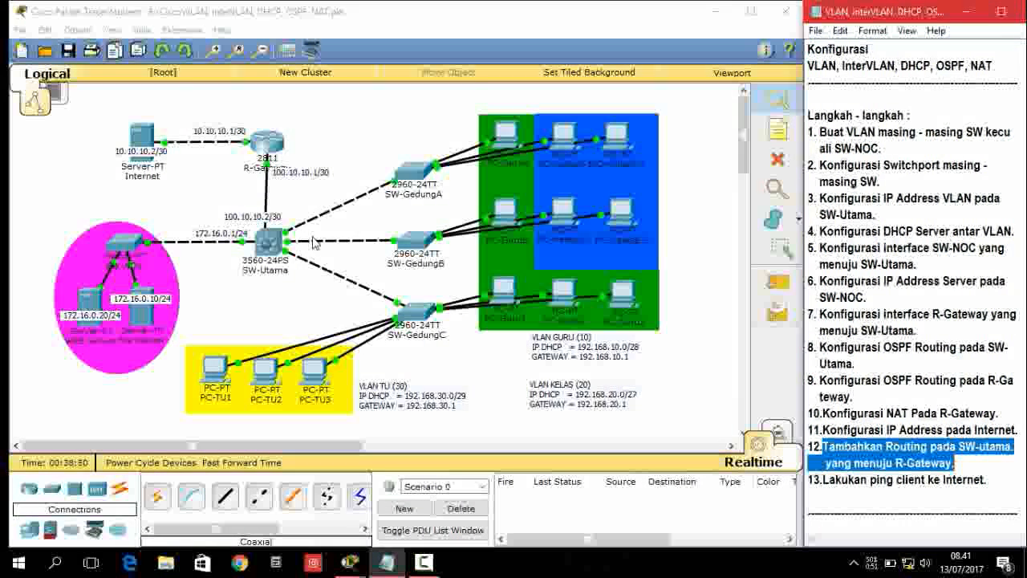
mouse_move(389, 565)
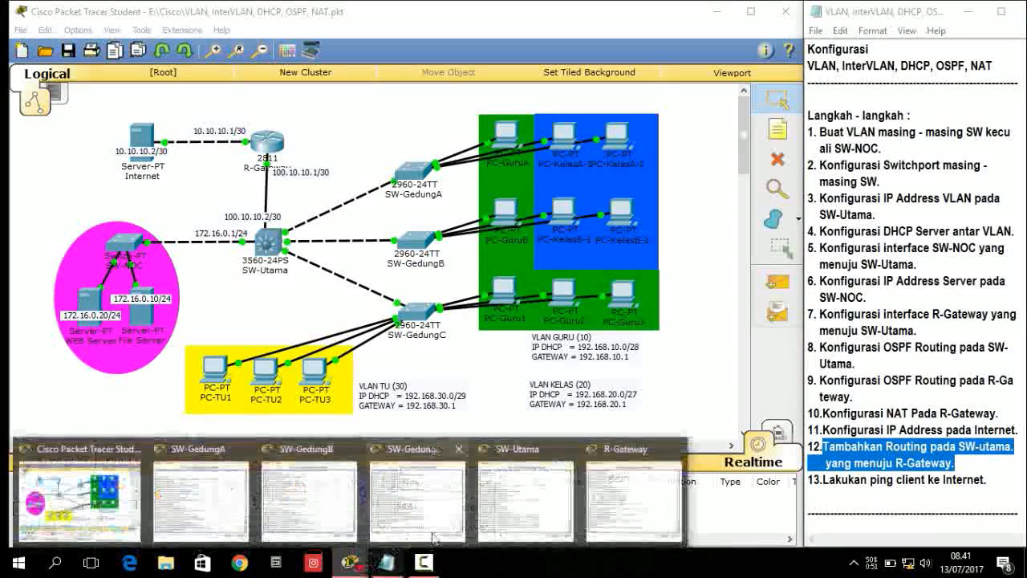
click(454, 466)
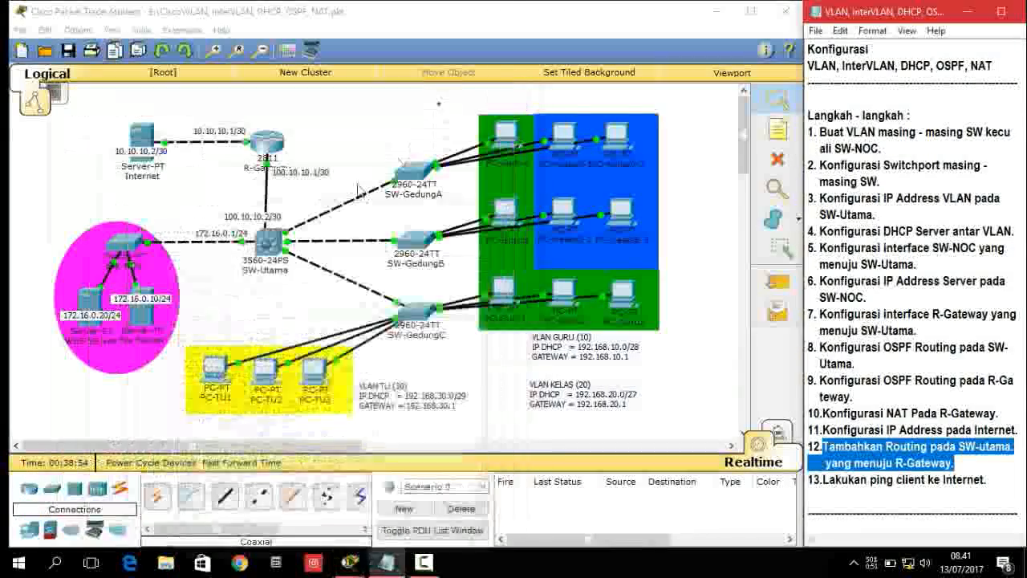
click(275, 236)
drag(265, 111, 443, 105)
key(Return)
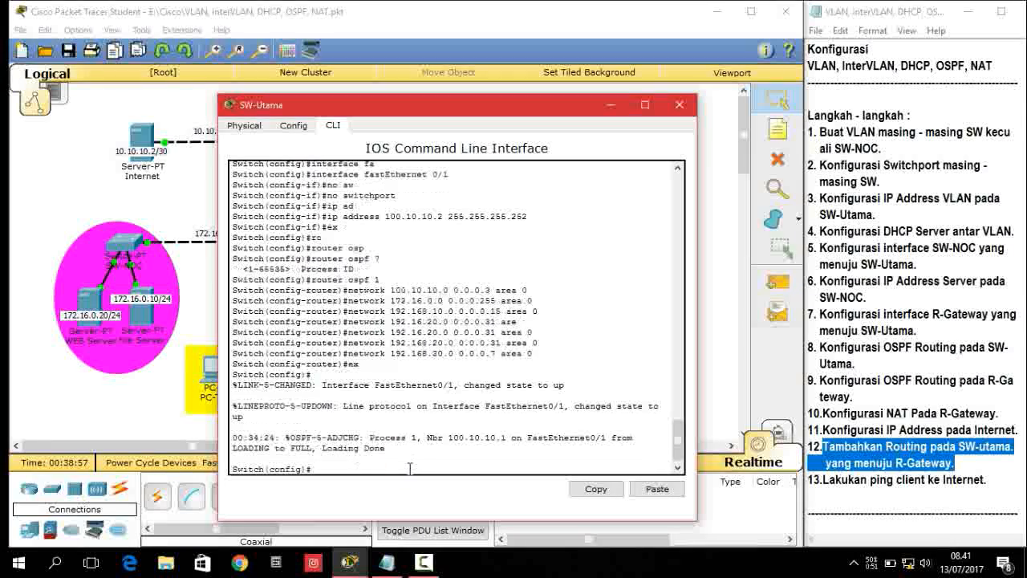
Step: Add a default static route on SW-Utama, 0.0.0.0 with mask 0.0.0.0, via next hop 100.10.10.1
text(ip ro)
key(Tab)
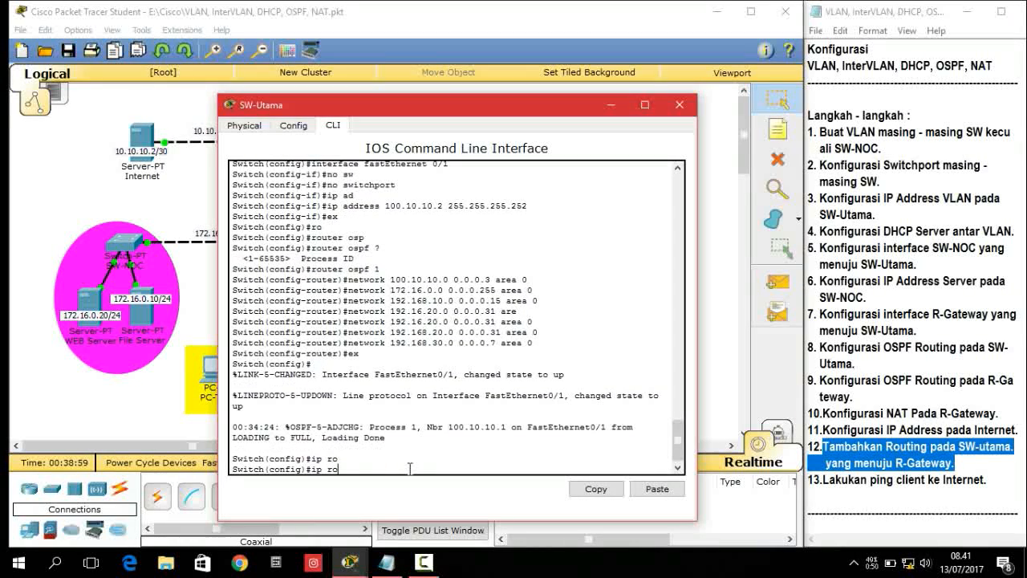
text(u)
key(Tab)
text(te)
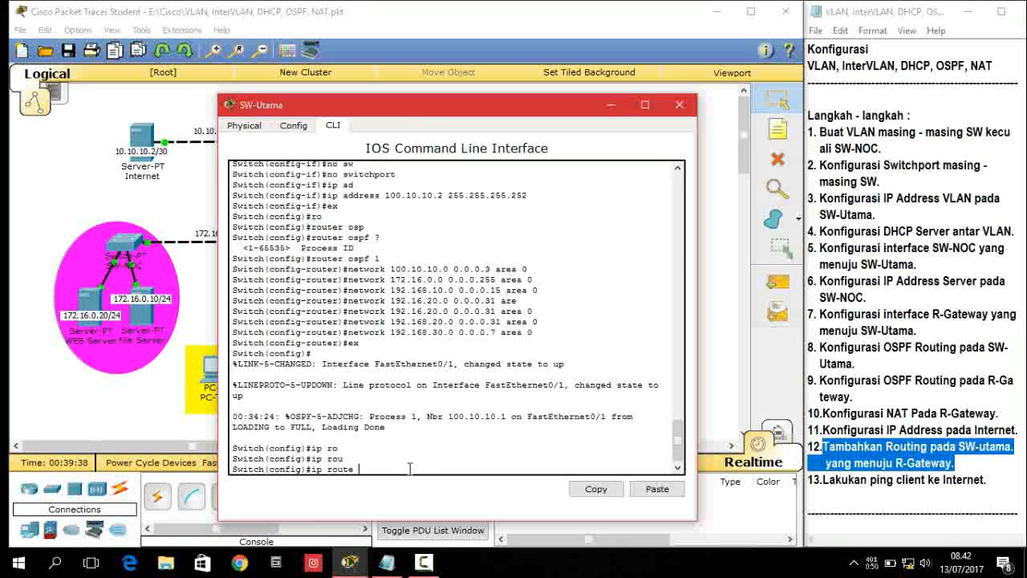
text(0.0.0.0)
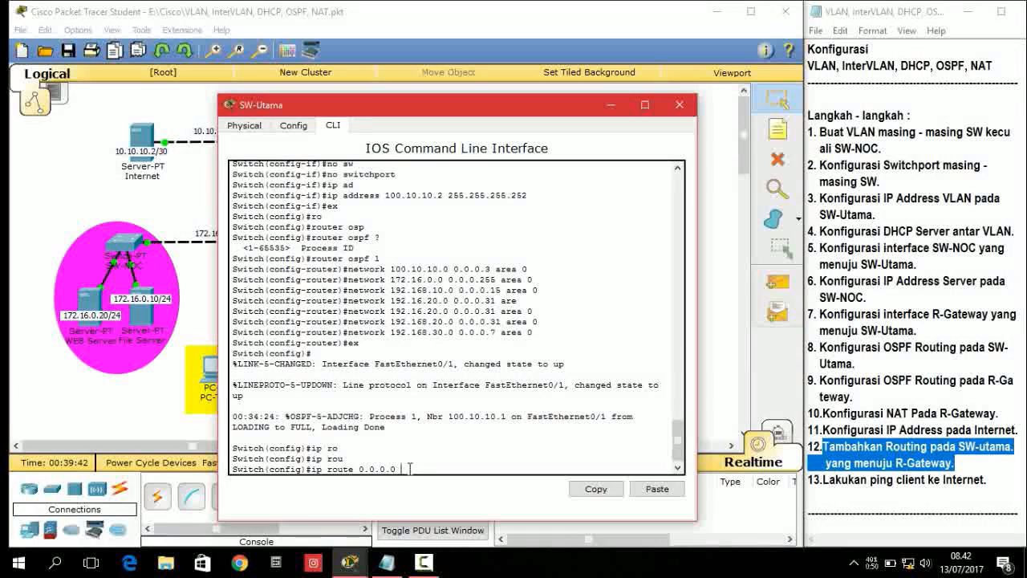
text( 0.0.0.0)
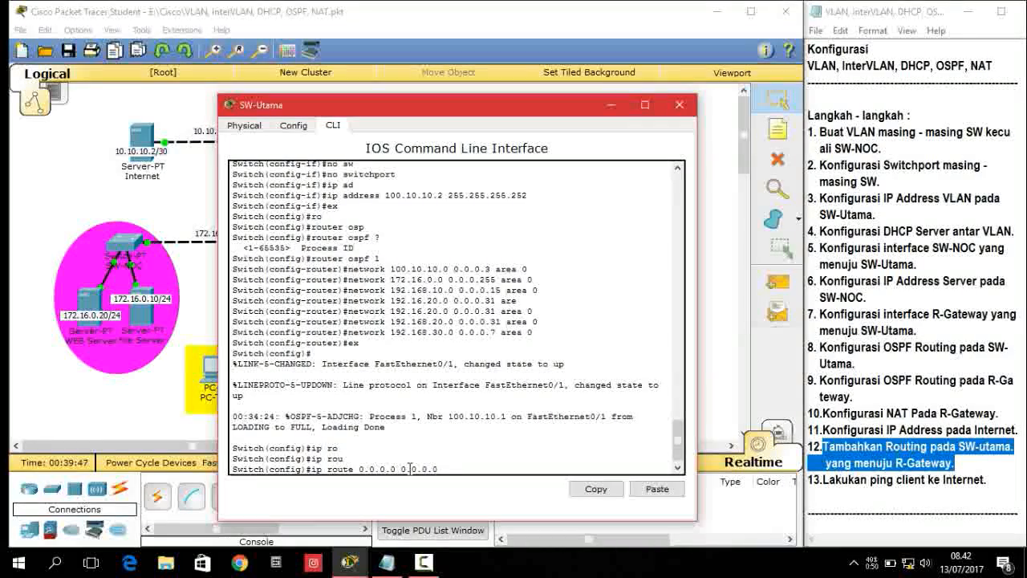
drag(440, 115, 567, 115)
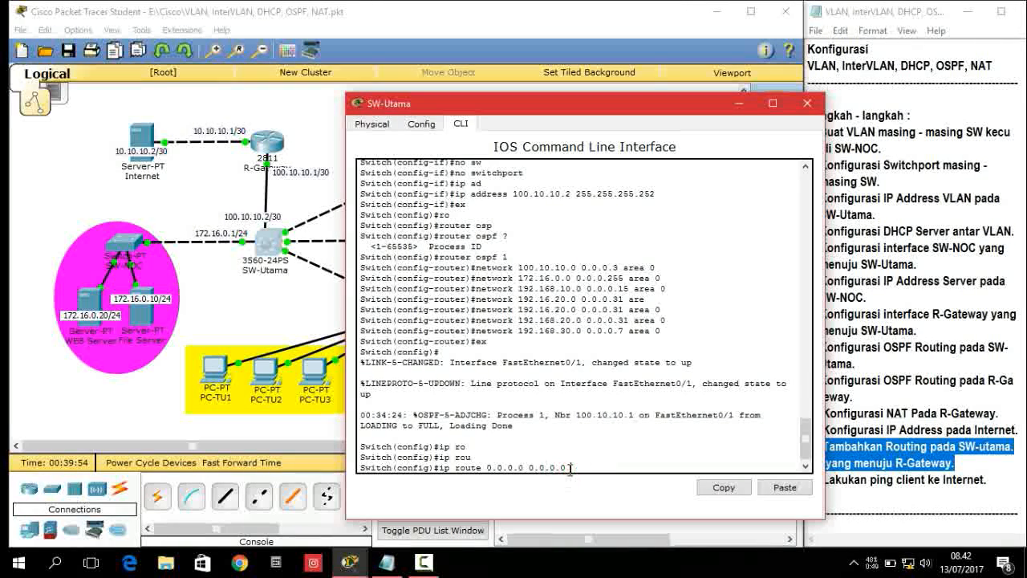
text(100.10.10)
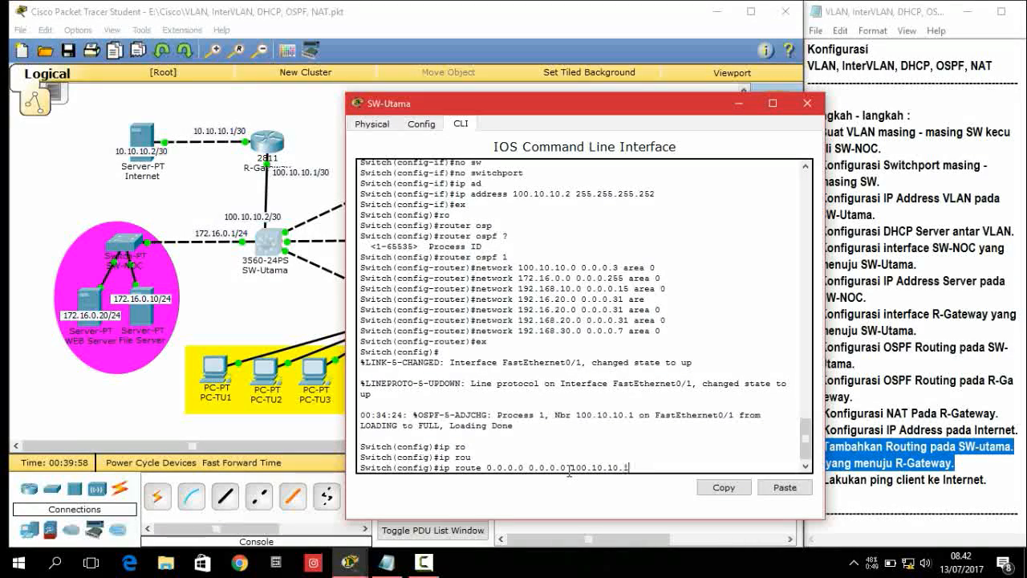
text(.1)
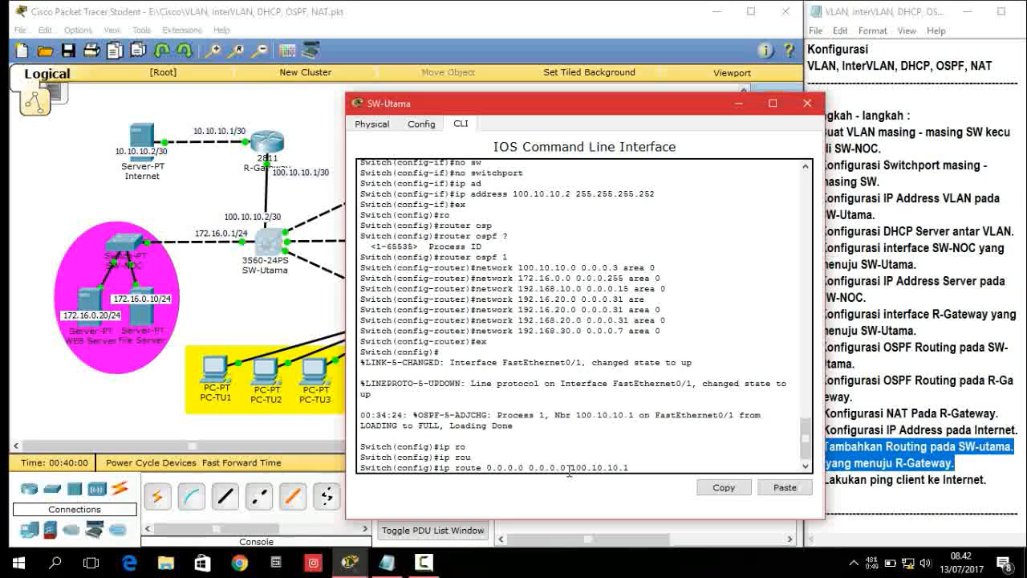
key(Return)
Step: Leave global configuration mode on SW-Utama and minimise its window
text(ex)
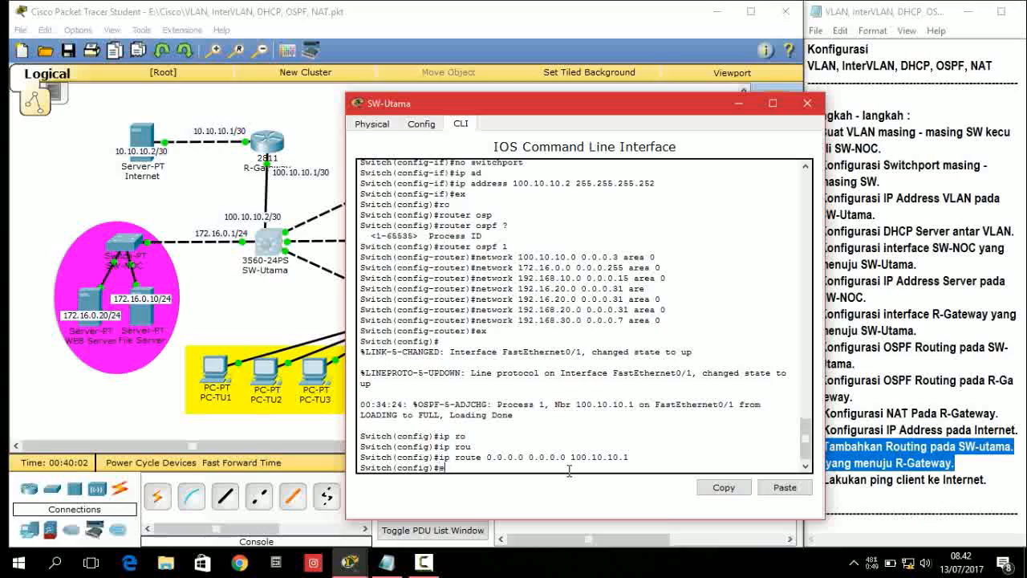
key(Return)
key(Return)
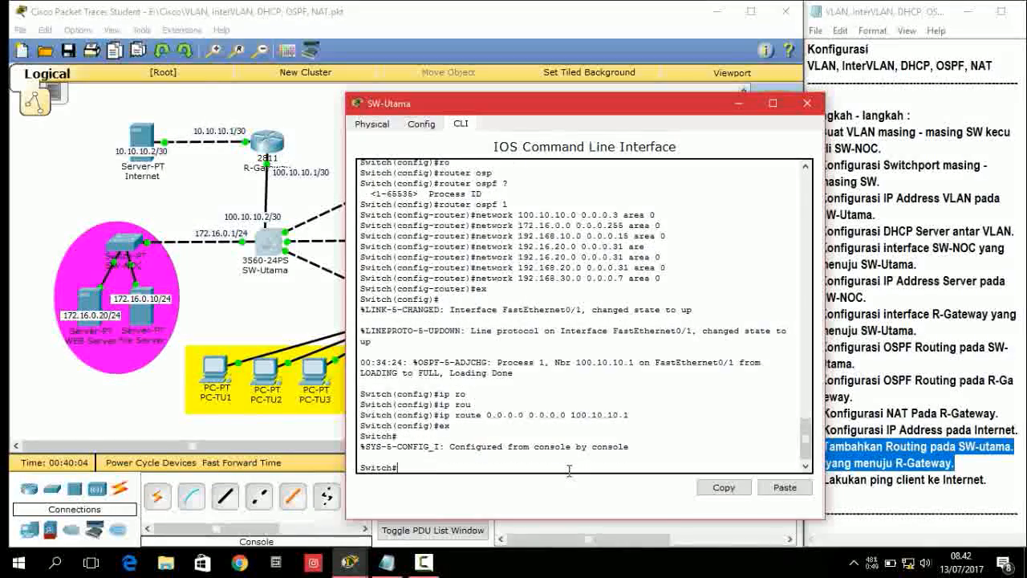
click(740, 102)
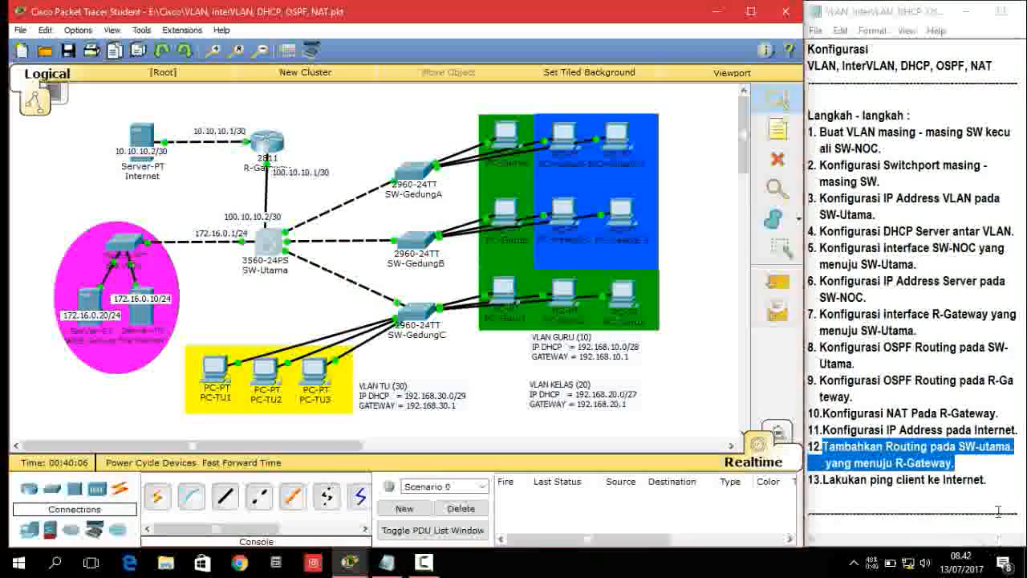
Step: Highlight step 13, "Lakukan ping client ke Internet", in the notes and send a simple PDU from PC-GuruA to R-Gateway
drag(993, 480, 841, 486)
click(829, 487)
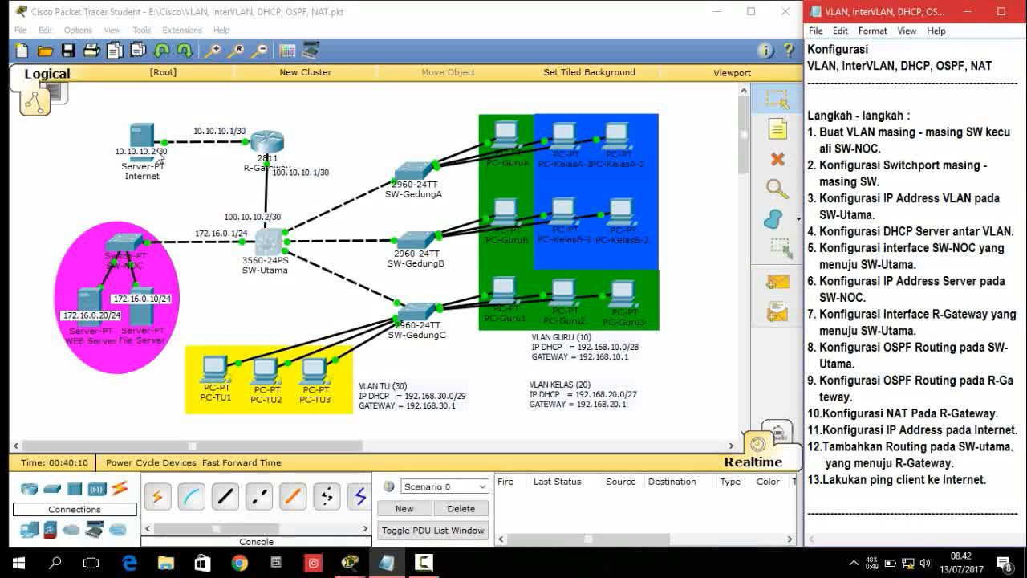
click(772, 286)
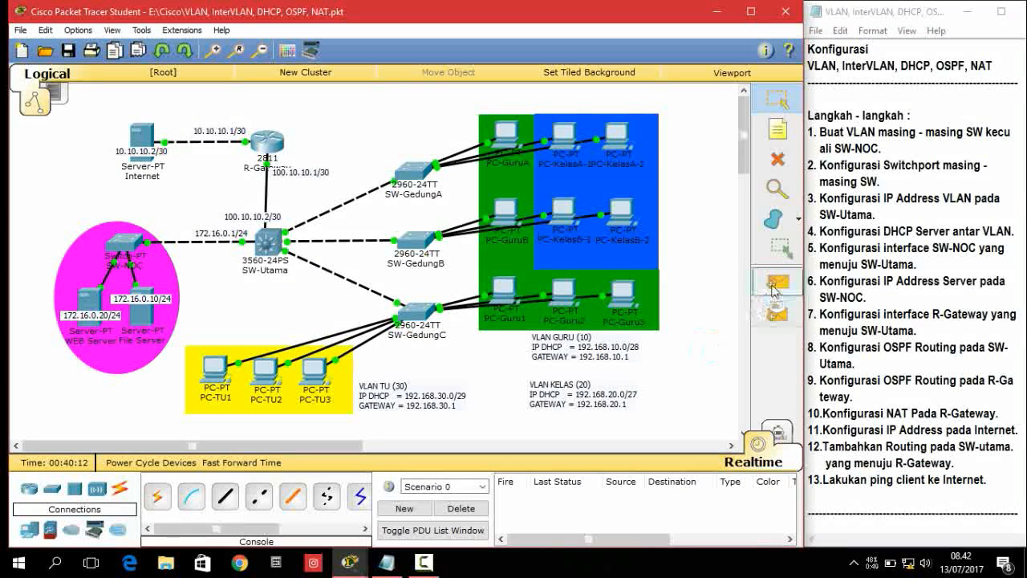
click(506, 135)
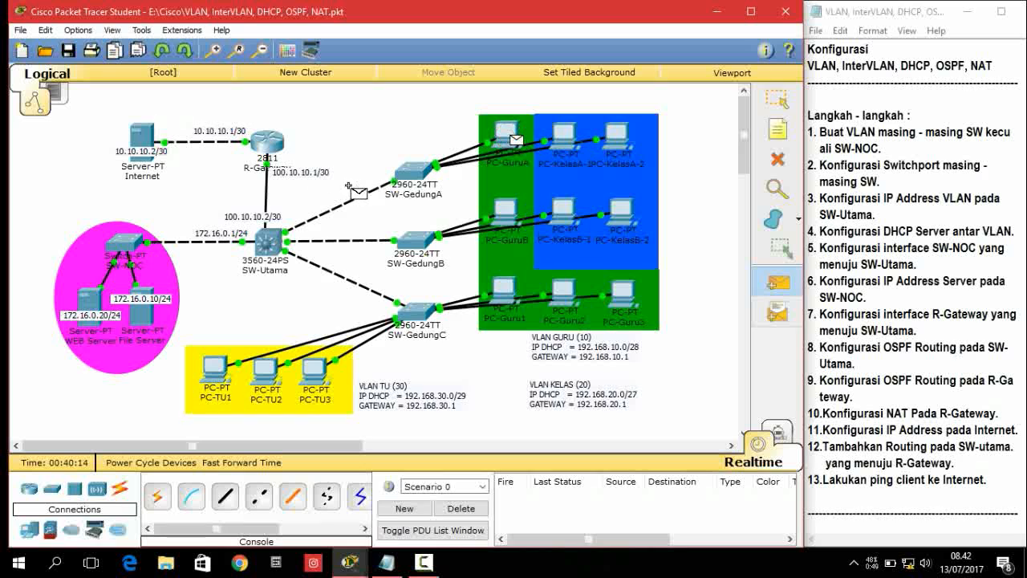
click(277, 145)
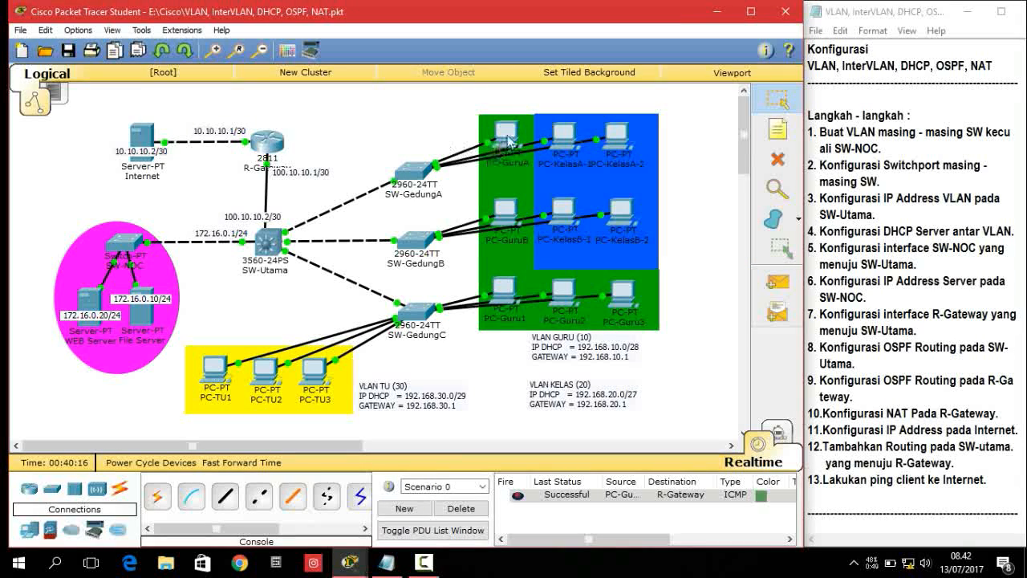
Step: Send a simple PDU from PC-GuruA to the Internet server
click(777, 281)
click(506, 135)
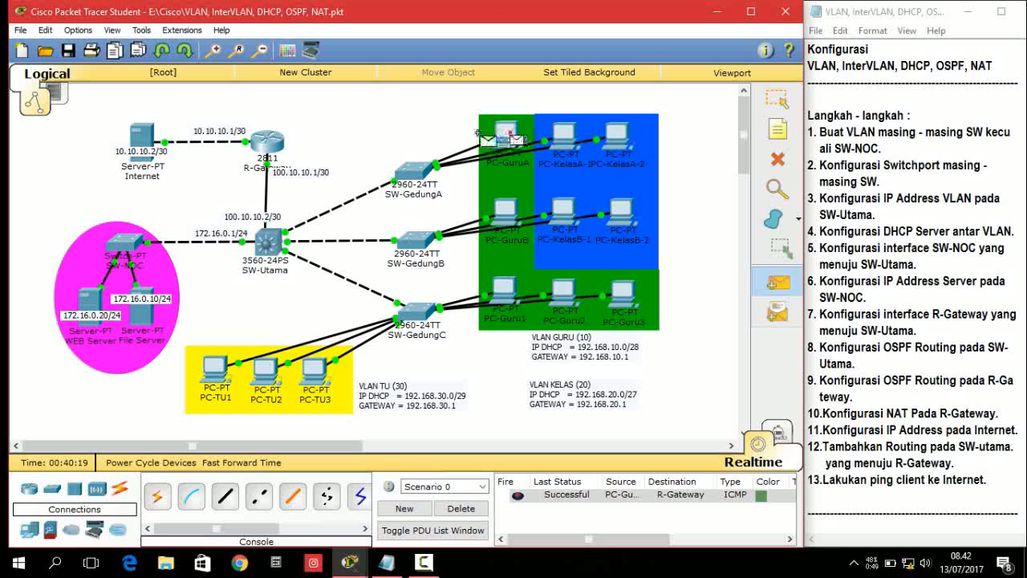
click(145, 136)
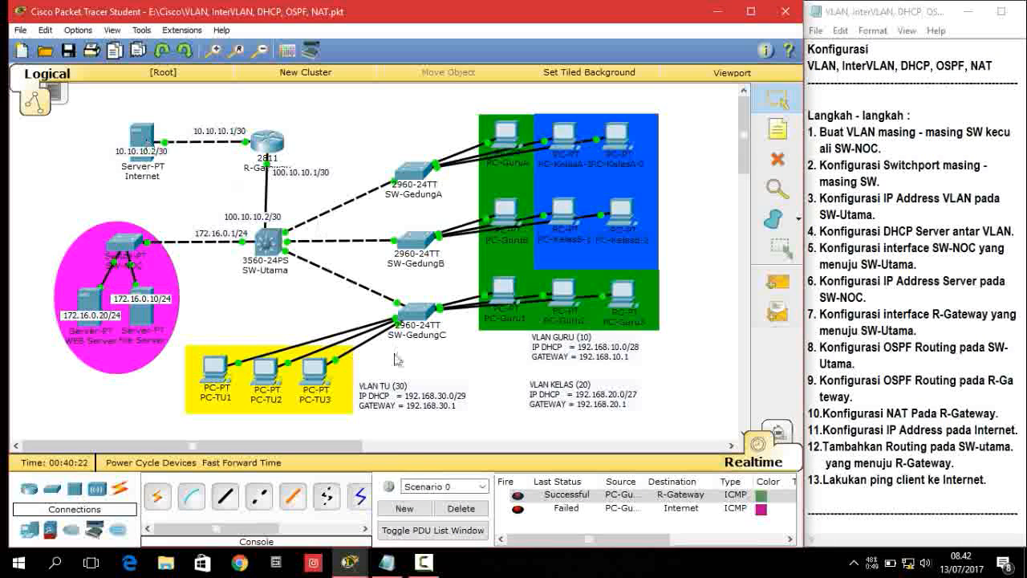
Step: Delete the PDU test scenario and send a new simple PDU from PC-GuruA to the Internet server
click(461, 508)
click(785, 283)
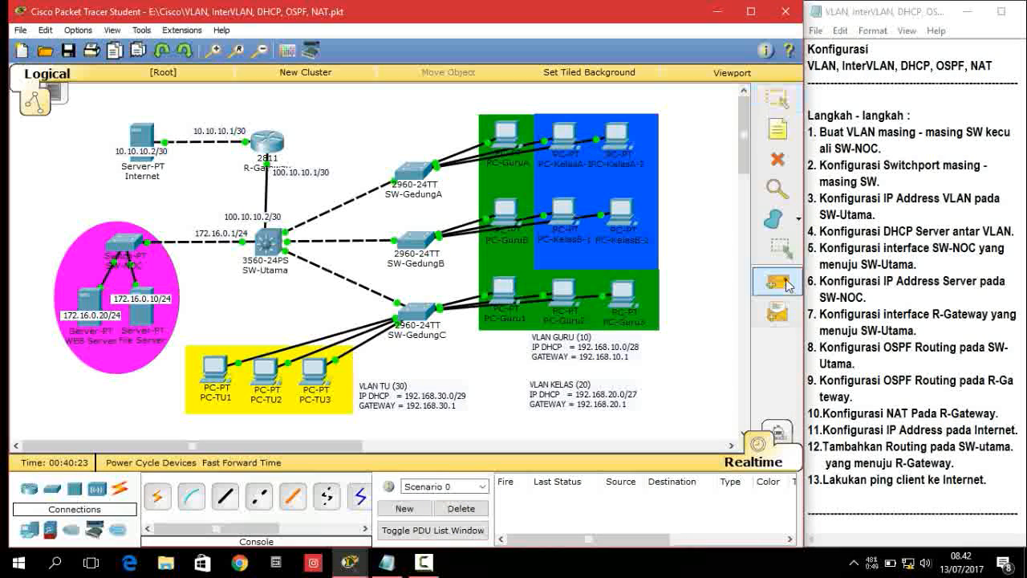
click(505, 136)
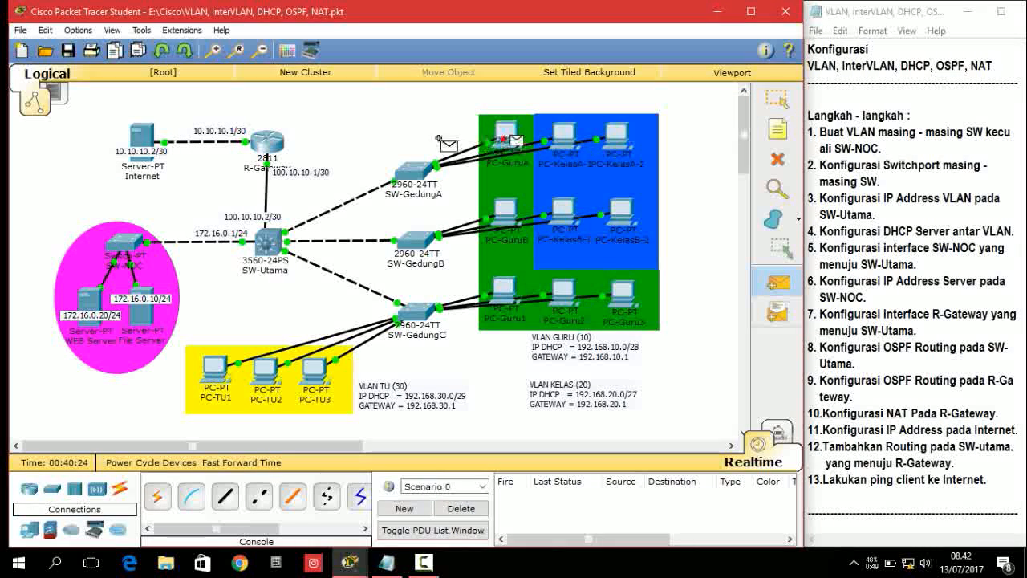
click(146, 138)
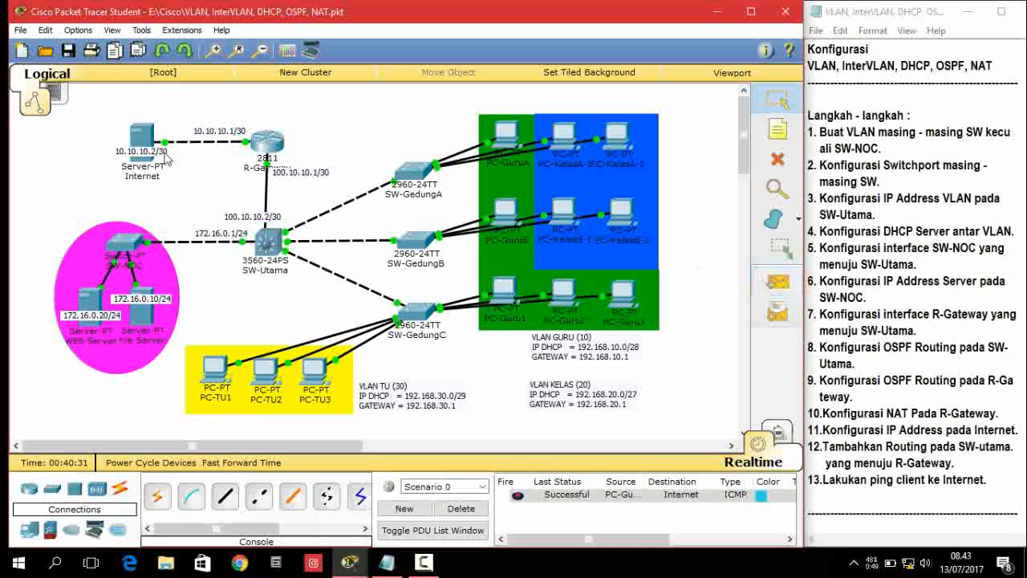
Step: Test Internet access from the other VLANs by sending simple PDUs from PC-KelasB-1 and PC-TU3 to the Internet server
click(777, 281)
click(566, 212)
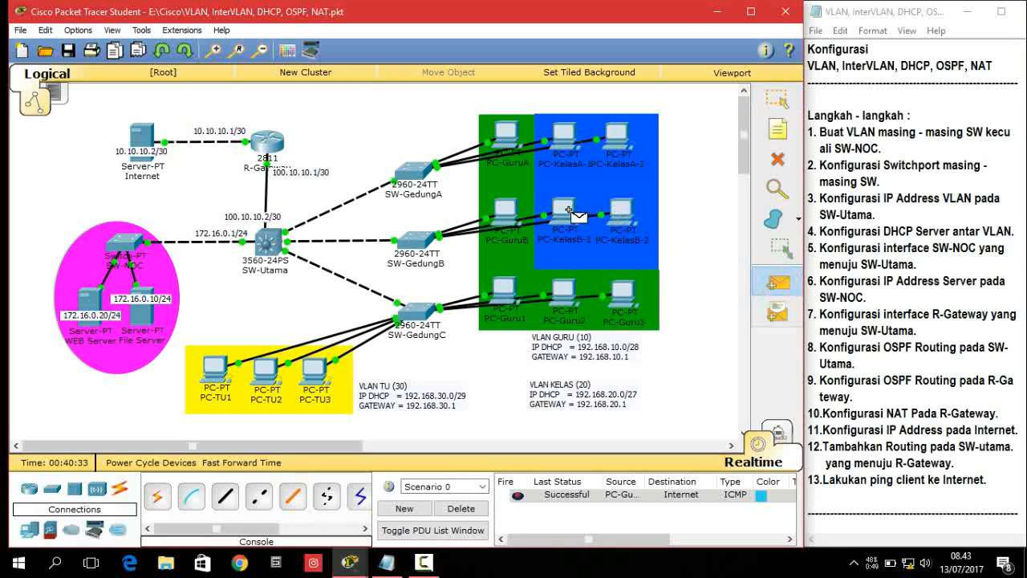
click(154, 141)
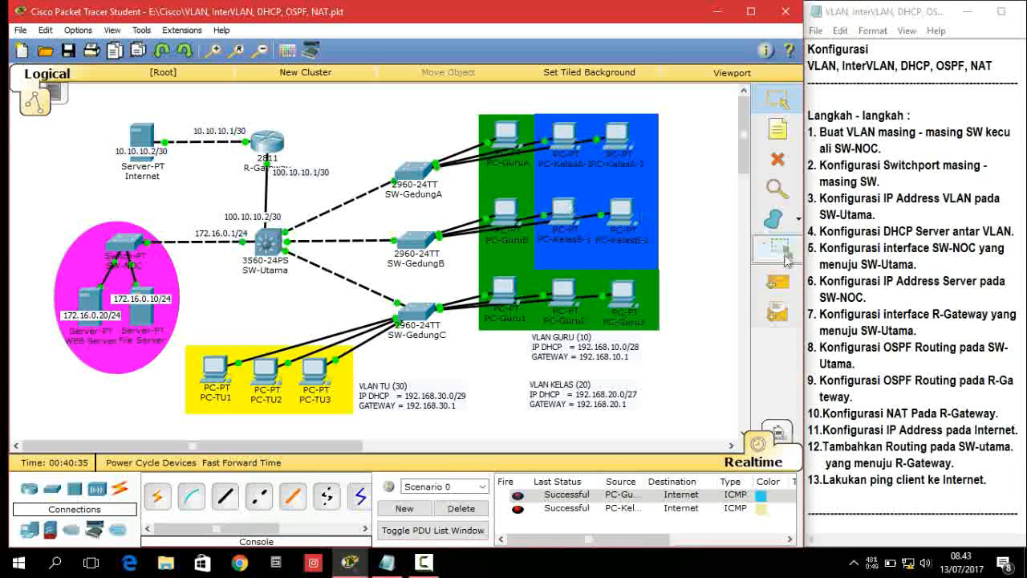
click(777, 282)
click(326, 381)
click(148, 141)
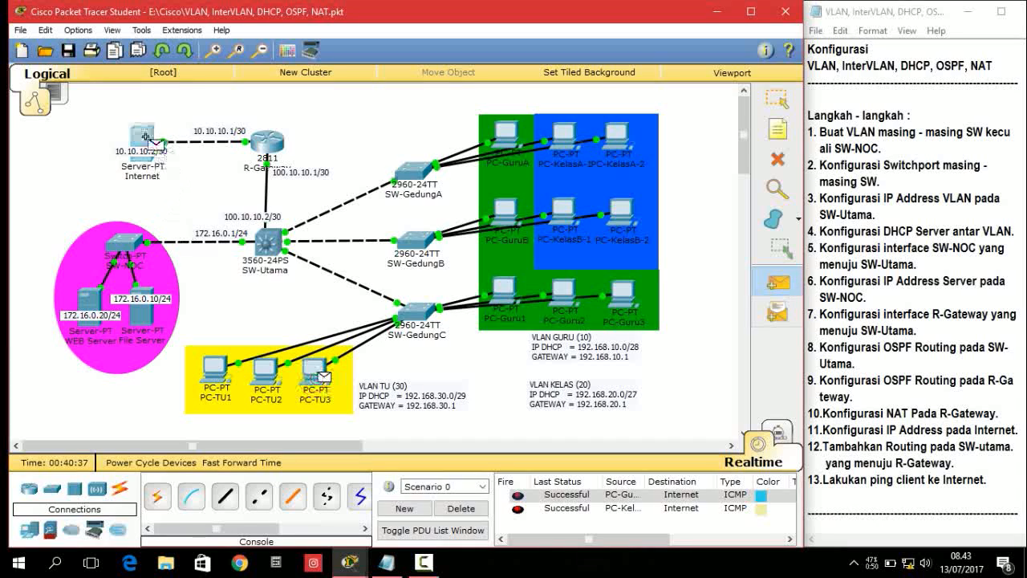
Step: Send a simple PDU from the File Server in the NOC network to the Internet server
click(777, 282)
click(143, 309)
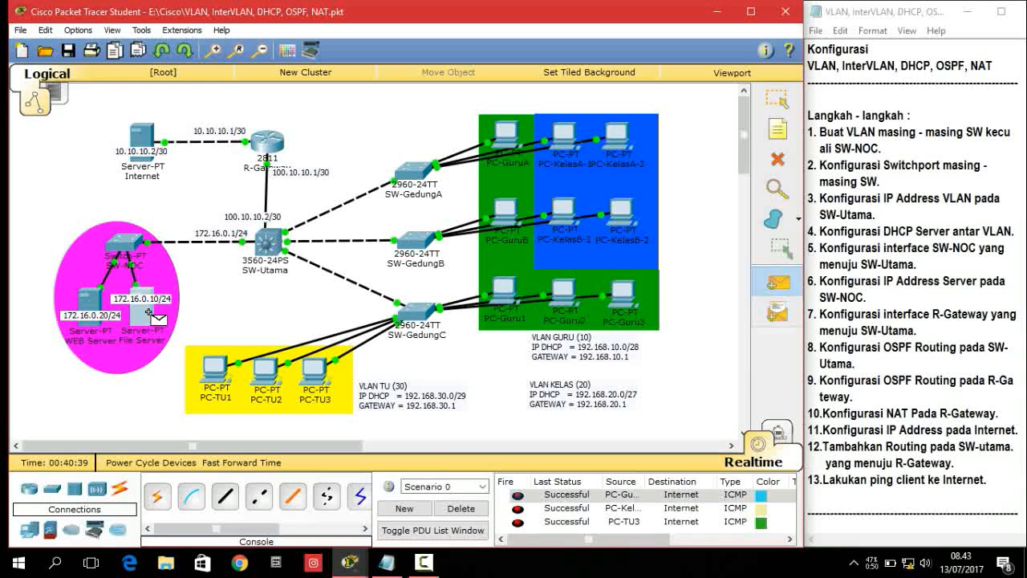
click(141, 141)
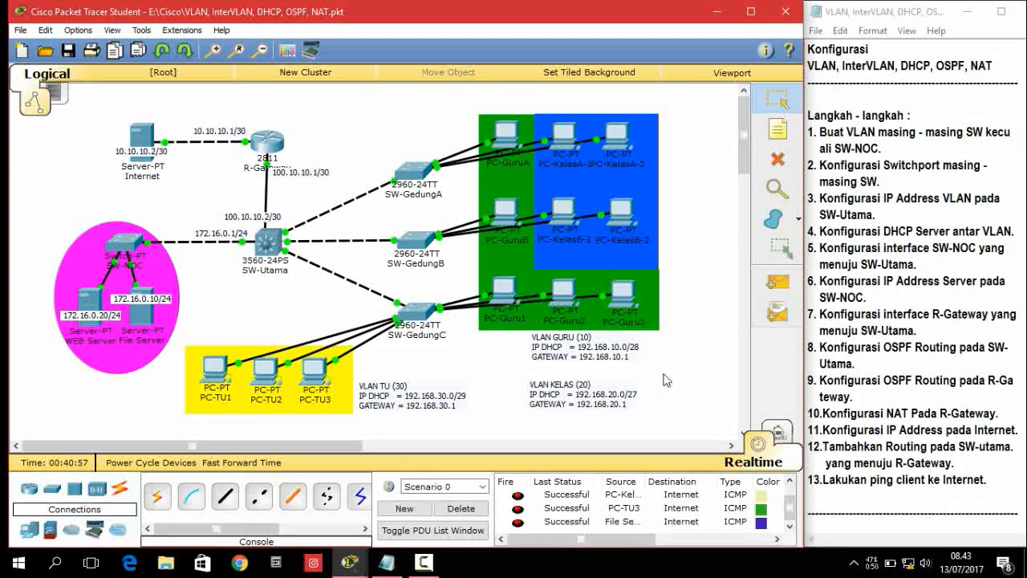
drag(31, 125, 723, 433)
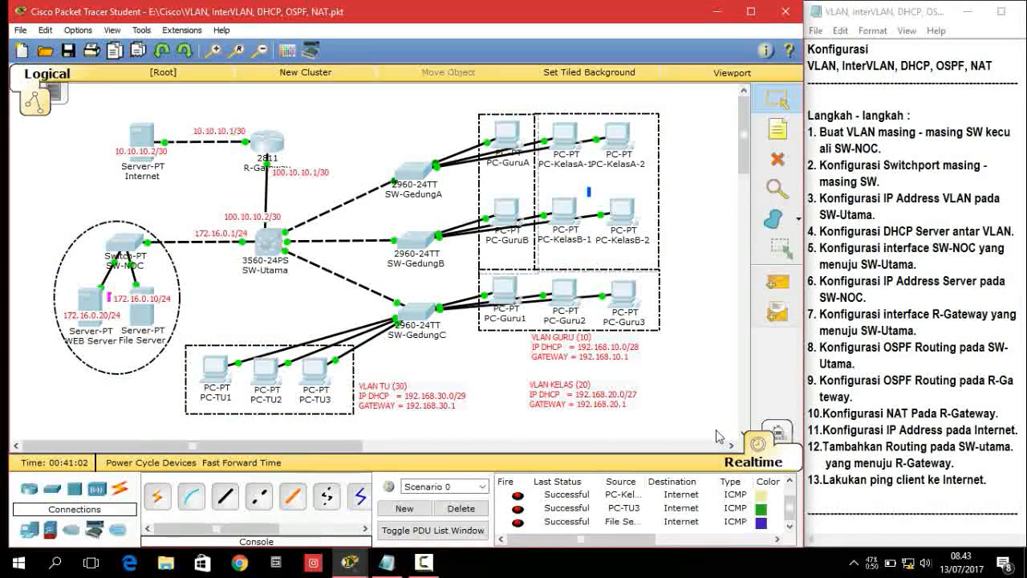
click(717, 434)
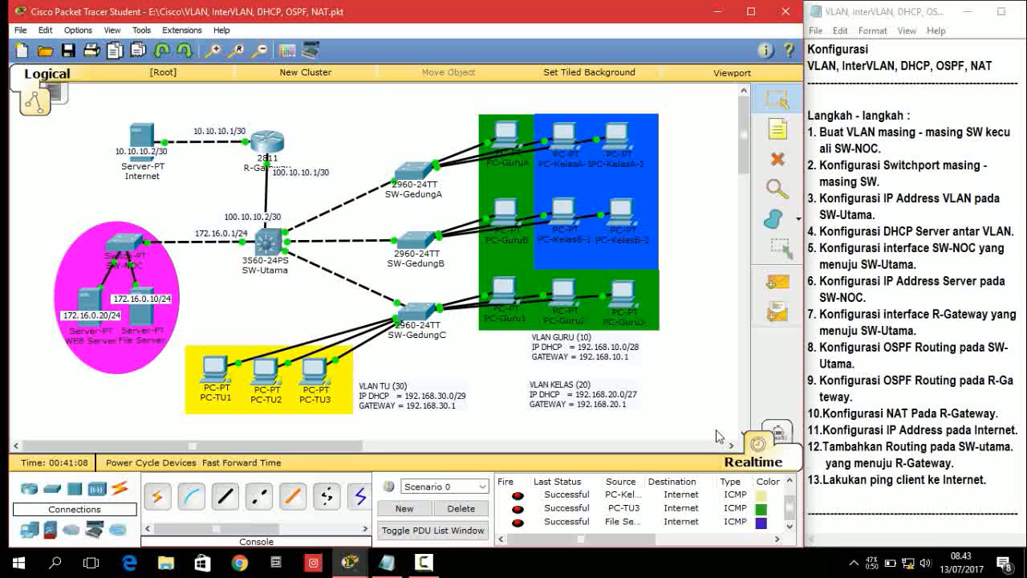